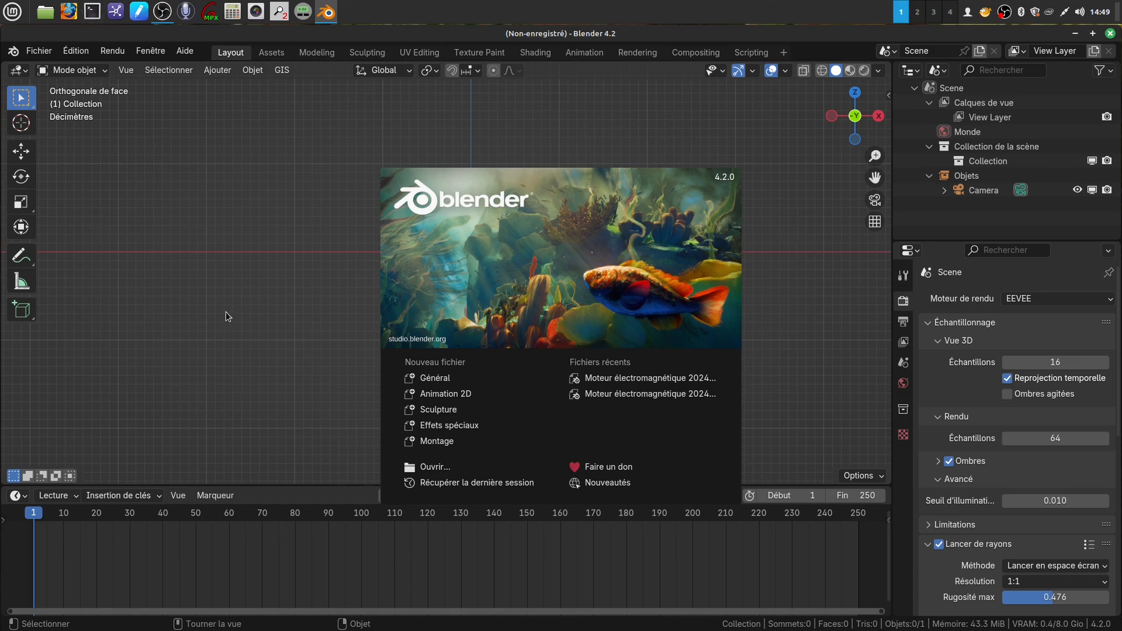
Switch to Google Chrome and open the Poly Haven HDRI library at polyhaven.com/hdris.
left_click(254, 251)
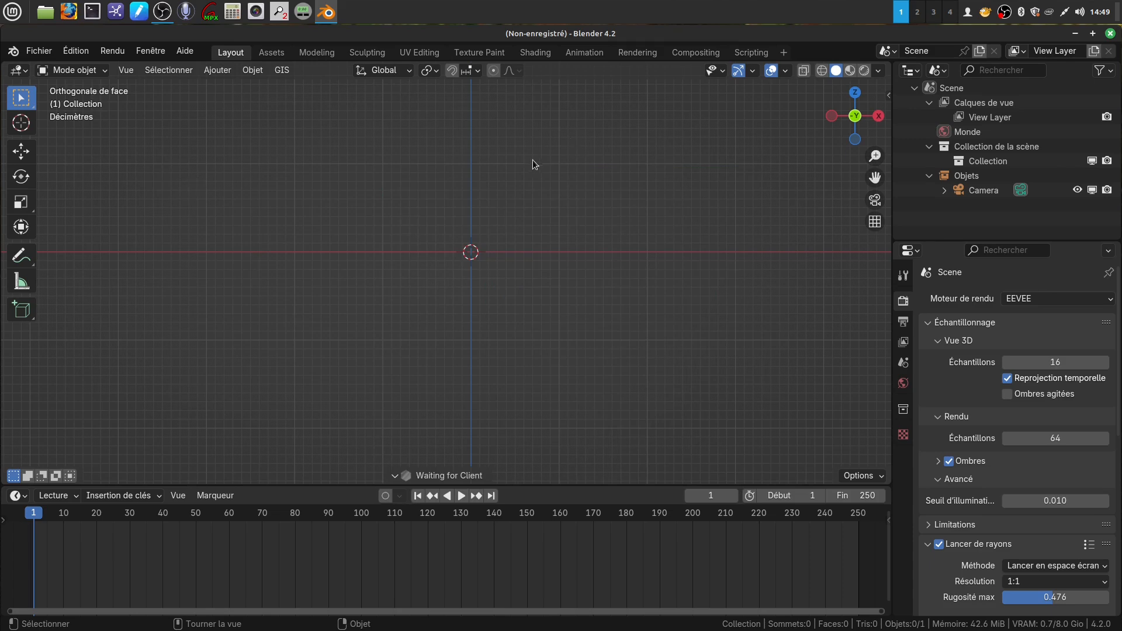
left_click(1076, 35)
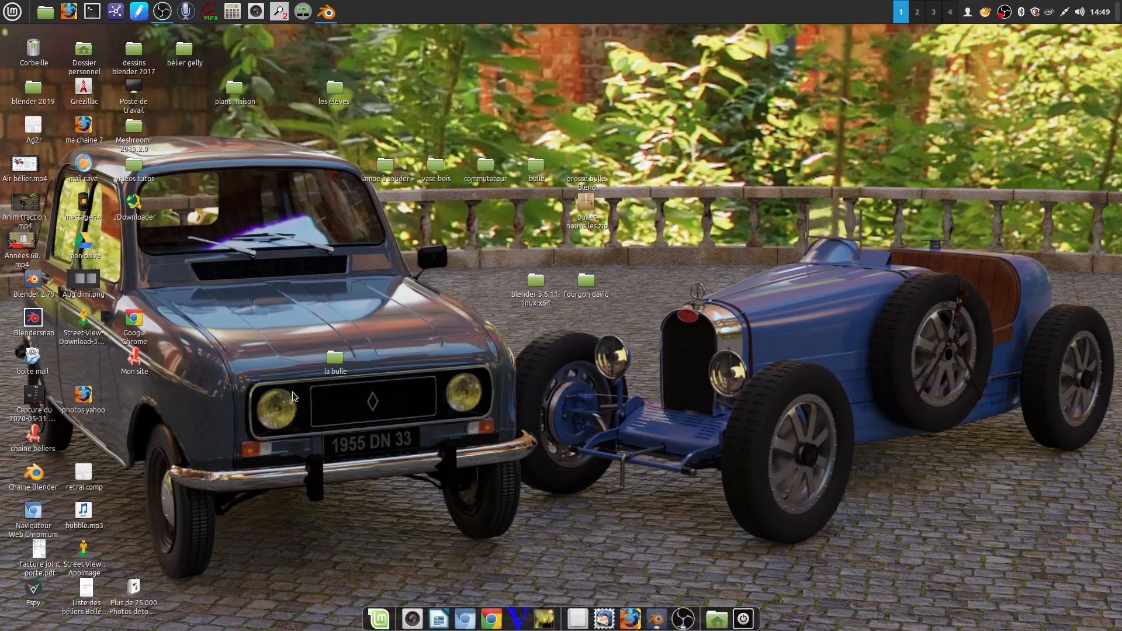
left_click(493, 612)
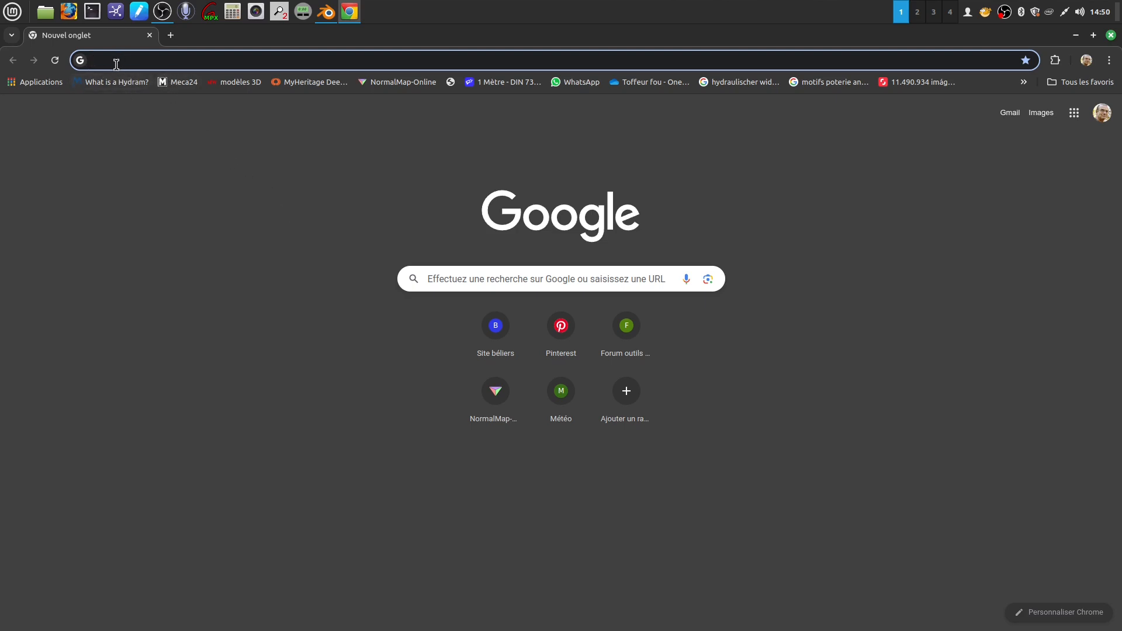
type("poly")
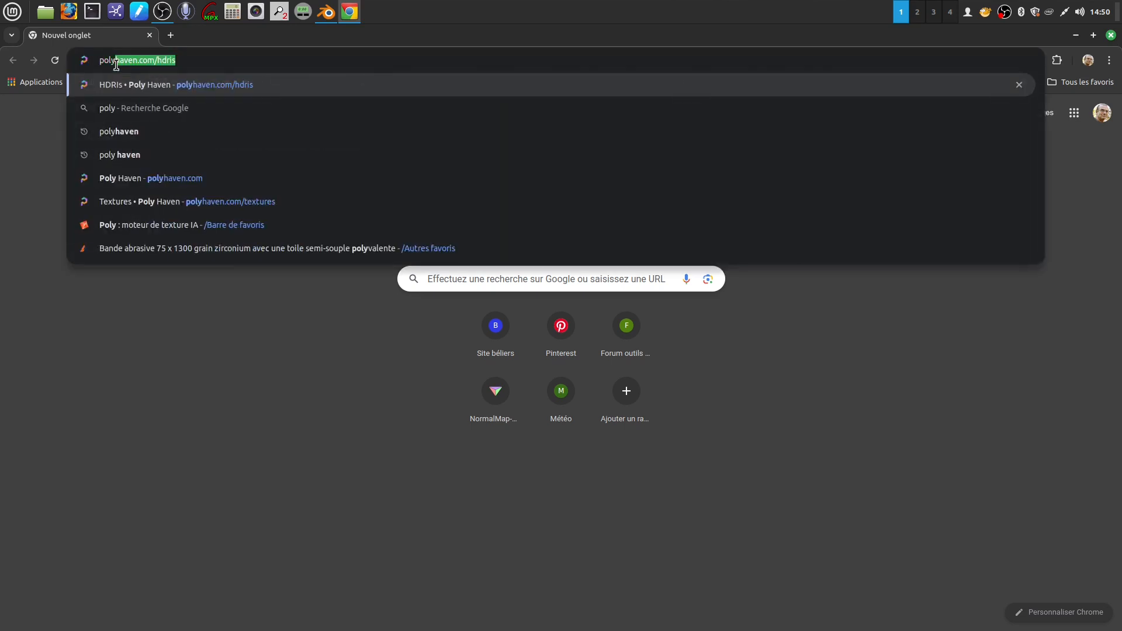
type("haven")
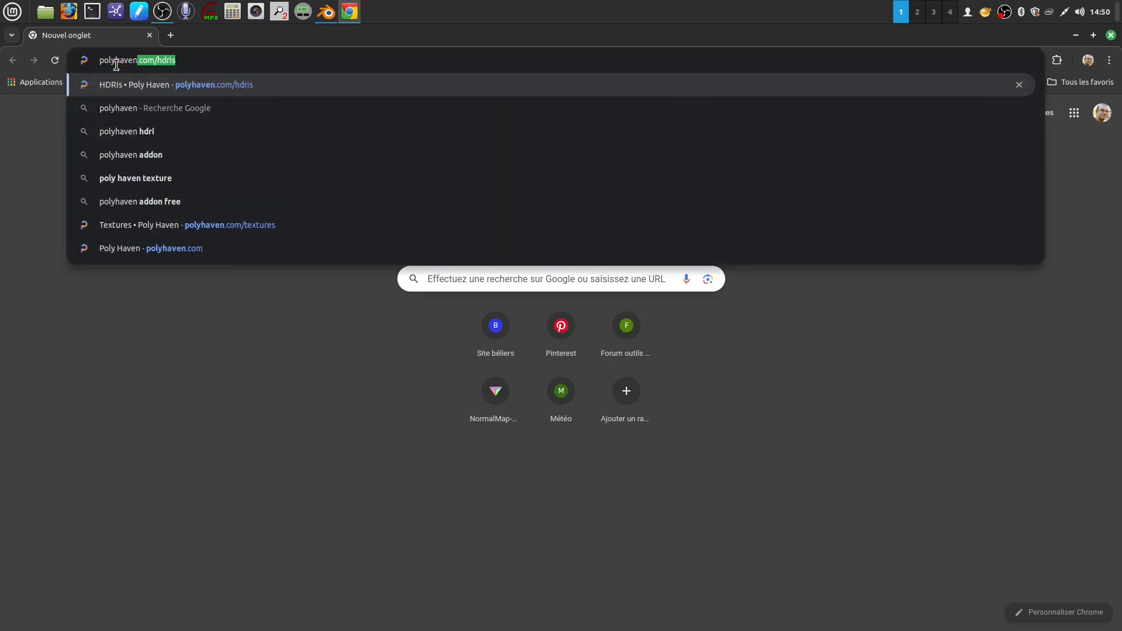
key("Return")
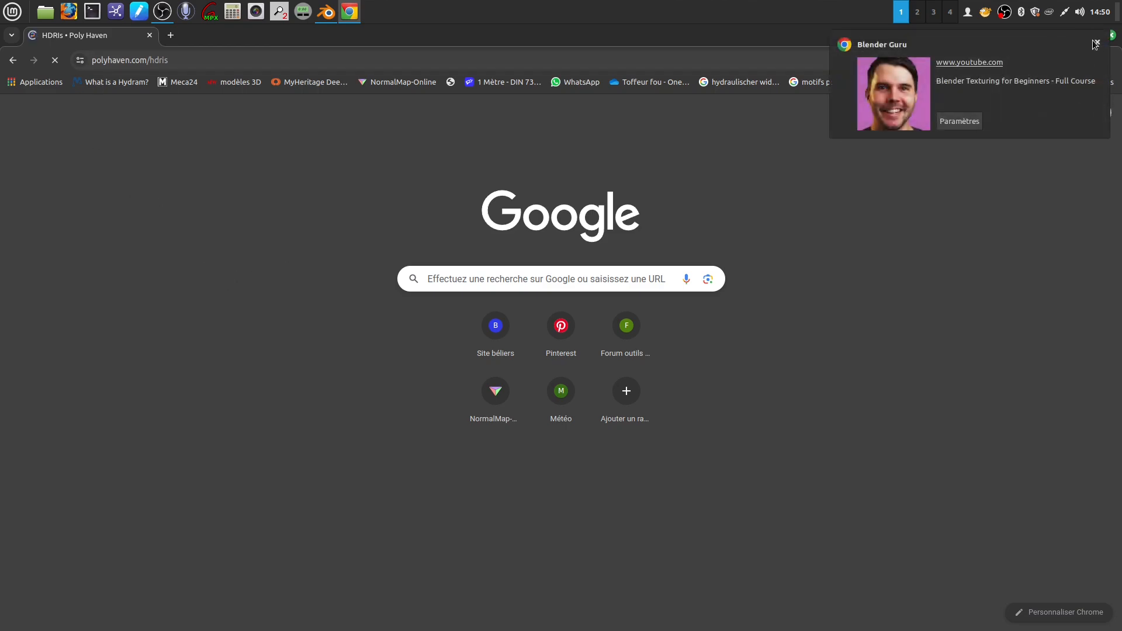
left_click(1099, 47)
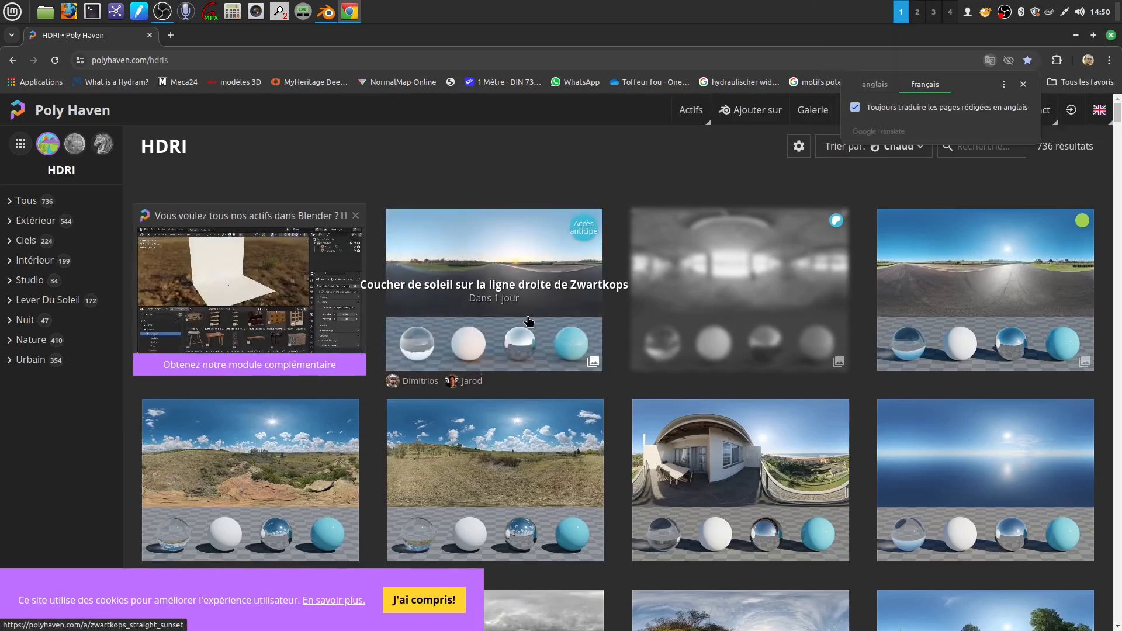
Look through the Poly Haven HDRI thumbnails and dismiss the page translation popup.
scroll(542, 364, "down", 3)
scroll(541, 363, "up", 3)
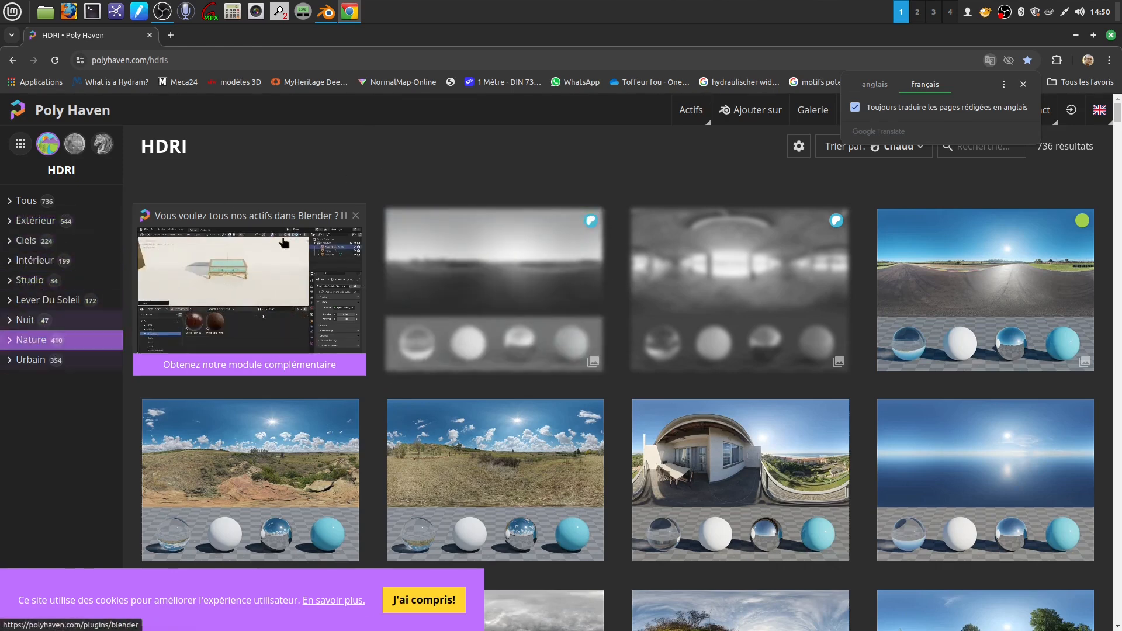
left_click(1022, 86)
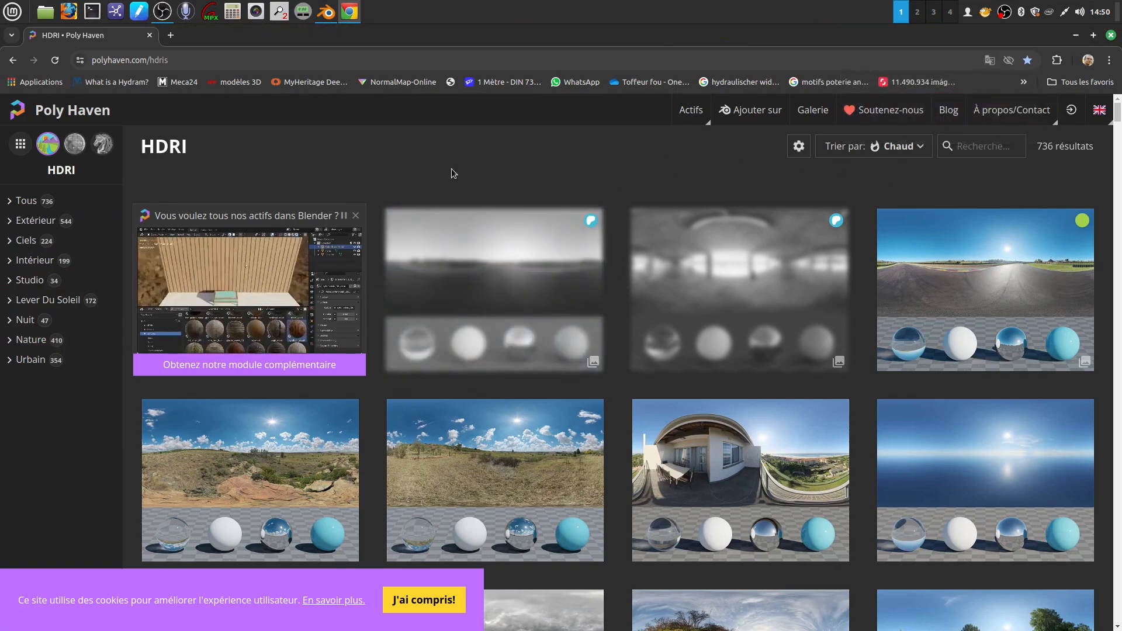
scroll(497, 293, "down", 10)
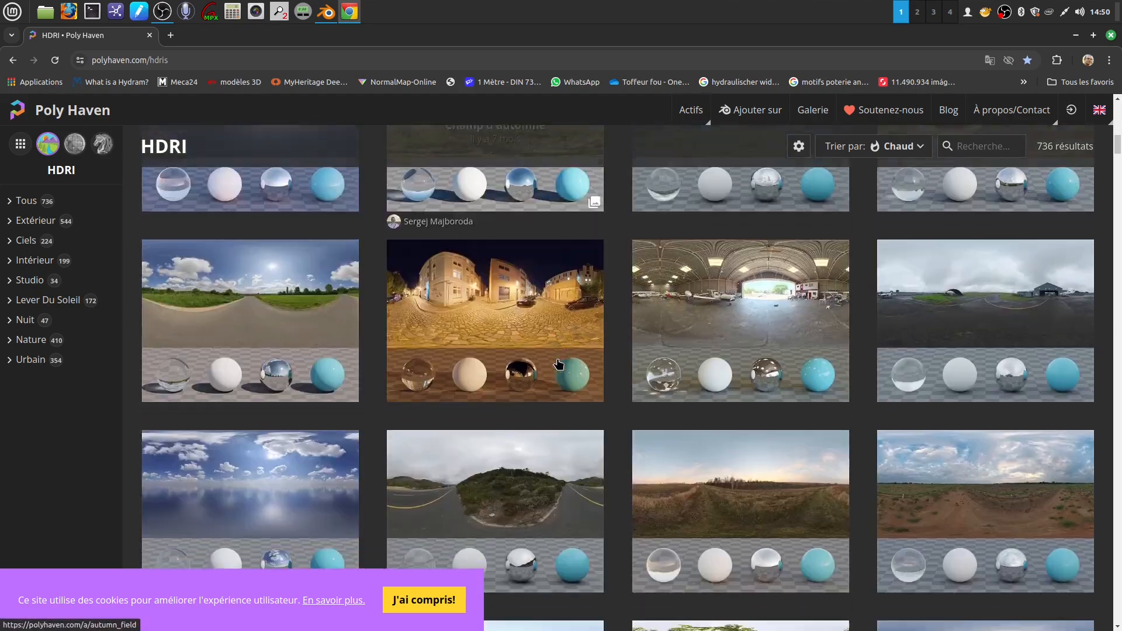
scroll(557, 356, "up", 10)
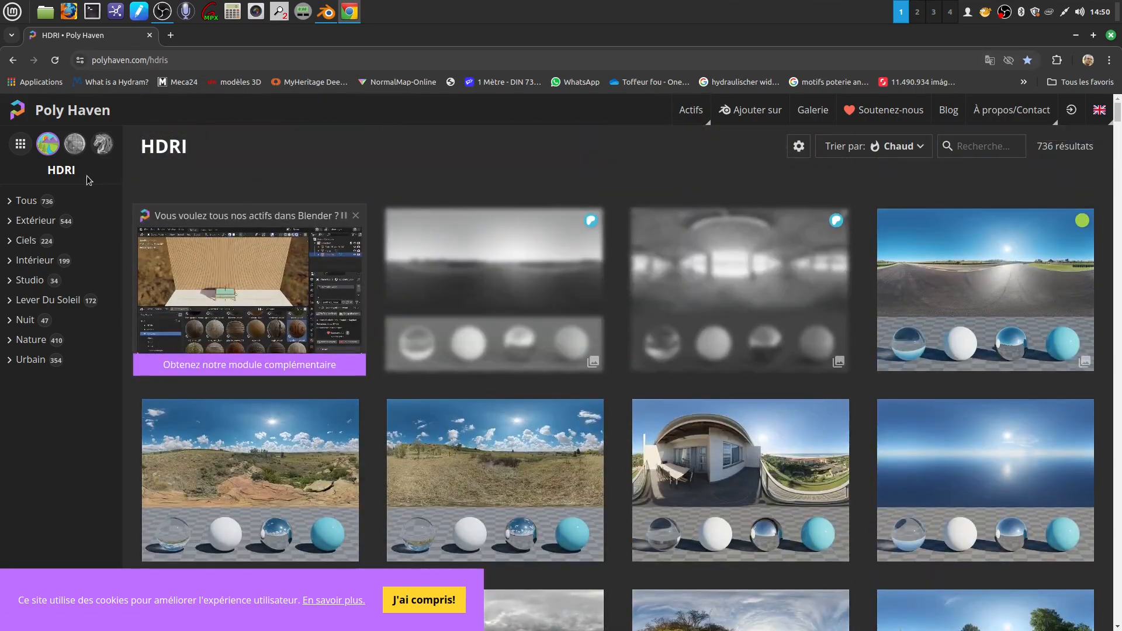
Go to the textures library and open the page of the Pavé à motifs 02 cobblestone texture.
left_click(71, 145)
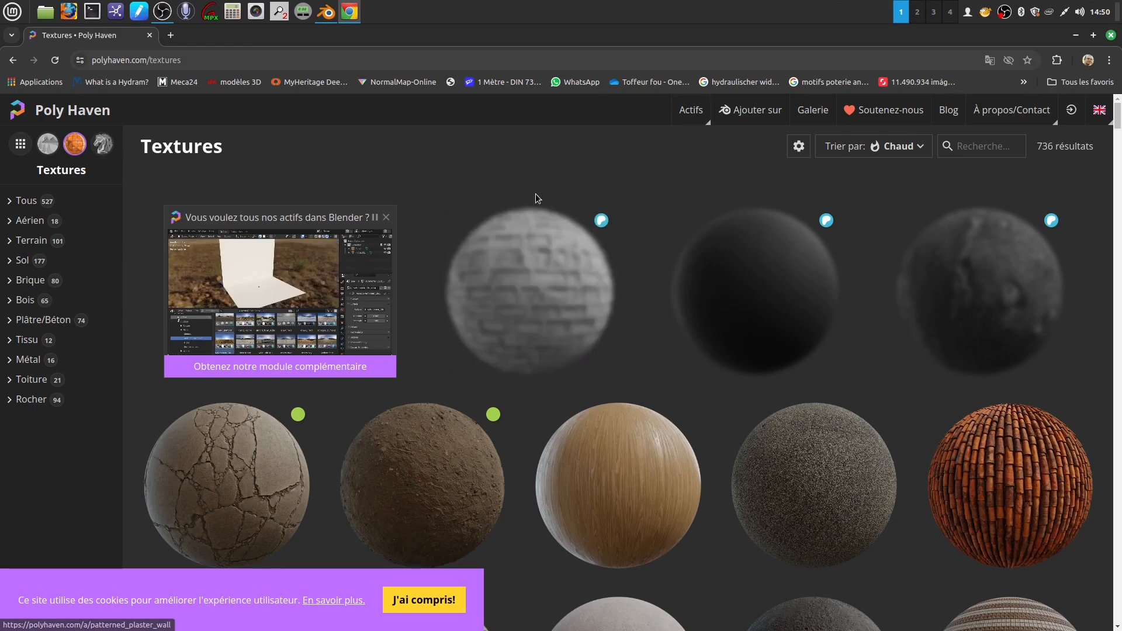
scroll(658, 338, "down", 4)
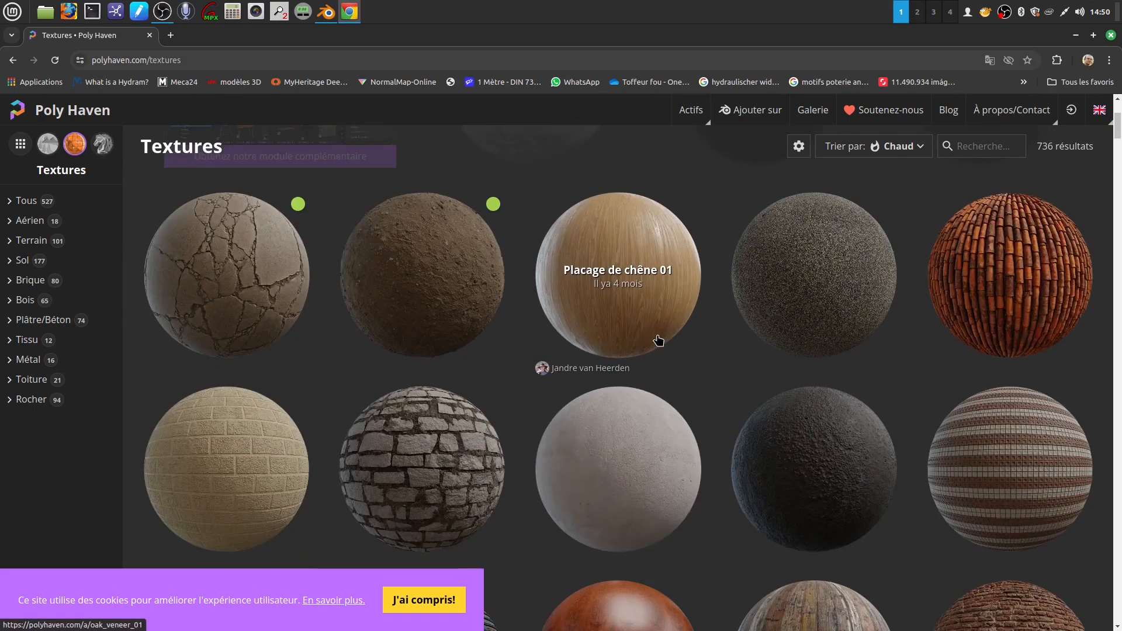
scroll(657, 338, "down", 3)
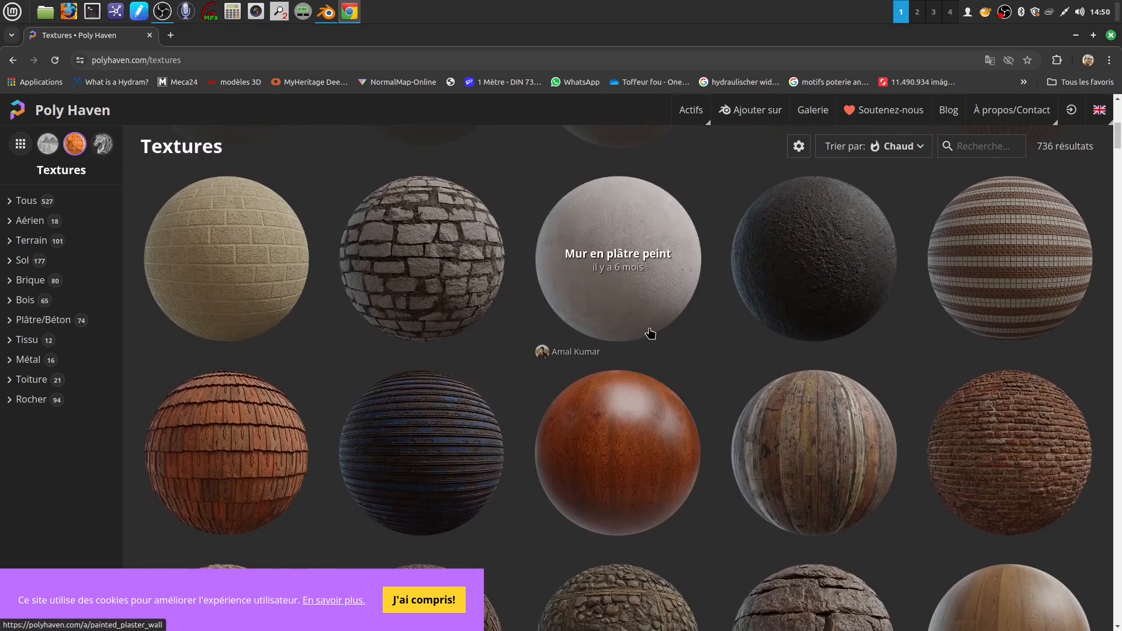
scroll(650, 332, "down", 3)
scroll(651, 332, "down", 3)
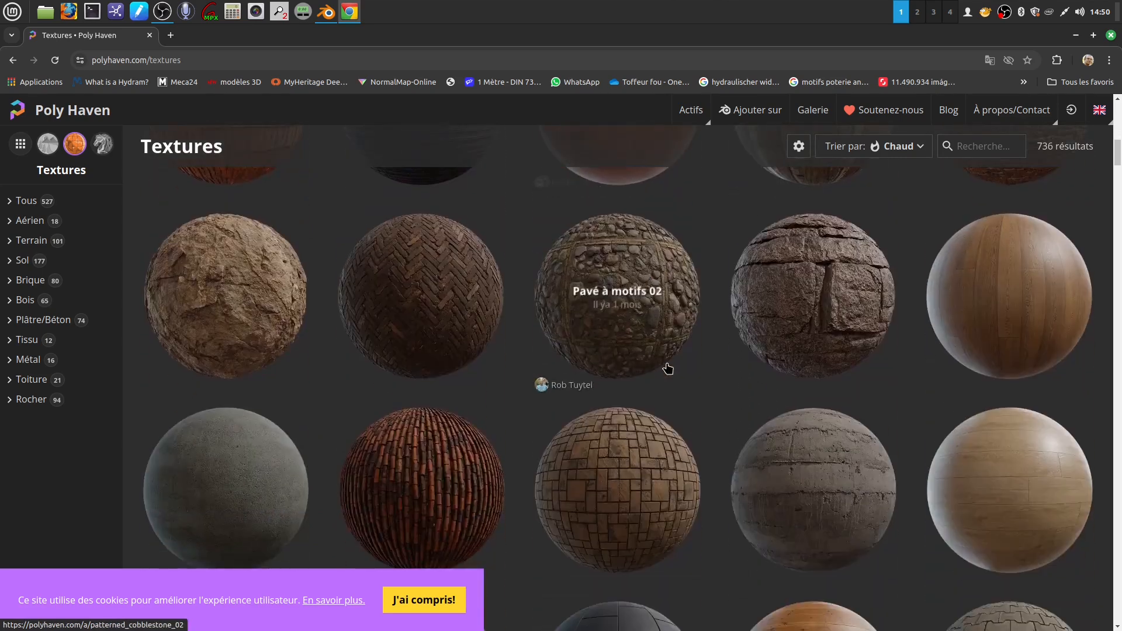
left_click(634, 333)
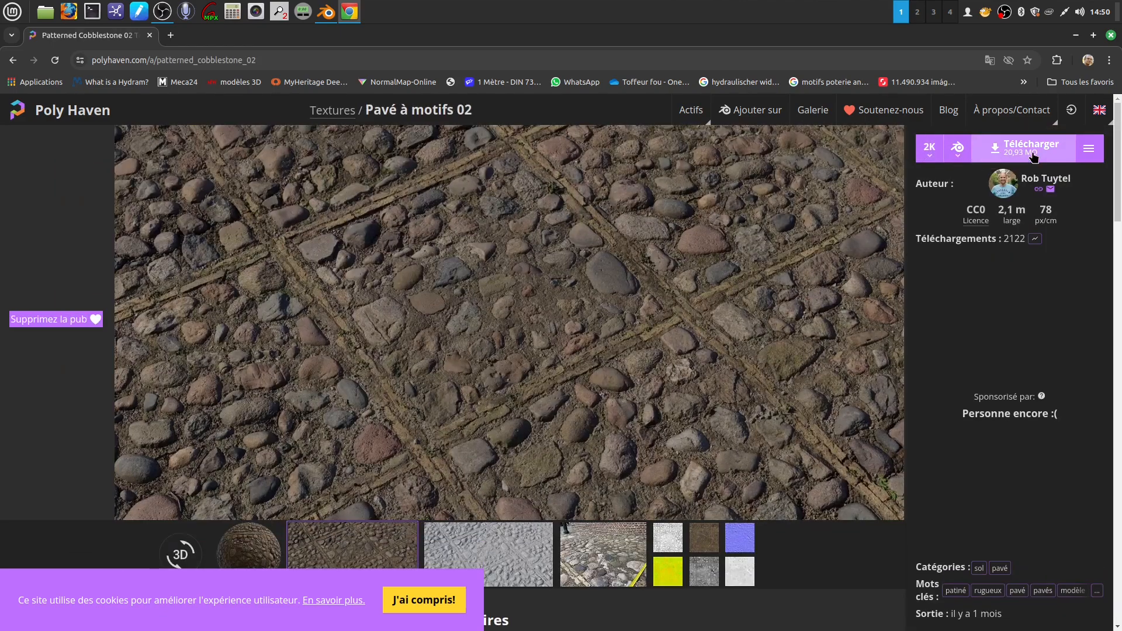
Download the cobblestone texture at 2K in Blender format and show the downloaded archive in its folder.
left_click(926, 154)
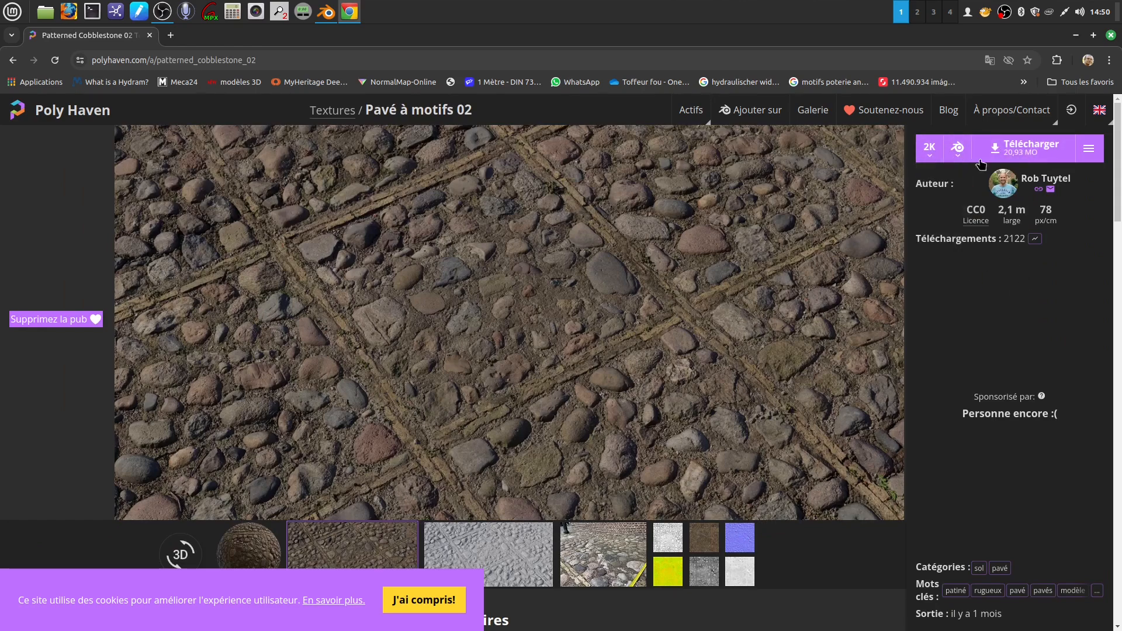
left_click(1016, 143)
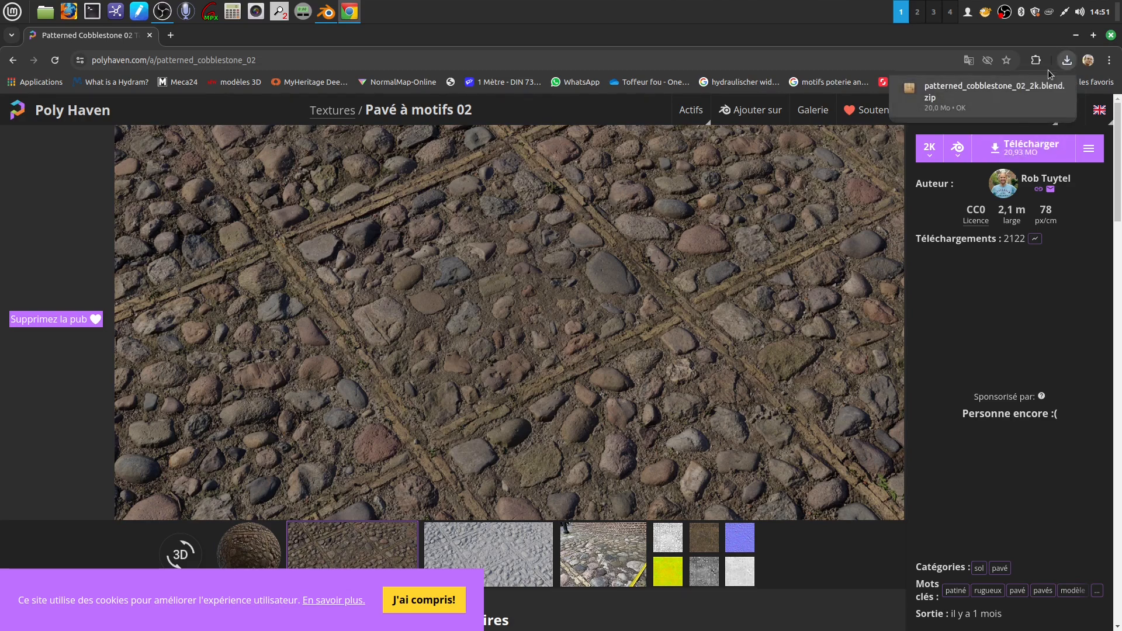
left_click(1066, 60)
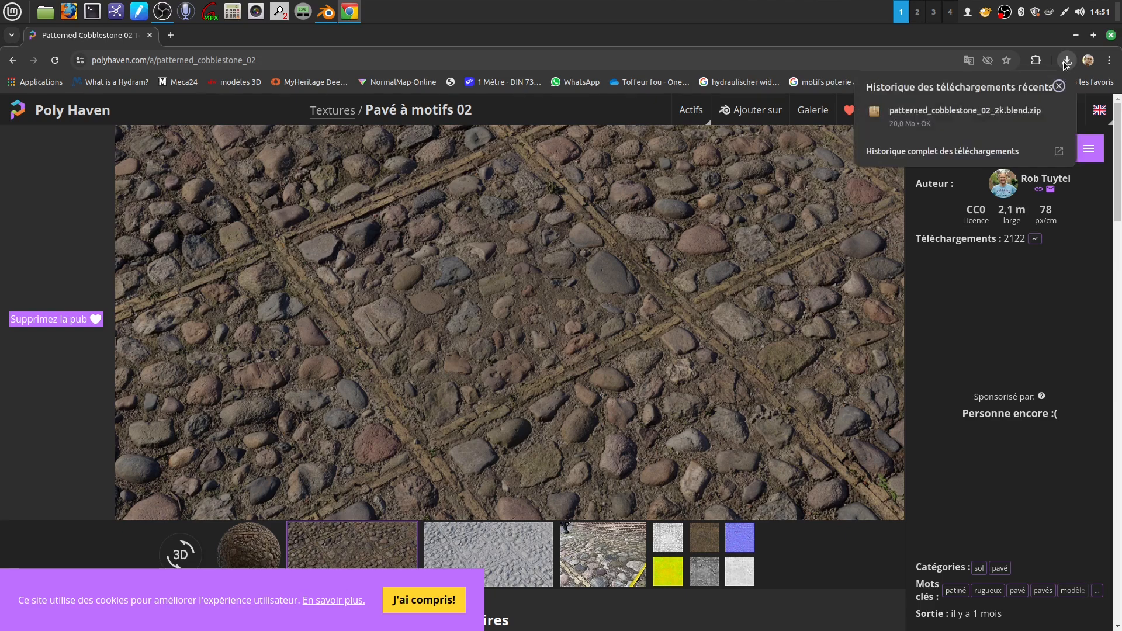
left_click(1034, 111)
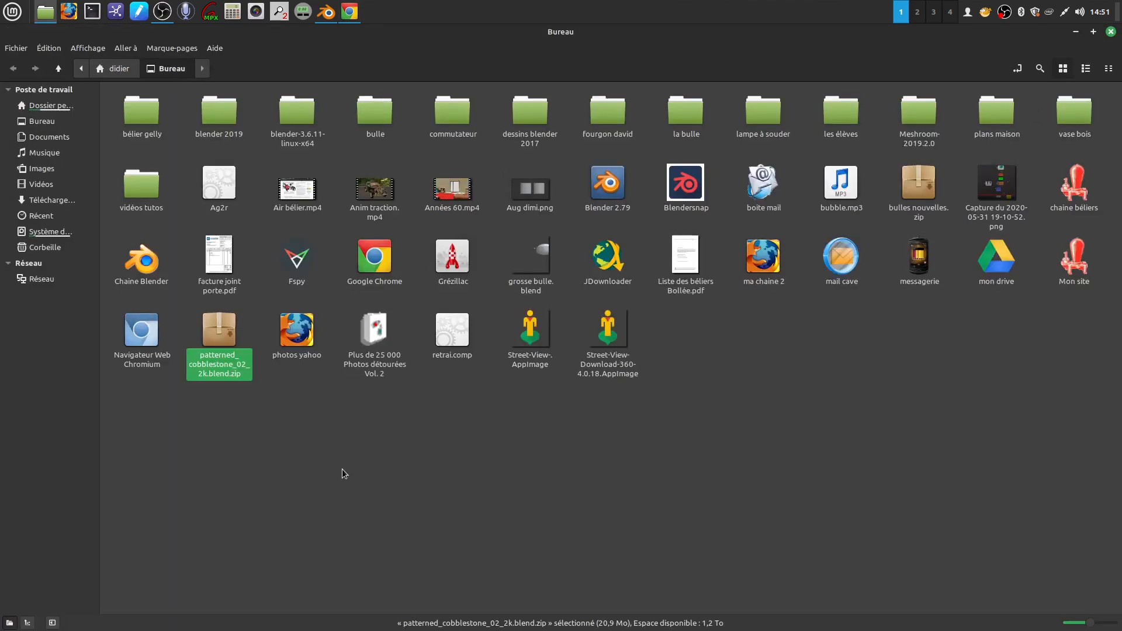
Extract the patterned_cobblestone_02_2k.blend.zip archive into the Bureau folder.
left_click(344, 473)
right_click(220, 332)
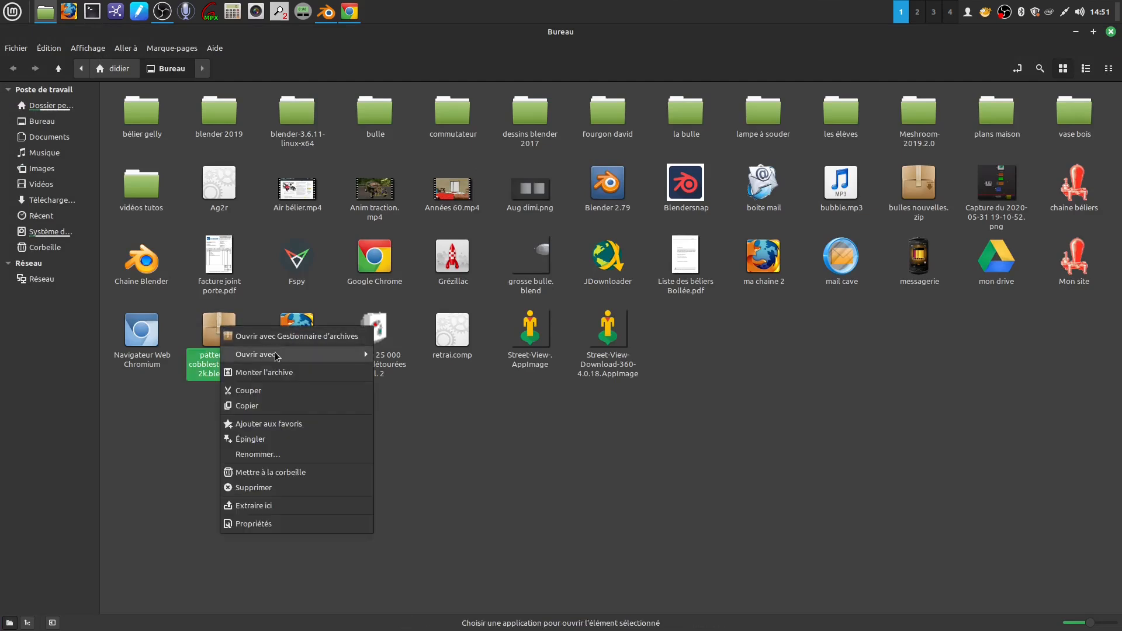
left_click(275, 505)
left_click(385, 452)
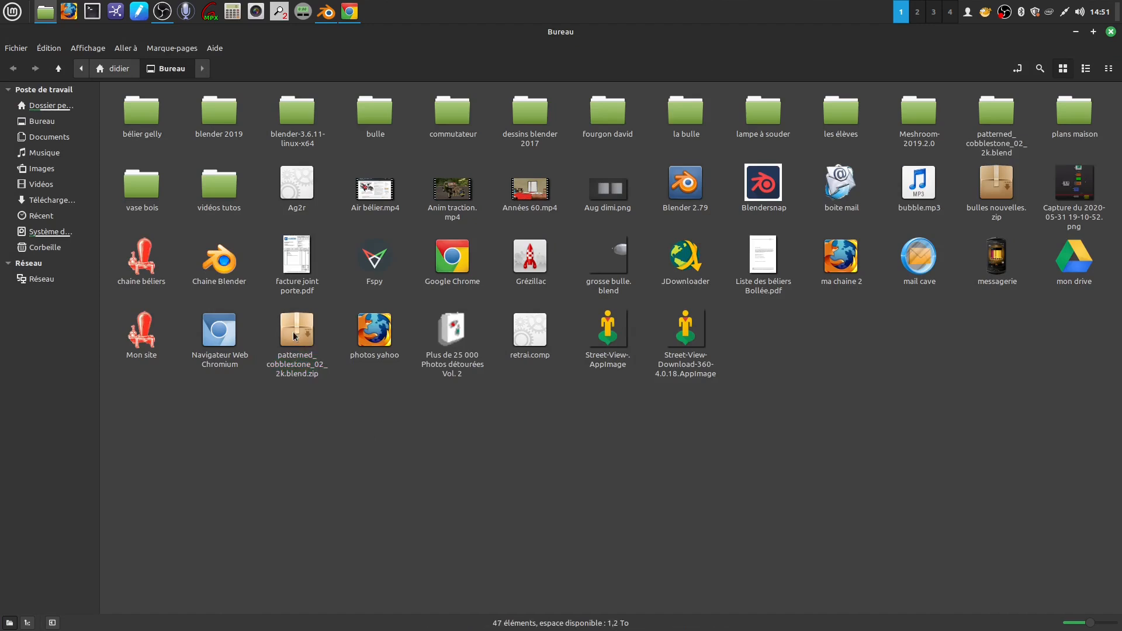
Permanently delete the patterned_cobblestone_02_2k.blend.zip archive.
left_click(293, 331)
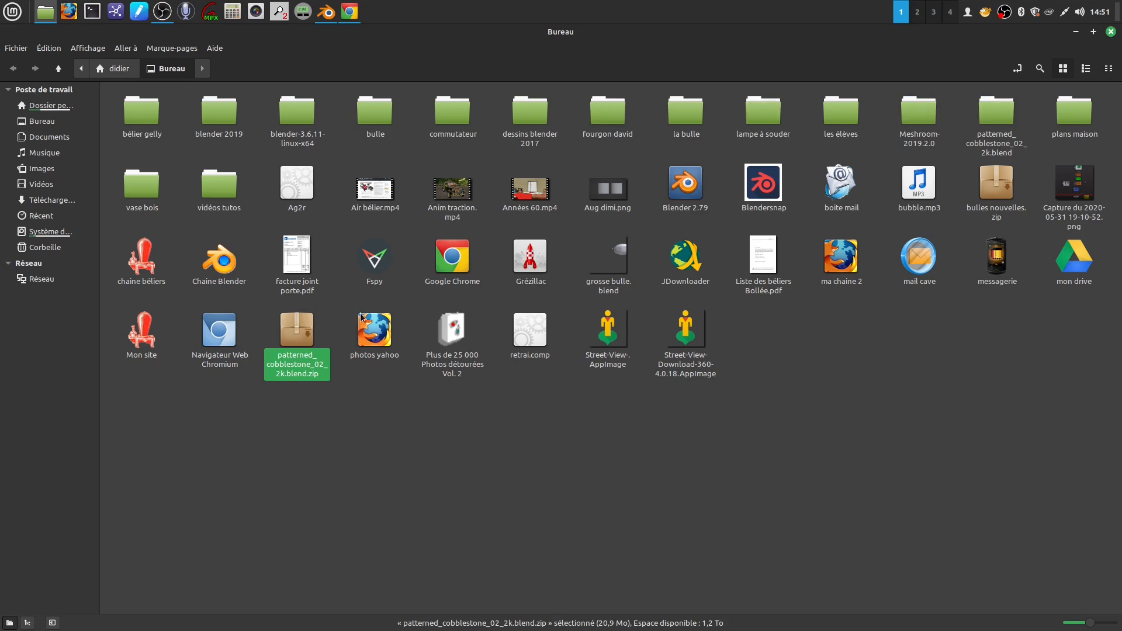
right_click(295, 339)
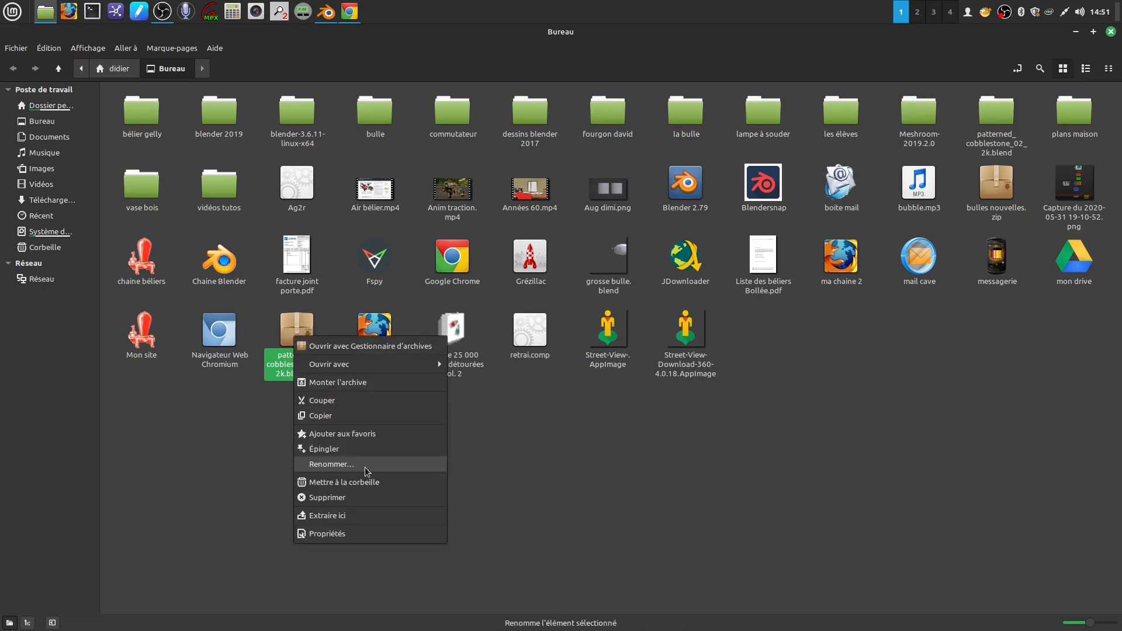
left_click(360, 503)
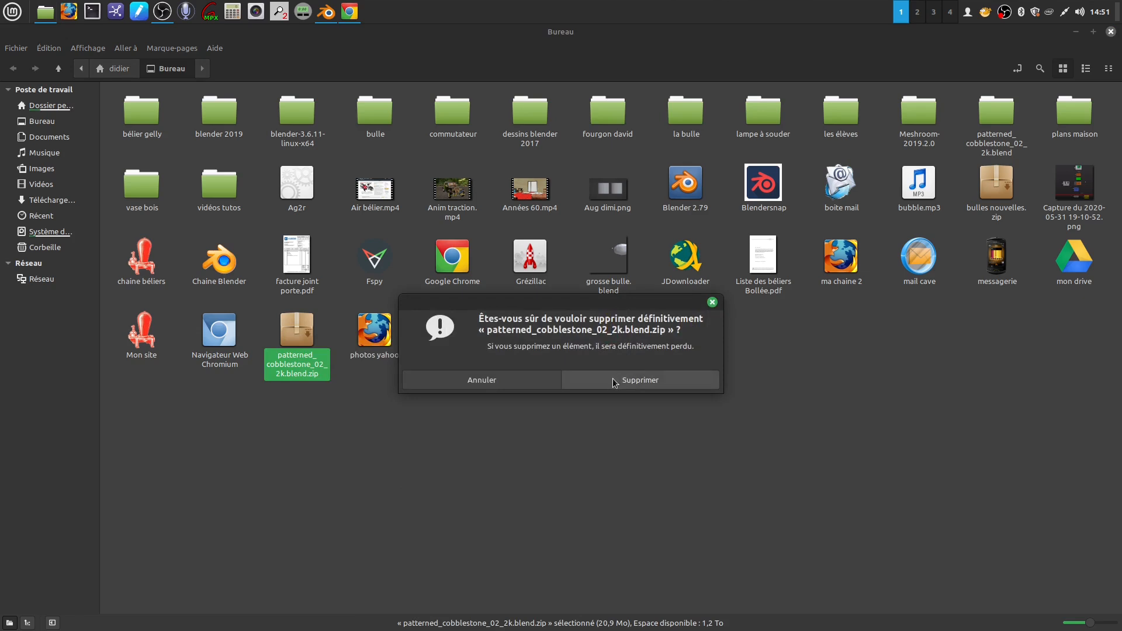
left_click(614, 381)
Examine the contents of the extracted patterned_cobblestone_02_2k.blend folder and its textures subfolder.
double_click(997, 115)
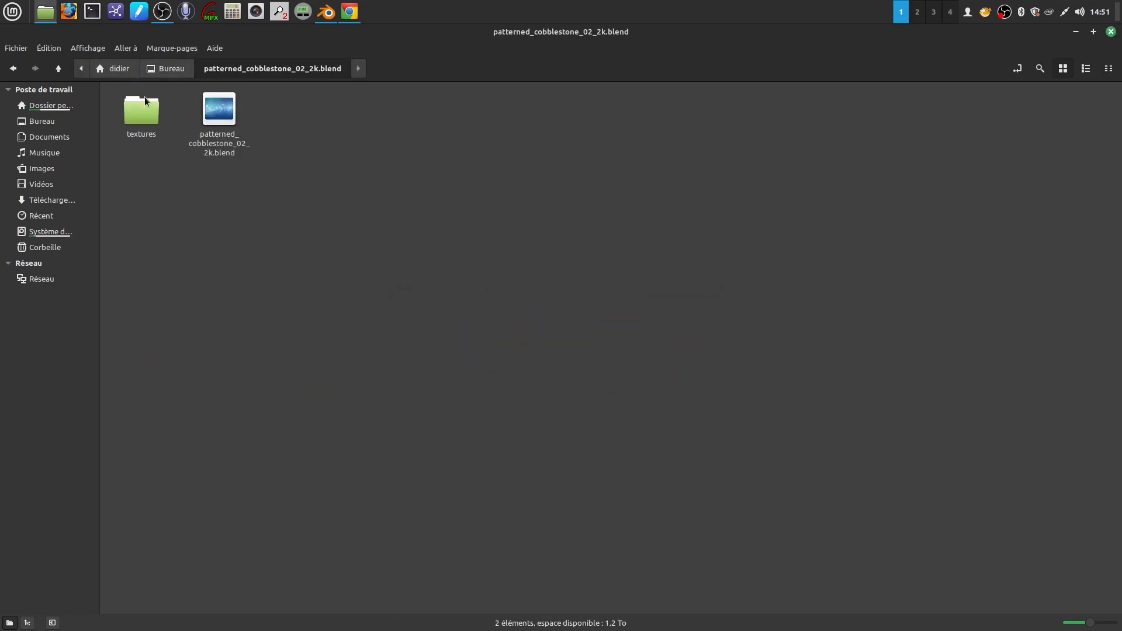
double_click(133, 112)
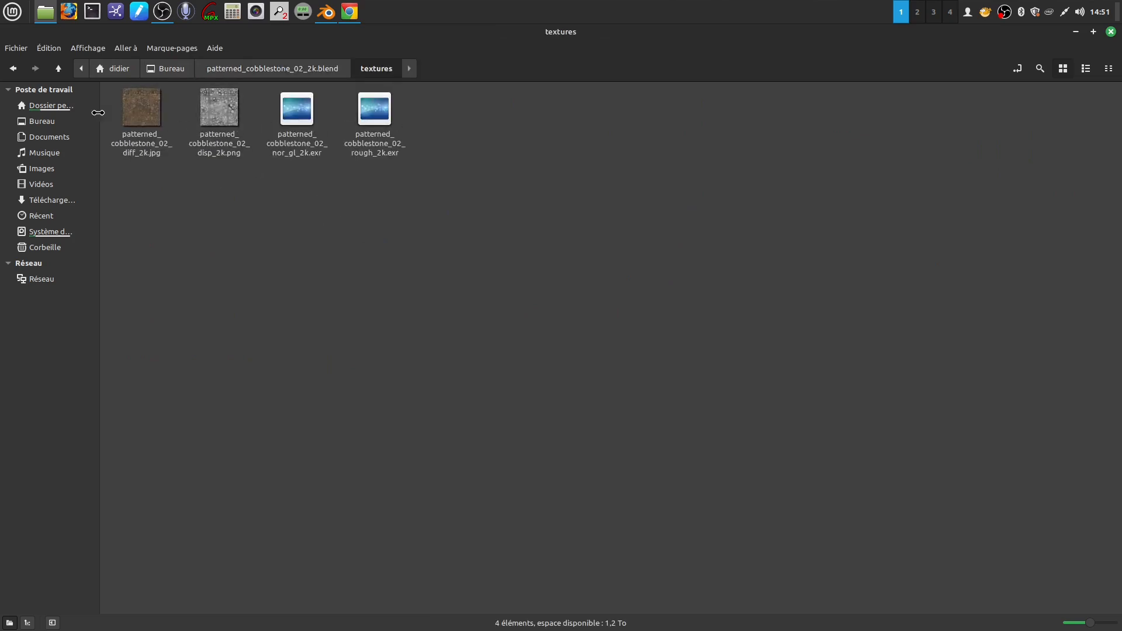
left_click(13, 68)
left_click(312, 234)
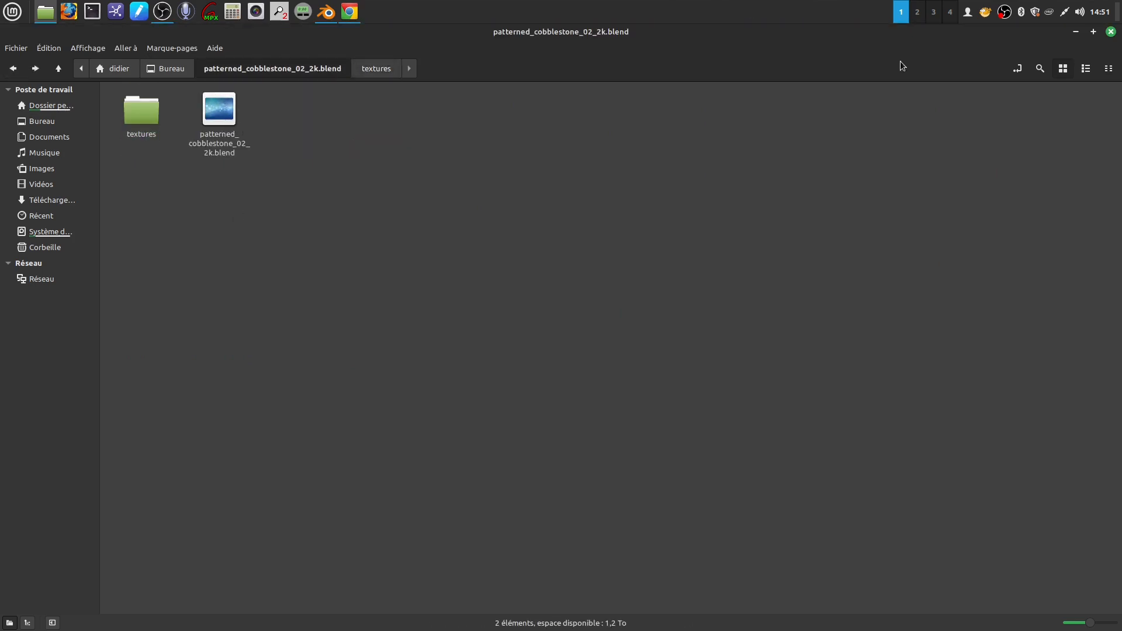
Close the file manager and browser to return to Blender, and add a 2 m mesh plane at the origin.
left_click(1111, 32)
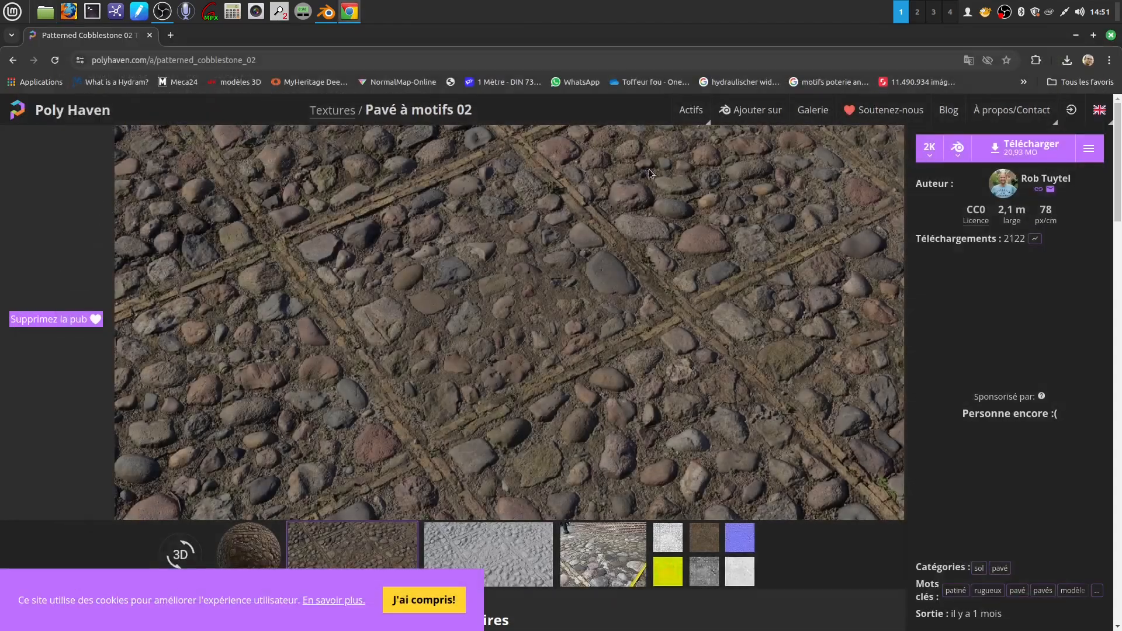
left_click(1111, 35)
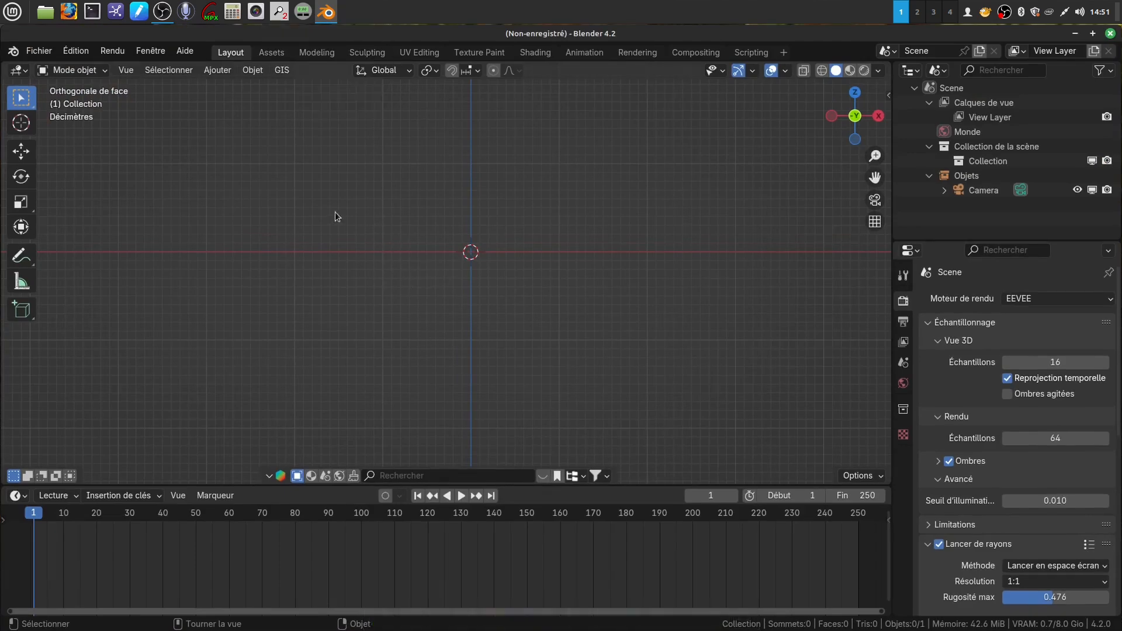
left_click(214, 70)
mouse_move(222, 88)
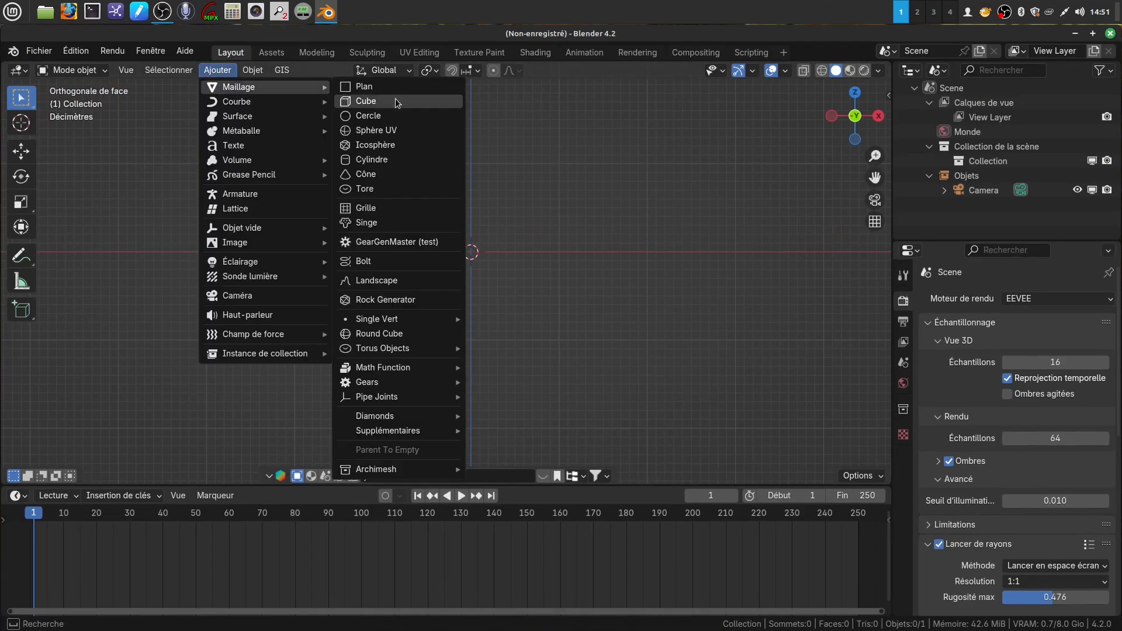
left_click(382, 88)
middle_click_drag(532, 240, 501, 355)
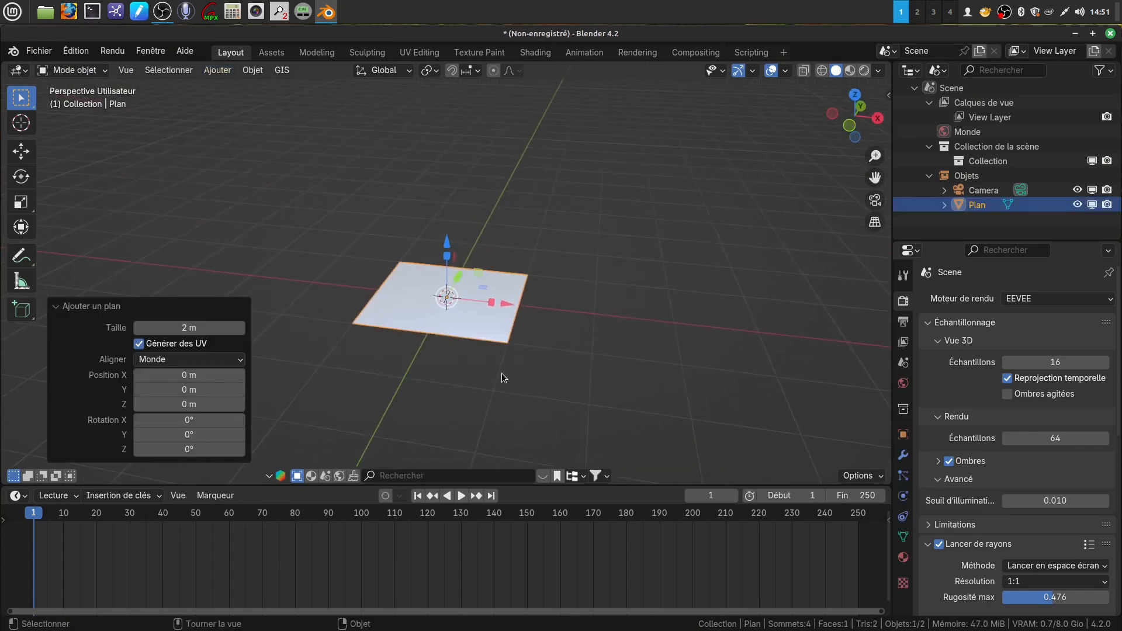
scroll(504, 374, "up", 2)
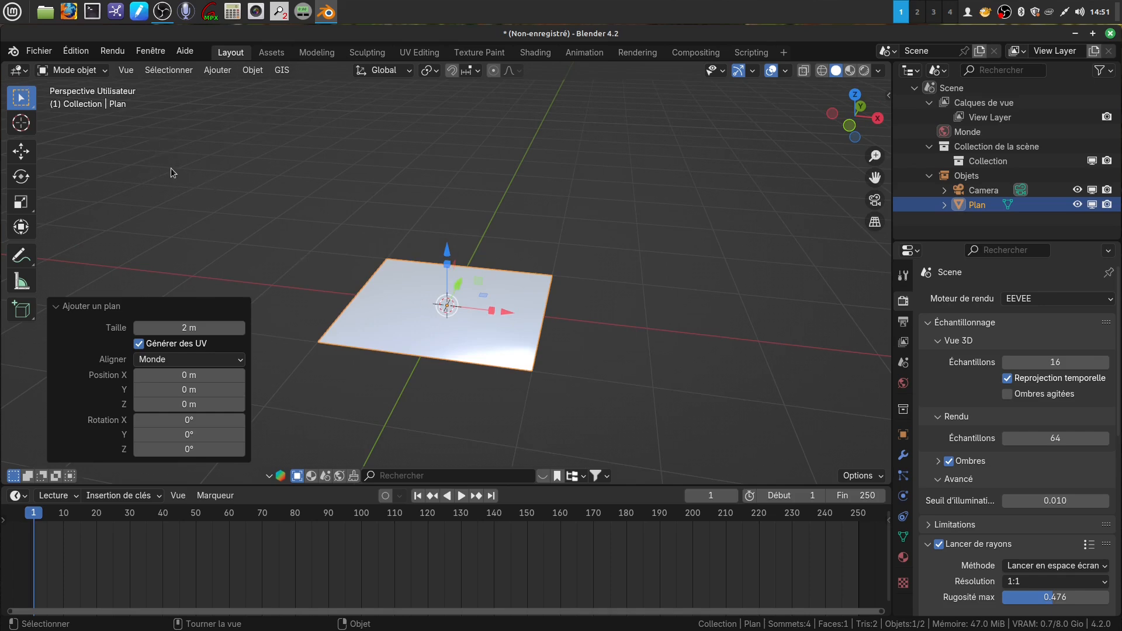
left_click(119, 151)
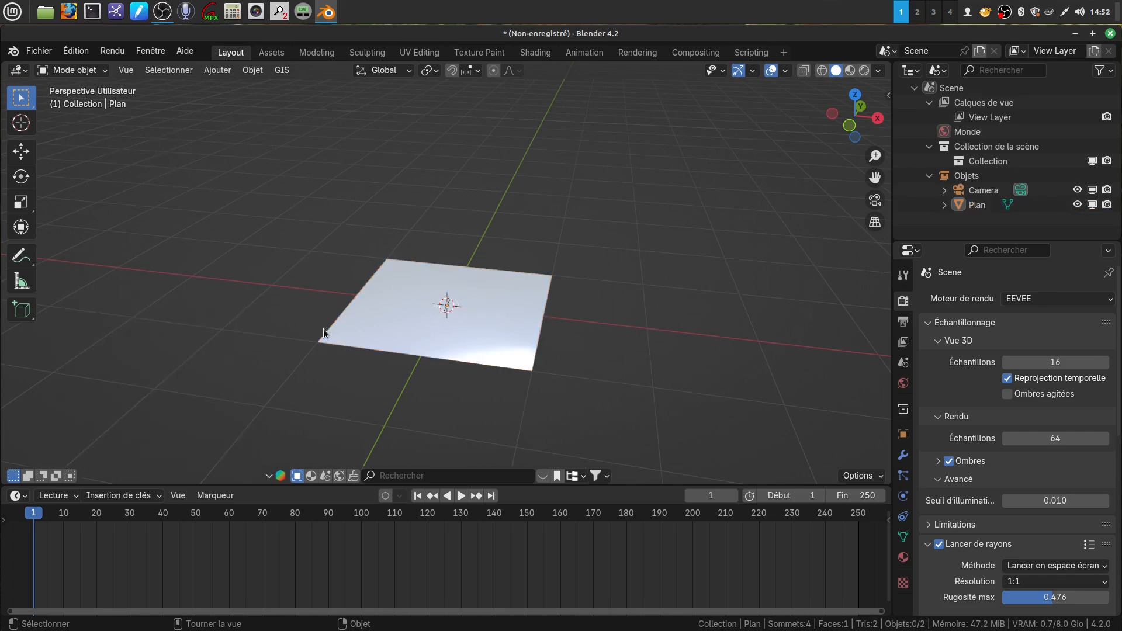
Append the patterned_cobblestone_02 material from the blend file in the Bureau folder's patterned_cobblestone_02_2k.blend directory.
left_click(47, 53)
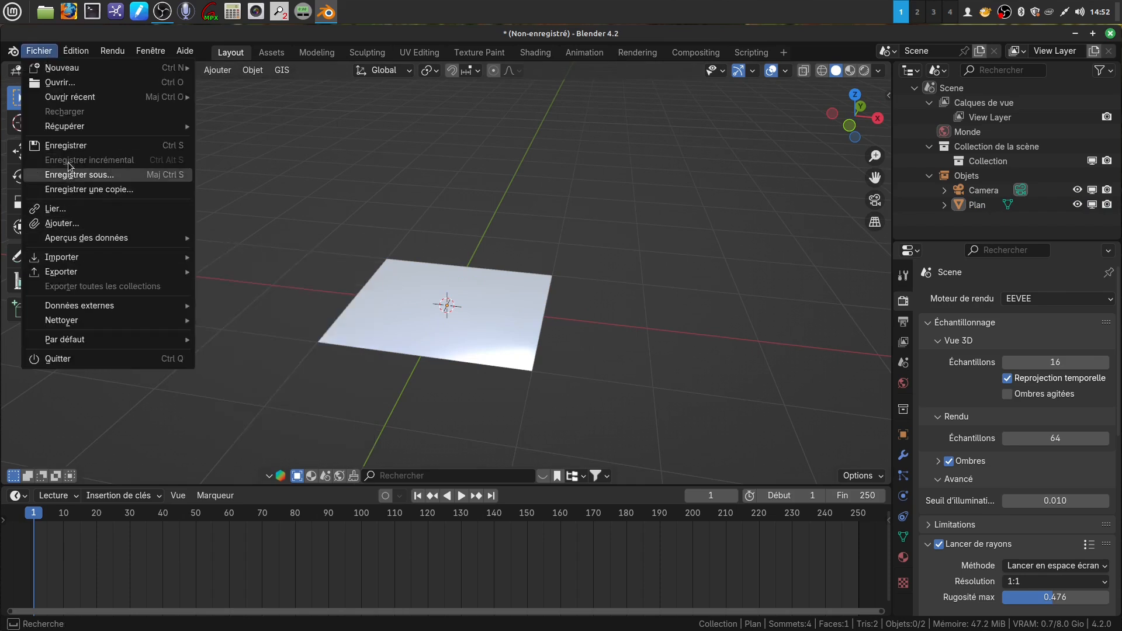
left_click(61, 224)
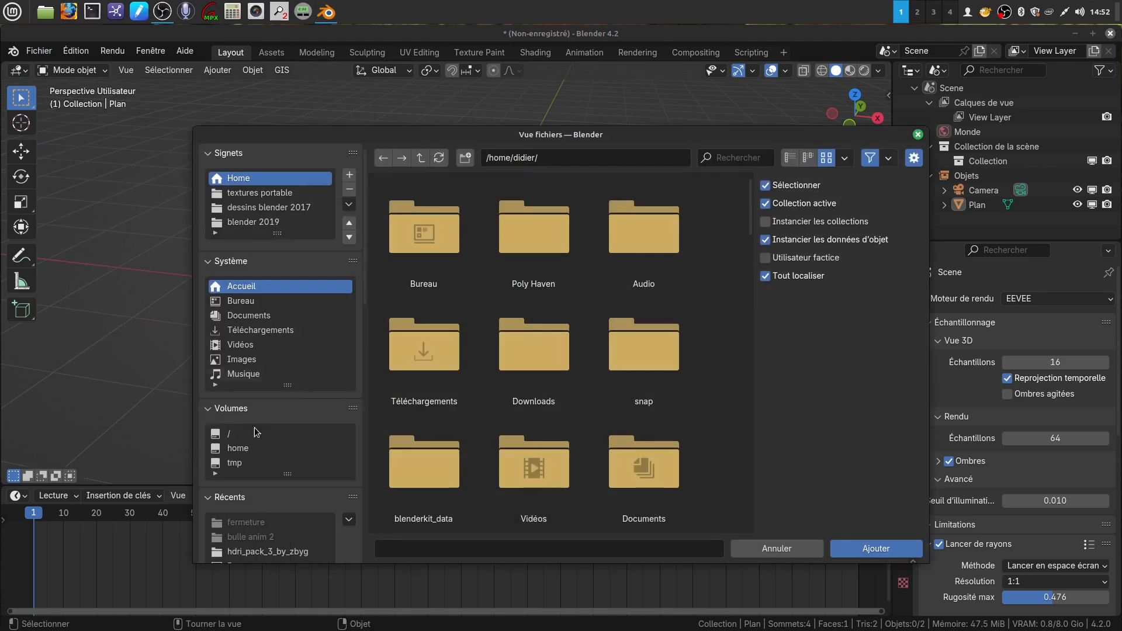
left_click(256, 301)
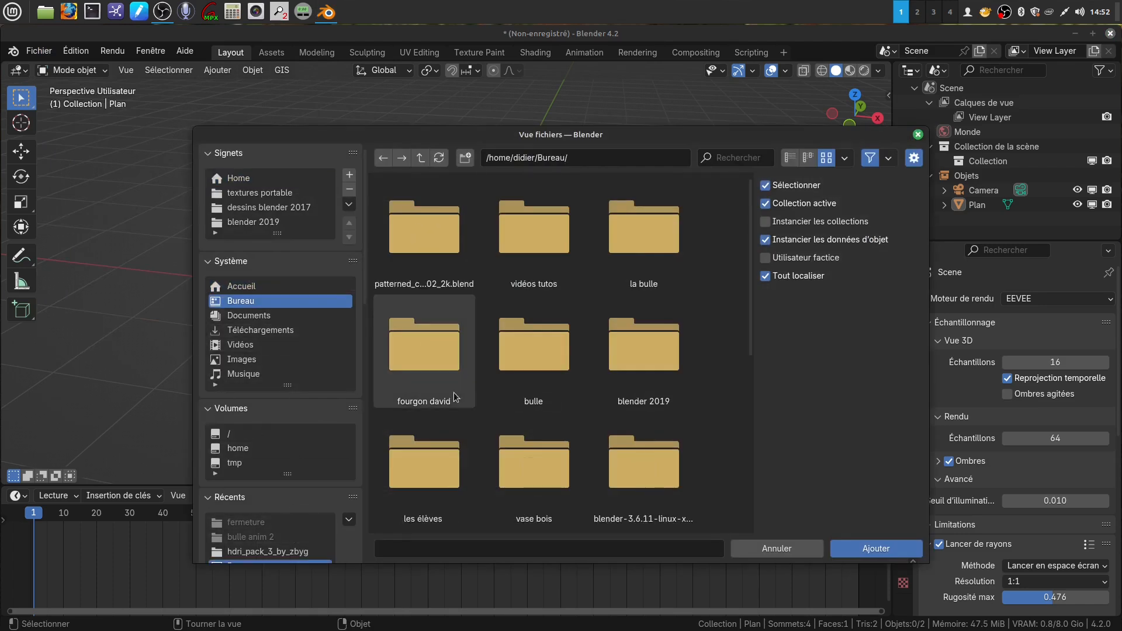
double_click(424, 235)
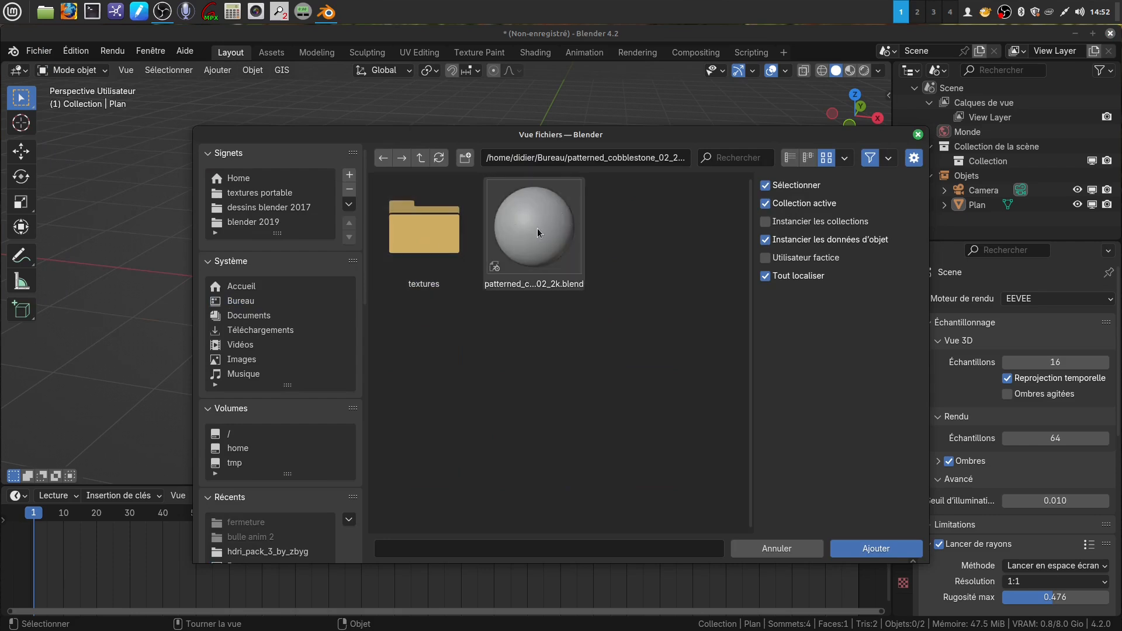
double_click(538, 232)
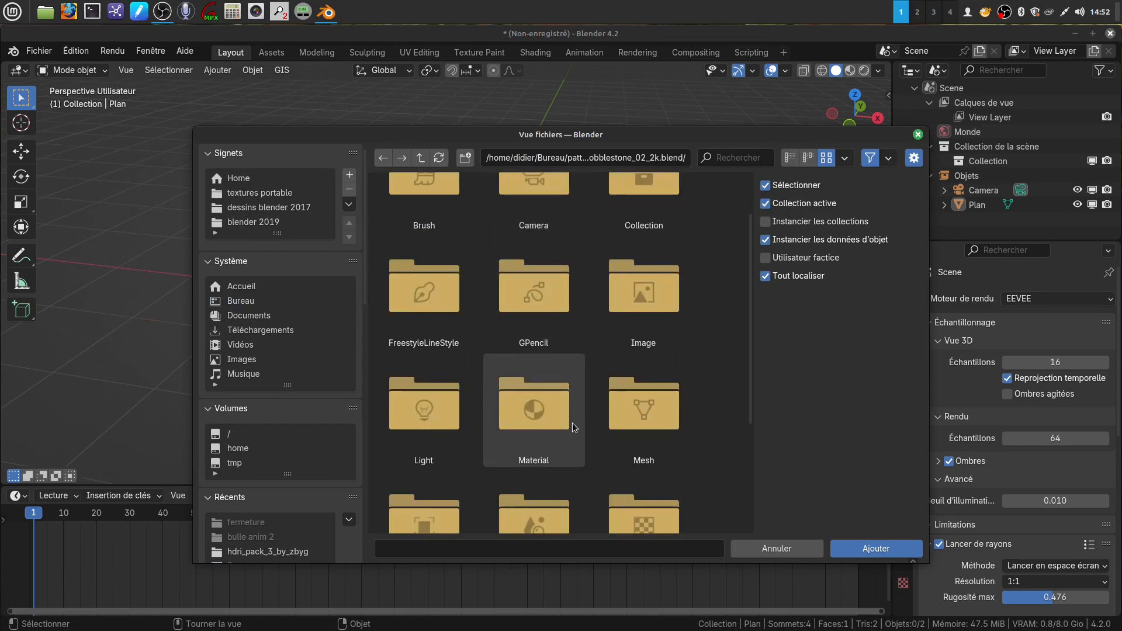
double_click(501, 406)
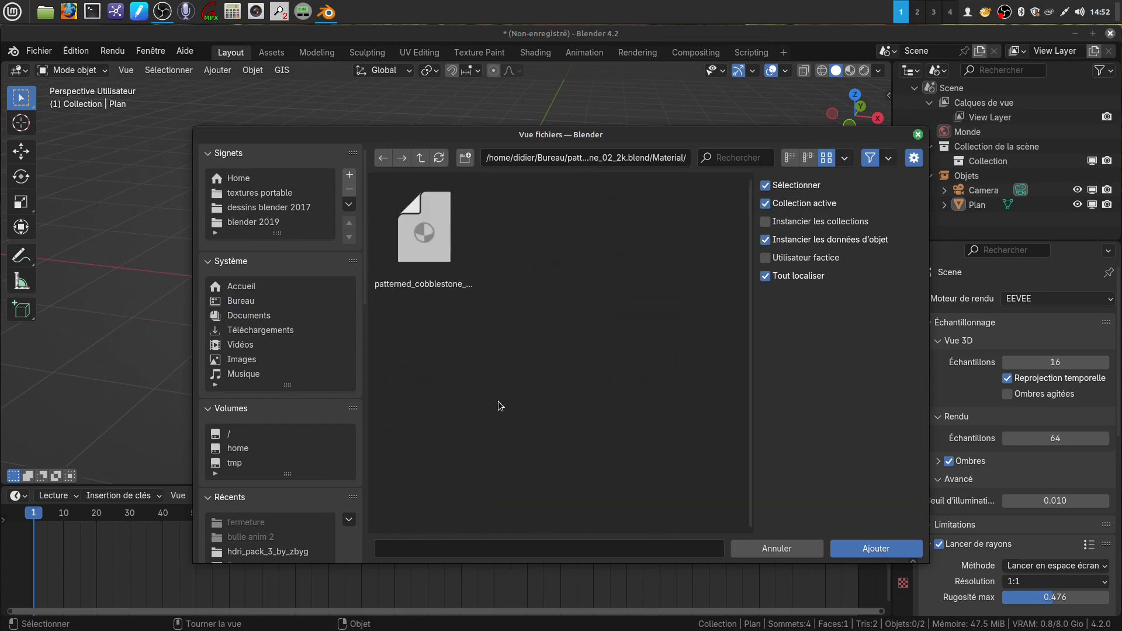
left_click(414, 249)
left_click(870, 547)
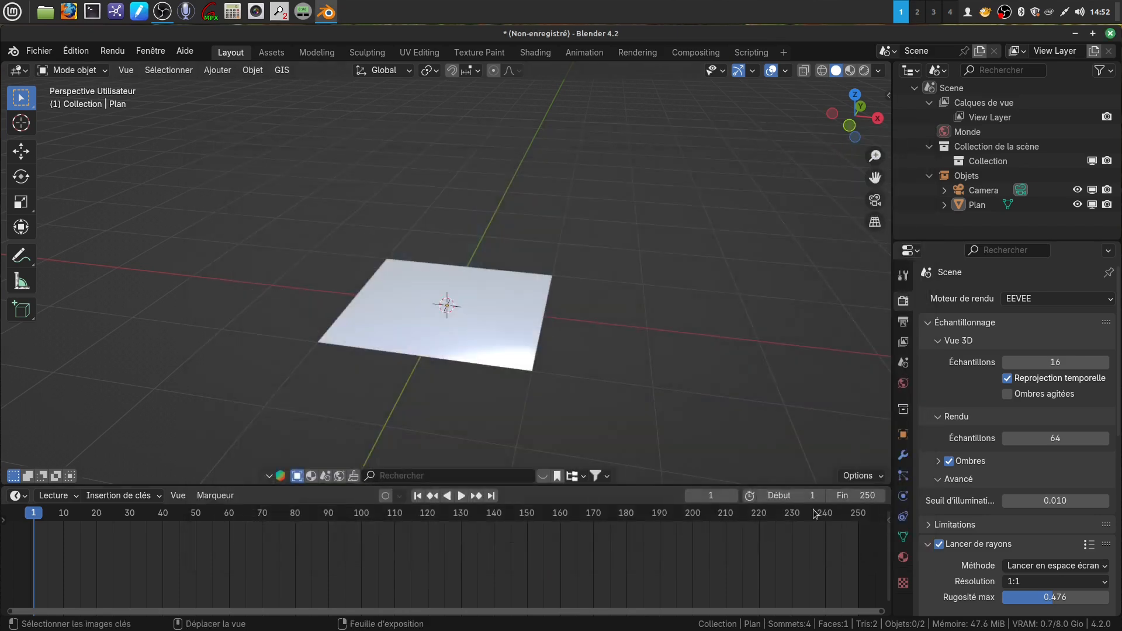
Assign the patterned_cobblestone_02 material to the plane and show the viewport in rendered shading.
left_click(903, 557)
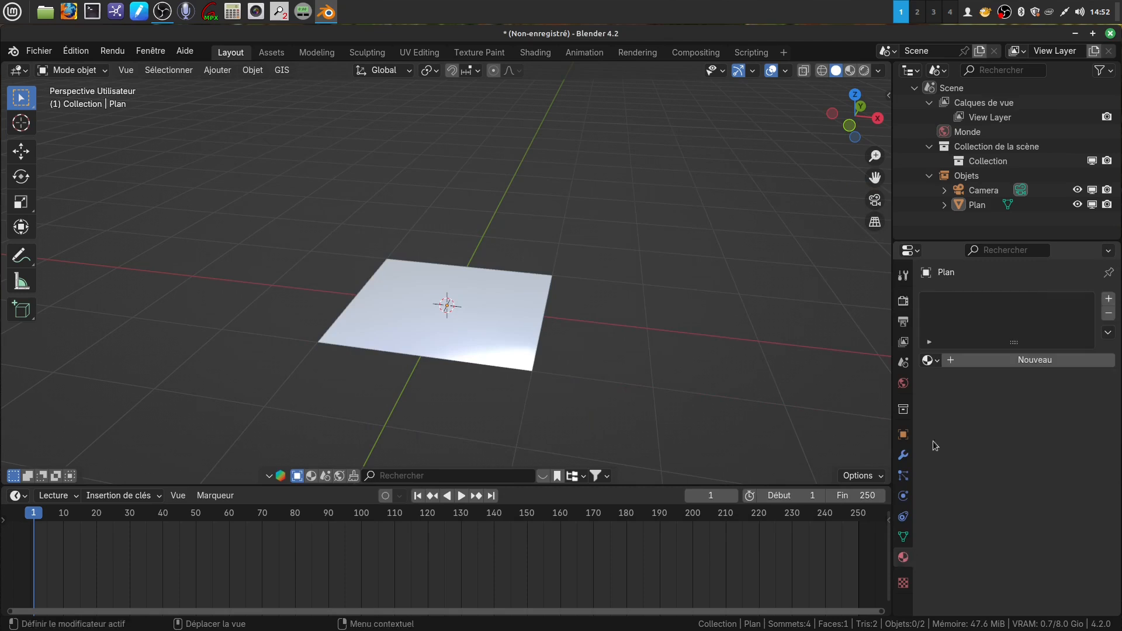
left_click(936, 361)
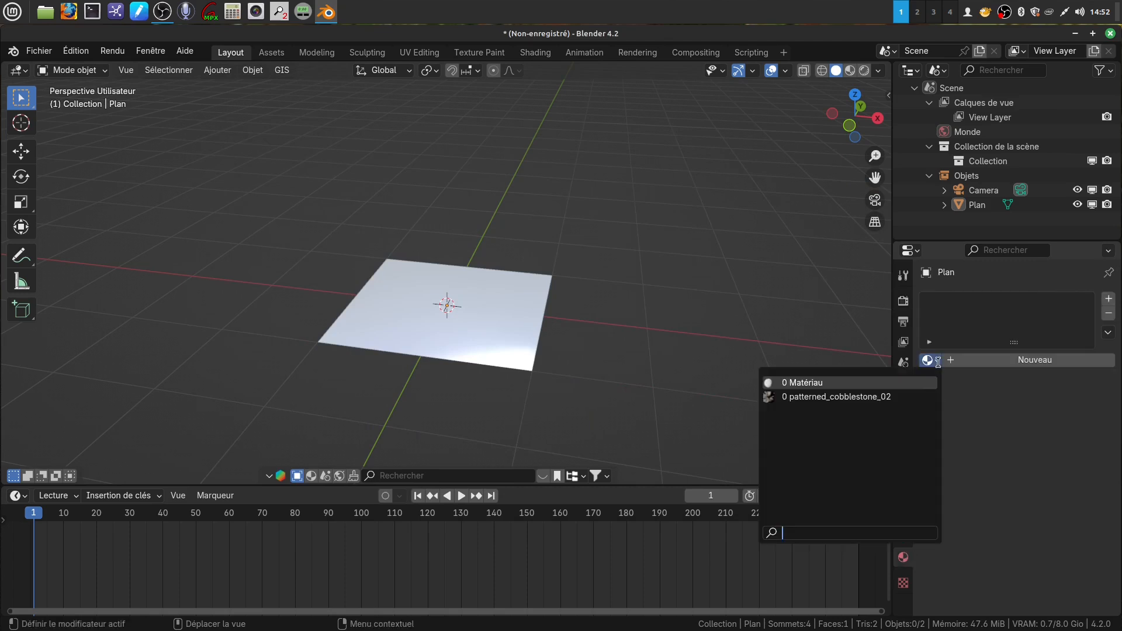
left_click(901, 398)
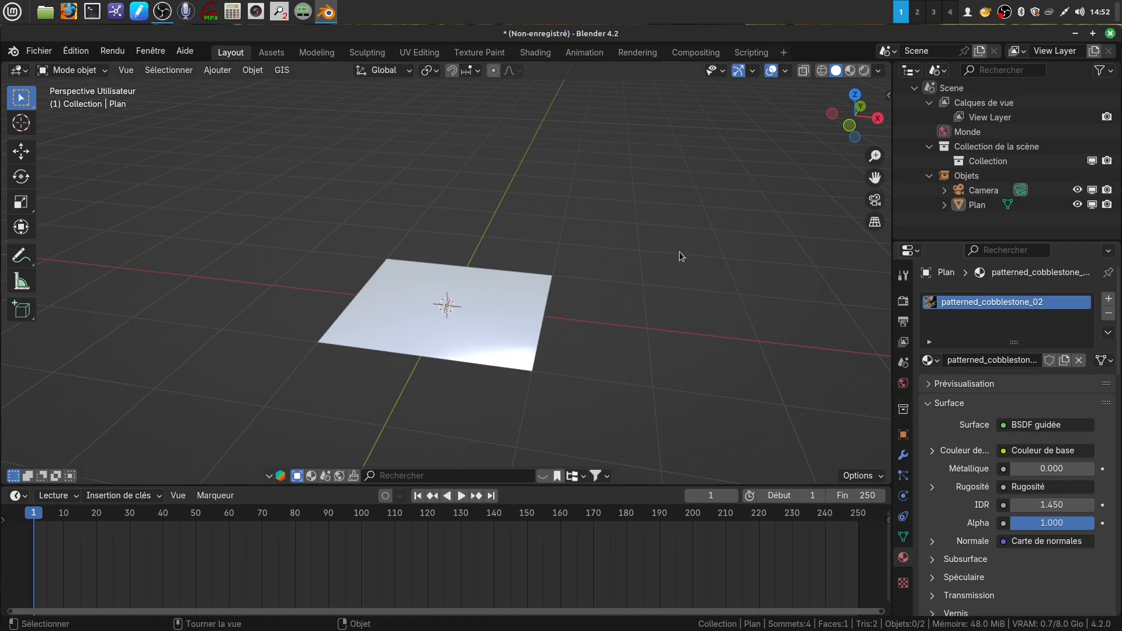
middle_click_drag(680, 256, 613, 272, "shift")
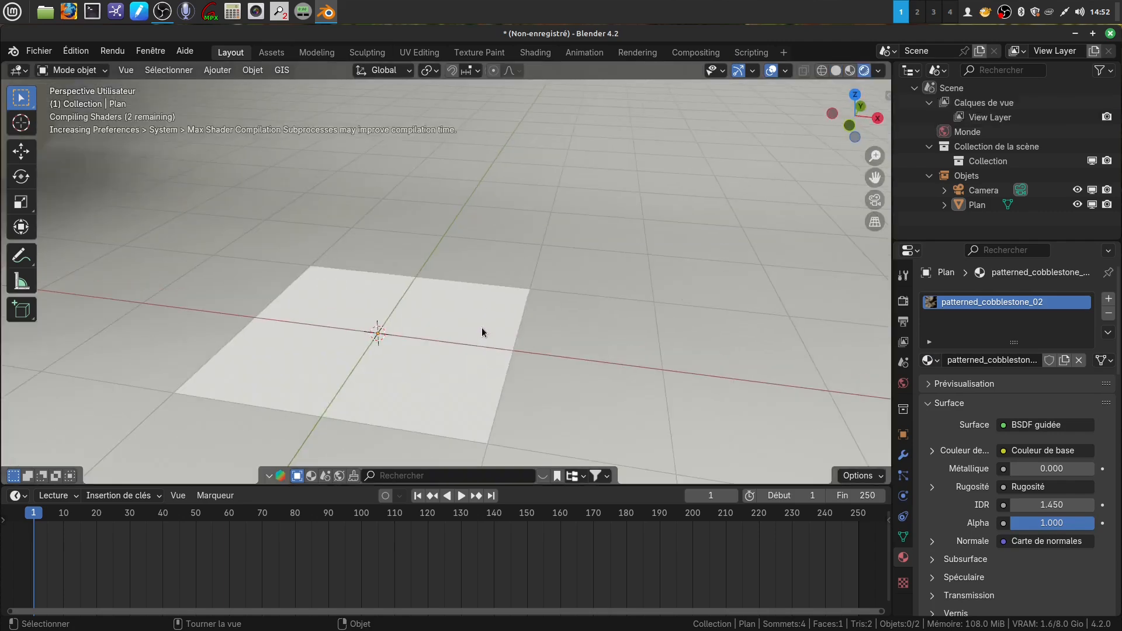
scroll(483, 327, "up", 2)
middle_click_drag(483, 327, 531, 235, "shift")
middle_click_drag(521, 293, 527, 322)
scroll(529, 316, "down", 4)
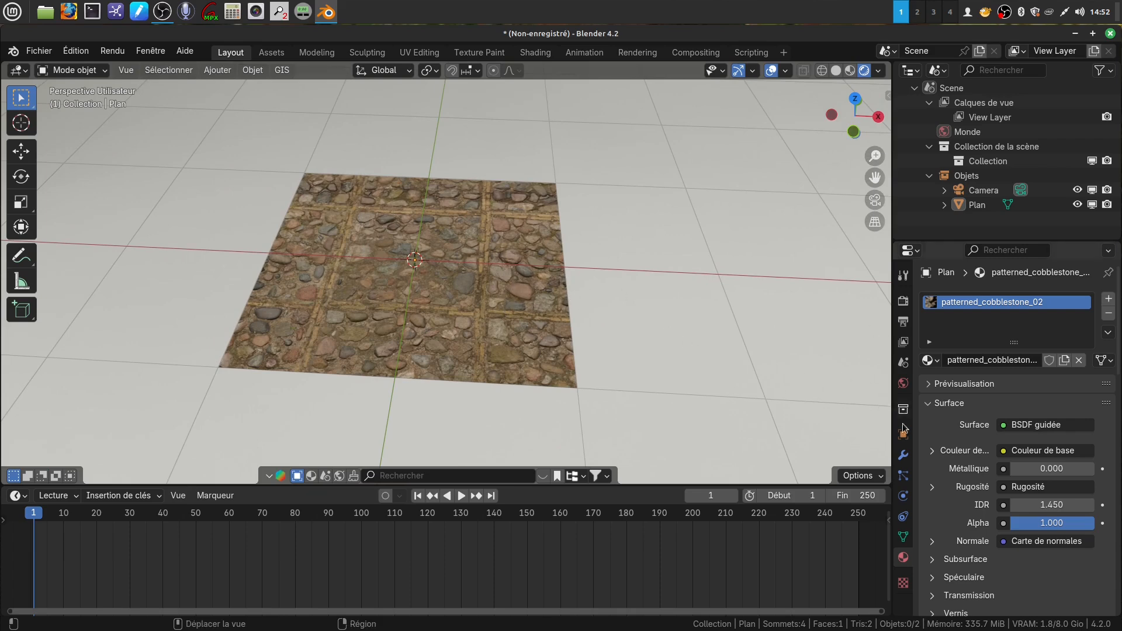
Subdivide the plane's face with 40 cuts in Edit Mode, then return to Object Mode.
middle_click_drag(387, 269, 440, 293)
key("Tab")
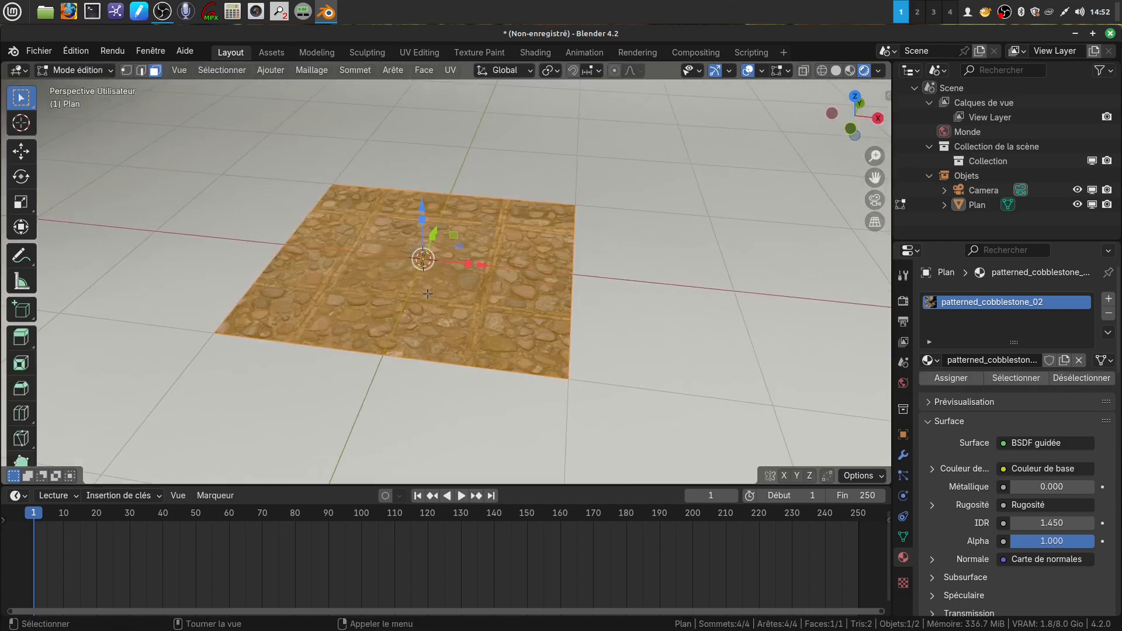
right_click(392, 276)
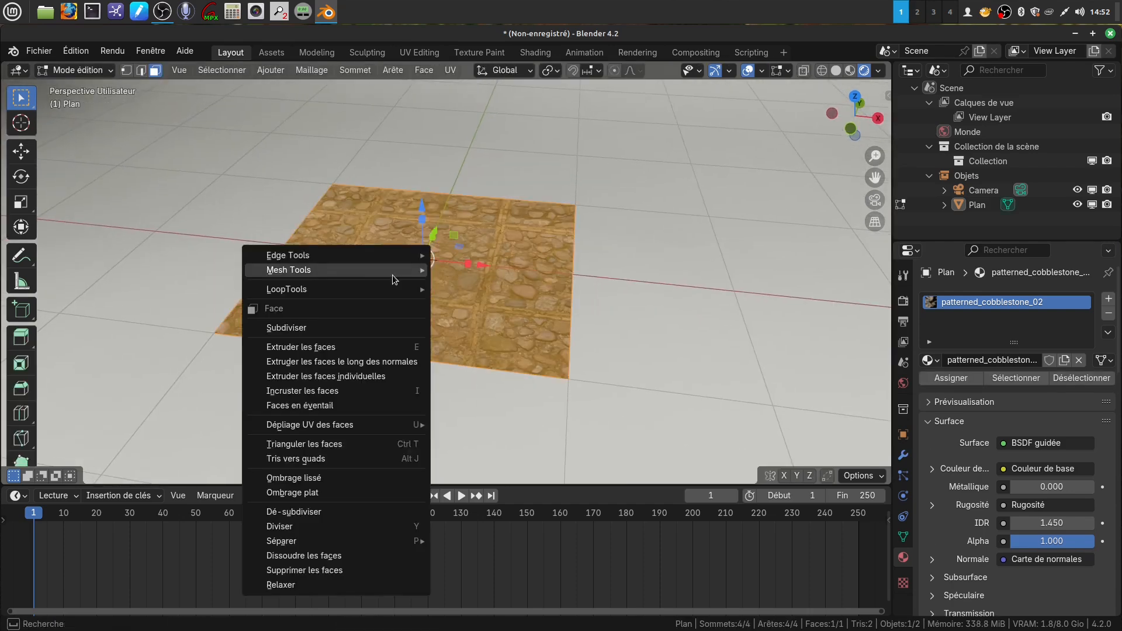
left_click(343, 326)
left_click_drag(165, 355, 222, 355)
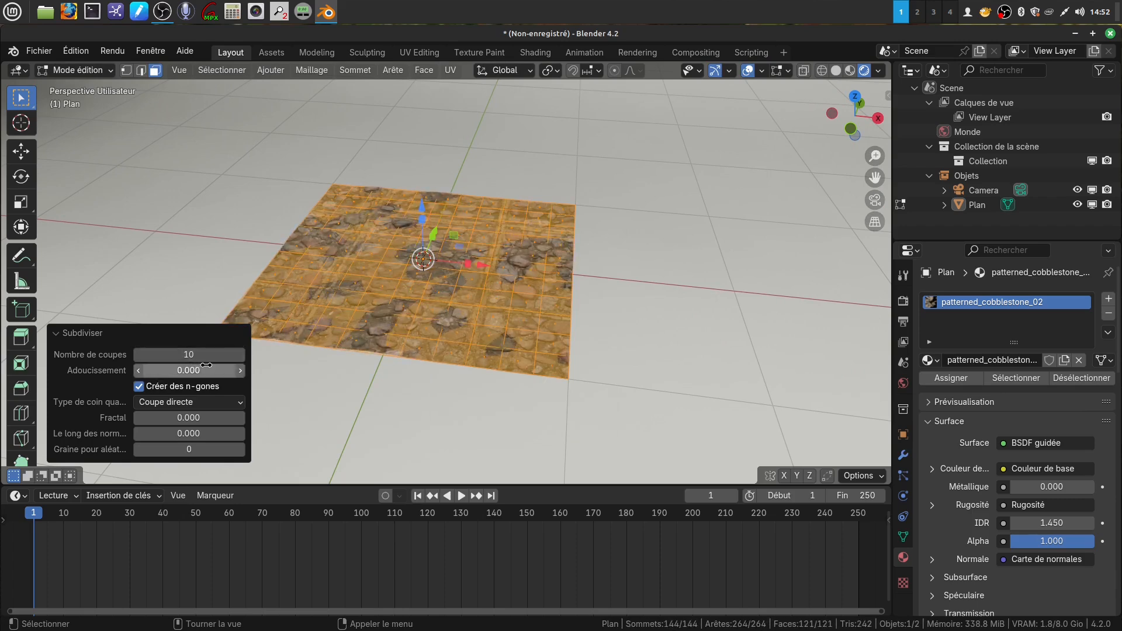
left_click(208, 355)
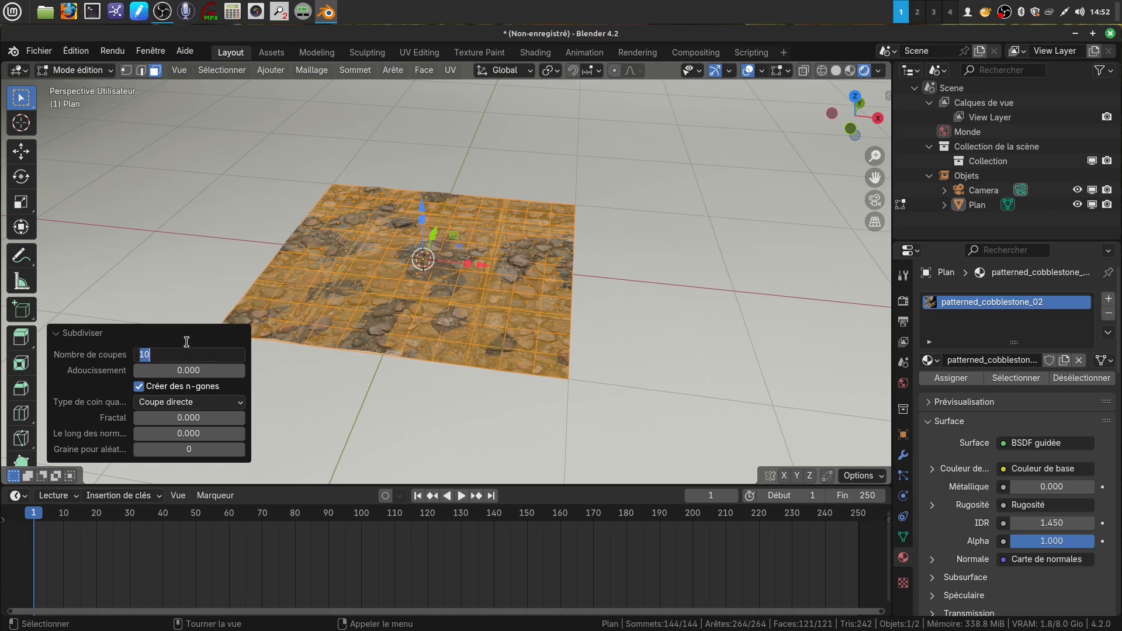
key("BackSpace")
type("40")
key("Return")
middle_click_drag(664, 310, 602, 264)
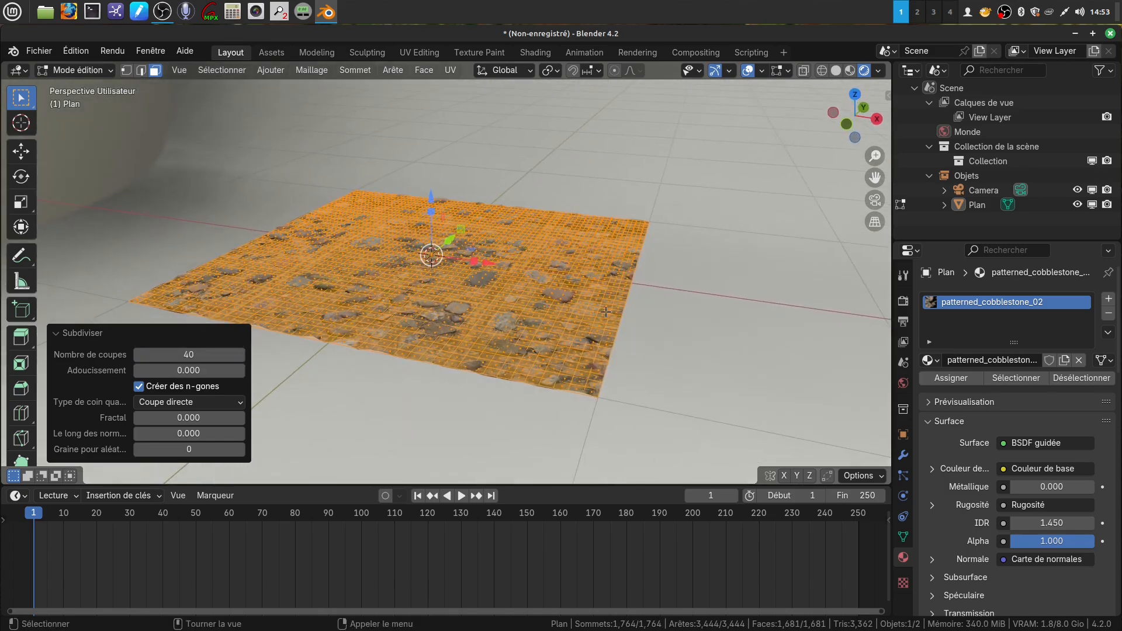
key("Tab")
Select the plane and add a Subdivision Surface modifier to it.
middle_click_drag(563, 303, 636, 311)
left_click(586, 322)
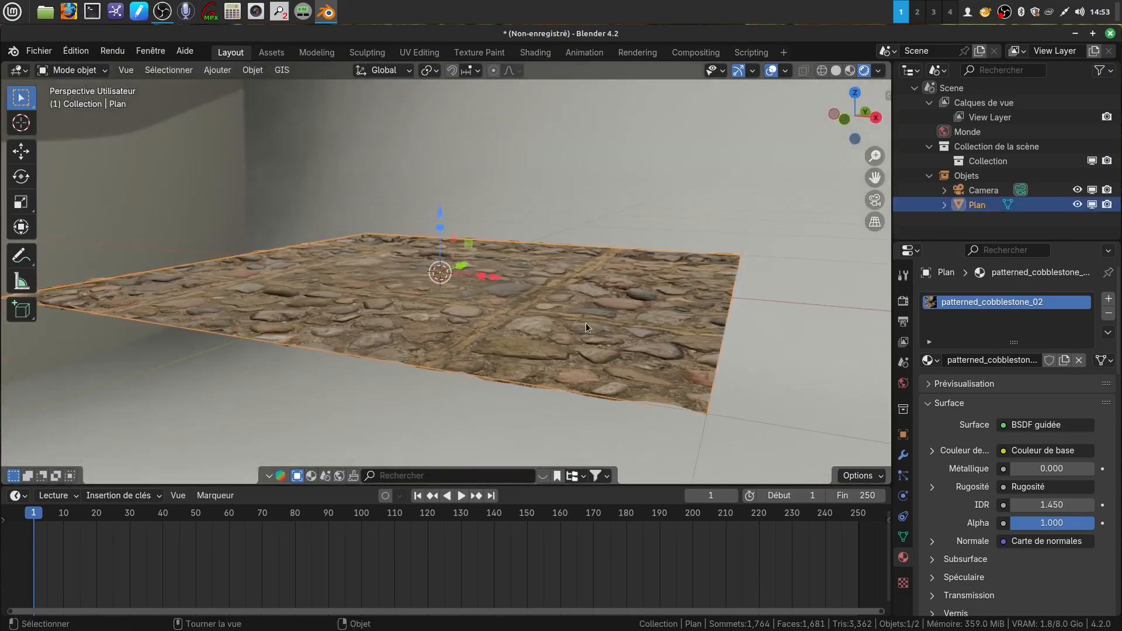
left_click(904, 455)
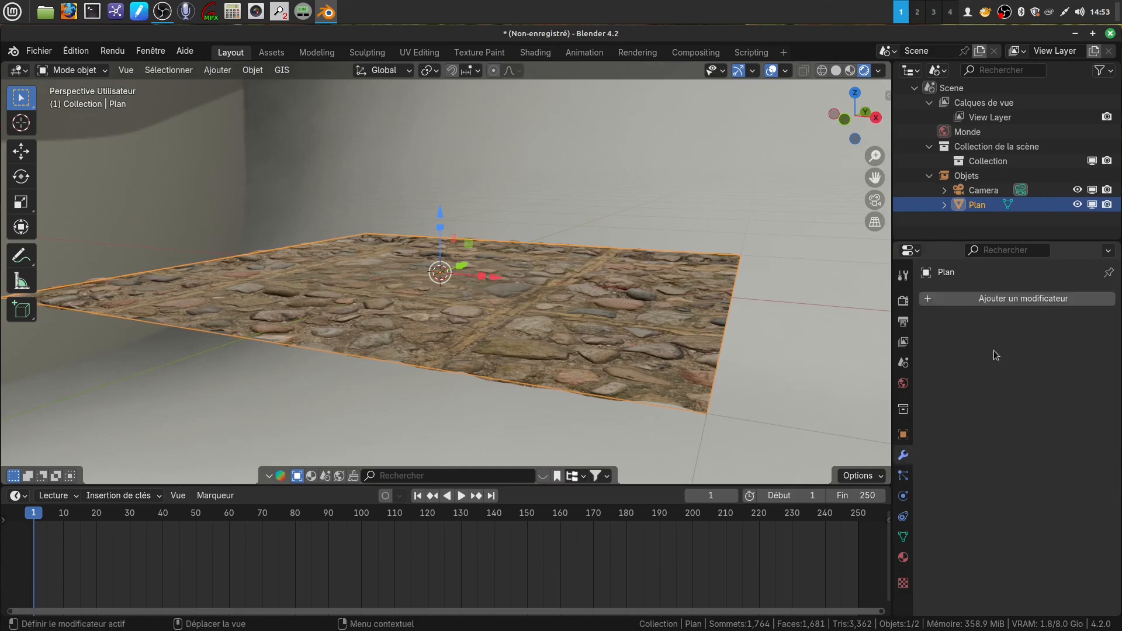
left_click(1013, 303)
mouse_move(984, 353)
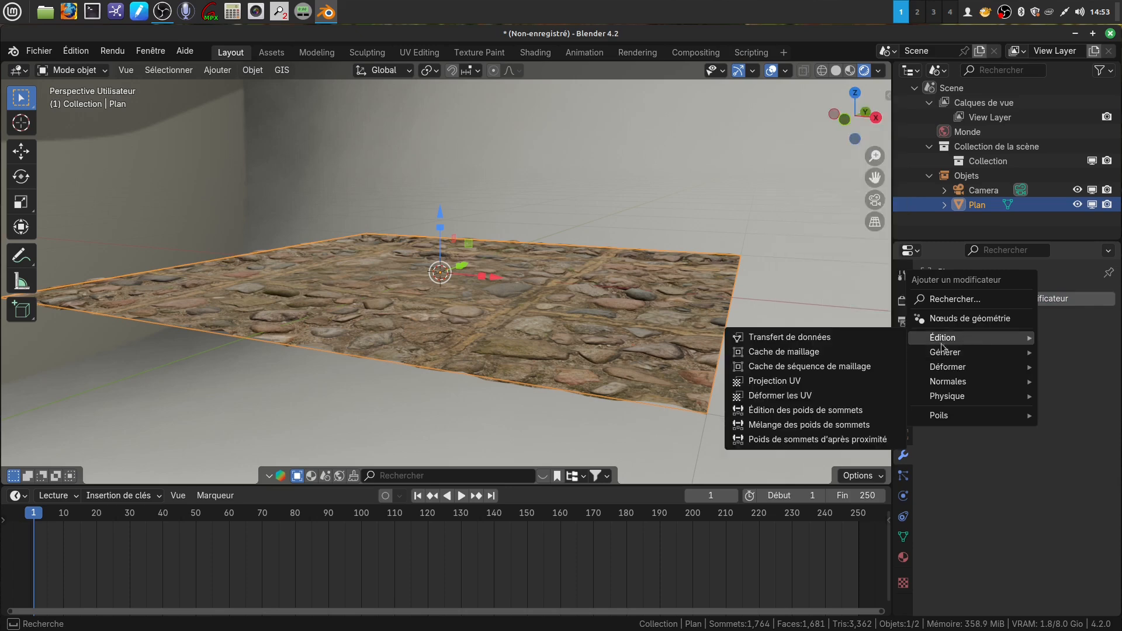
left_click(953, 300)
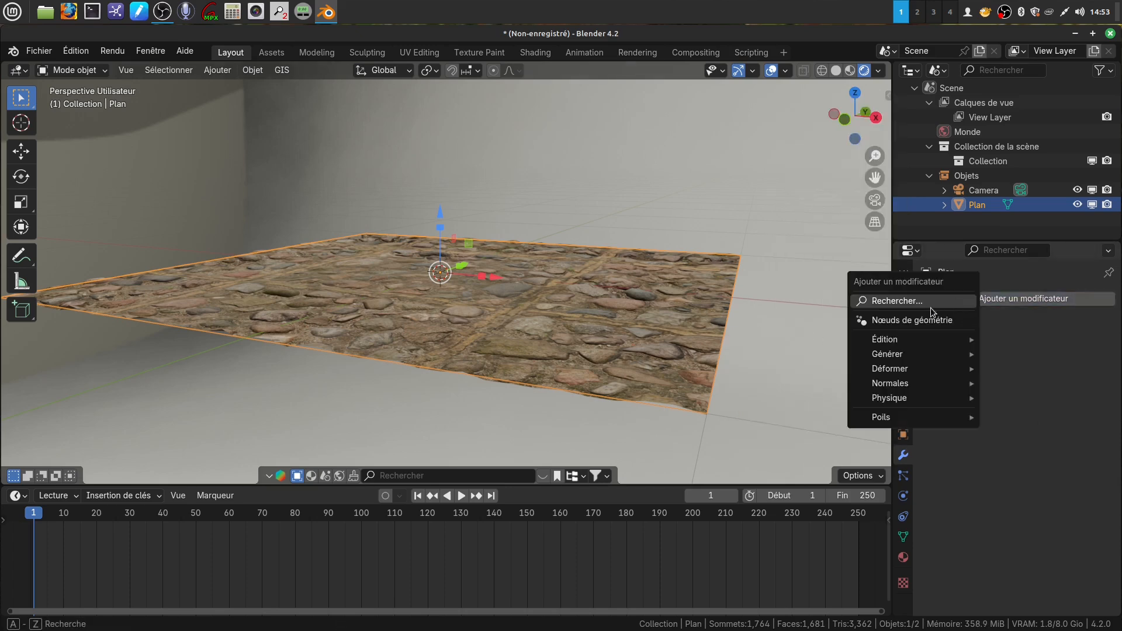
mouse_move(886, 359)
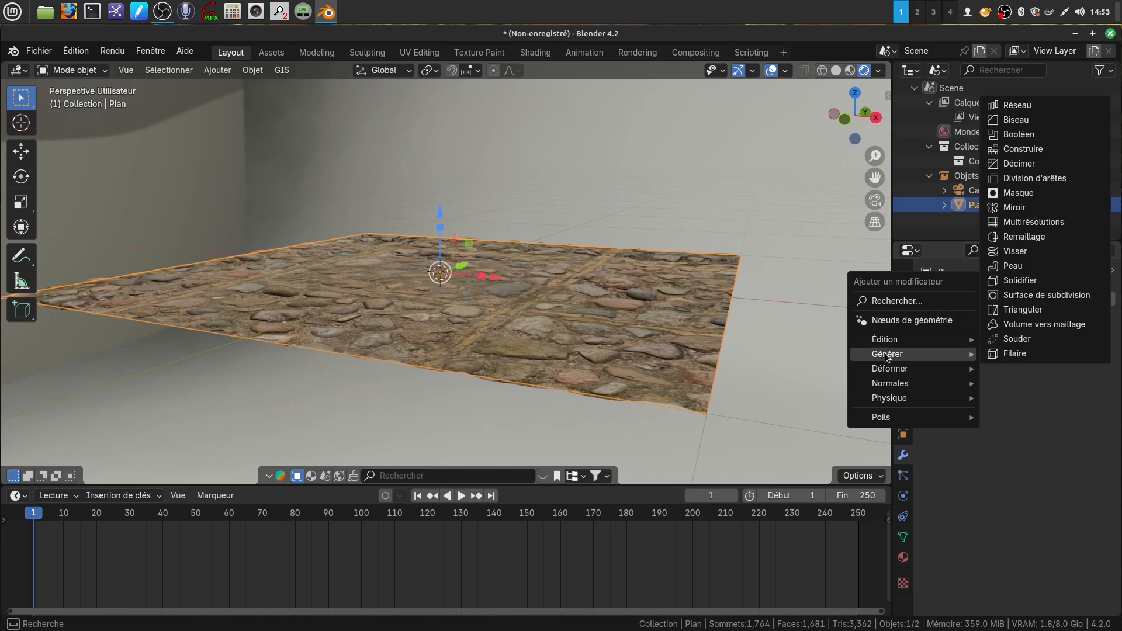
left_click(1012, 295)
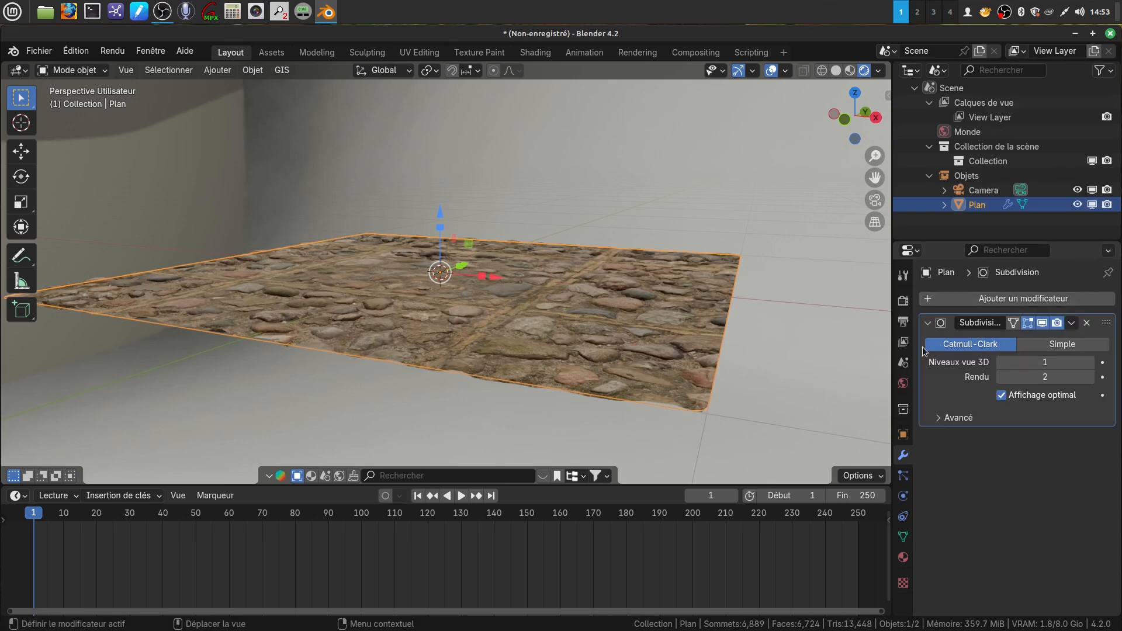
Set the plane's subdivision modifier to Simple, with 3 viewport levels and 3 render levels.
left_click(1060, 344)
left_click(1090, 363)
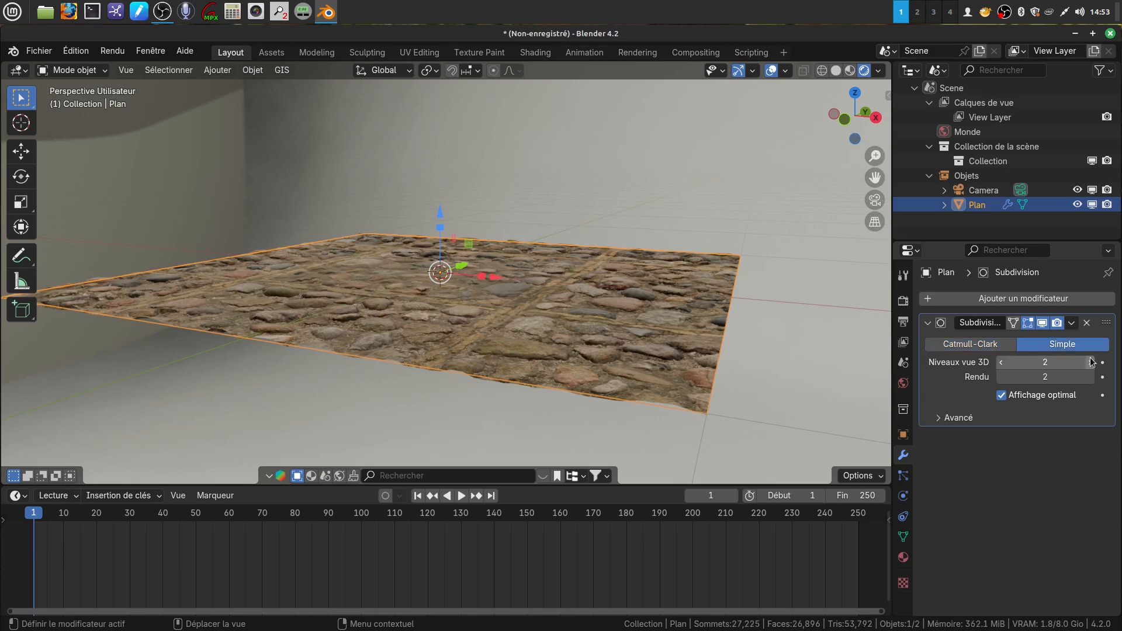
middle_click_drag(591, 292, 519, 298)
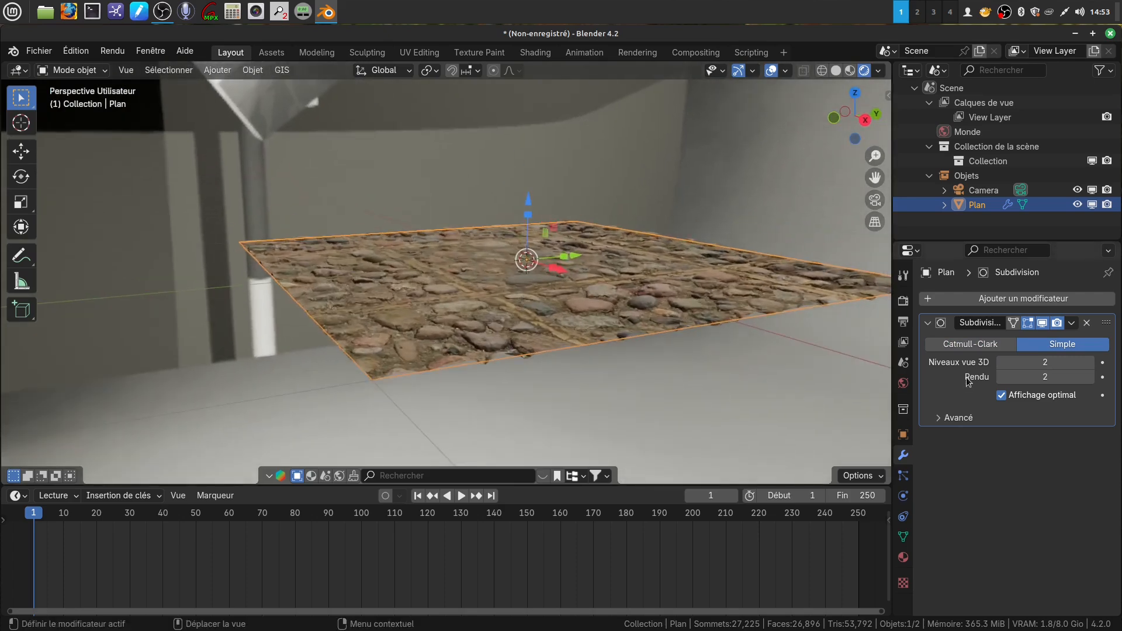
left_click(1090, 362)
left_click(1090, 377)
left_click(1090, 377)
left_click(1000, 377)
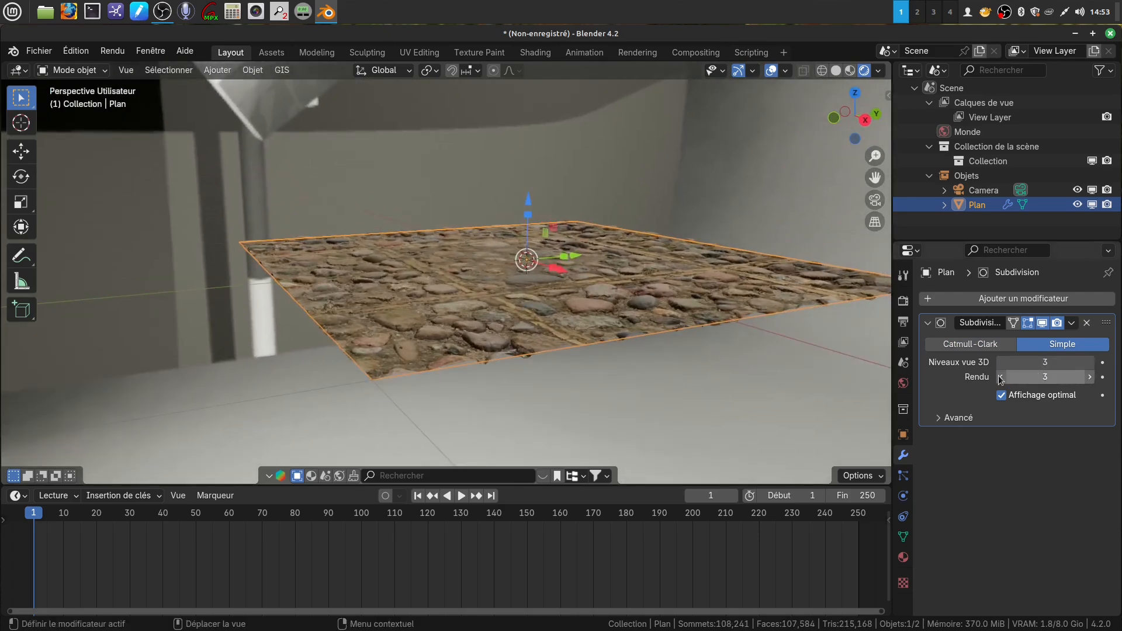
Compare the cobblestone relief on the plane in solid, material preview and rendered shading.
middle_click_drag(469, 261, 557, 343)
scroll(515, 281, "up", 1)
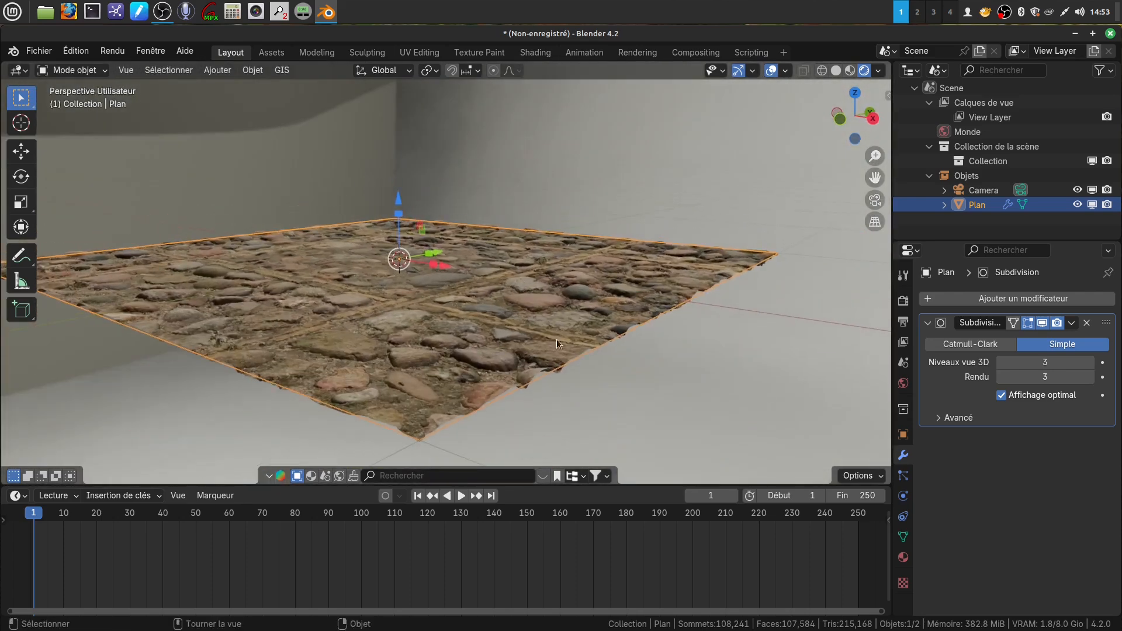
left_click(836, 70)
mouse_move(625, 245)
middle_mouse_down()
mouse_move(580, 308)
mouse_move(542, 278)
mouse_move(559, 283)
middle_mouse_up()
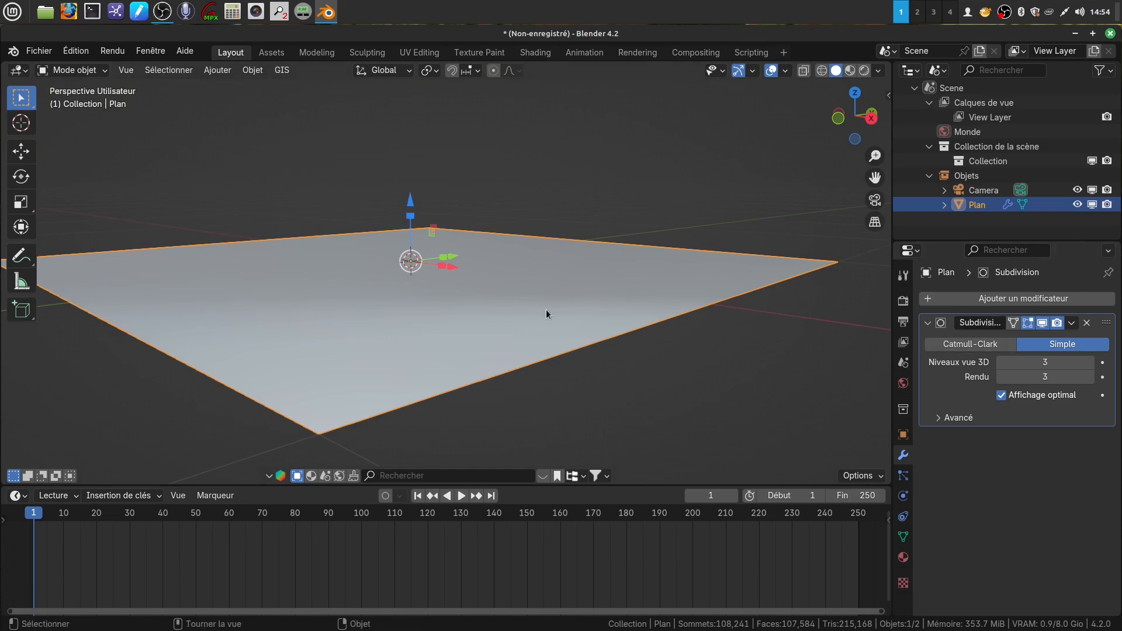
left_click(864, 70)
mouse_move(505, 349)
middle_mouse_down()
mouse_move(450, 350)
mouse_move(506, 353)
middle_mouse_up()
left_click(849, 70)
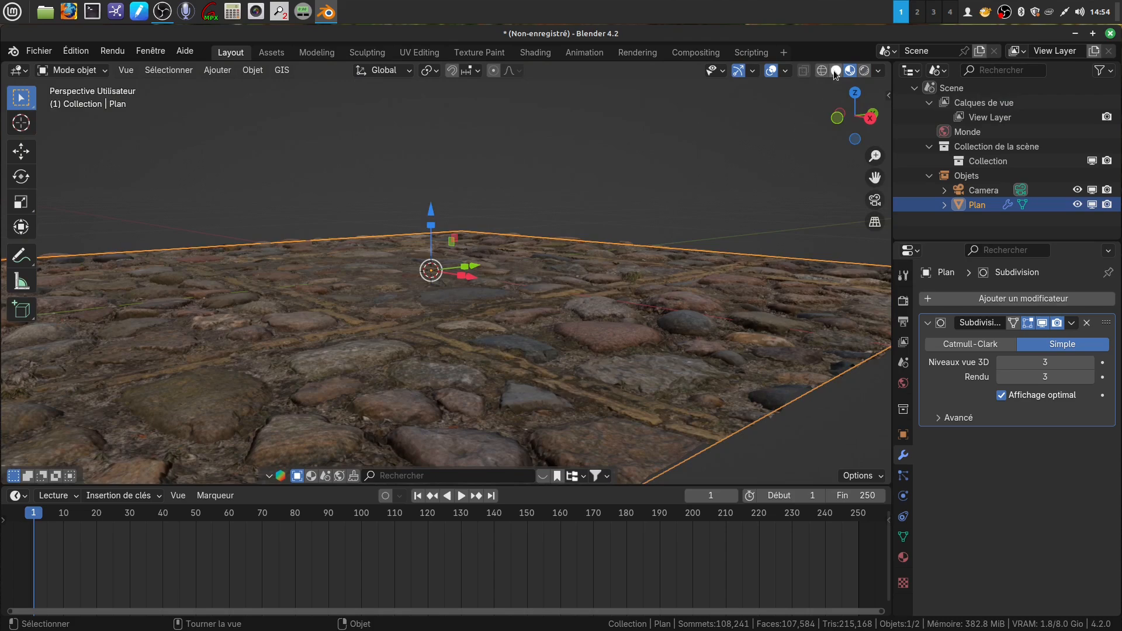
left_click(835, 71)
left_click(864, 71)
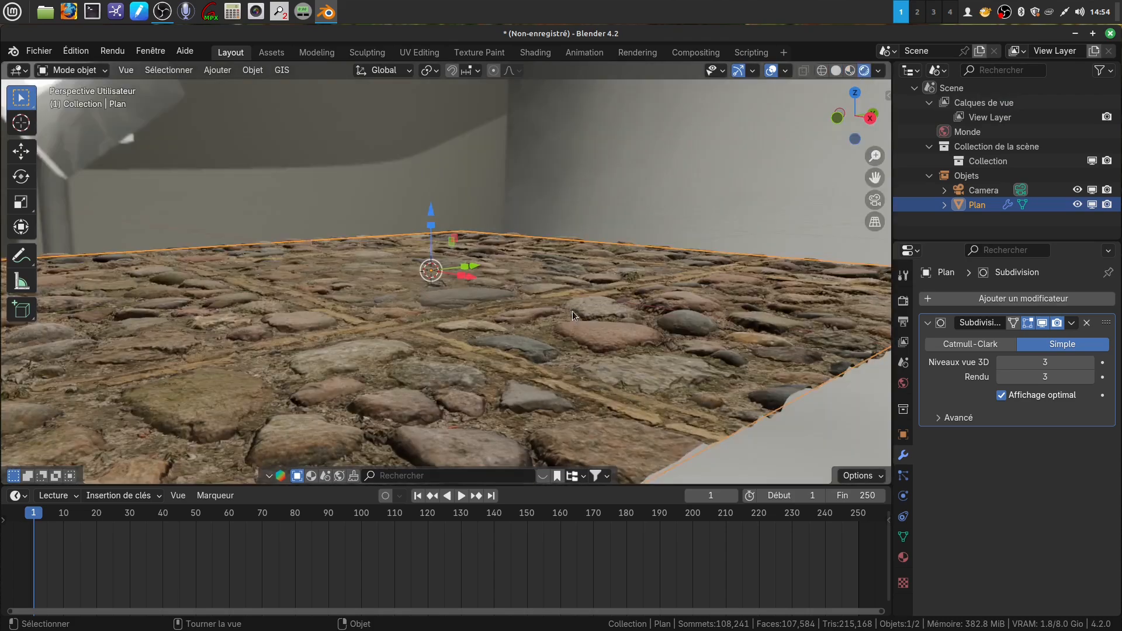
mouse_move(572, 311)
middle_mouse_down()
mouse_move(533, 309)
mouse_move(567, 319)
mouse_move(520, 331)
middle_mouse_up()
scroll(566, 319, "down", 2)
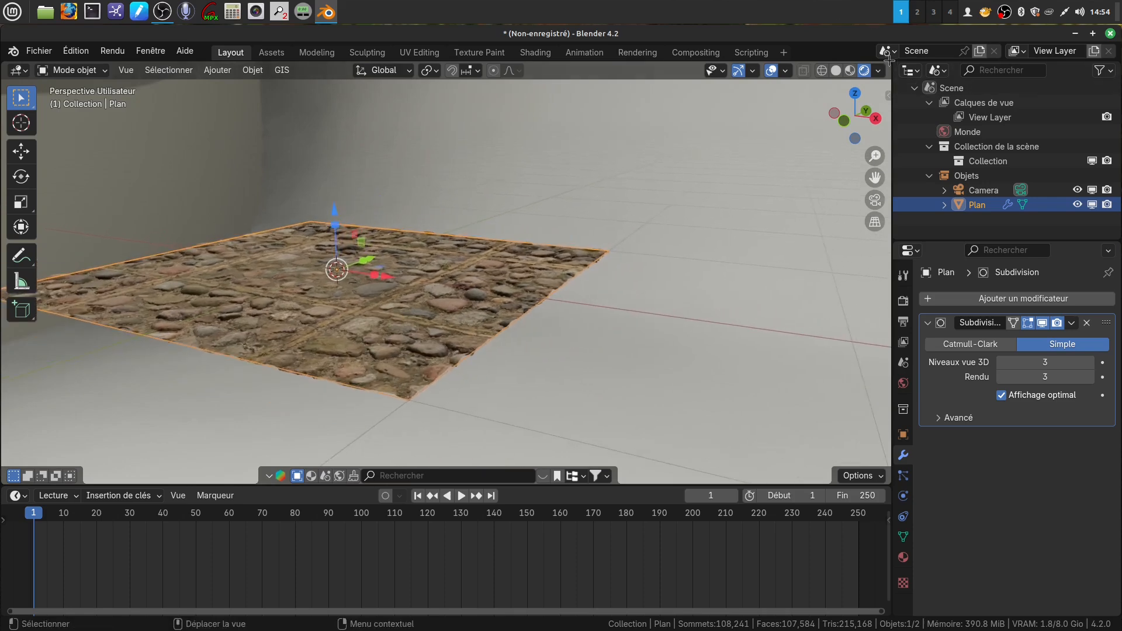
Split the 3D viewport, open the Shader Editor beside it without its sidebar, and widen the 3D view to about half.
left_click_drag(887, 57, 305, 175)
left_click(323, 70)
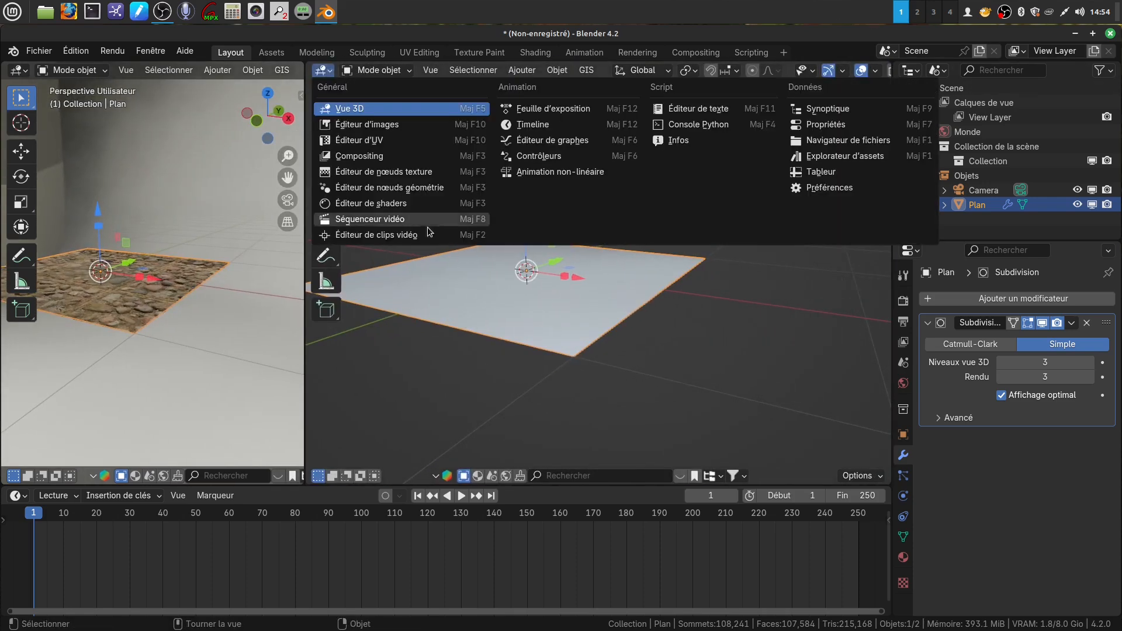
left_click(417, 206)
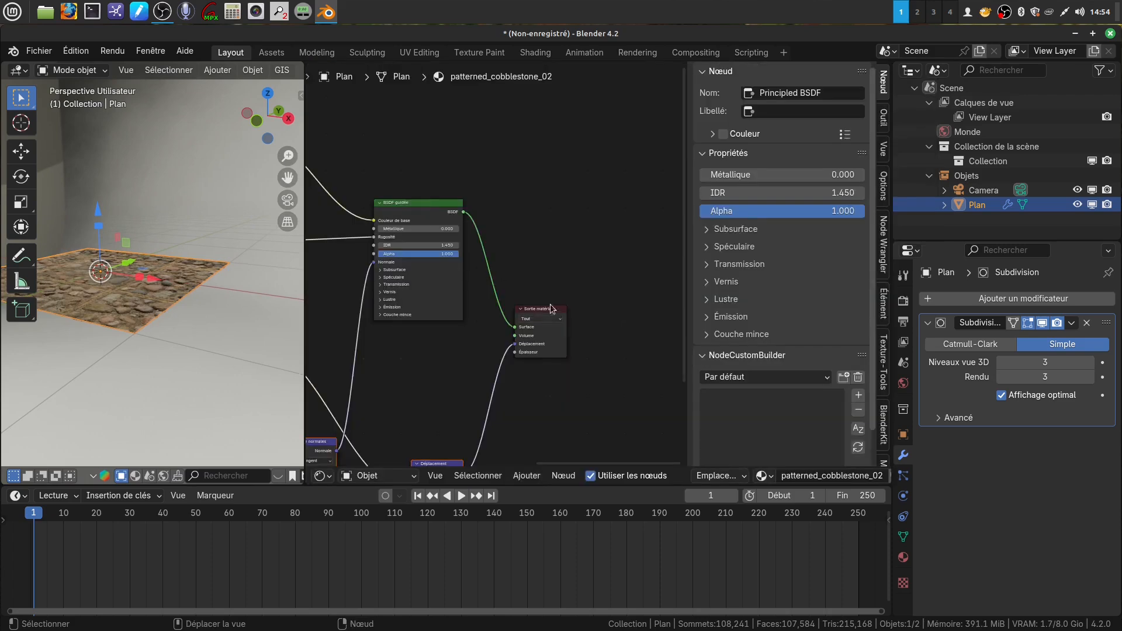
key("n")
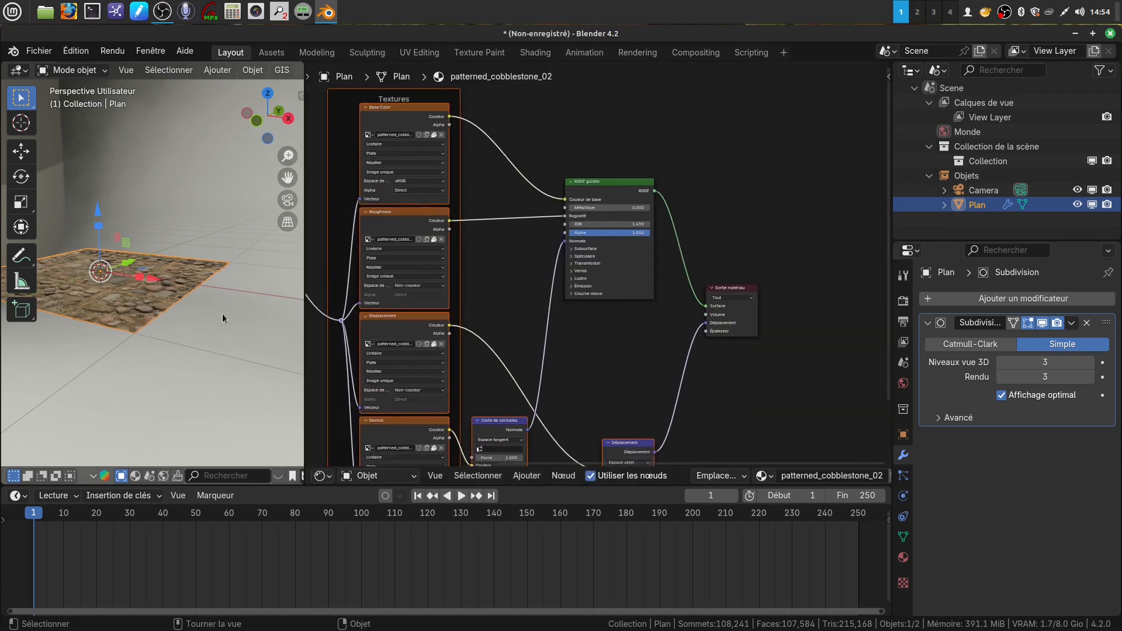
left_click_drag(303, 346, 556, 350)
scroll(289, 418, "up", 4)
middle_click_drag(293, 395, 442, 359)
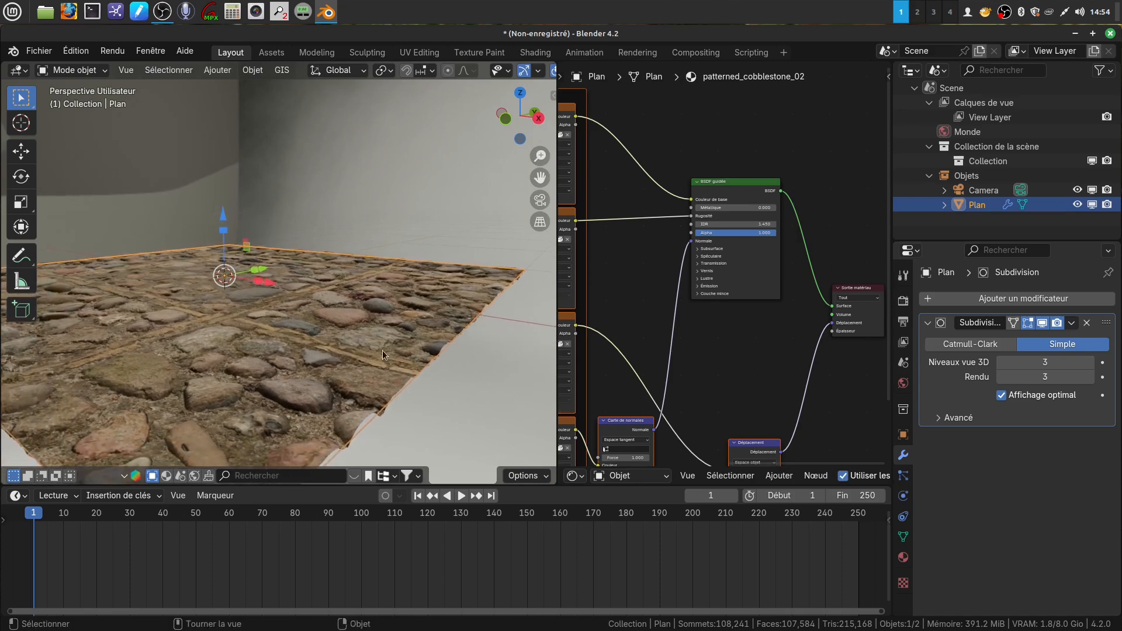
Widen the Shader Editor and frame the cobblestone node tree, from the Mapping frame through the textures to the material output.
left_click_drag(559, 363, 434, 363)
scroll(590, 322, "down", 3)
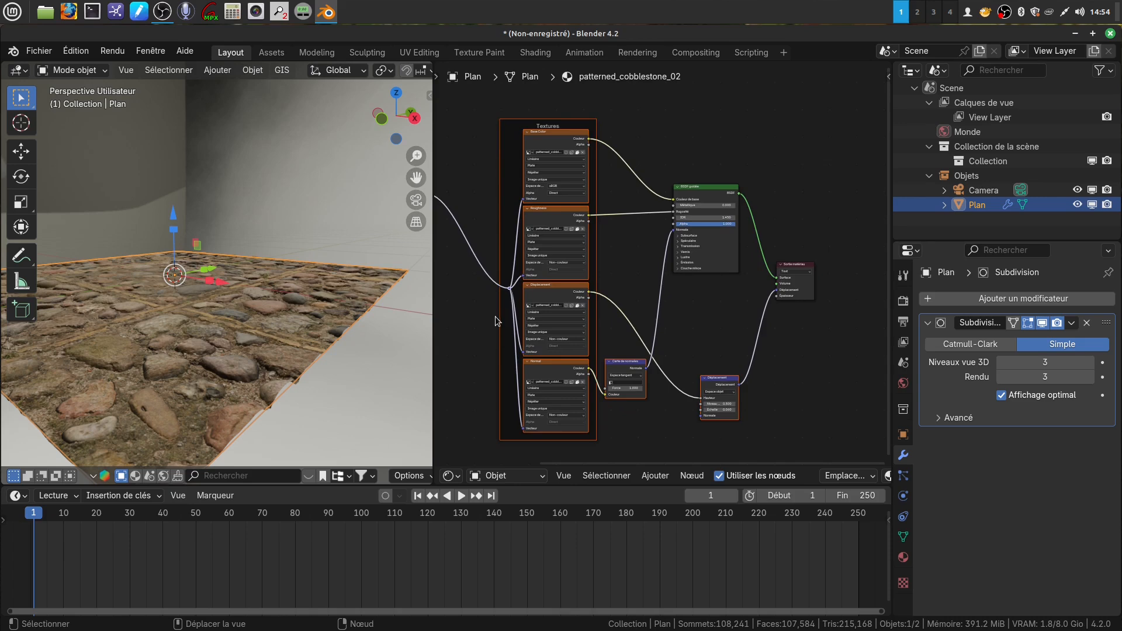
middle_click_drag(494, 316, 601, 303)
scroll(579, 307, "down", 2)
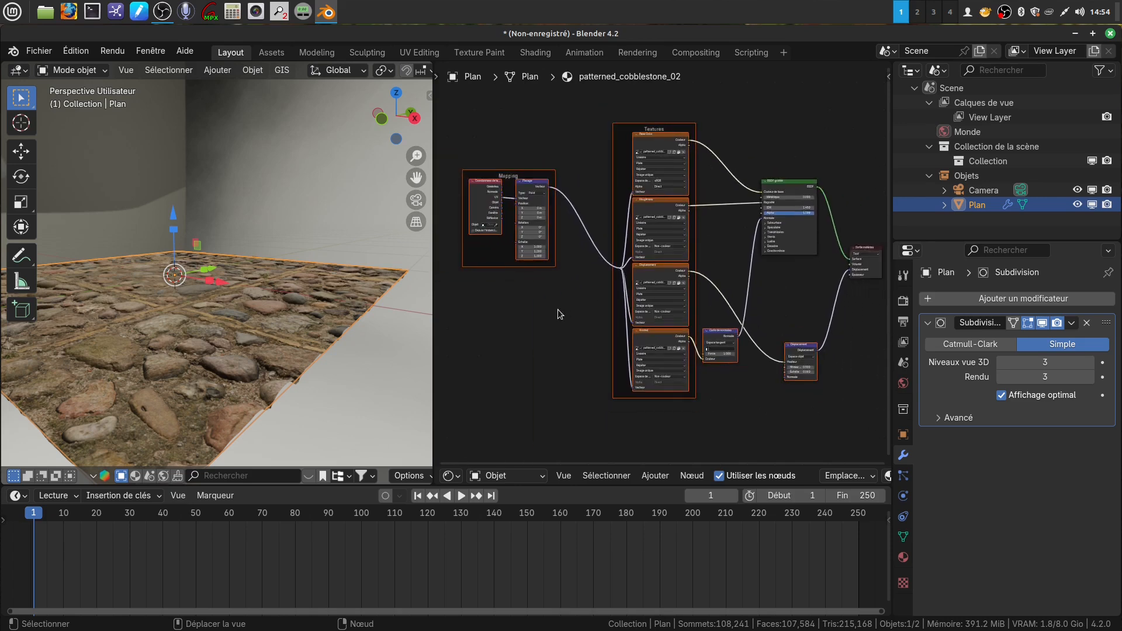
scroll(547, 316, "up", 2)
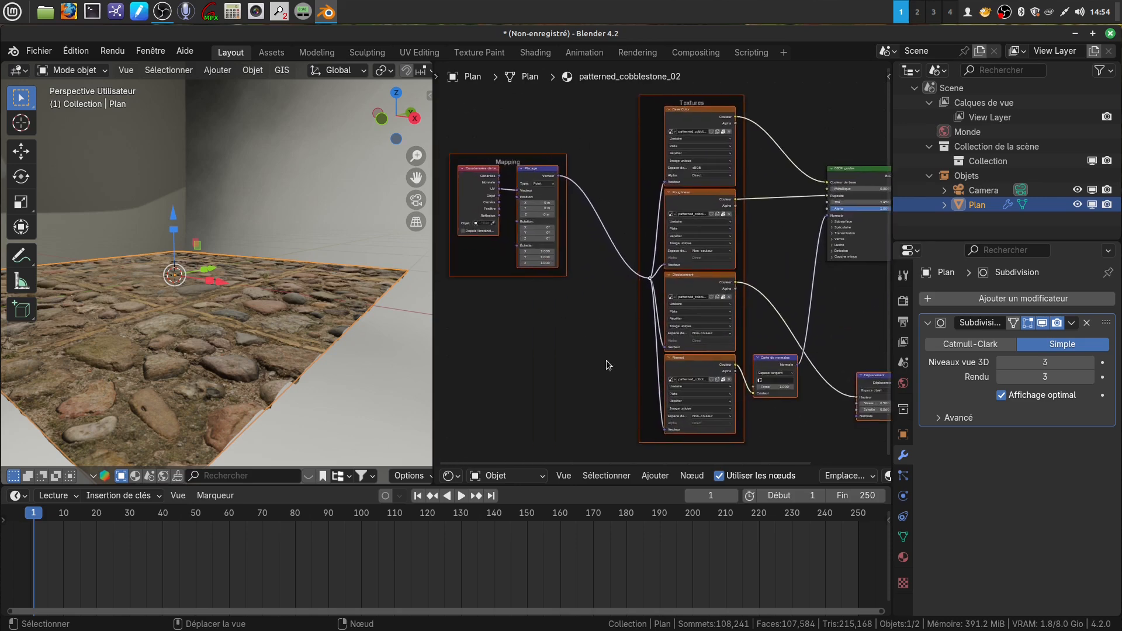
middle_click_drag(582, 362, 454, 376)
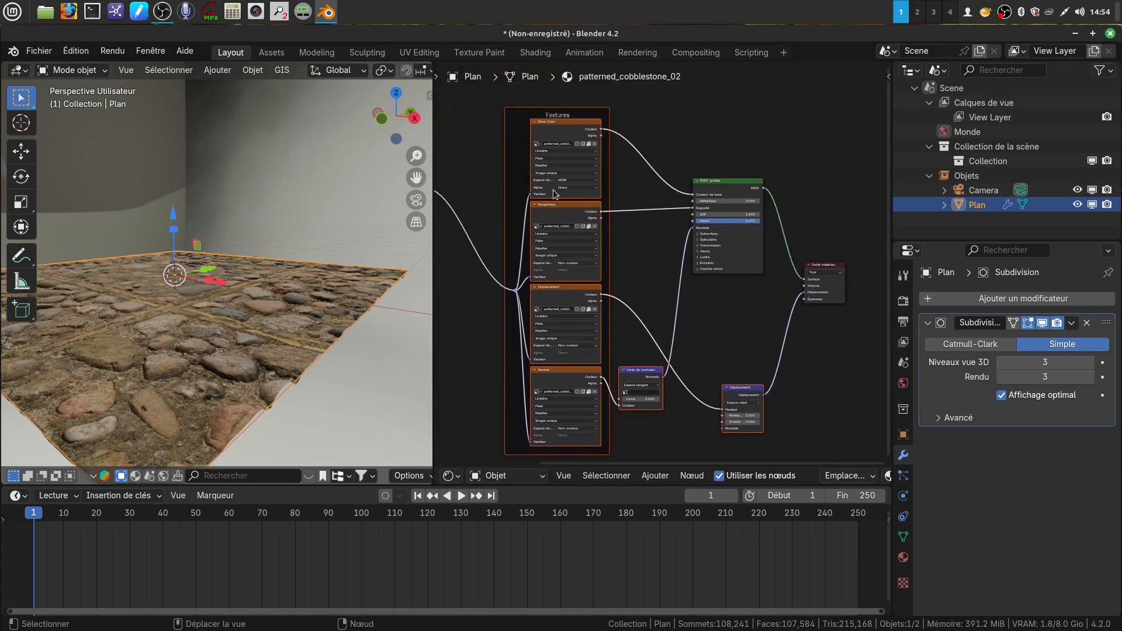
Examine the Base Color, Roughness, Displacement and Normal texture nodes and how they connect to the Principled BSDF, Normal Map and Displacement nodes.
scroll(651, 292, "up", 3)
middle_click_drag(651, 292, 666, 340)
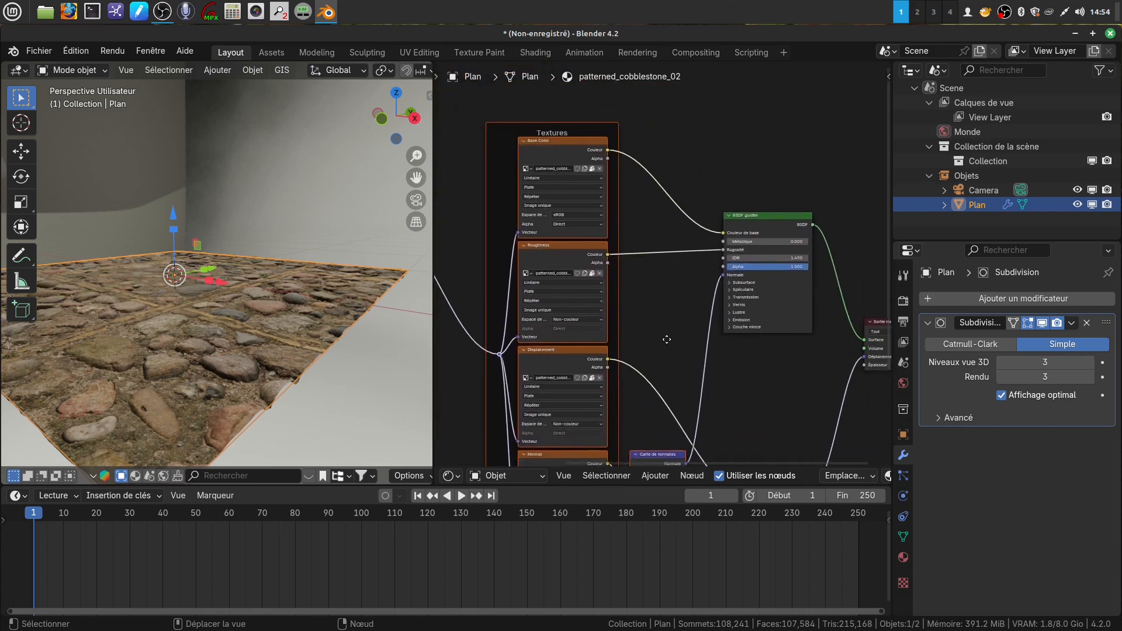
scroll(650, 350, "up", 4)
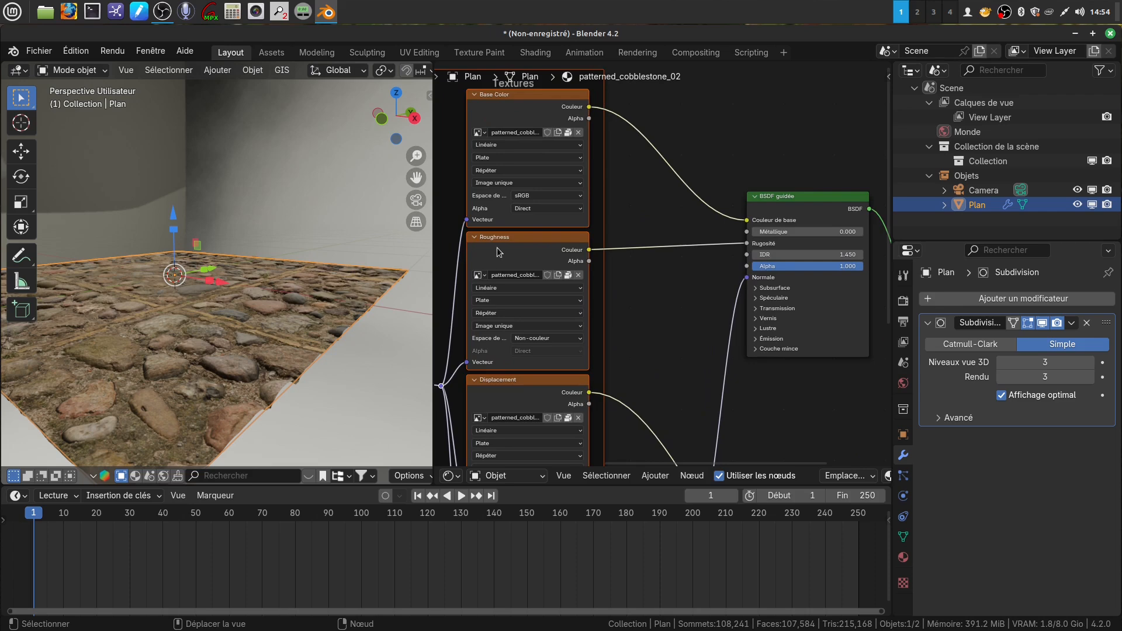
scroll(678, 312, "down", 3)
middle_click_drag(671, 283, 667, 183)
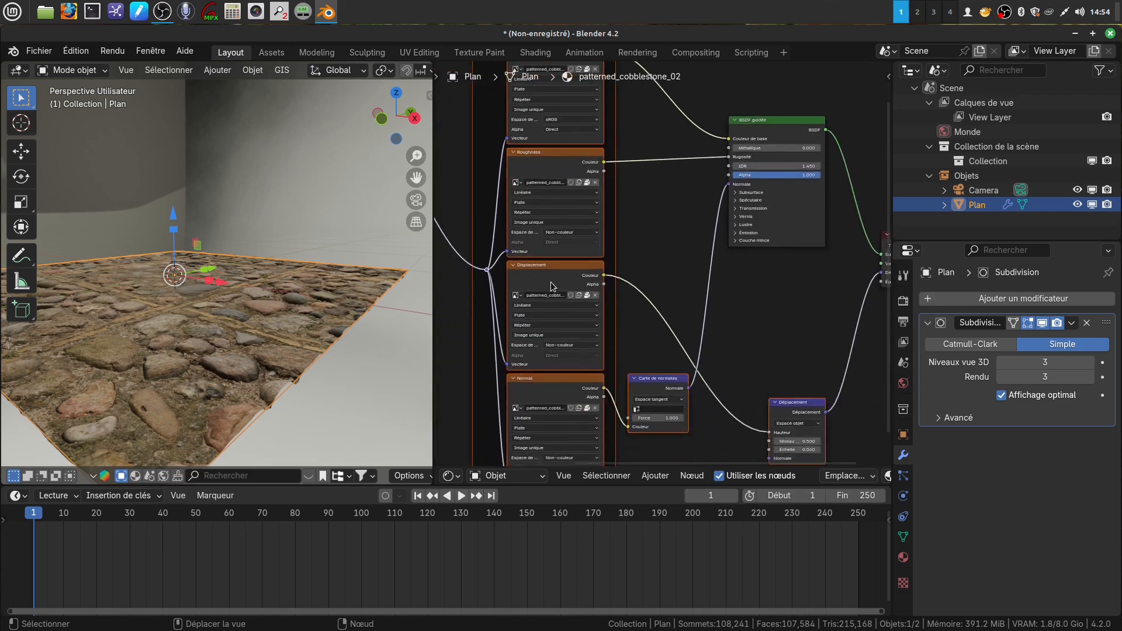
middle_click_drag(671, 279, 679, 187)
scroll(678, 406, "up", 3)
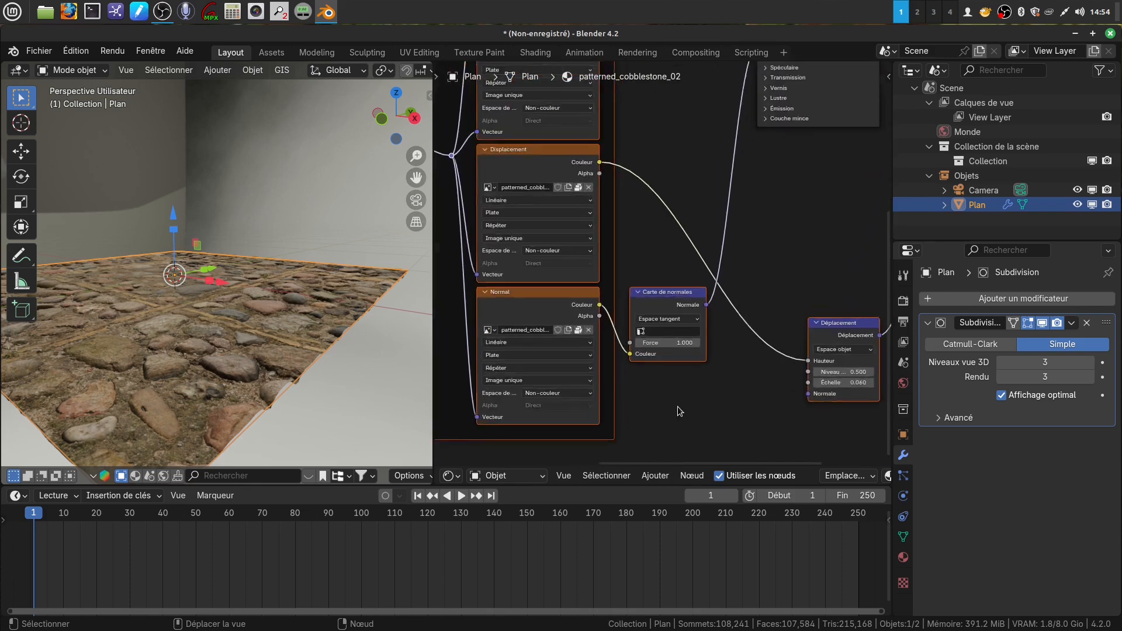
scroll(678, 411, "up", 1)
Compare the cobblestone surface on the plane with the complete node tree, including its Mapping frame.
scroll(240, 405, "up", 4)
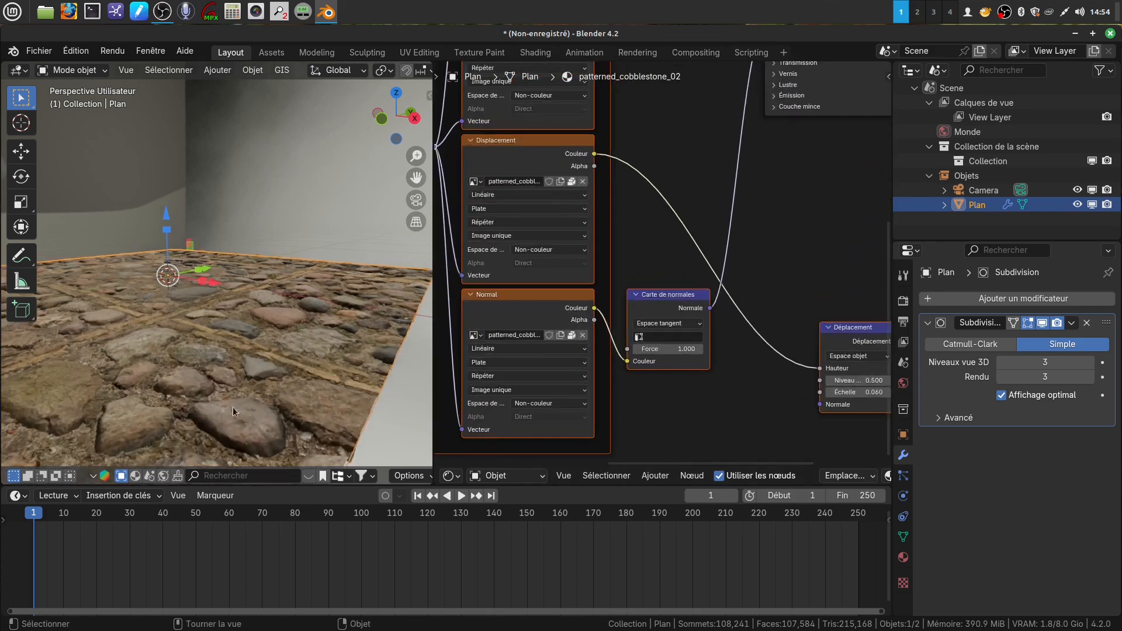
middle_click_drag(233, 407, 292, 379)
scroll(646, 328, "down", 2)
scroll(646, 328, "down", 2)
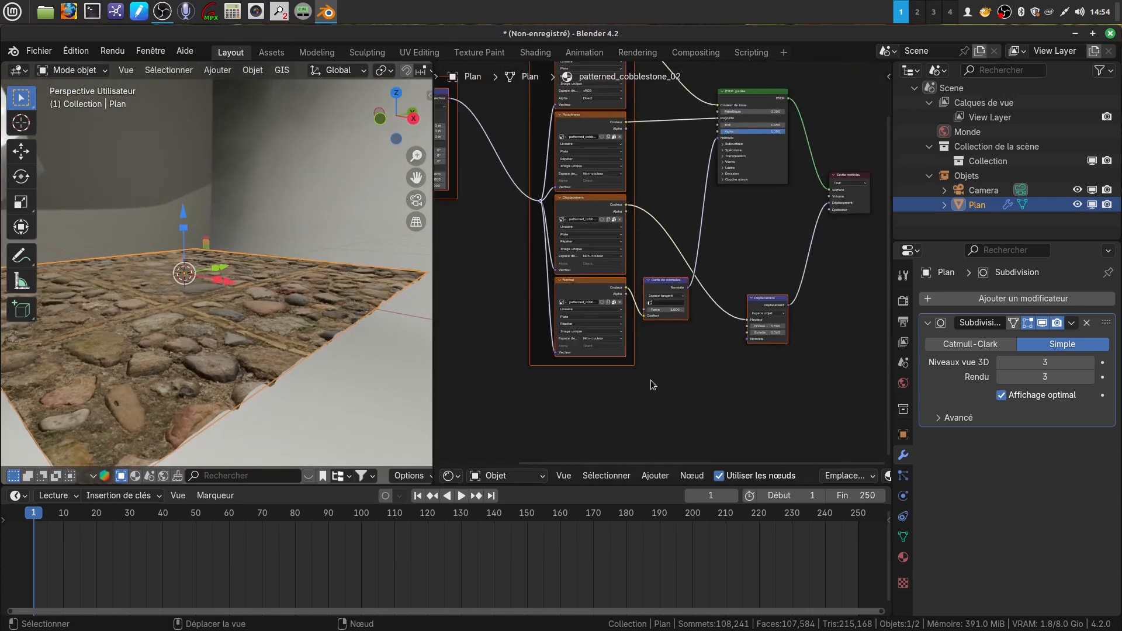
middle_click_drag(654, 380, 692, 368)
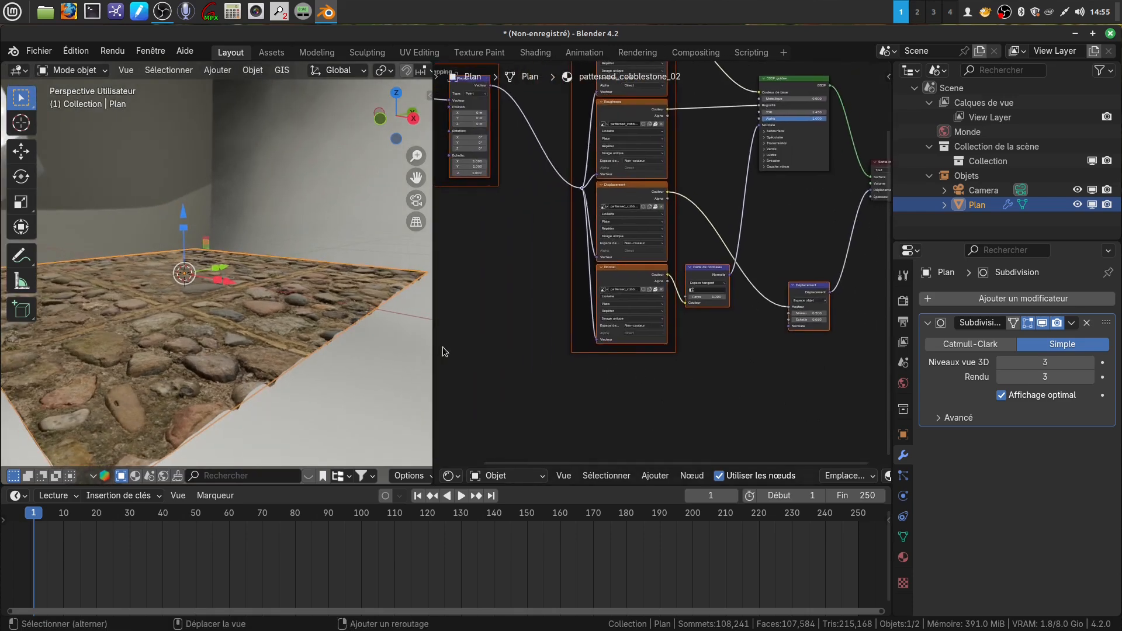
middle_click_drag(453, 347, 483, 341)
middle_click_drag(279, 314, 328, 332)
scroll(547, 204, "down", 1)
middle_click_drag(533, 209, 551, 229)
Switch the Shader Editor area to the Image Editor and display patterned_cobblestone_02_diff.png.
left_click(459, 479)
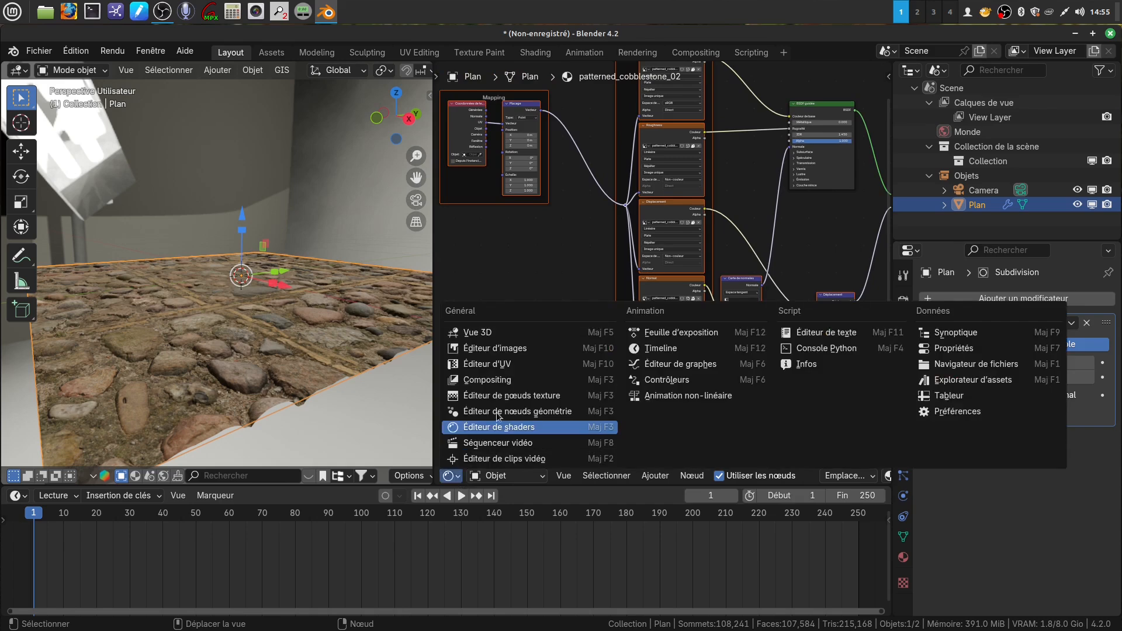
left_click(503, 349)
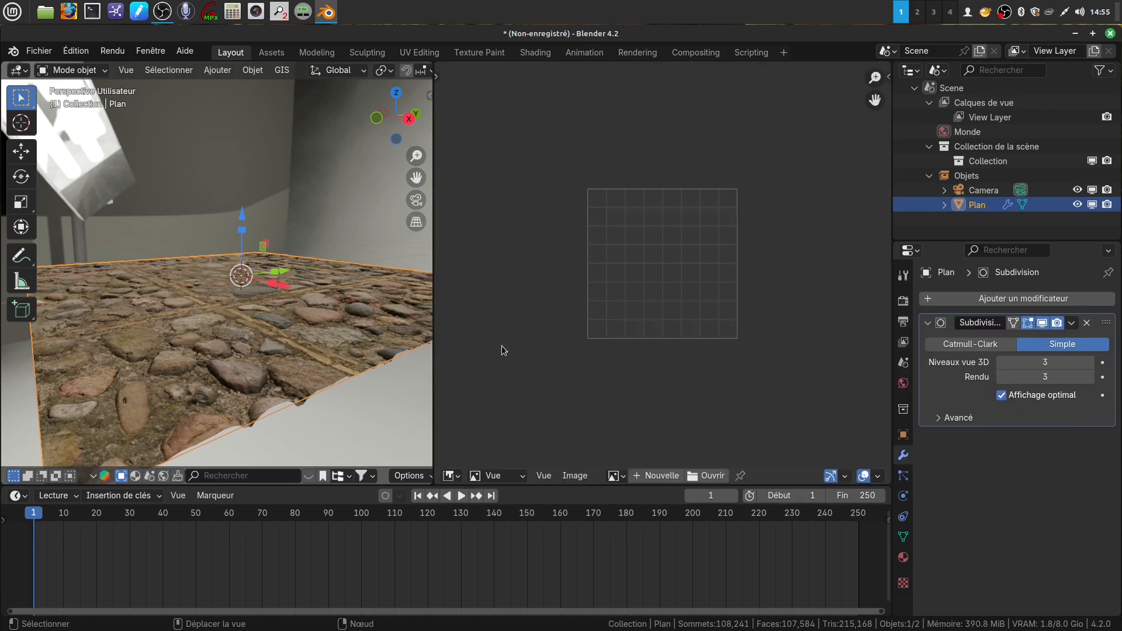
left_click(614, 476)
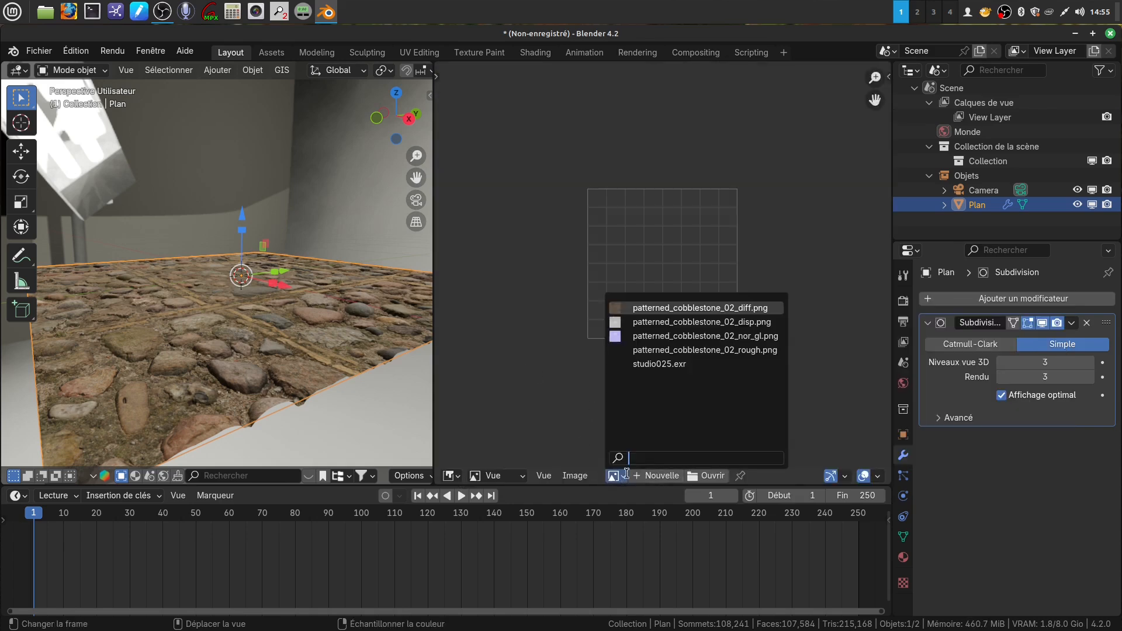
left_click(662, 308)
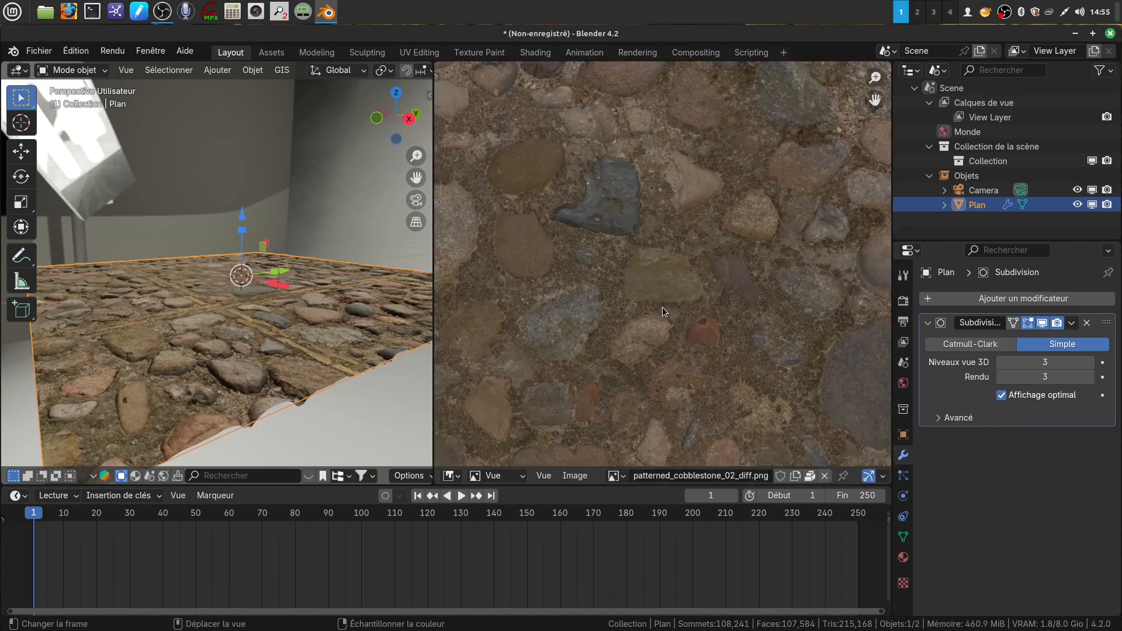
scroll(668, 337, "down", 4)
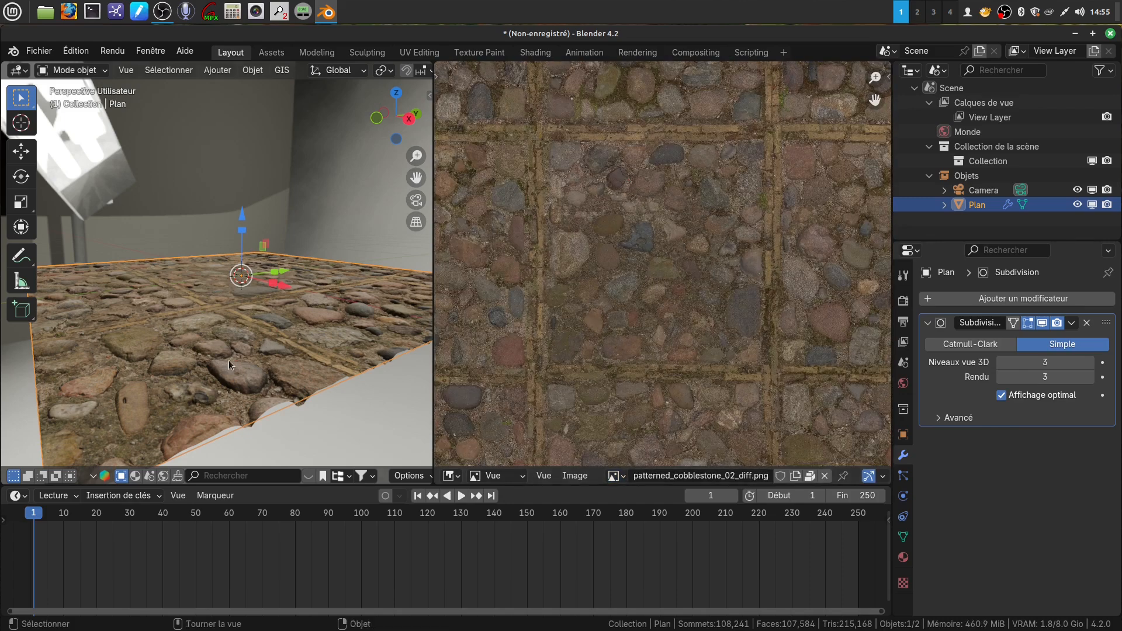
scroll(577, 397, "down", 3)
scroll(586, 407, "up", 4)
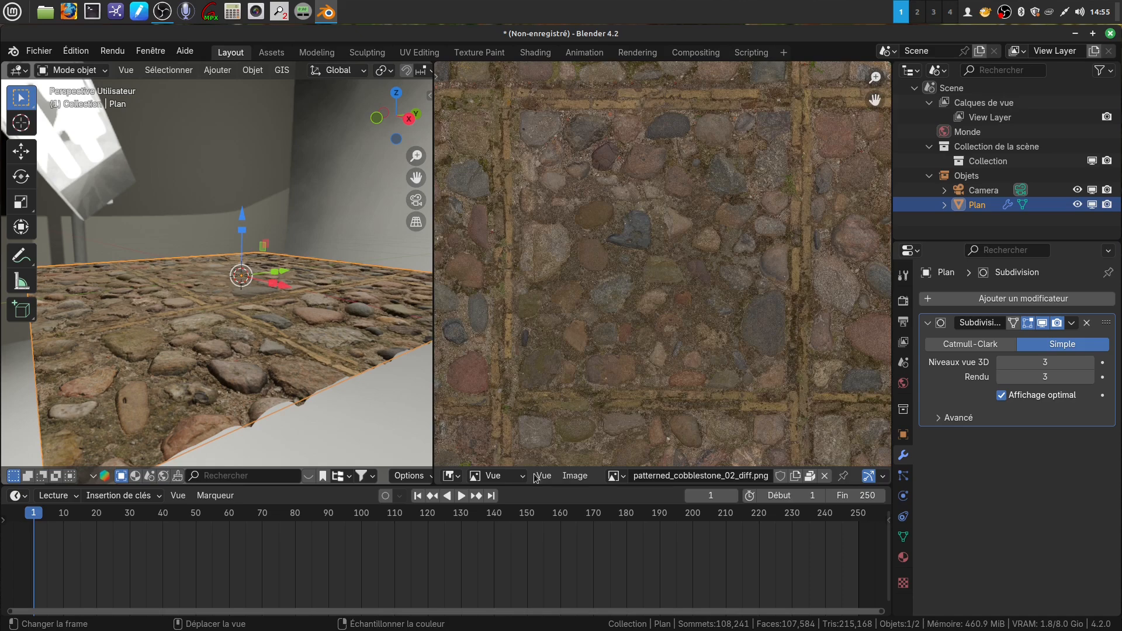
Display patterned_cobblestone_02_disp.png in the Image Editor and examine the light and dark areas of the displacement map.
left_click(613, 476)
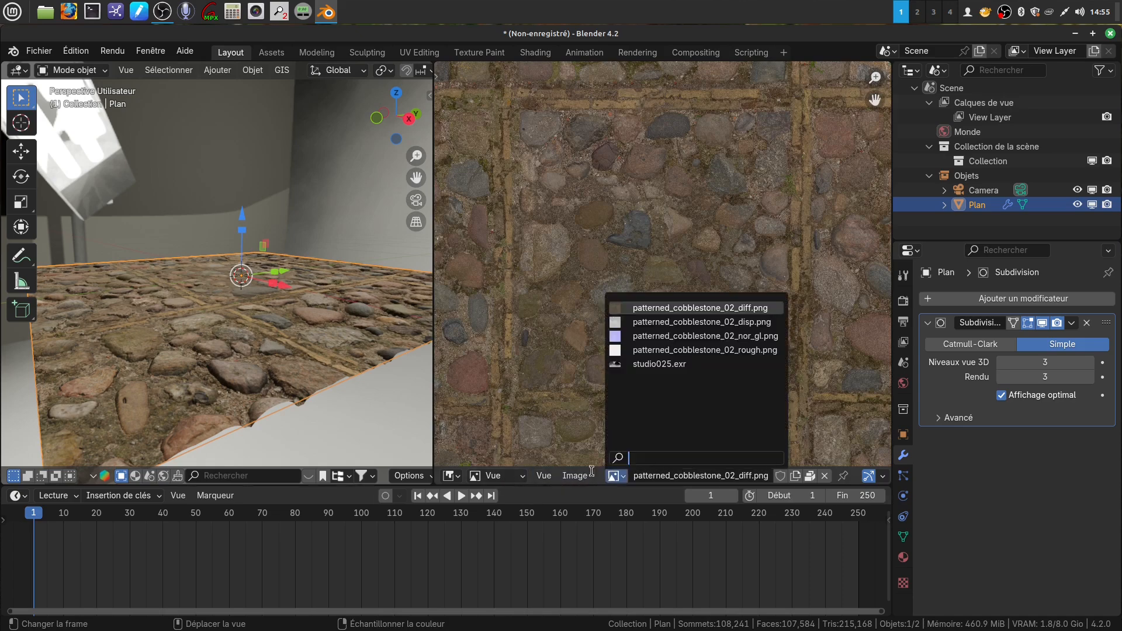
left_click(586, 478)
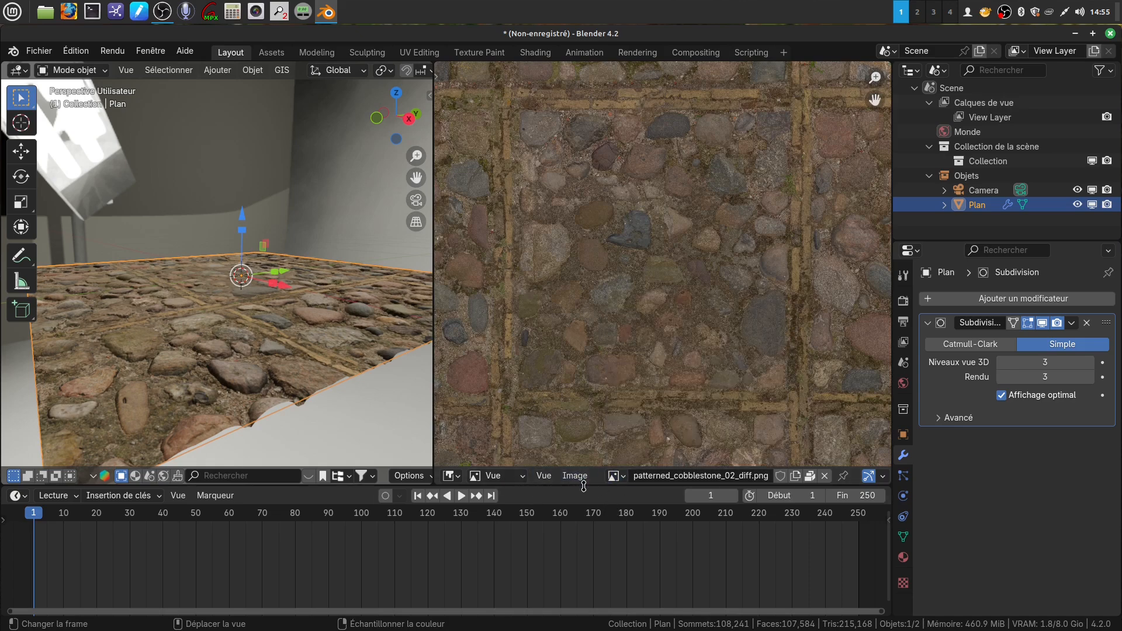
left_click(619, 475)
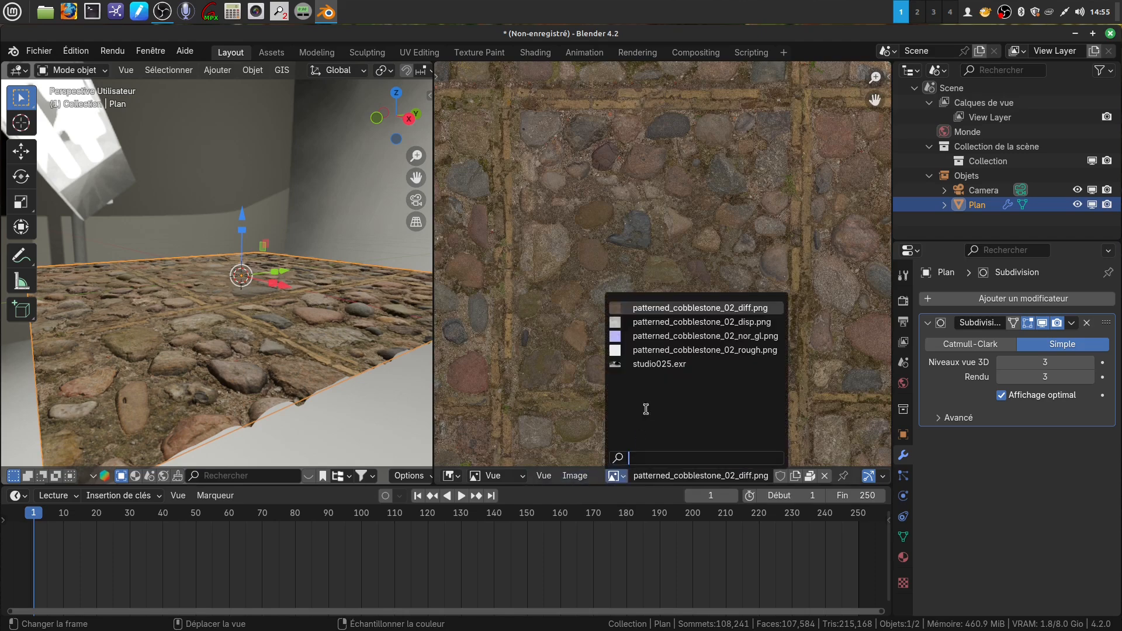
left_click(645, 322)
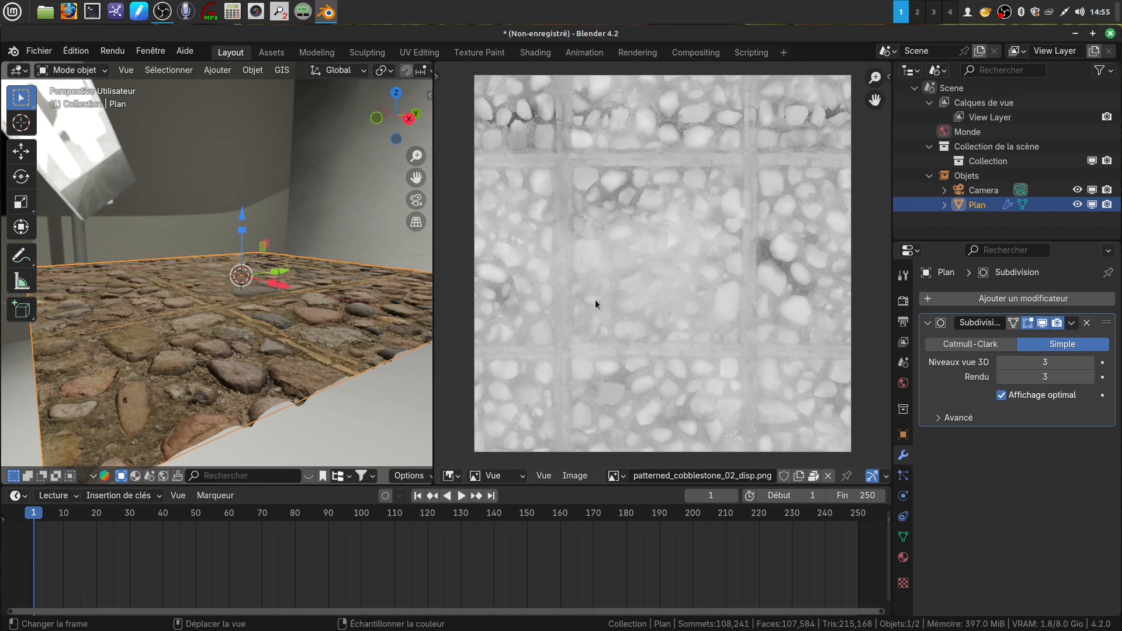
scroll(595, 301, "up", 1)
scroll(597, 280, "up", 1)
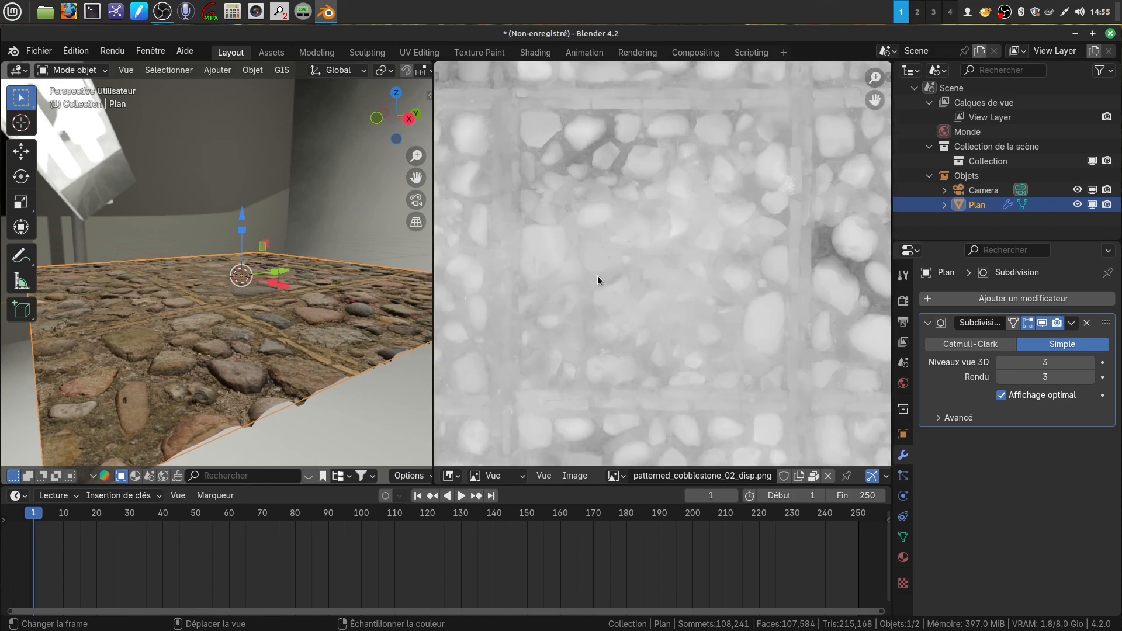
scroll(597, 280, "up", 2)
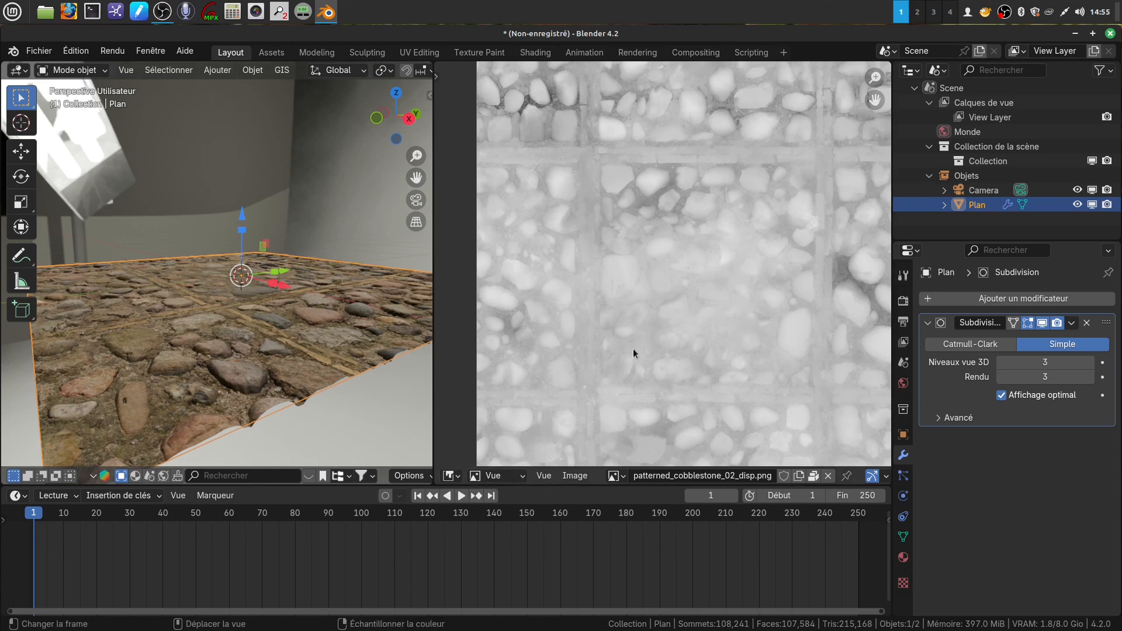
scroll(650, 291, "down", 3)
scroll(669, 300, "up", 4)
Display the normal map patterned_cobblestone_02_nor_gl.png in the Image Editor and inspect its stone details up close.
left_click(575, 475)
left_click(613, 475)
left_click(657, 335)
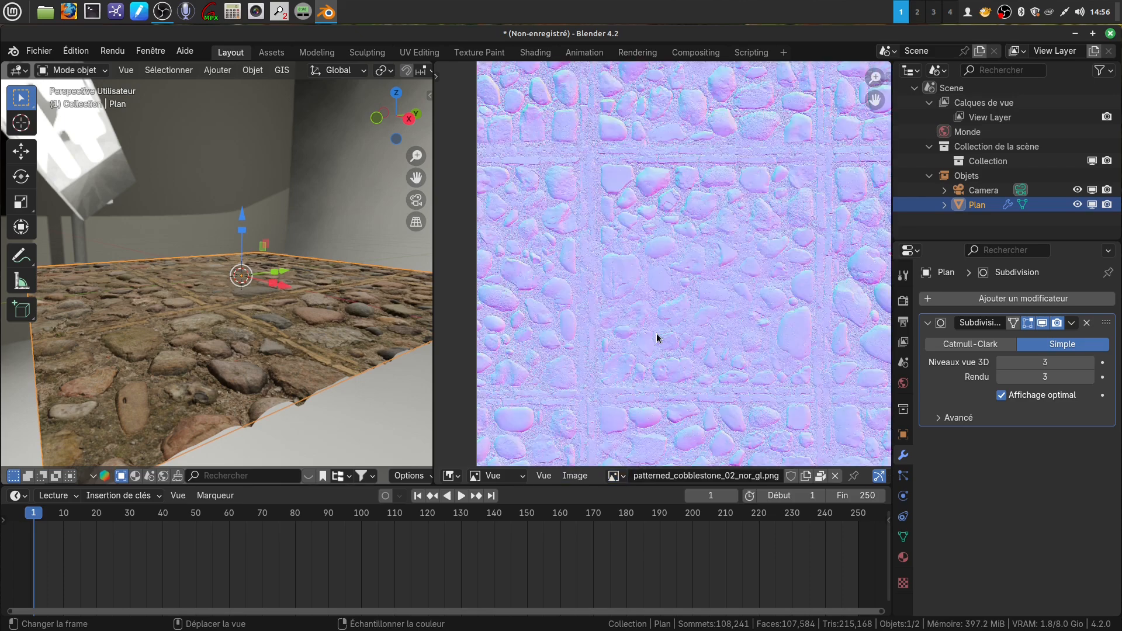
scroll(726, 320, "up", 3)
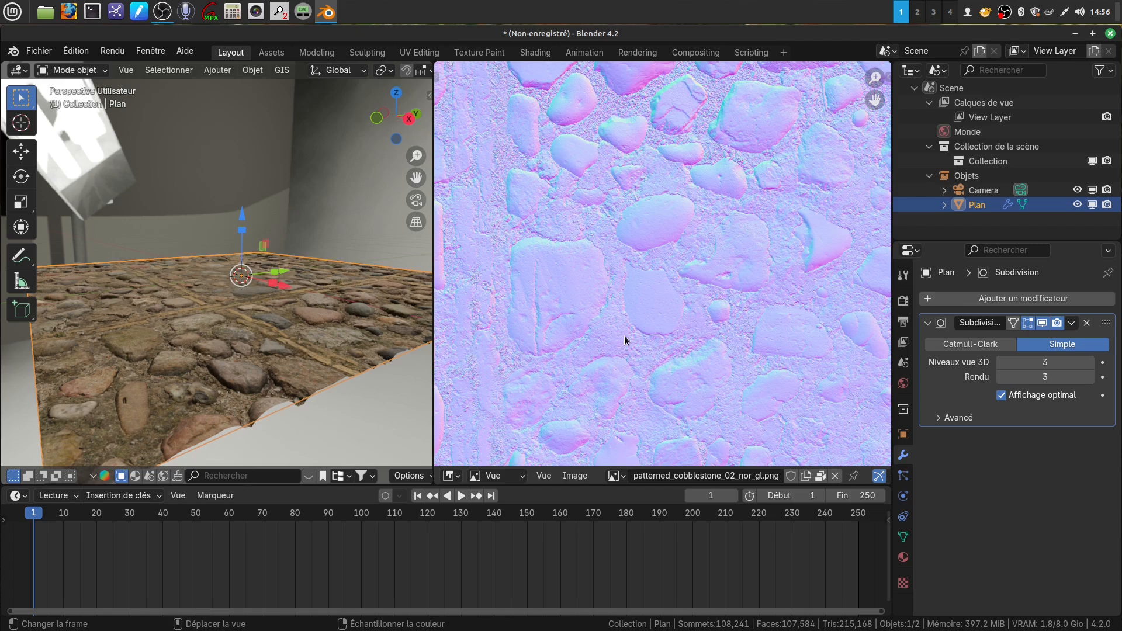
scroll(646, 417, "down", 2)
Display the roughness map patterned_cobblestone_02_rough.png in the Image Editor and view the whole image.
left_click(624, 476)
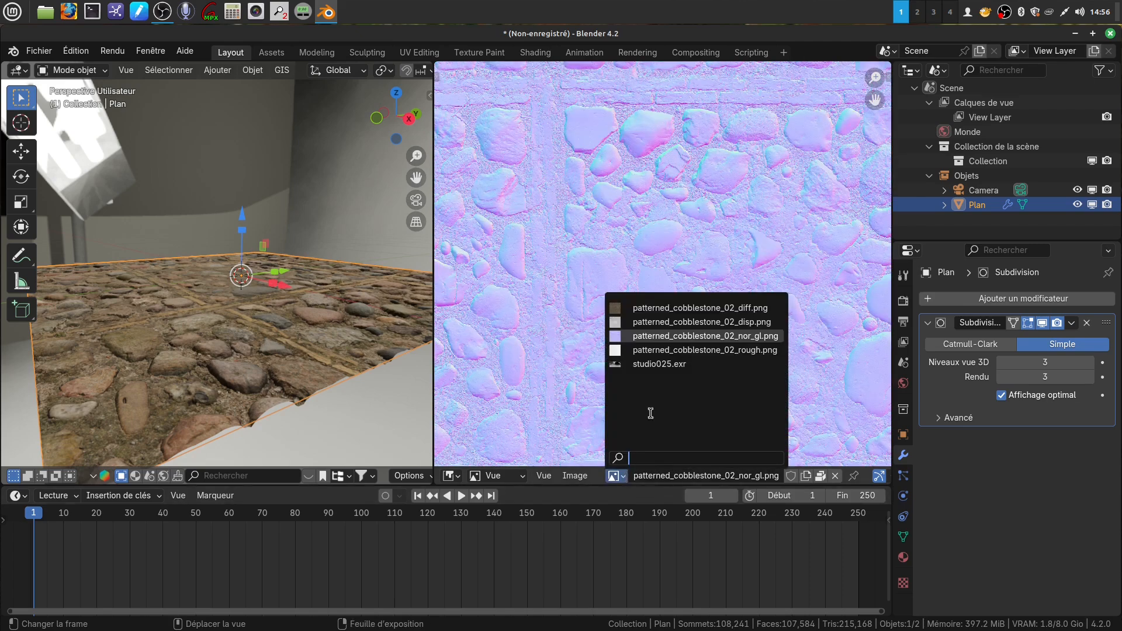
left_click(675, 349)
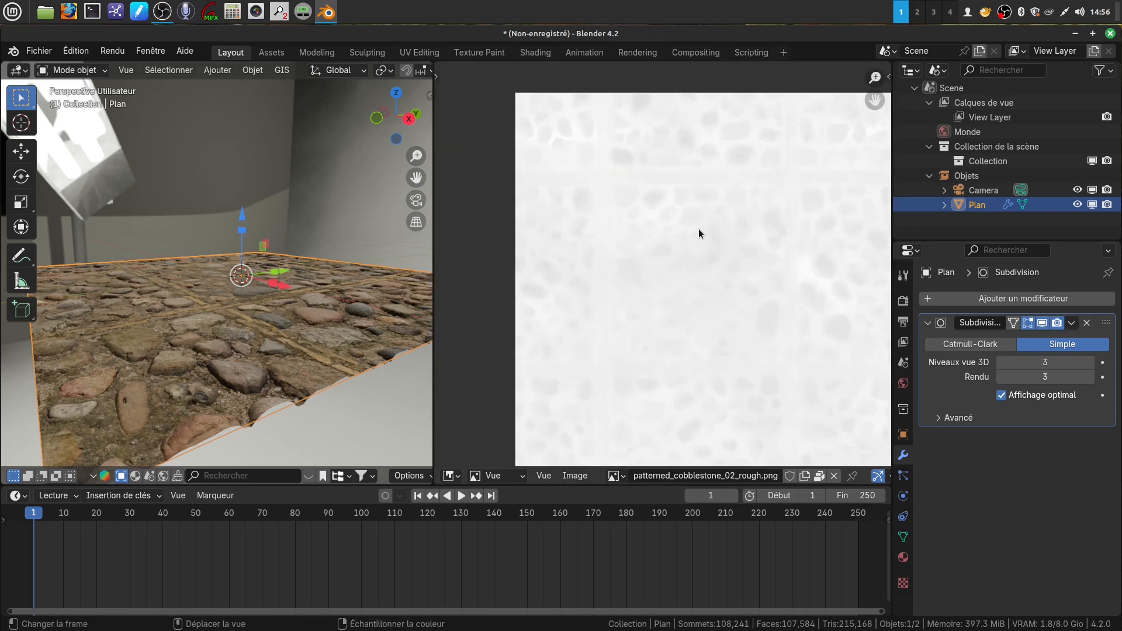
scroll(714, 321, "up", 1)
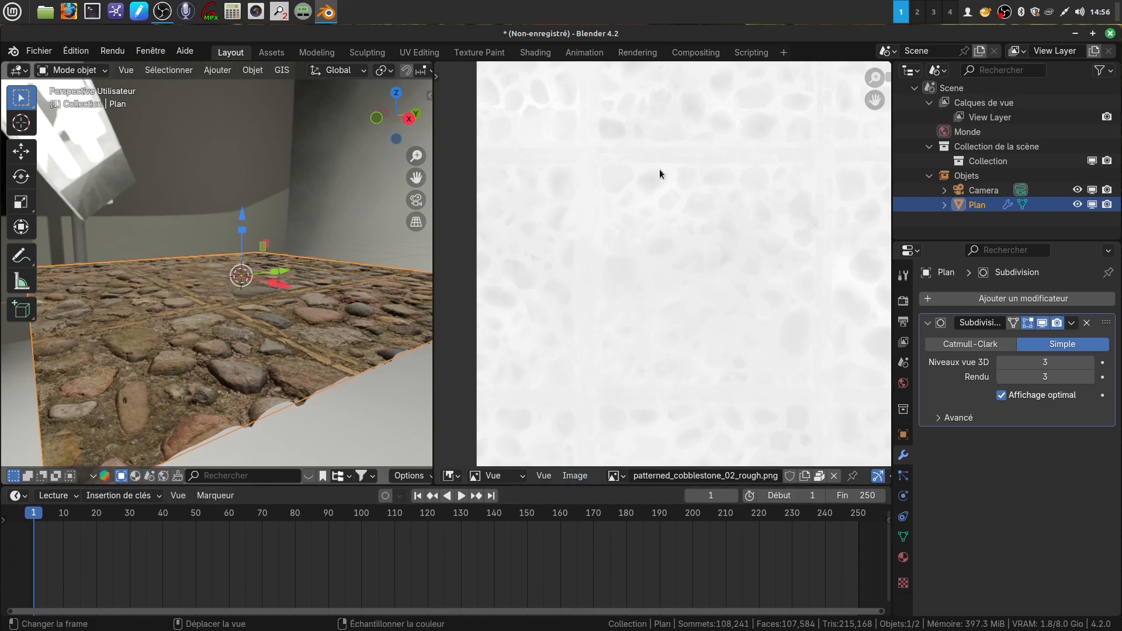
left_click(594, 479)
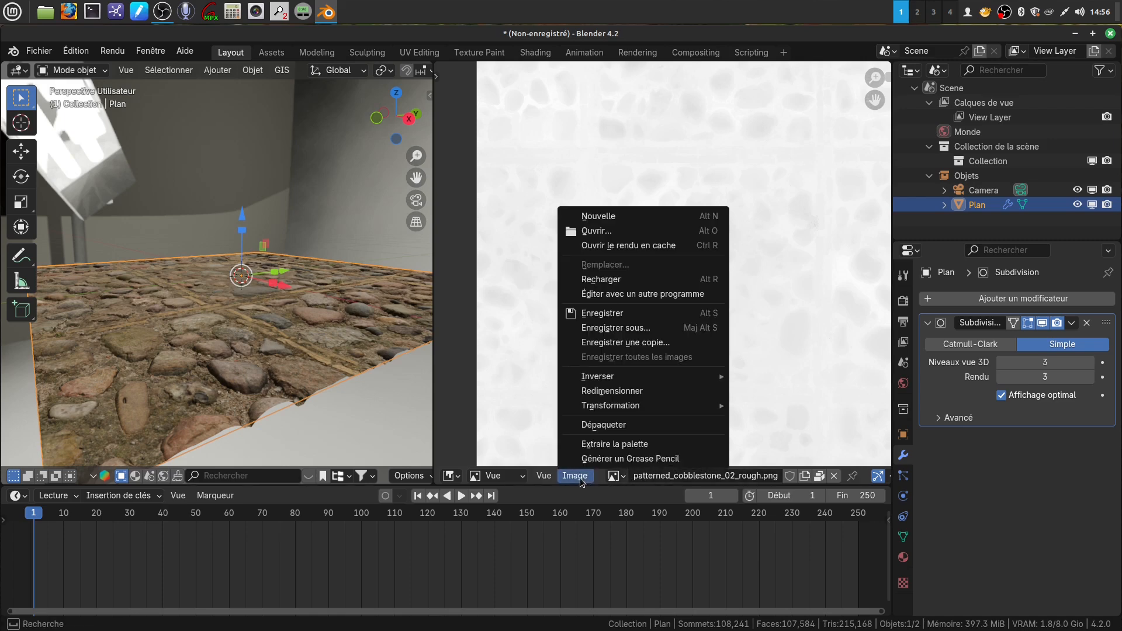
left_click(620, 475)
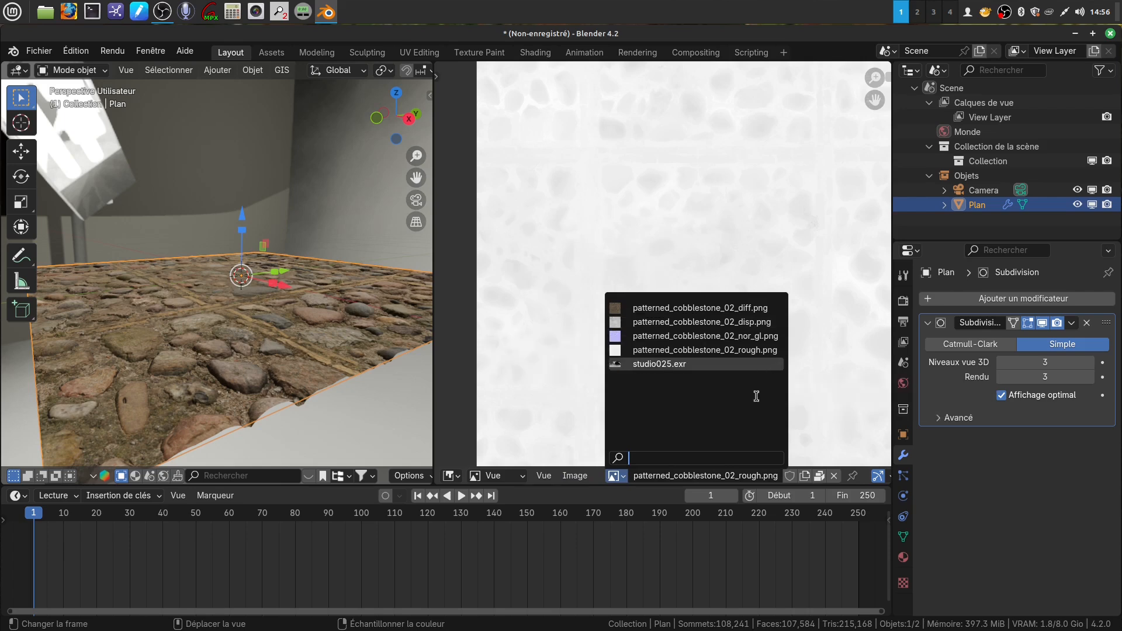
scroll(482, 388, "down", 3)
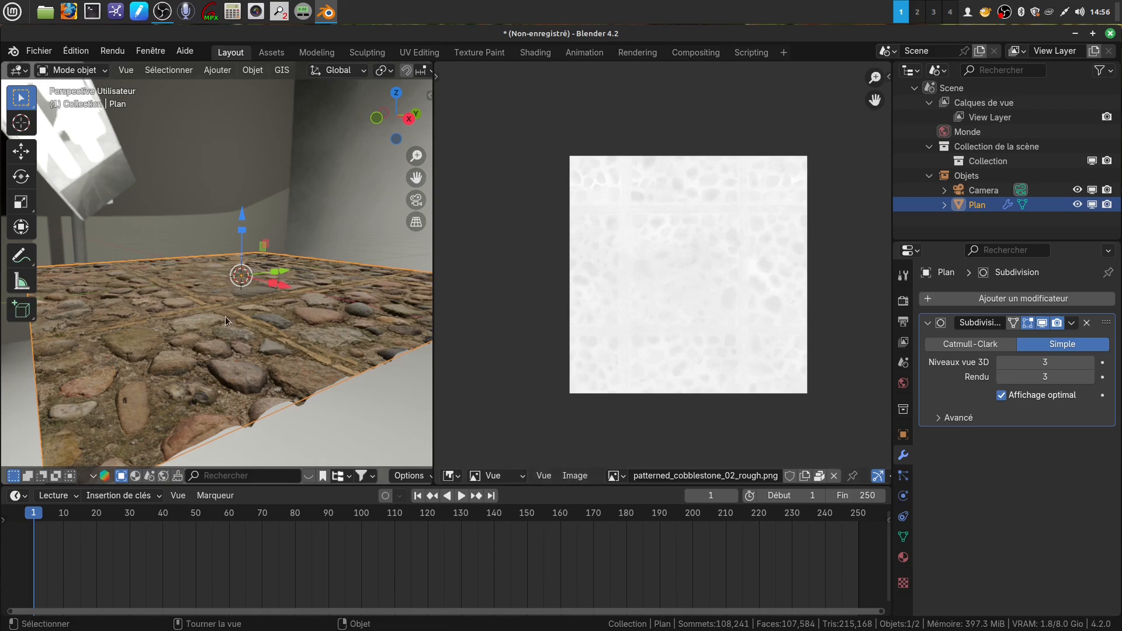
Inspect the displaced cobblestones on the plane up close from several low angles in the 3D view.
middle_click_drag(226, 316, 306, 349)
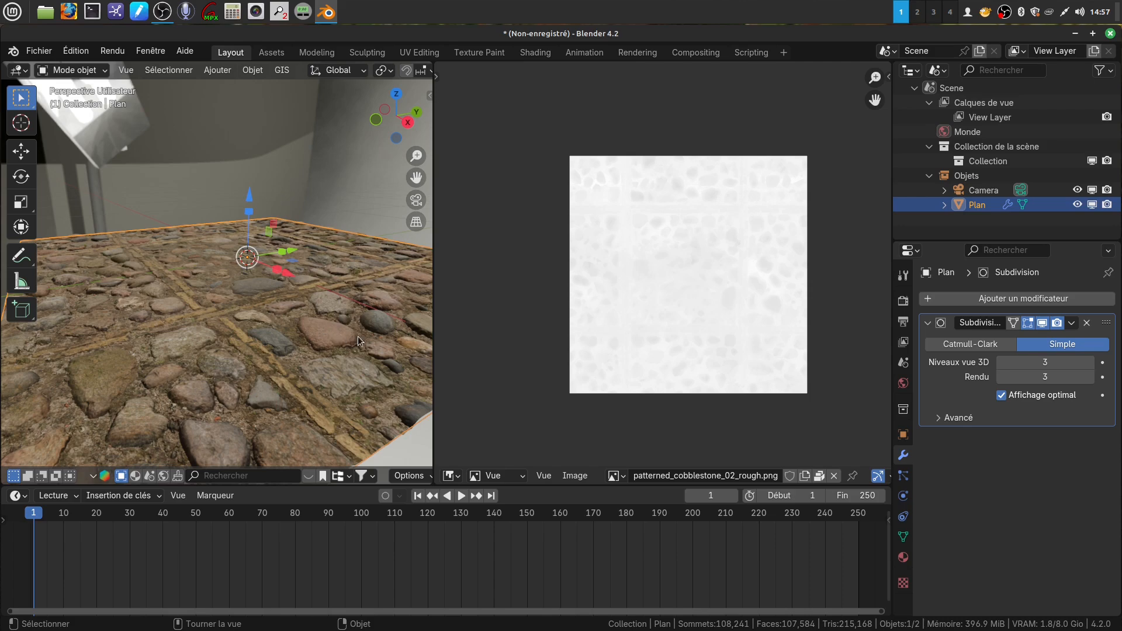
mouse_move(357, 336)
middle_mouse_down()
mouse_move(309, 345)
mouse_move(293, 336)
mouse_move(336, 340)
middle_mouse_up()
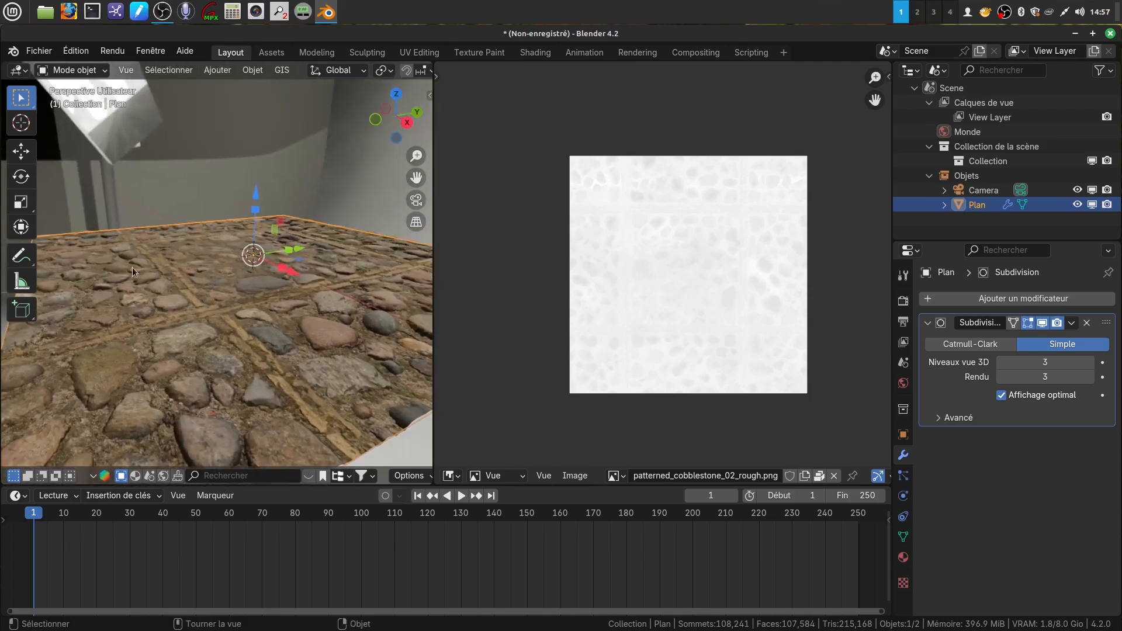
scroll(300, 356, "up", 4)
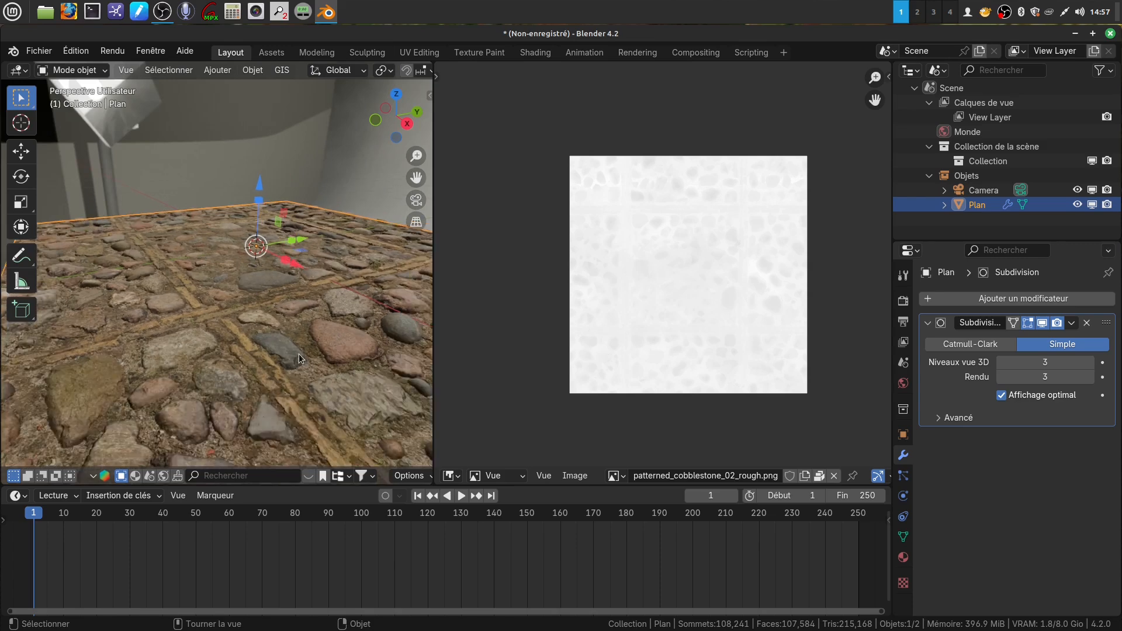
middle_click_drag(299, 353, 321, 364)
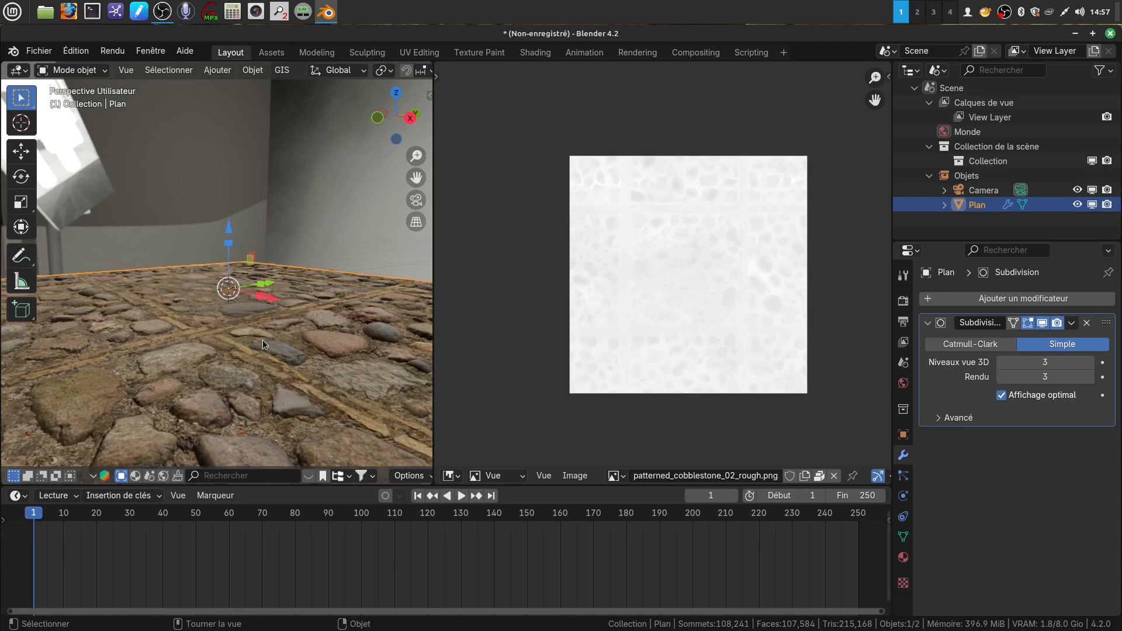
Remove the cobblestone material slot from the plane and view the bare surface.
middle_click_drag(263, 344, 370, 356)
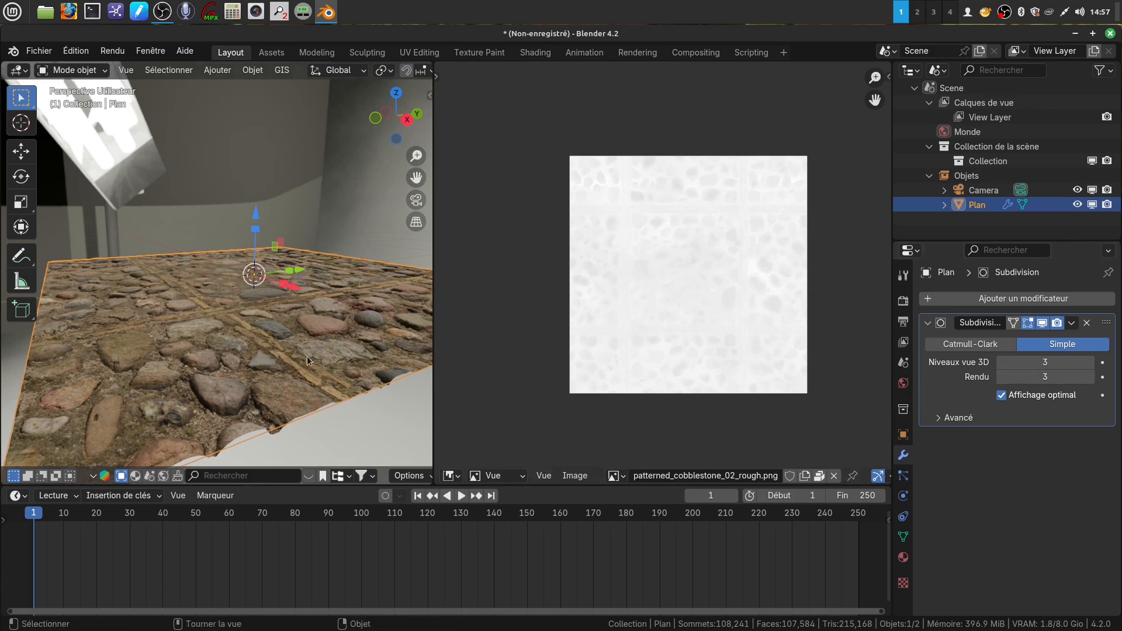
left_click(903, 558)
left_click(1108, 316)
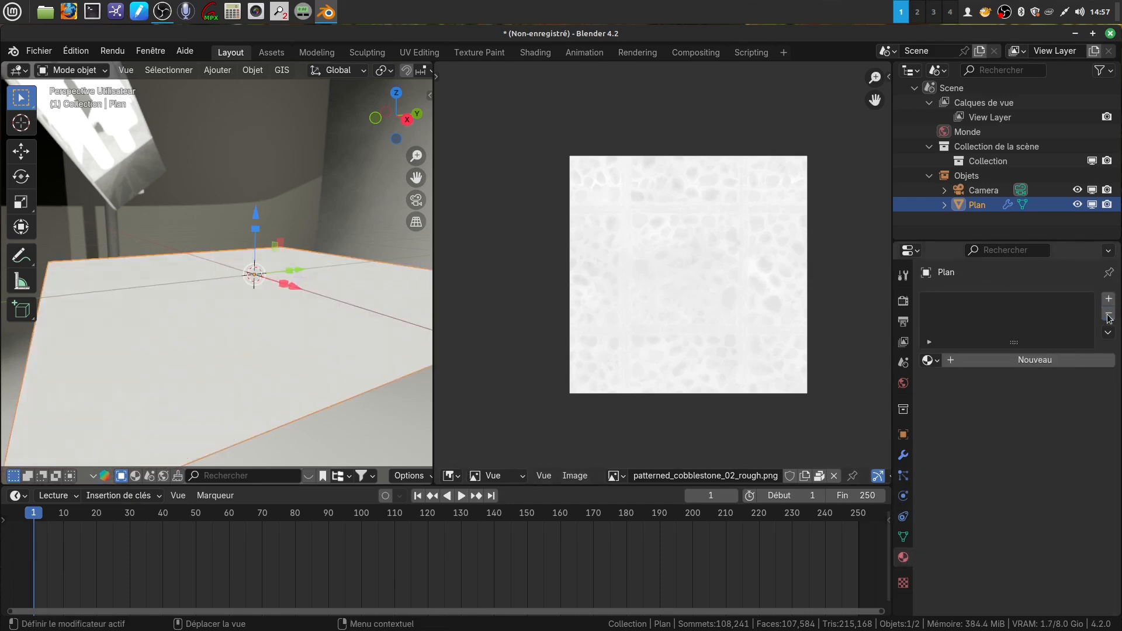
middle_click_drag(342, 300, 348, 323)
scroll(503, 331, "down", 2)
middle_click_drag(503, 331, 510, 305)
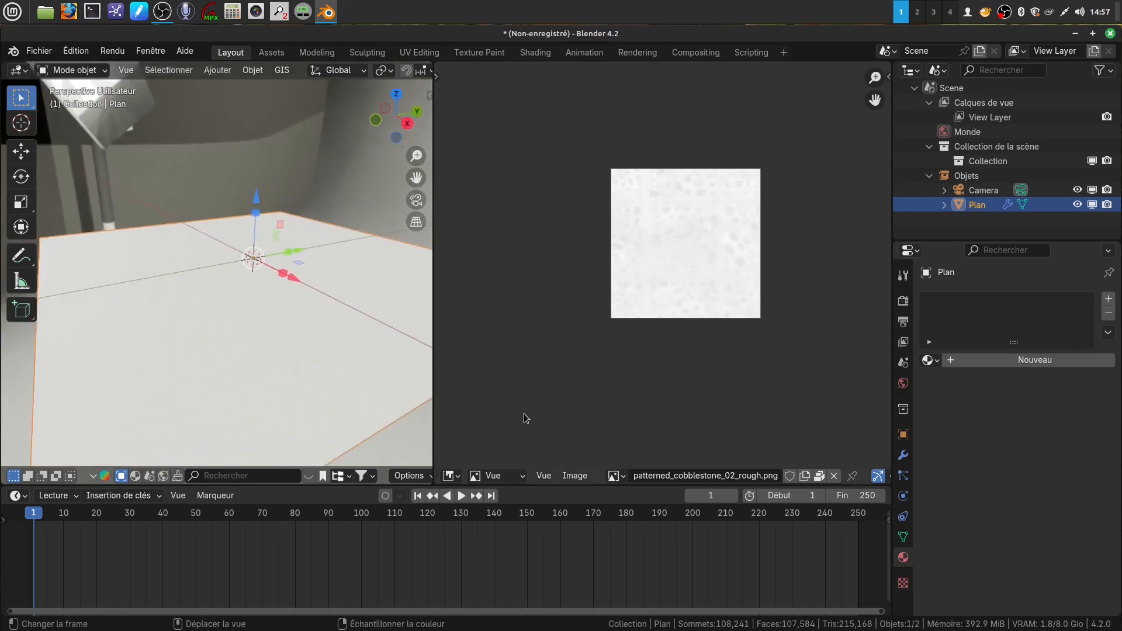
Purge the file's unused data, including local and linked data blocks, with recursive deletion enabled.
left_click(76, 51)
mouse_move(42, 51)
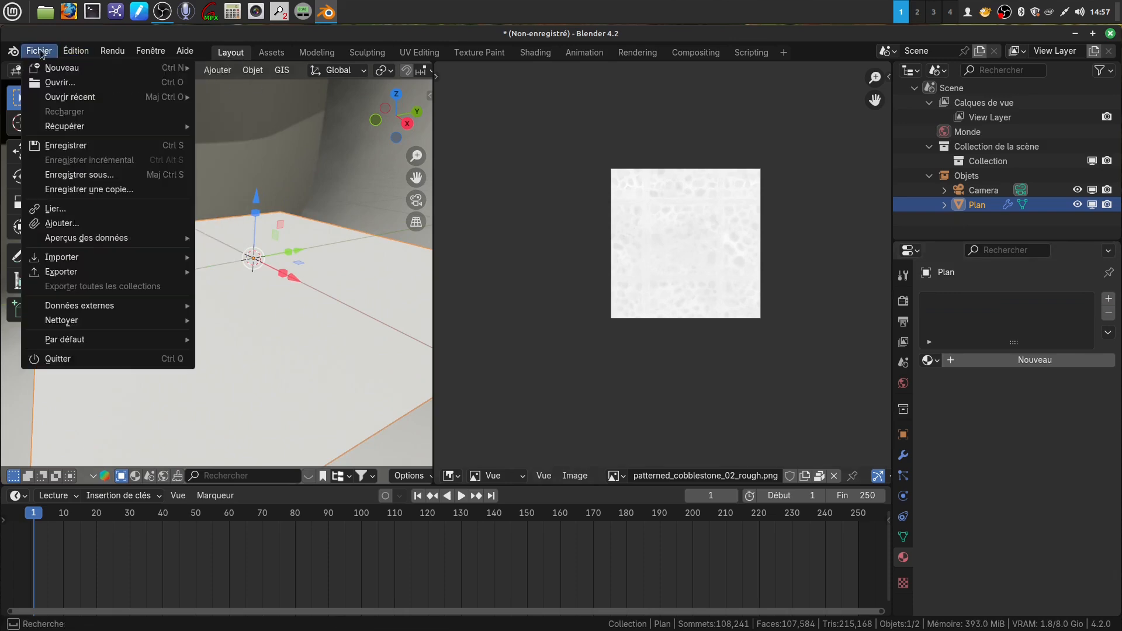
mouse_move(75, 321)
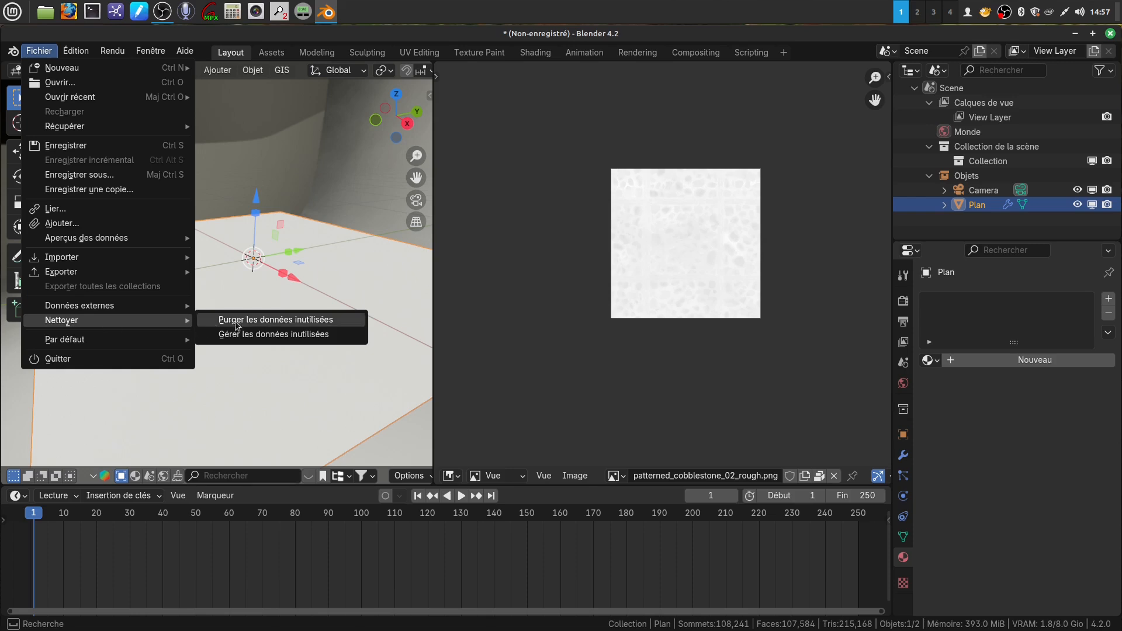
left_click(262, 321)
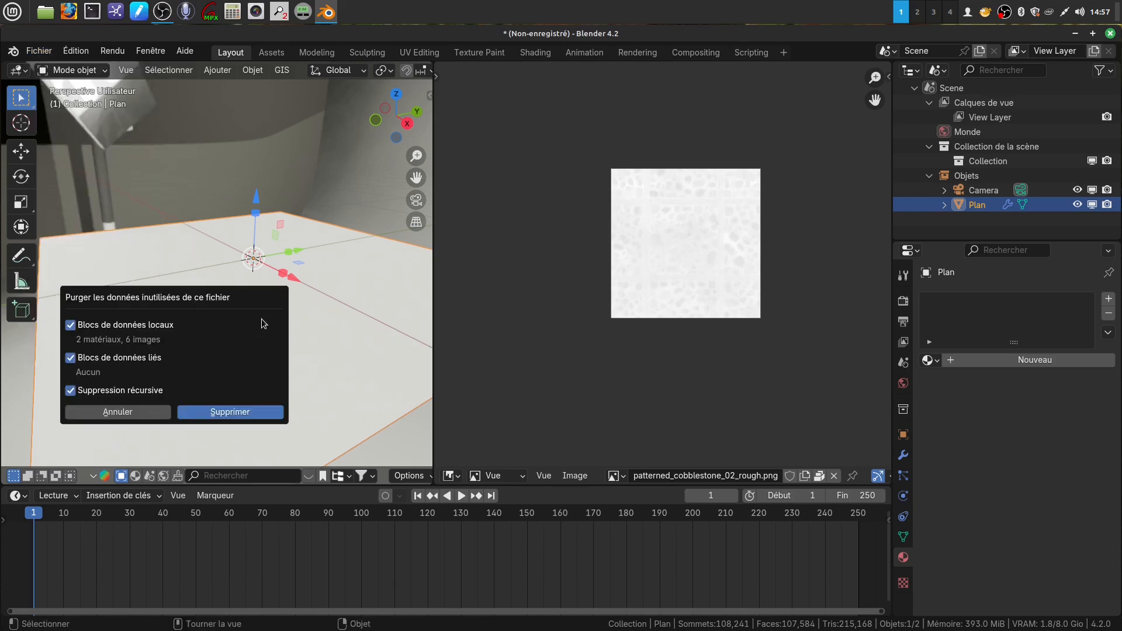
left_click(229, 412)
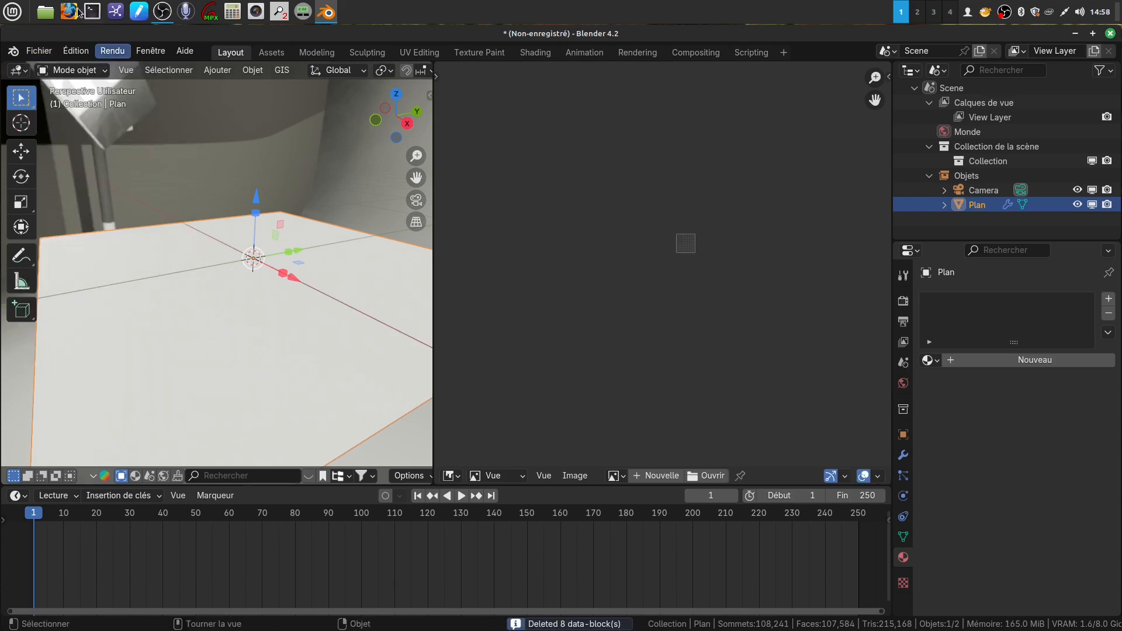
Check the unused data manager and the image list for leftover cobblestone materials and images.
left_click(38, 51)
mouse_move(82, 320)
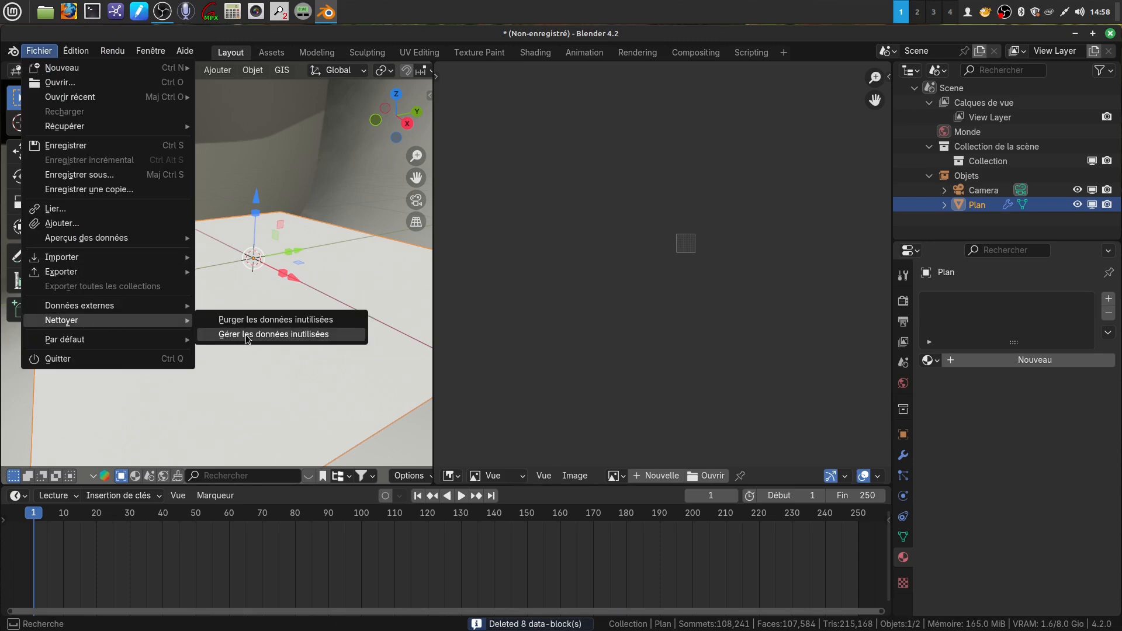
left_click(265, 335)
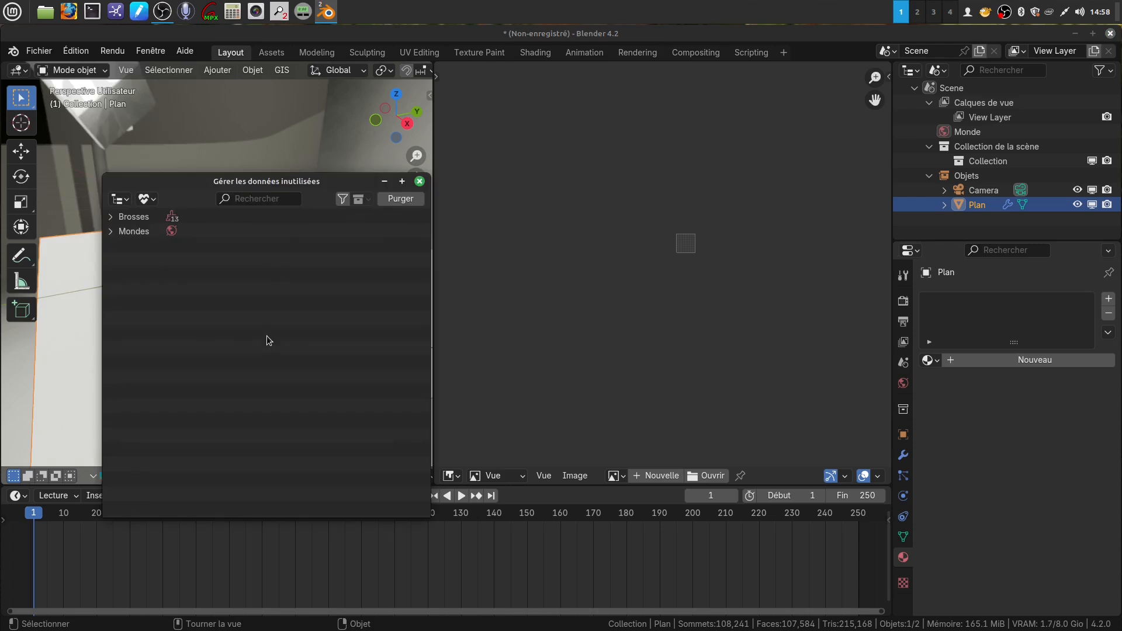
left_click(419, 181)
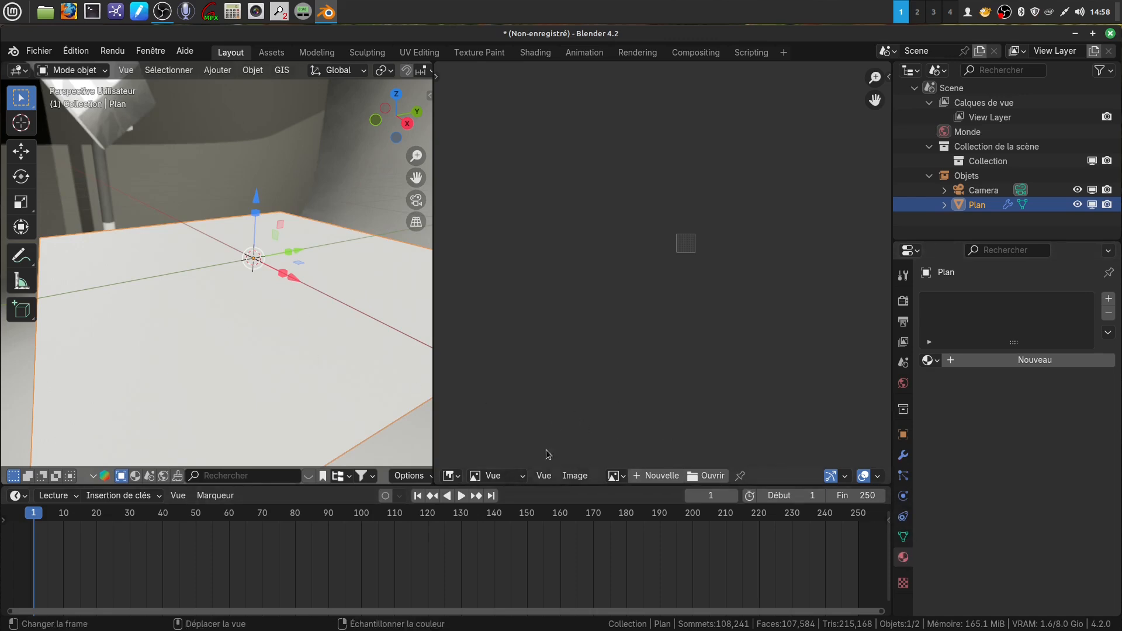
left_click(624, 478)
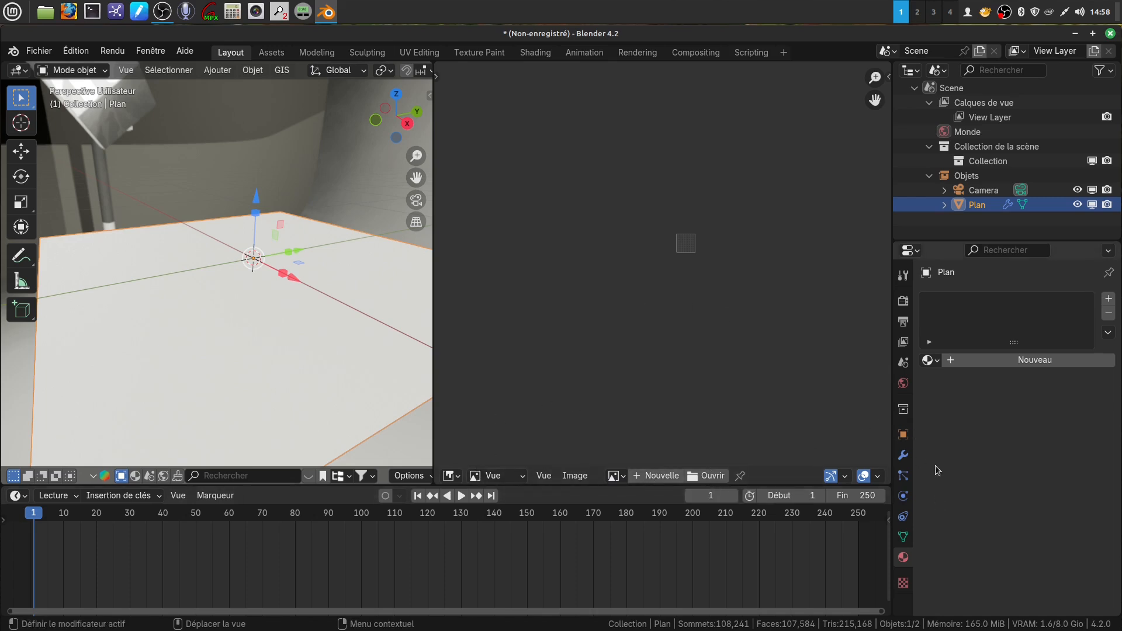
Create a new material on the plane.
left_click(1004, 362)
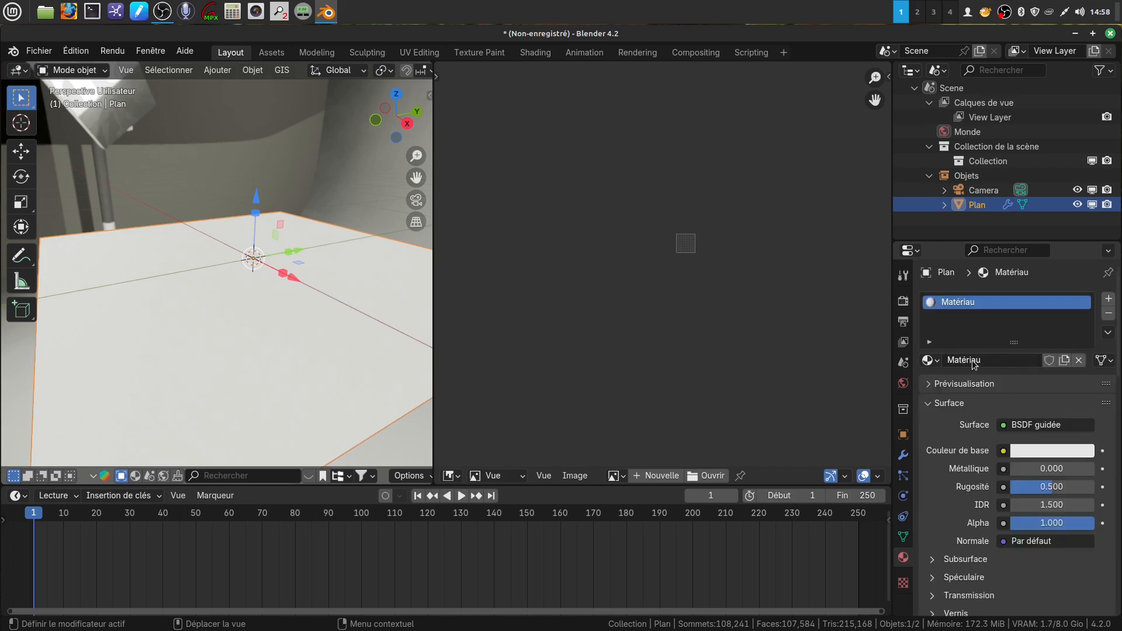
scroll(616, 335, "down", 6)
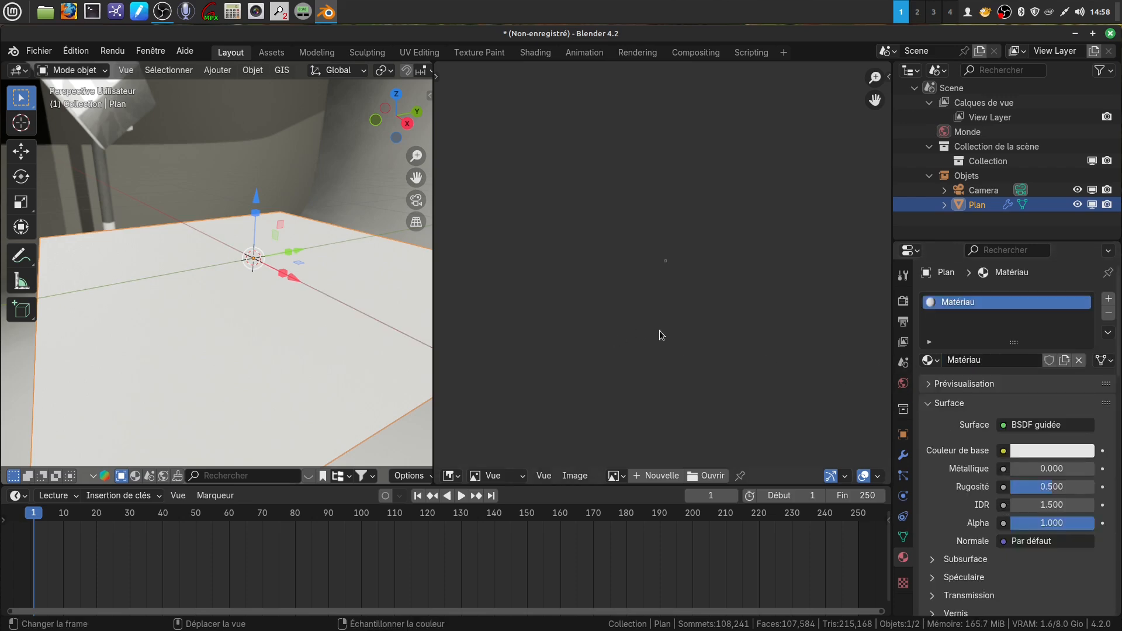
scroll(663, 328, "up", 10)
scroll(695, 364, "up", 5)
scroll(684, 294, "down", 4)
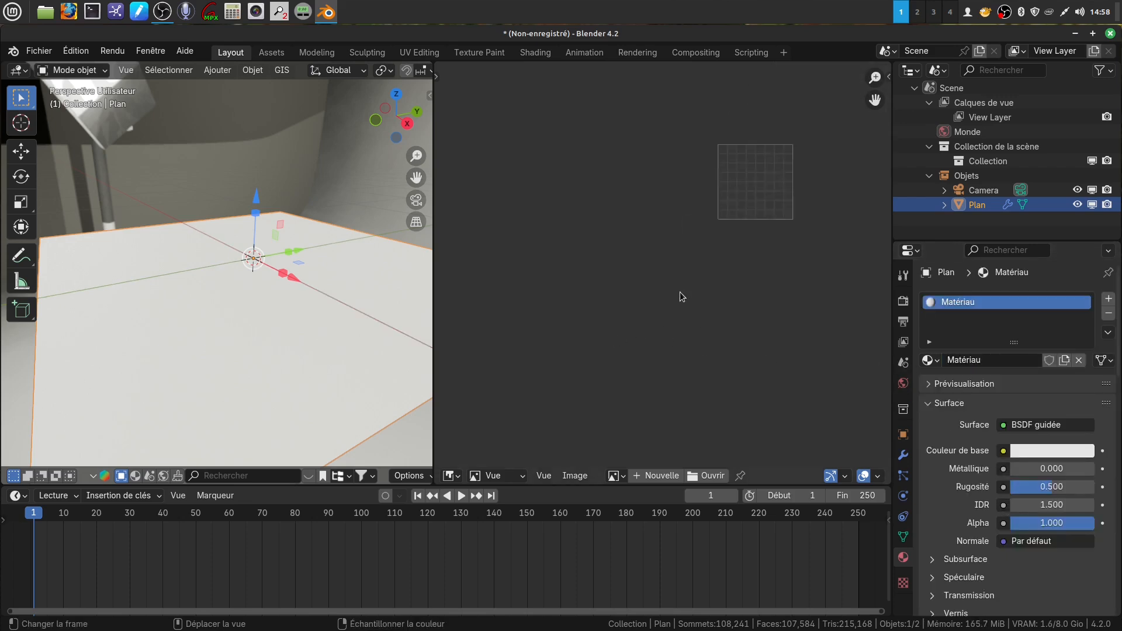
middle_click_drag(667, 305, 571, 371)
Switch the image editor area to the Shader Editor and bring the new material's nodes into view.
left_click(457, 477)
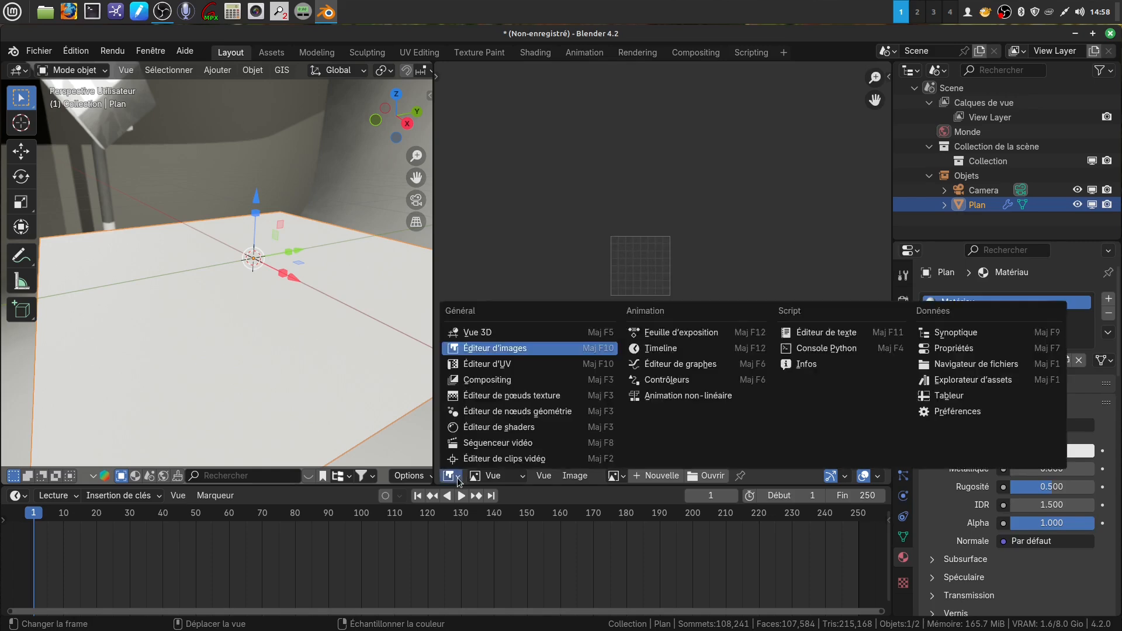
left_click(479, 476)
left_click(459, 478)
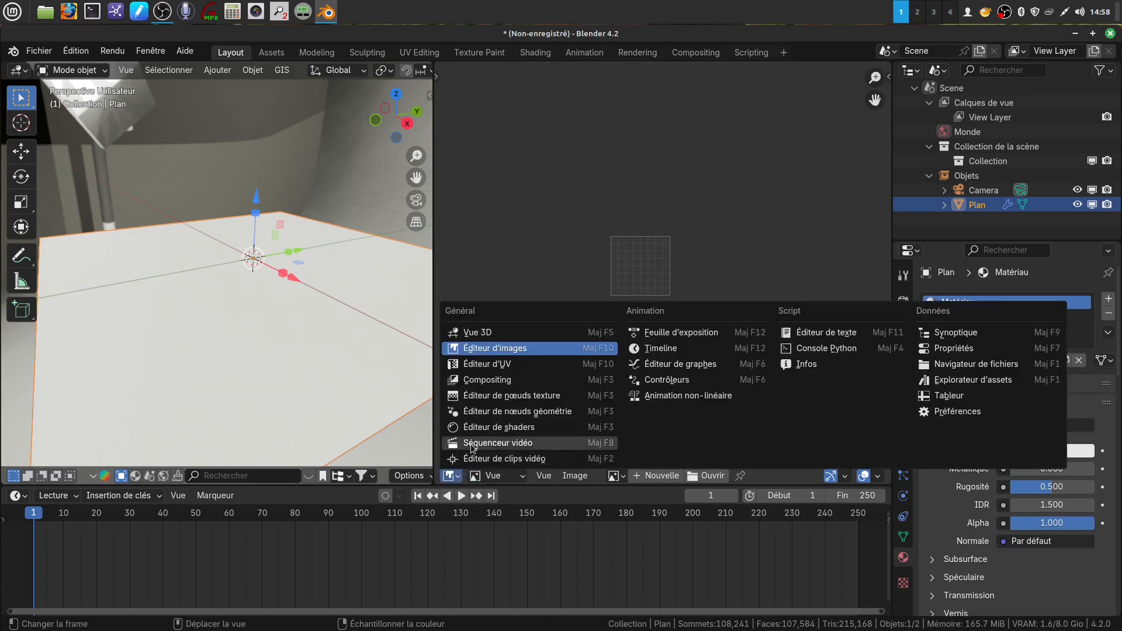
left_click(501, 430)
middle_click_drag(683, 287, 551, 333)
scroll(649, 359, "up", 3)
middle_click_drag(641, 327, 675, 335)
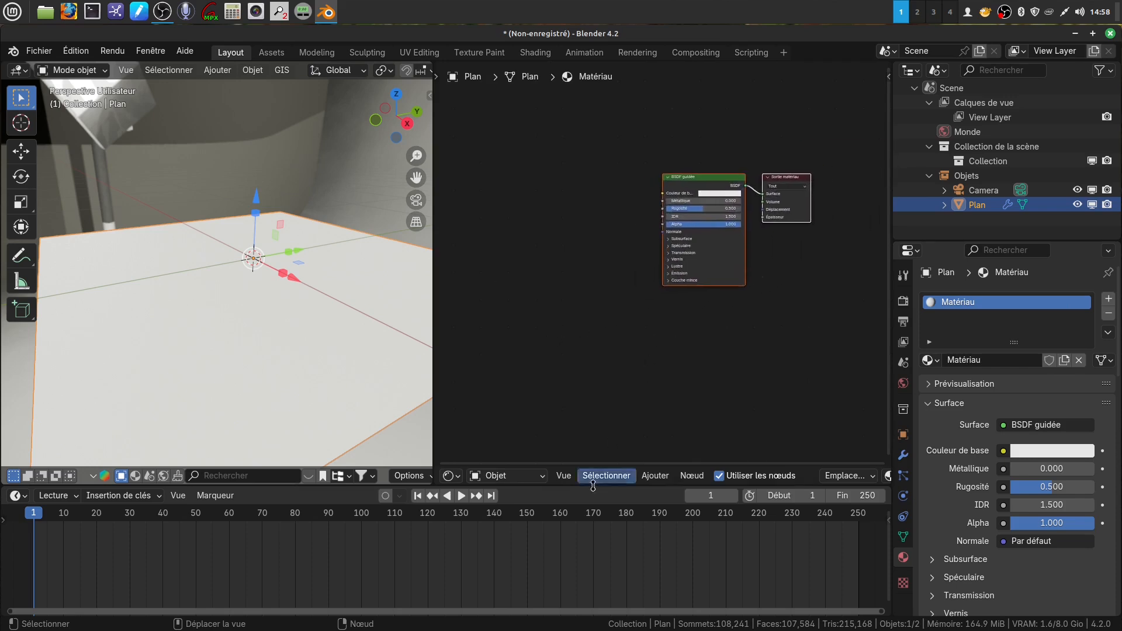
Add an Image Texture node and place it to the left of the Principled BSDF node.
left_click(655, 475)
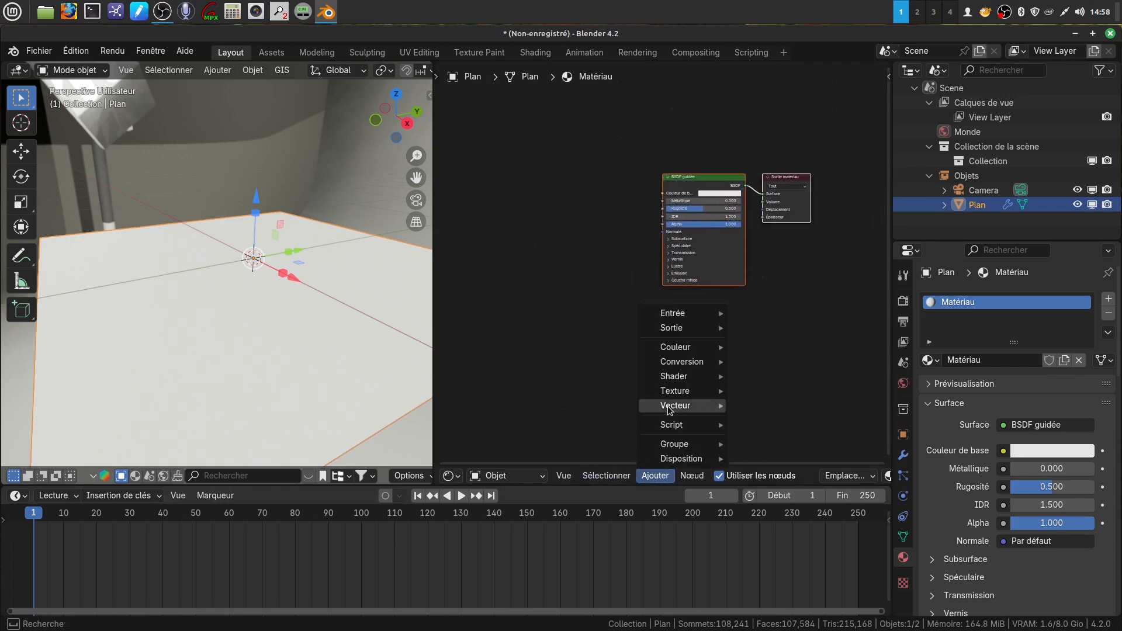
mouse_move(706, 392)
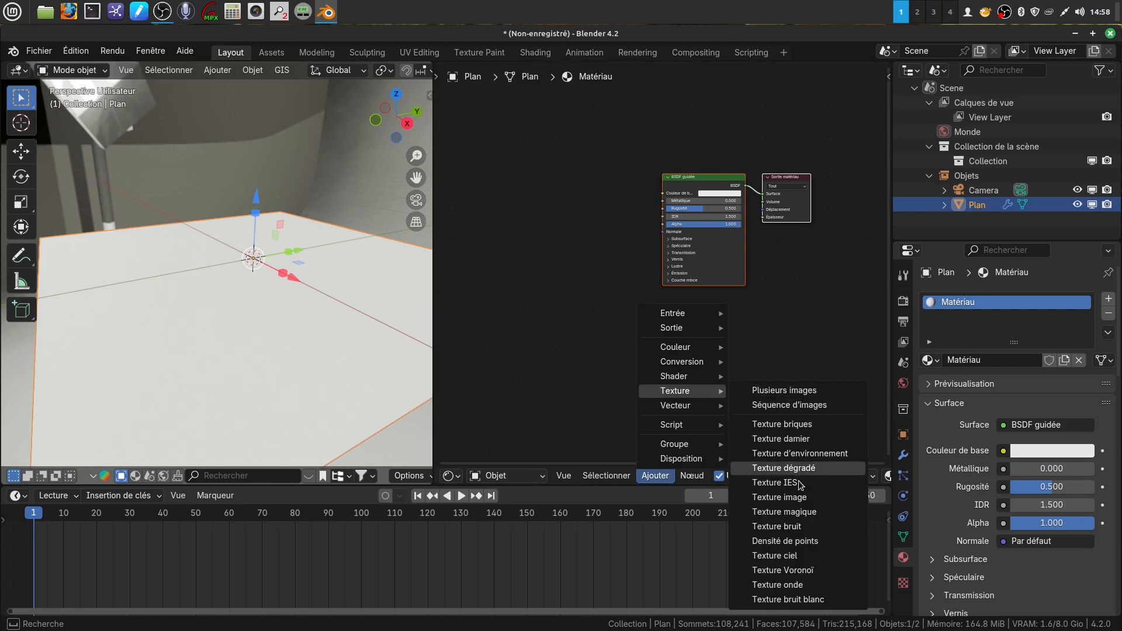
left_click(802, 497)
left_click(474, 184)
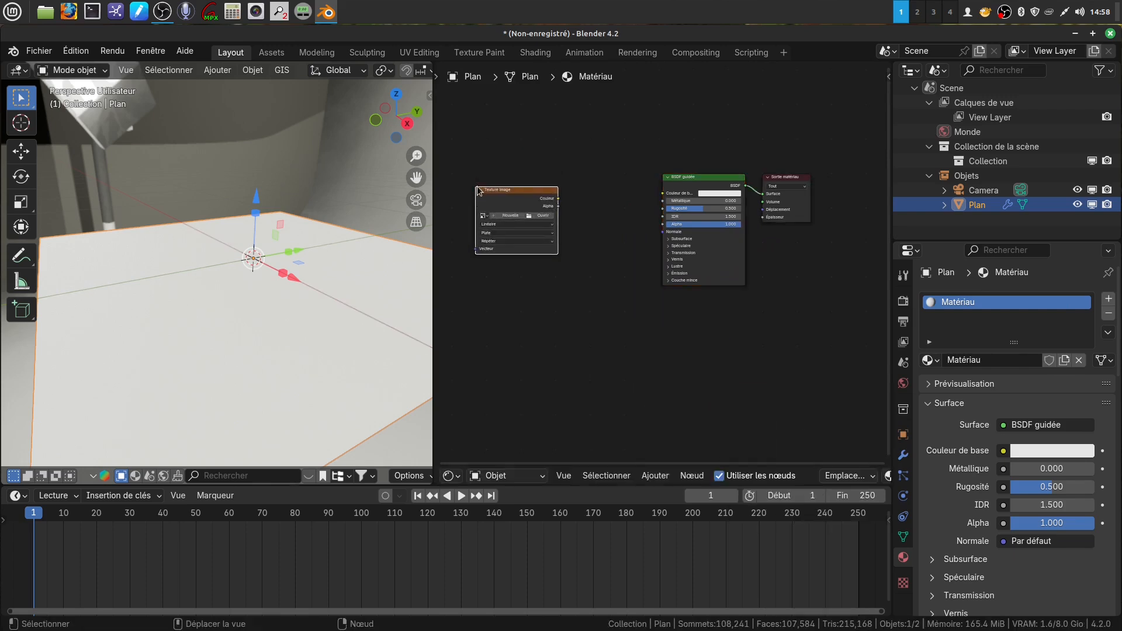
scroll(596, 321, "up", 3)
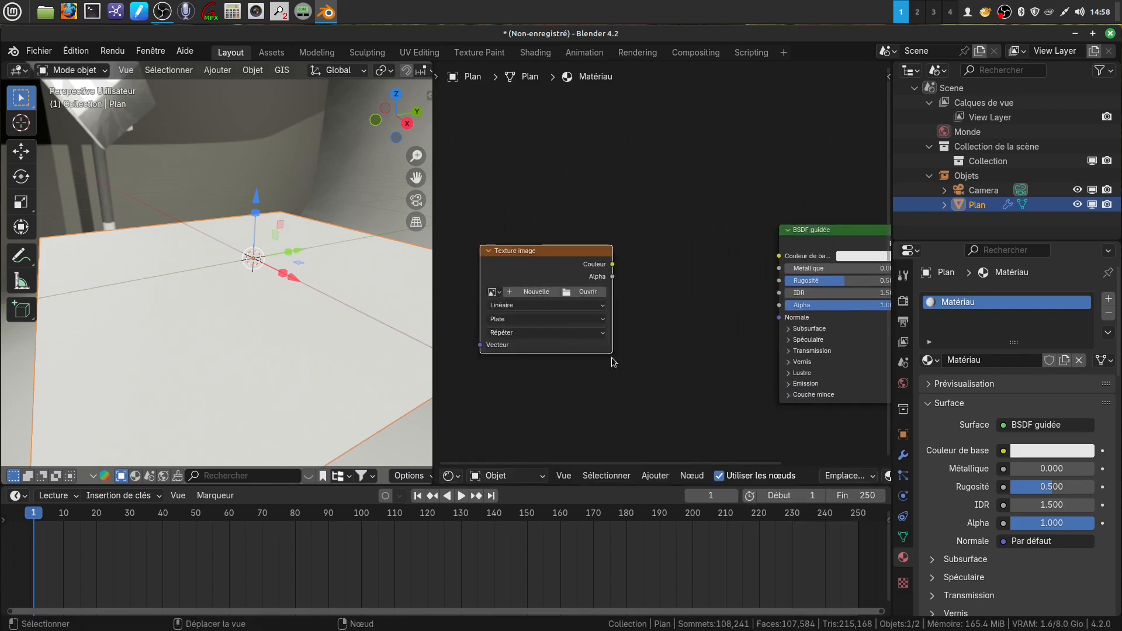
Load pavé racc.jpg from the pavés folder of the textures portable bookmark into the Image Texture node.
left_click(569, 292)
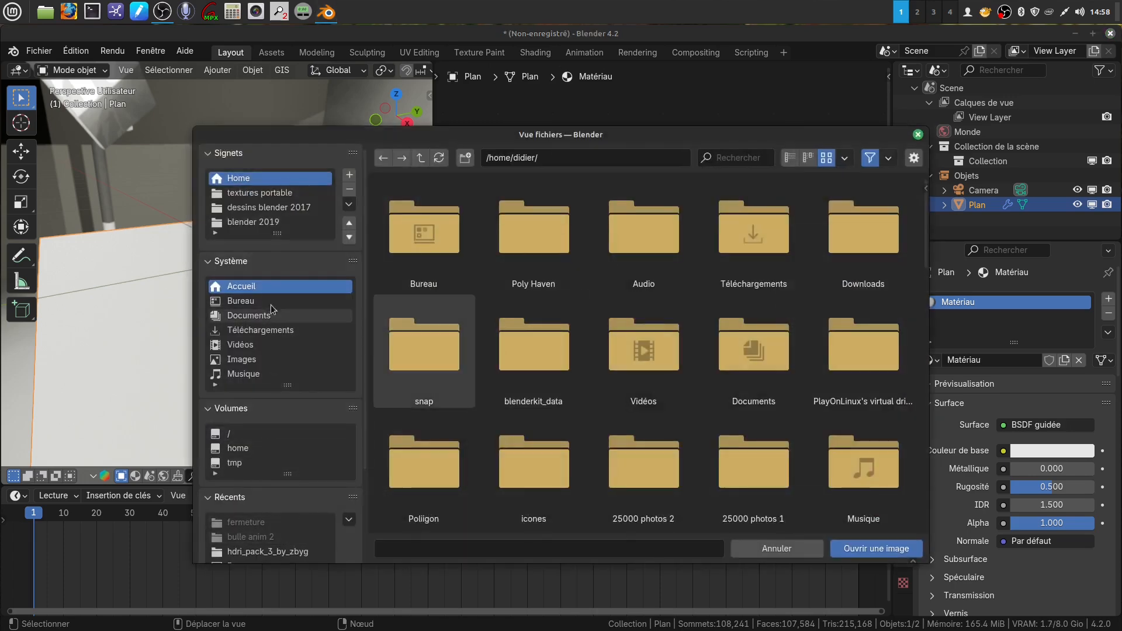
left_click(274, 193)
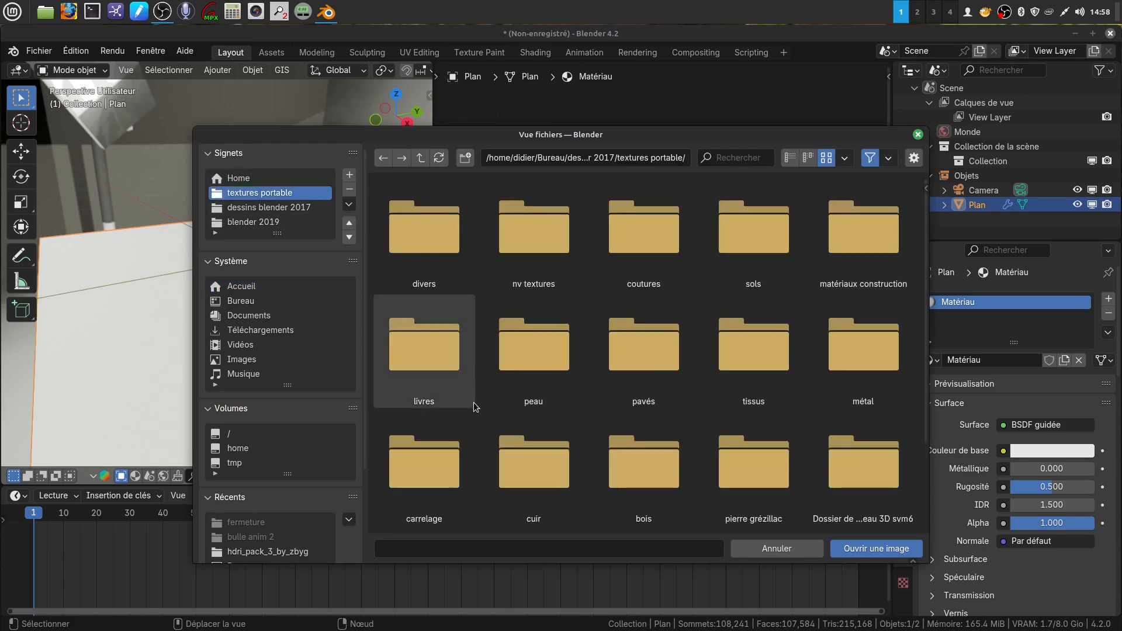
double_click(648, 354)
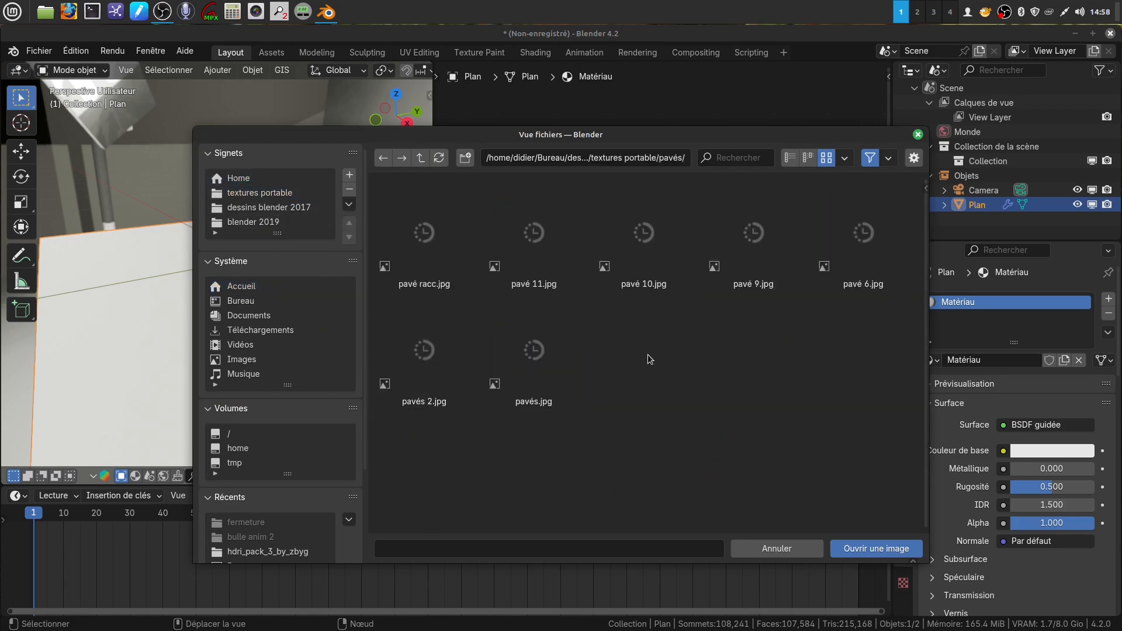
left_click(433, 236)
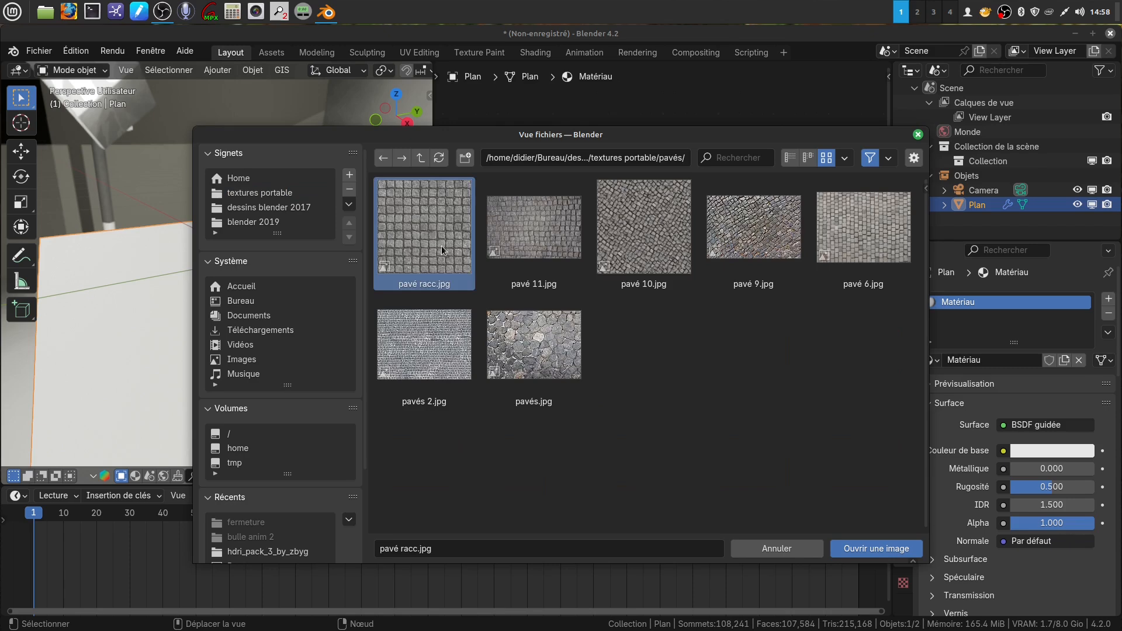
left_click(852, 550)
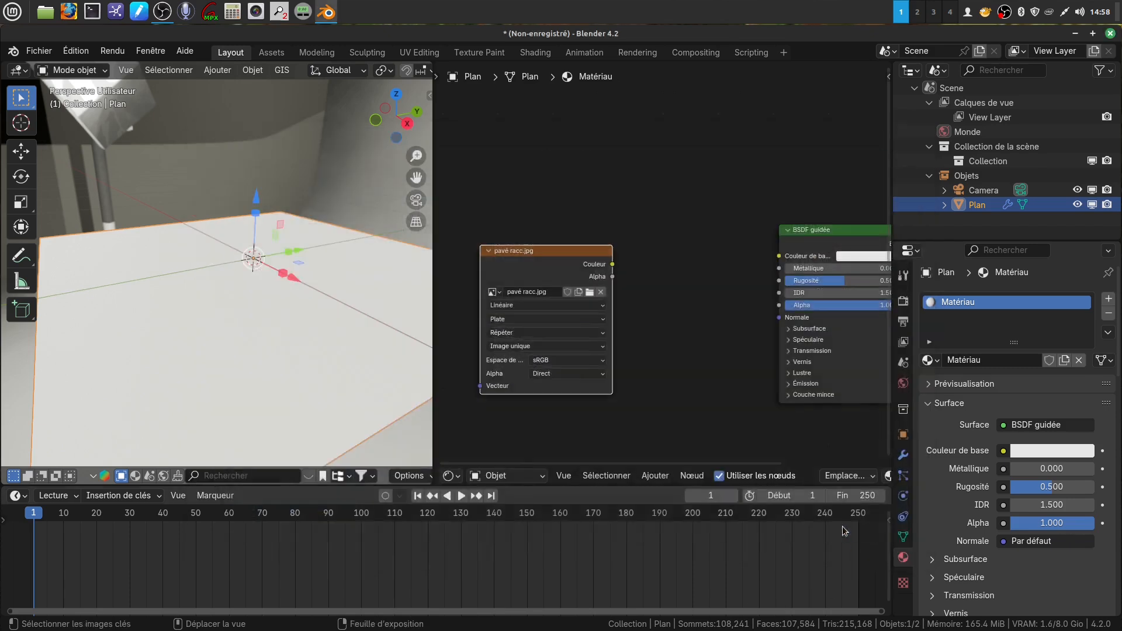
Connect the image texture's Color output to the Principled BSDF's Base Color.
scroll(645, 374, "down", 2, "shift")
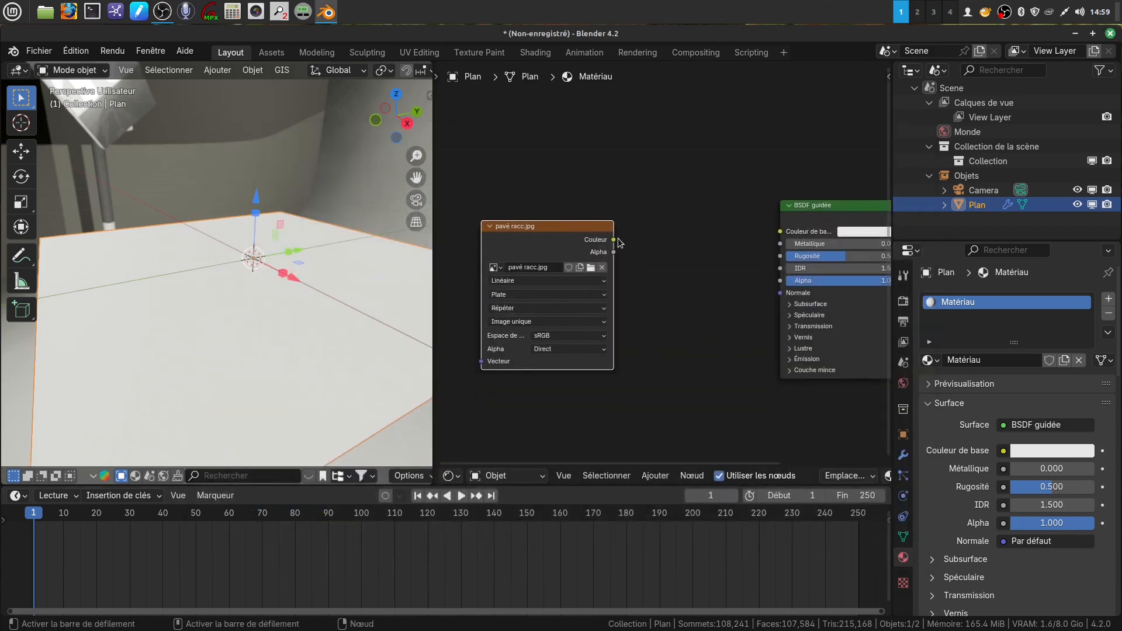
left_click_drag(614, 240, 769, 244)
left_click_drag(728, 326, 729, 326)
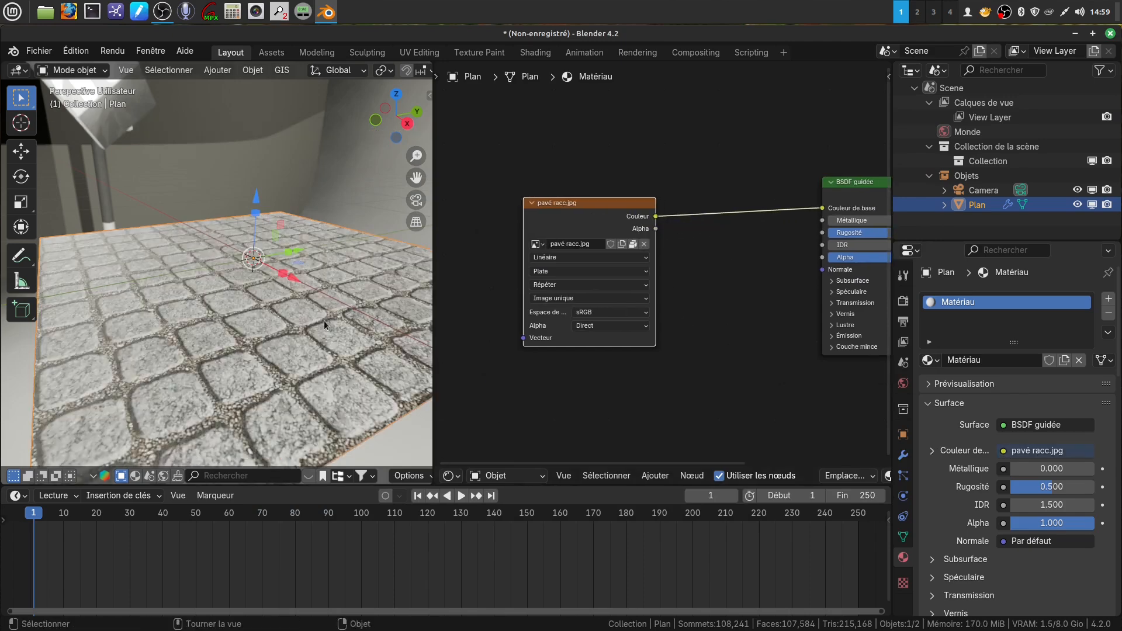
Widen the 3D view and inspect the relief of the paving texture on the plane from several low angles.
mouse_move(324, 321)
middle_mouse_down()
mouse_move(281, 342)
mouse_move(324, 342)
mouse_move(321, 327)
middle_mouse_up()
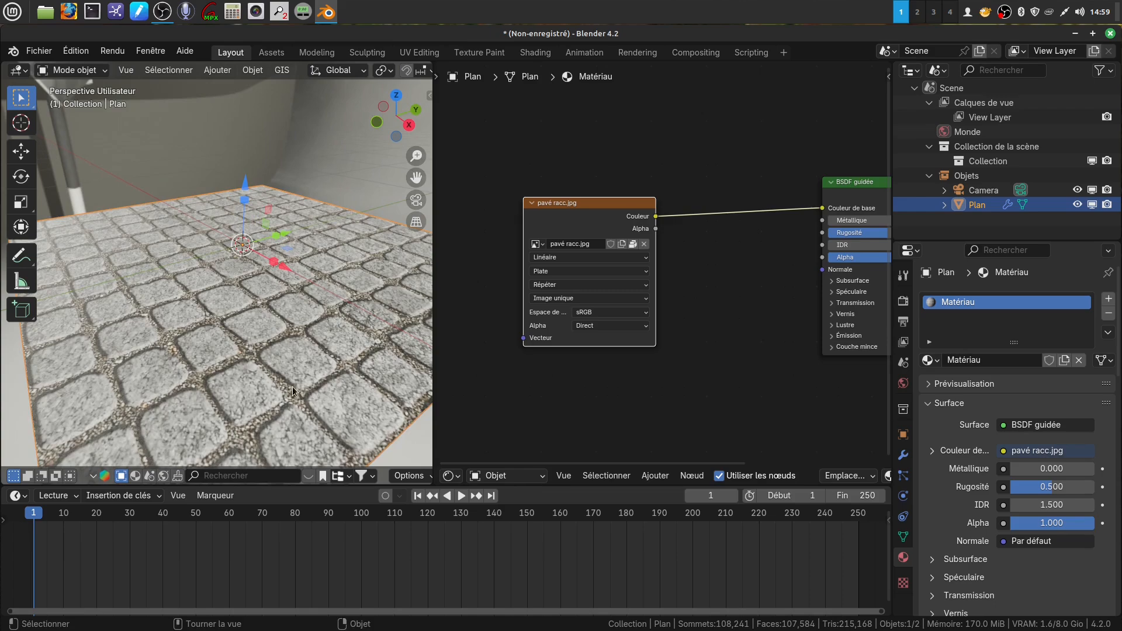
middle_click_drag(296, 390, 380, 380)
middle_click_drag(620, 421, 562, 374, "ctrl")
middle_click_drag(319, 365, 320, 339)
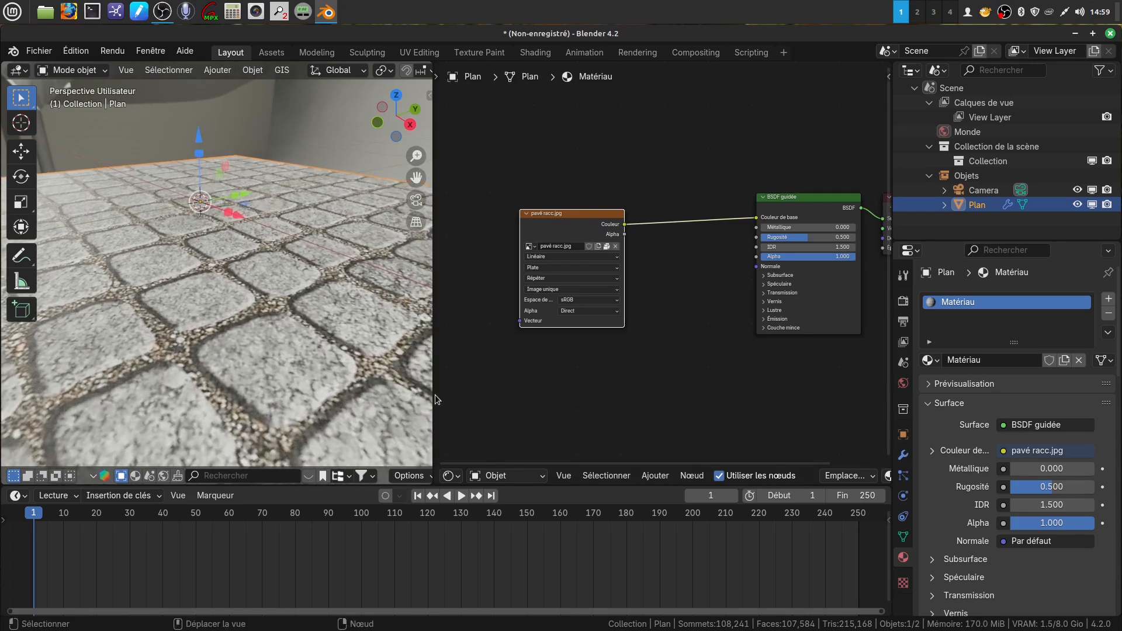
left_click_drag(435, 395, 473, 392)
middle_click_drag(315, 389, 308, 361)
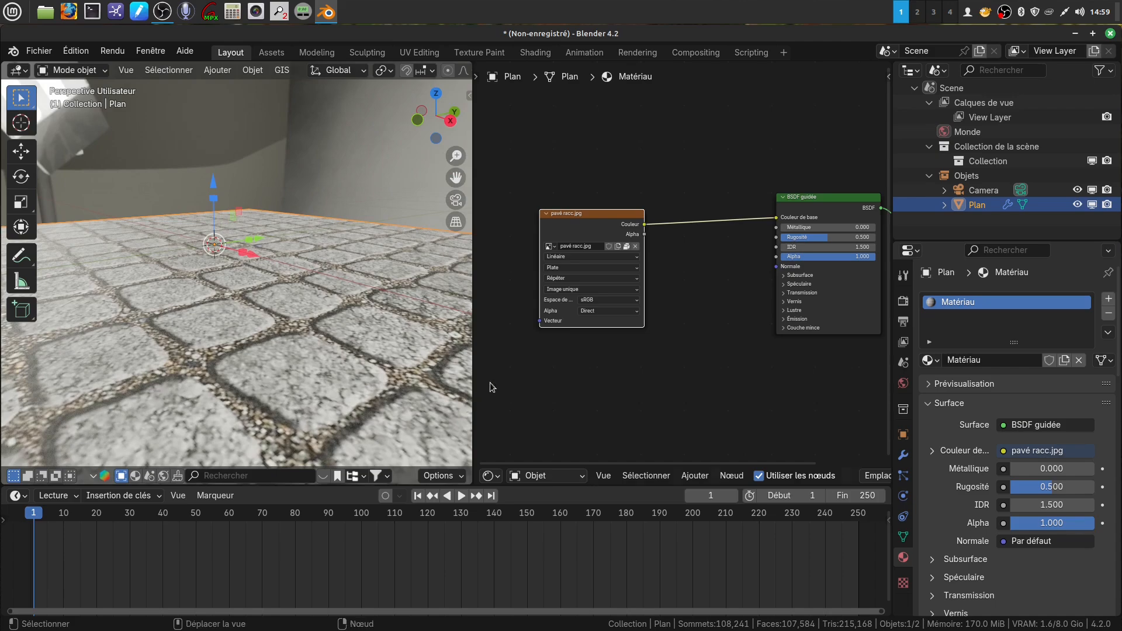
scroll(617, 389, "down", 2)
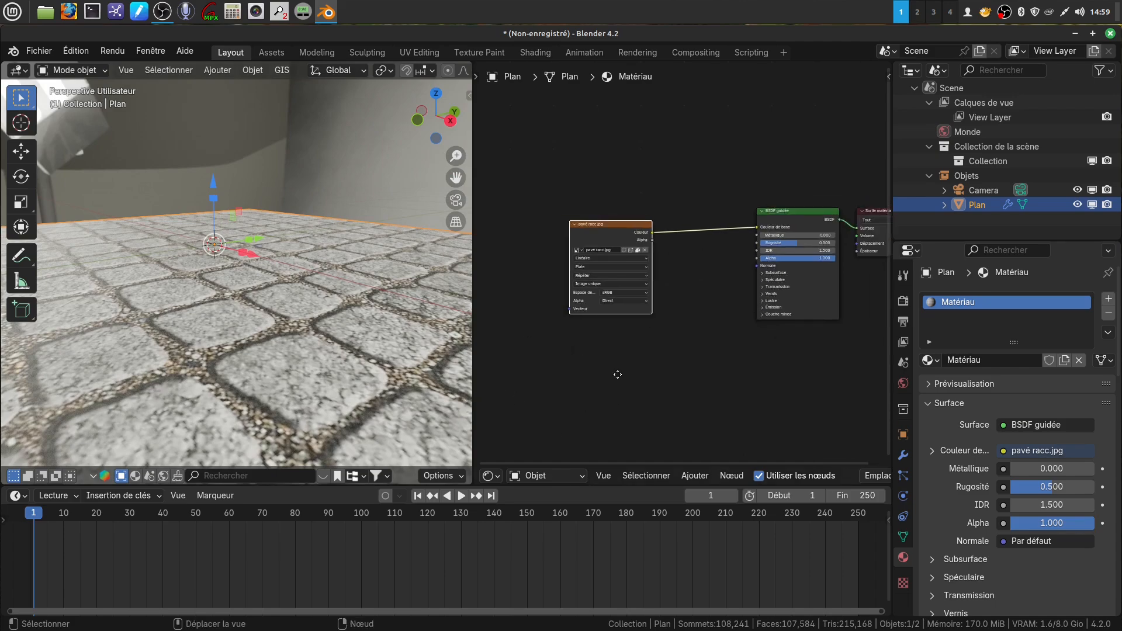
middle_click_drag(616, 375, 586, 353)
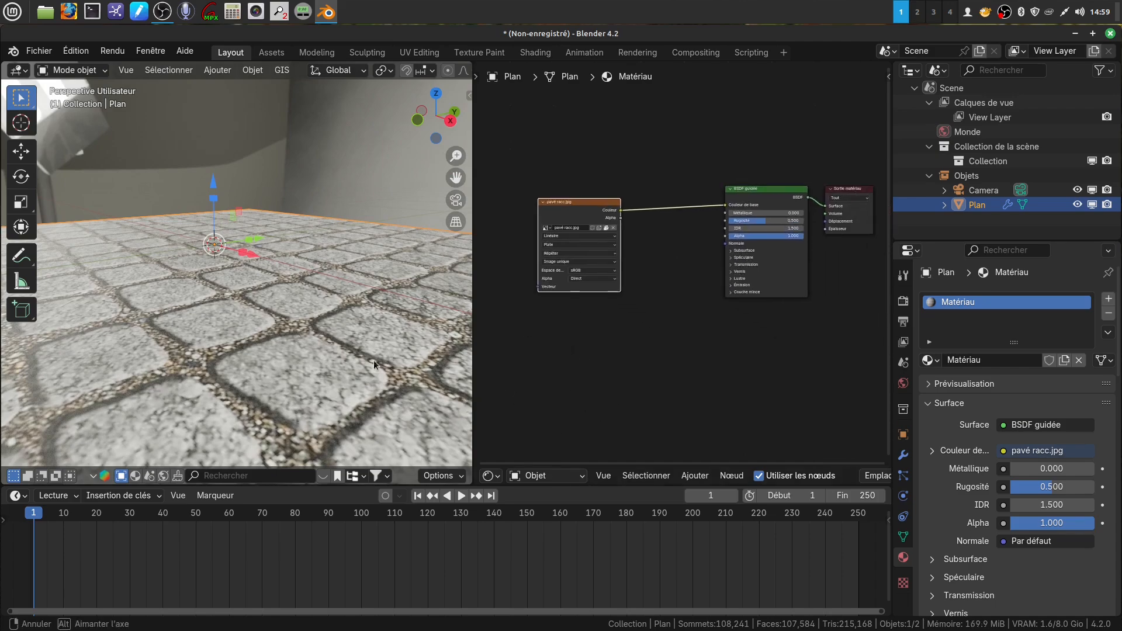
middle_click_drag(374, 360, 362, 398)
Duplicate the pavé racc.jpg image texture node below the original and make its image a single-user copy.
scroll(640, 357, "up", 2)
middle_click_drag(641, 357, 735, 366)
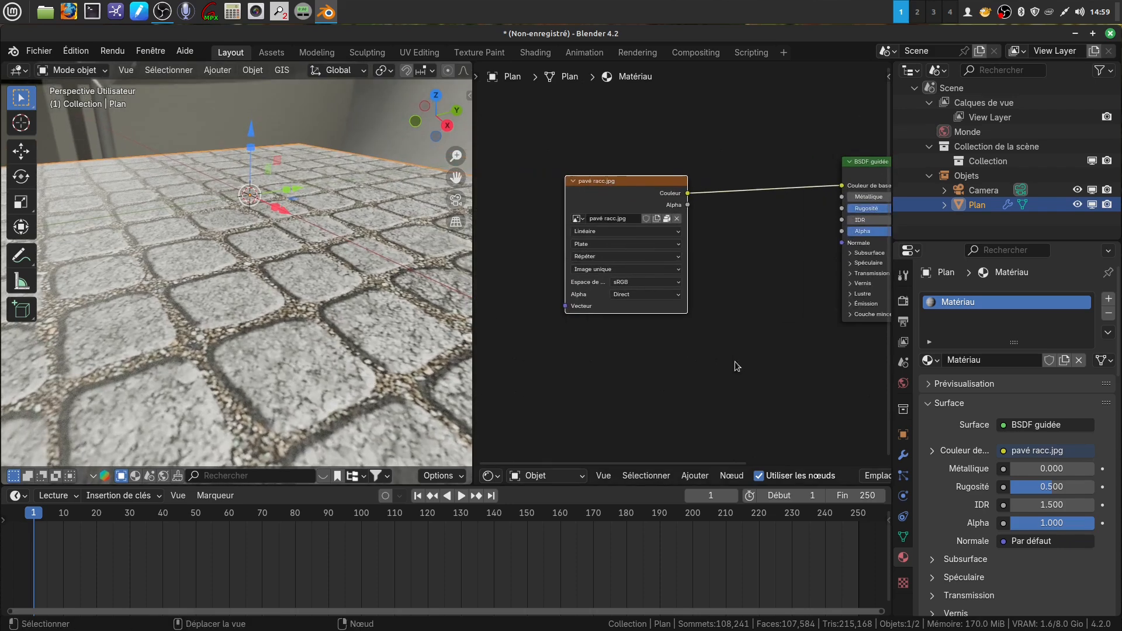
right_click(621, 199)
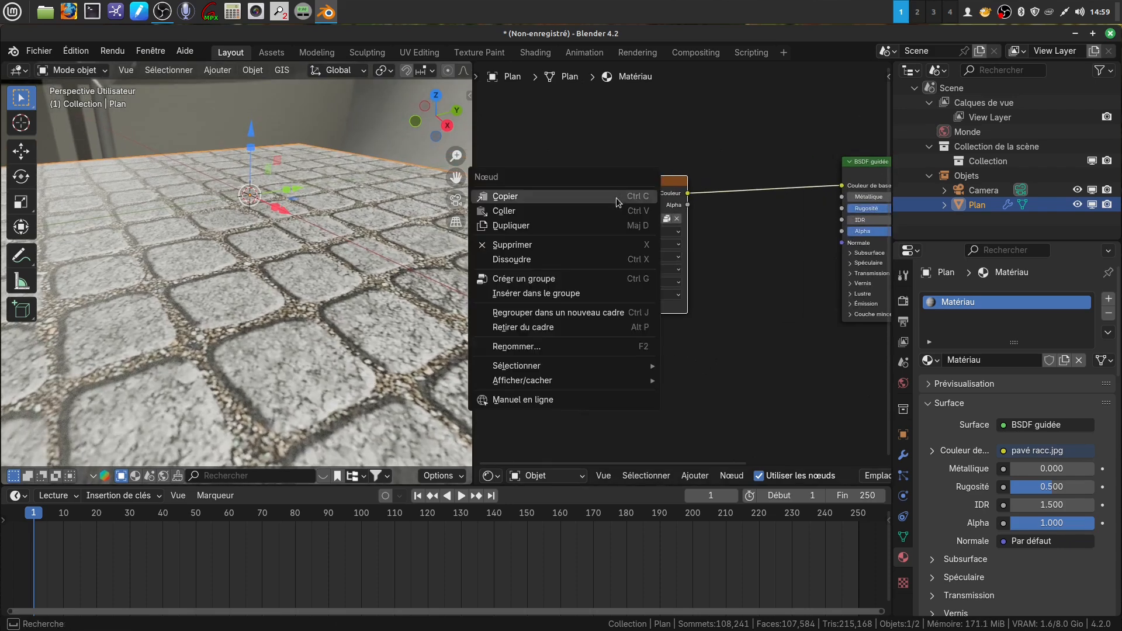
left_click(592, 226)
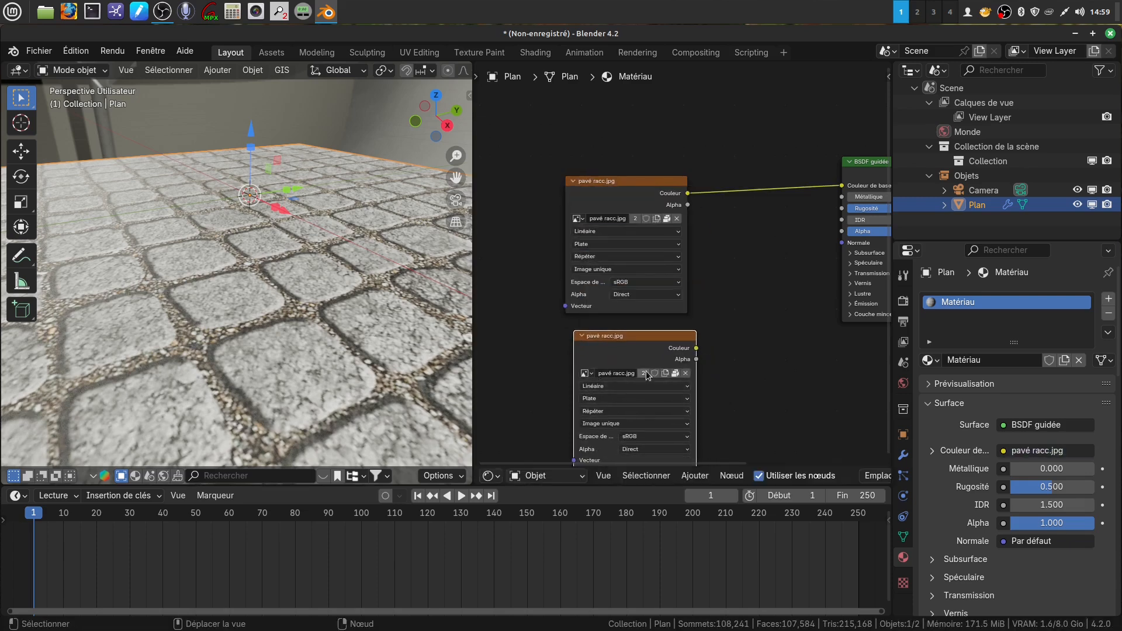
left_click(644, 373)
middle_click_drag(757, 362, 728, 248)
scroll(716, 301, "up", 2)
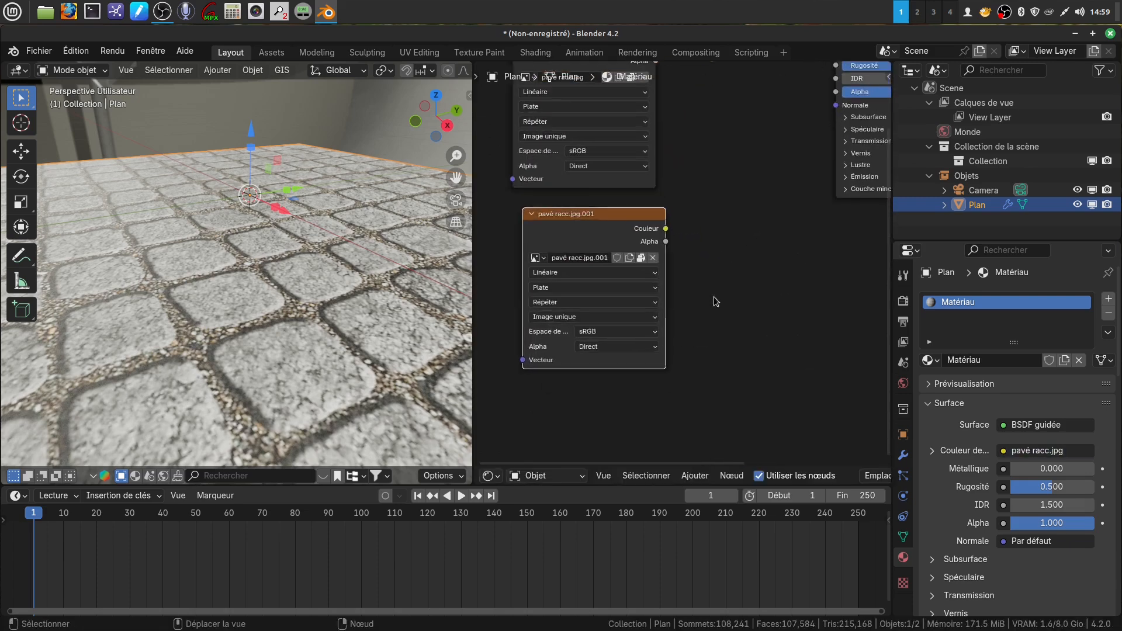
Set the color space of the duplicated pavé racc.jpg.001 texture to Non-Color (Non-couleur).
middle_click_drag(717, 304, 739, 330)
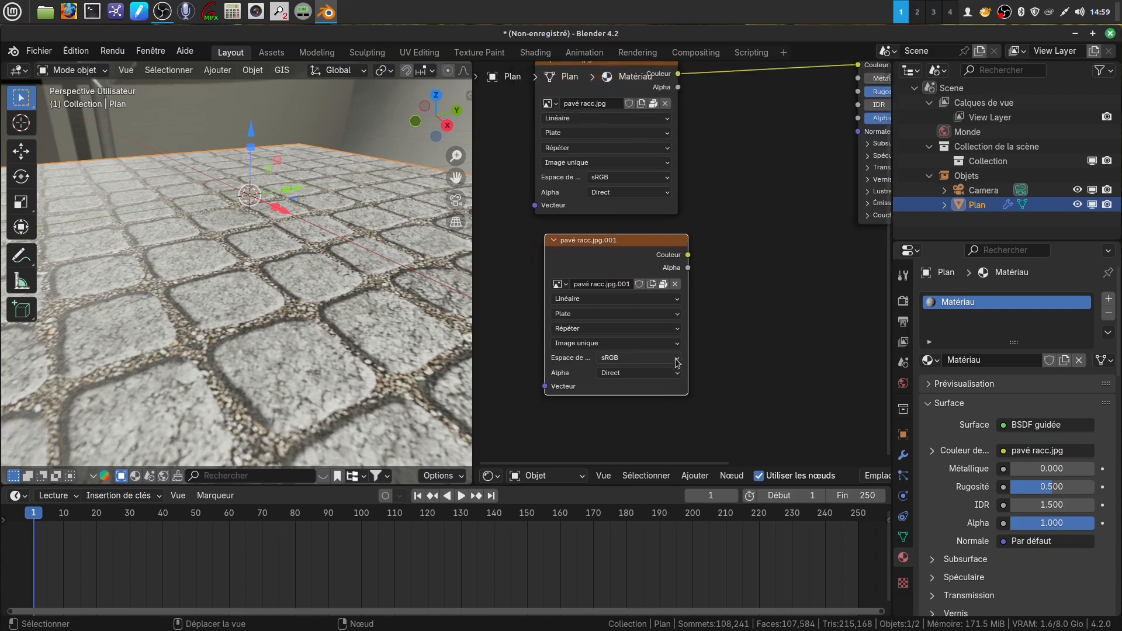
left_click(677, 362)
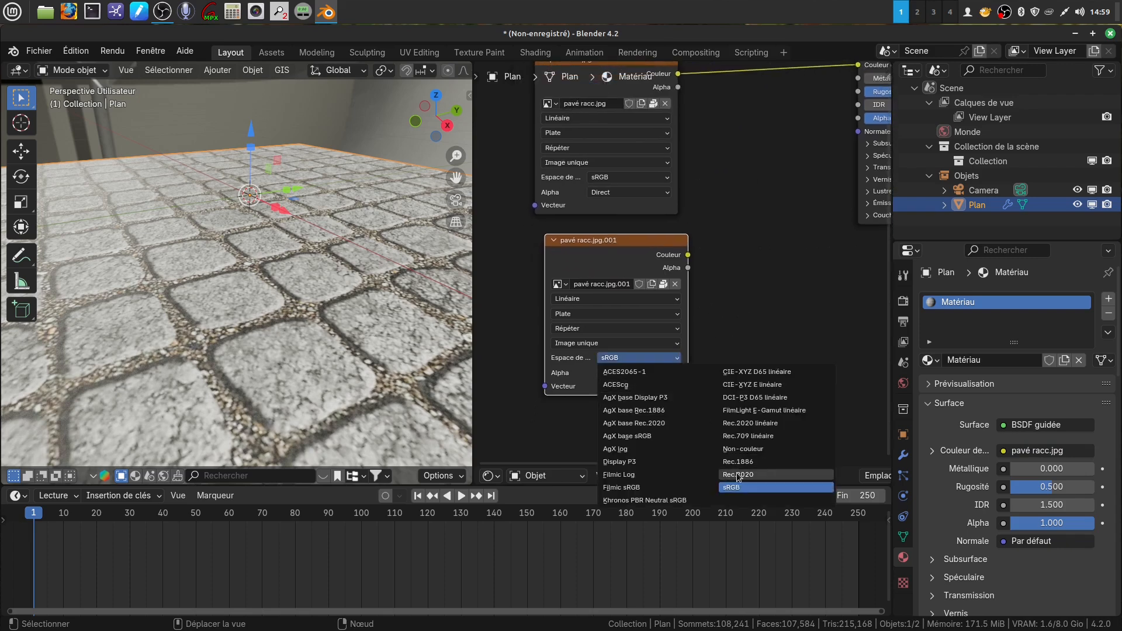
left_click(759, 449)
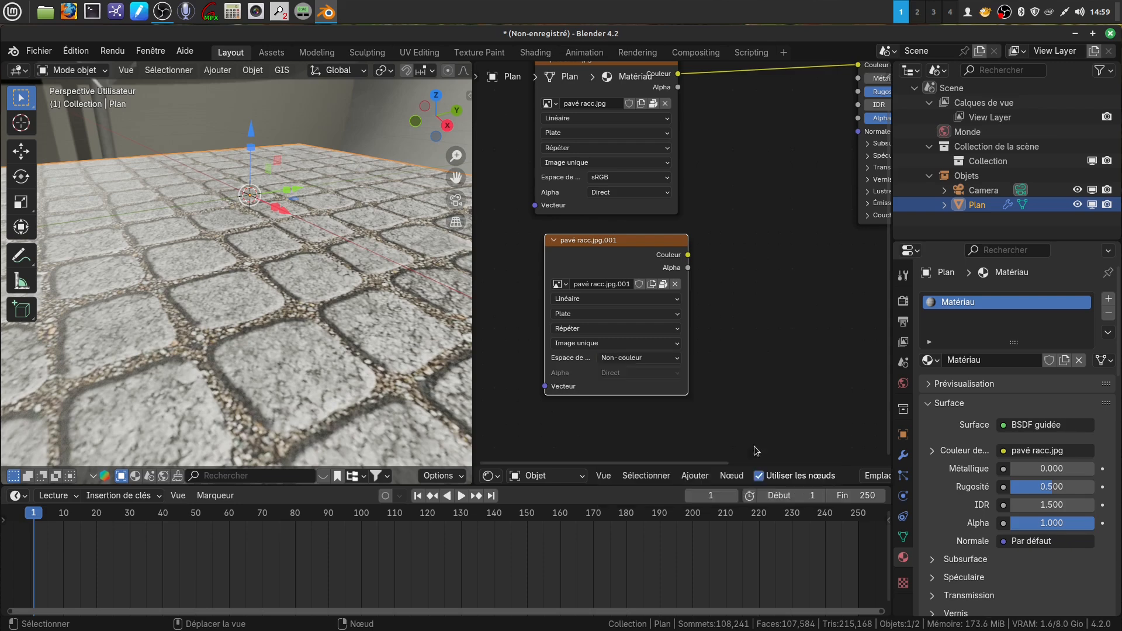
key("Home")
scroll(712, 207, "up", 3, "shift")
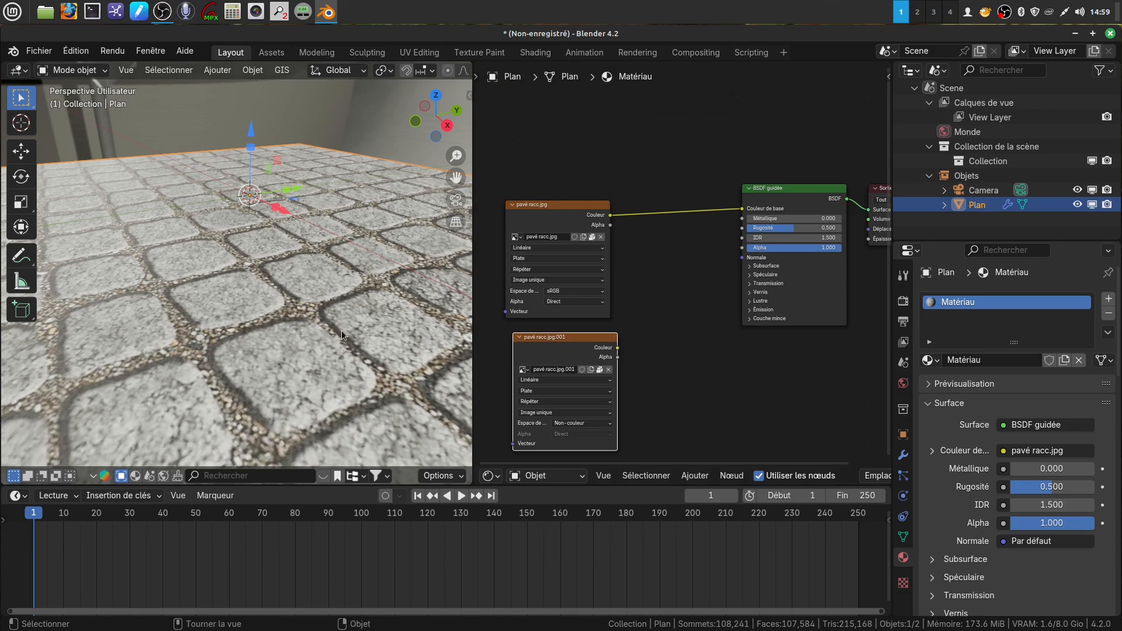
Connect the Color output of the pavé racc.jpg.001 texture to the Principled BSDF's Base Color.
middle_click_drag(647, 322, 654, 313)
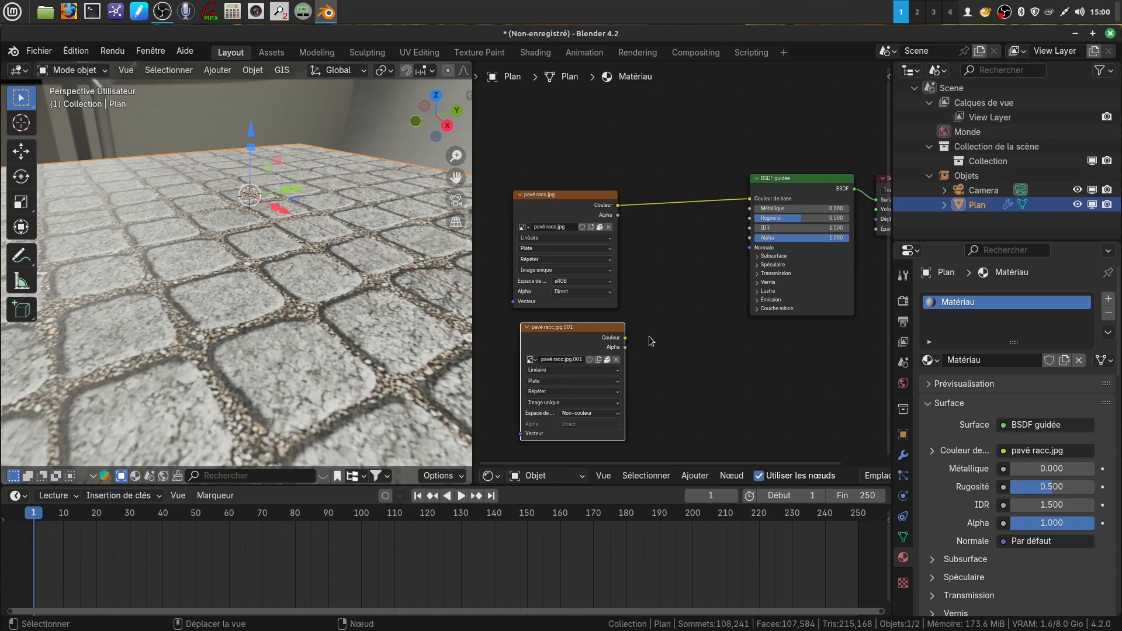
scroll(671, 339, "up", 2)
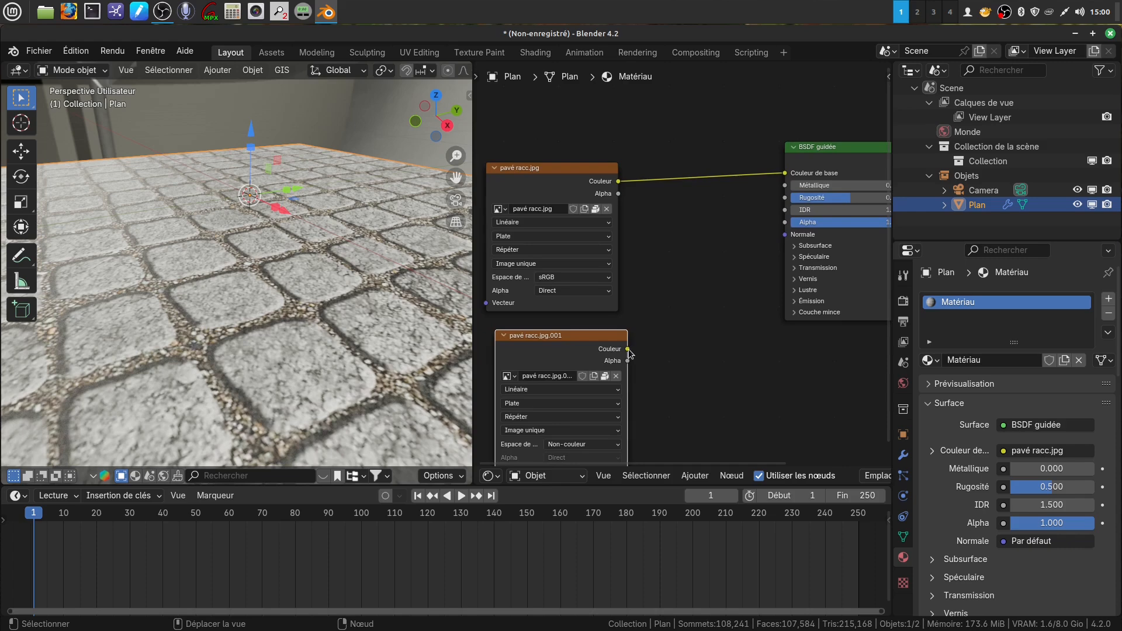
left_click_drag(628, 349, 778, 176)
scroll(708, 344, "down", 2)
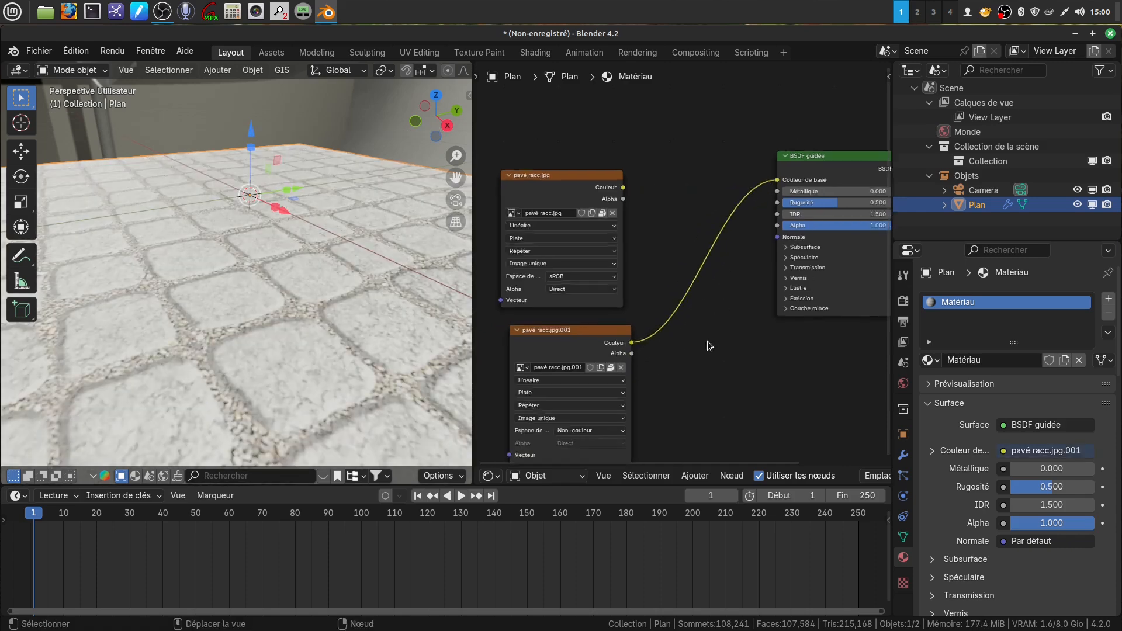
middle_click_drag(332, 390, 319, 370)
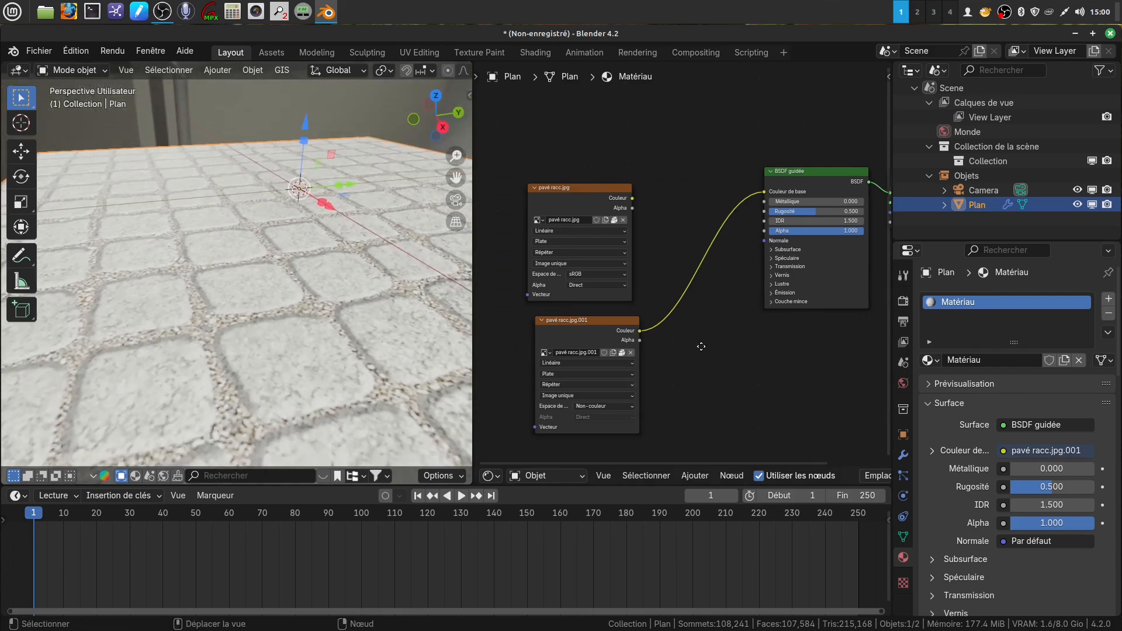
Spread the two image texture nodes apart, leaving free space between them and the Principled BSDF.
middle_click_drag(598, 332, 633, 318)
left_click_drag(633, 318, 575, 329)
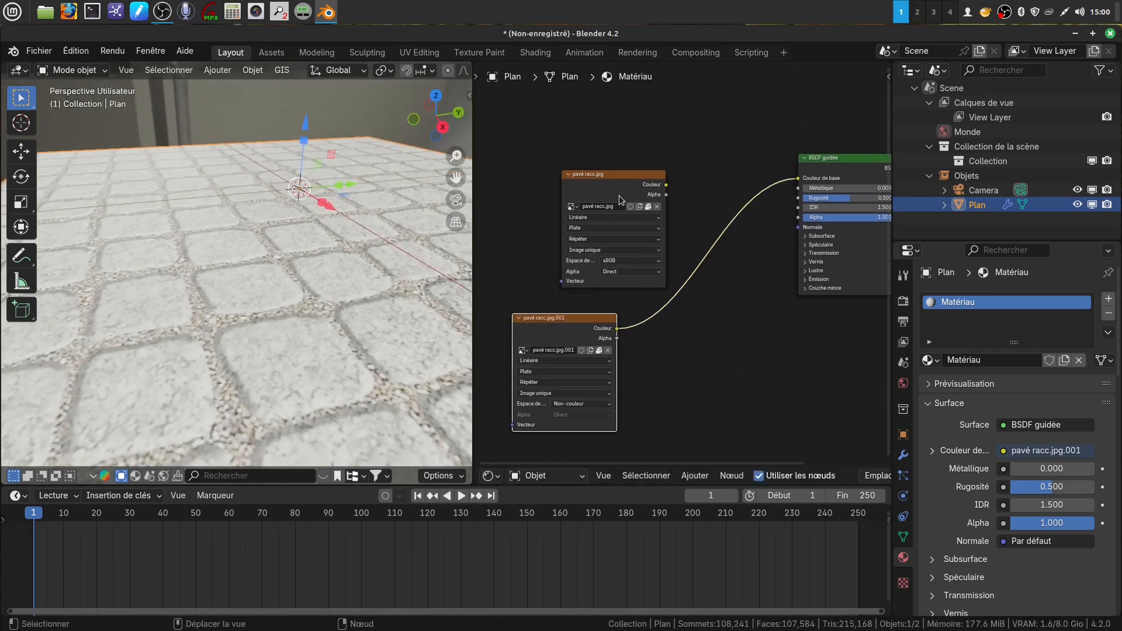
left_click_drag(620, 200, 548, 138)
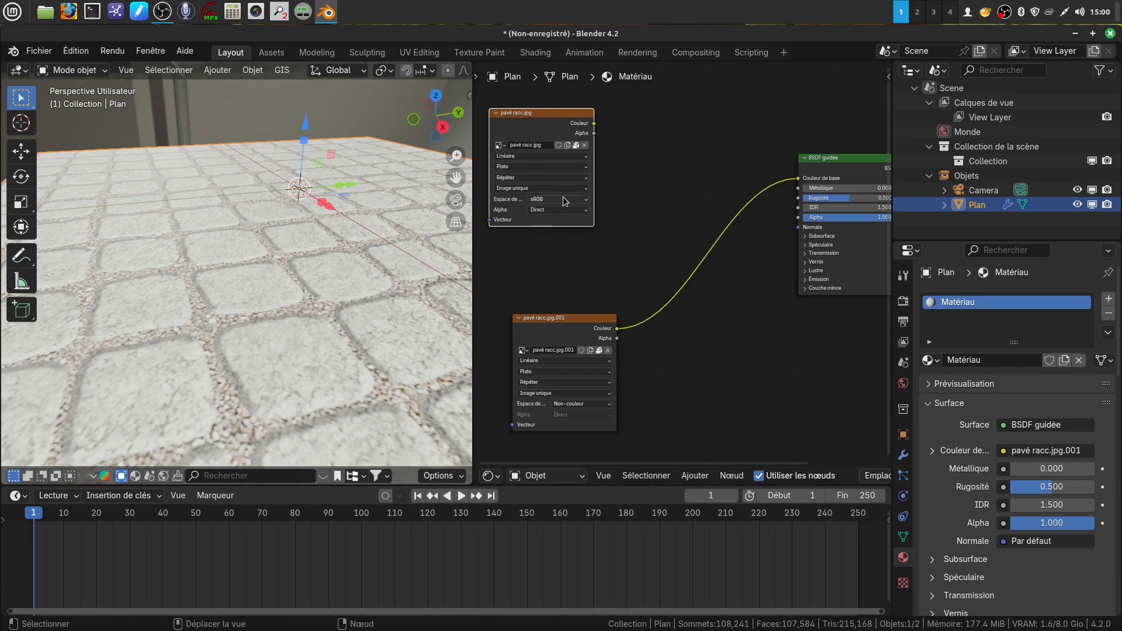
middle_click_drag(320, 356, 312, 358)
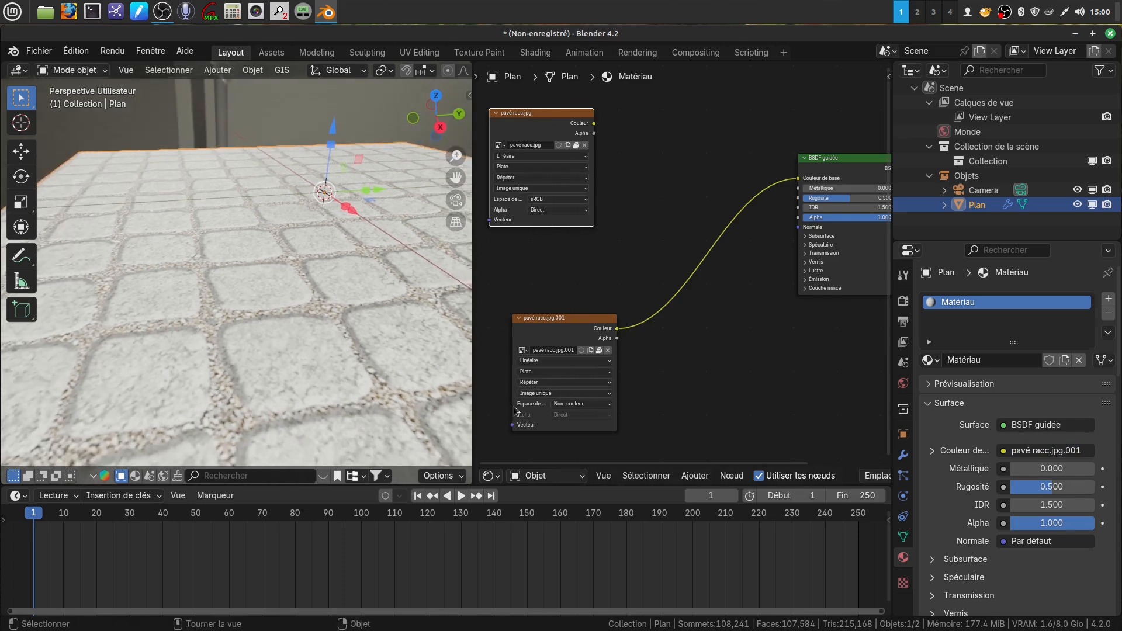
Insert a Color Ramp node (Dégradé de couleur) into the link between pavé racc.jpg.001 and Base Color.
left_click(694, 475)
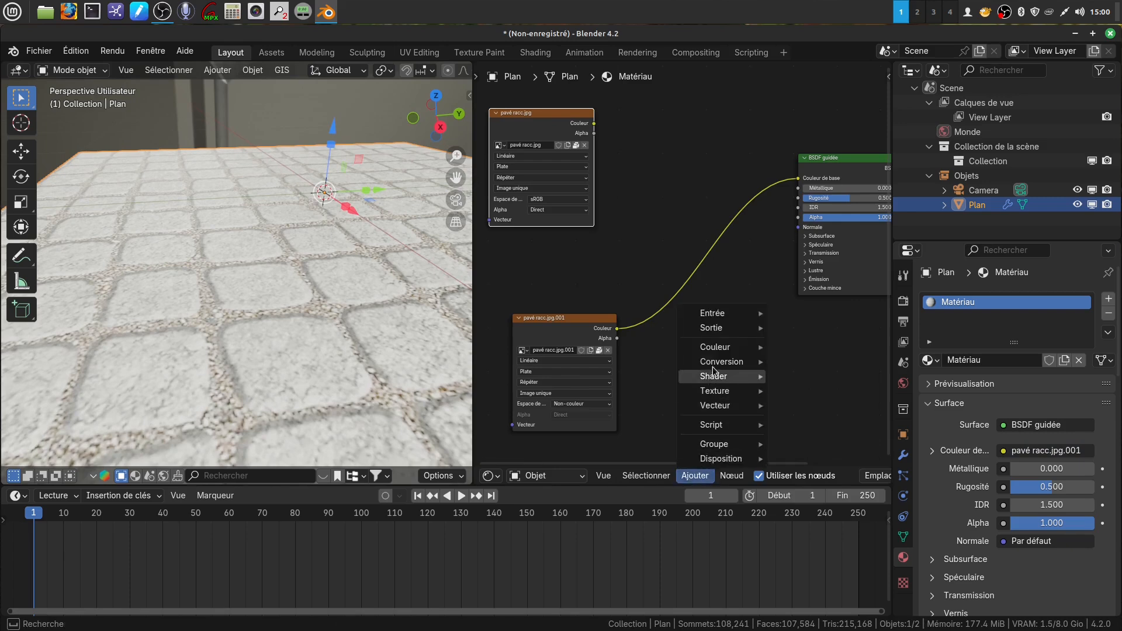
mouse_move(714, 364)
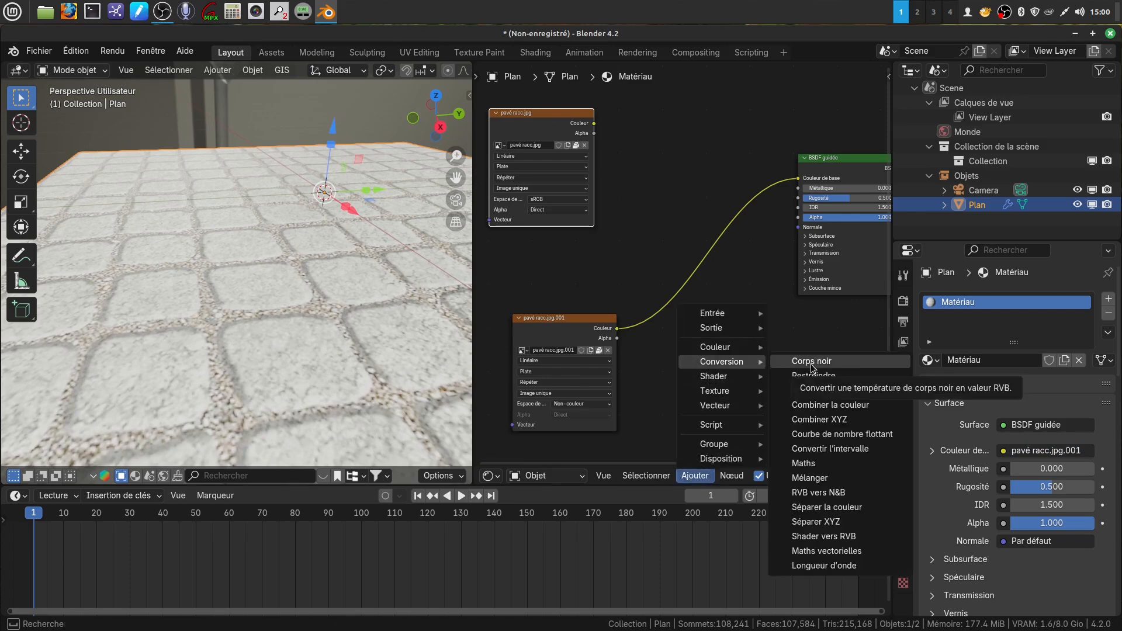
left_click(824, 390)
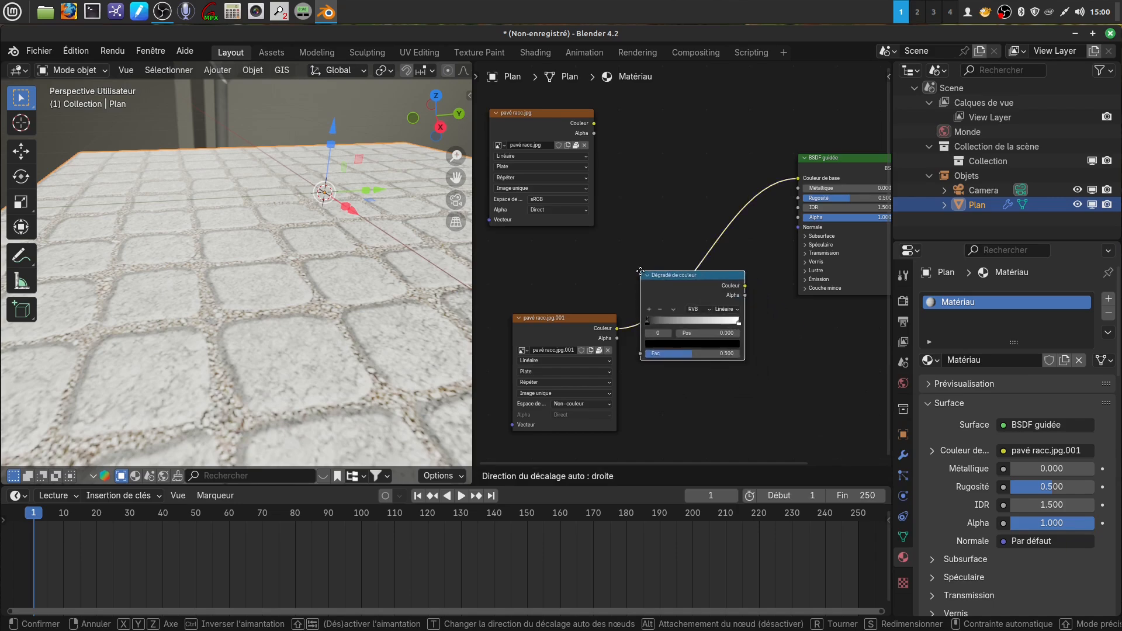
left_click(604, 251)
scroll(682, 260, "up", 2)
scroll(288, 351, "up", 2)
middle_click_drag(289, 351, 402, 314)
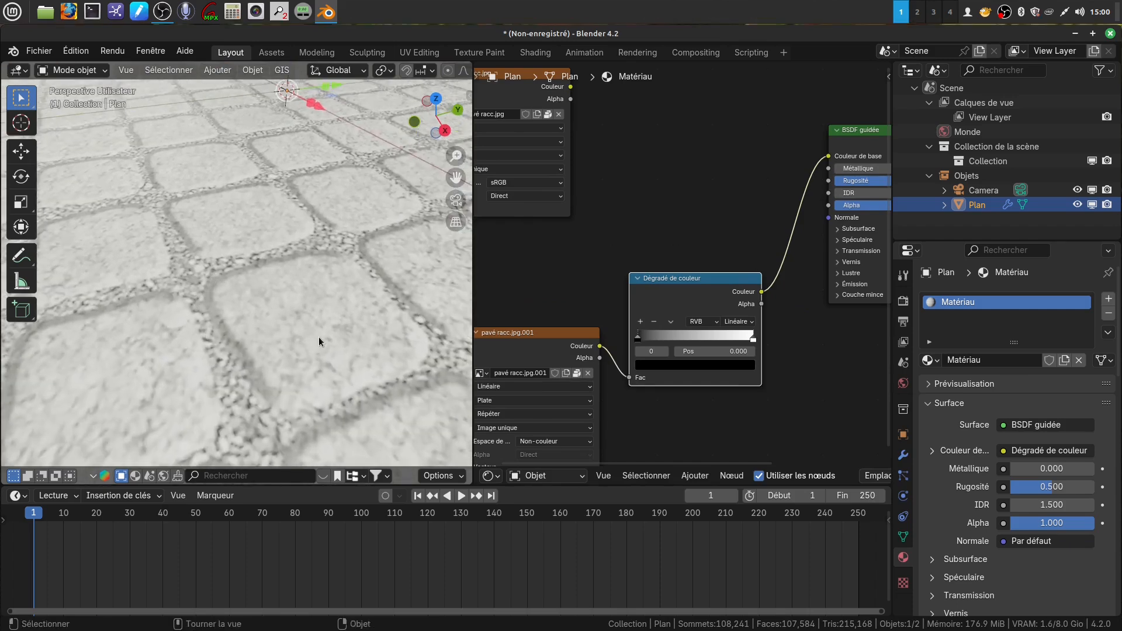
Move the Color Ramp's black stop to about 0.345 and its white stop to about 0.407.
scroll(755, 411, "up", 2)
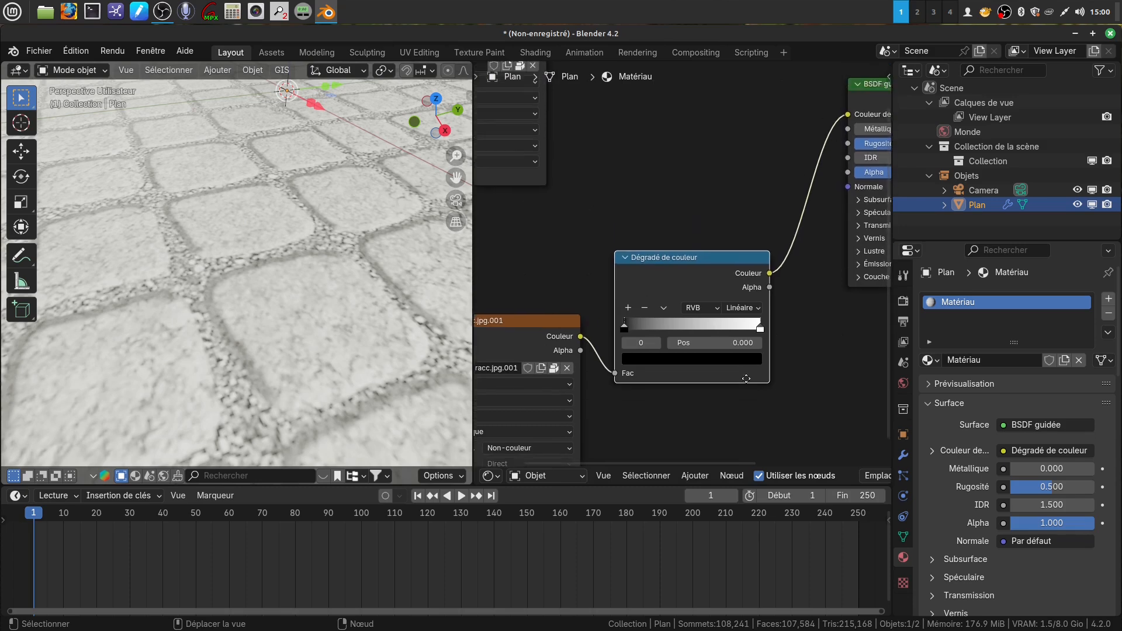
middle_click_drag(338, 321, 334, 364)
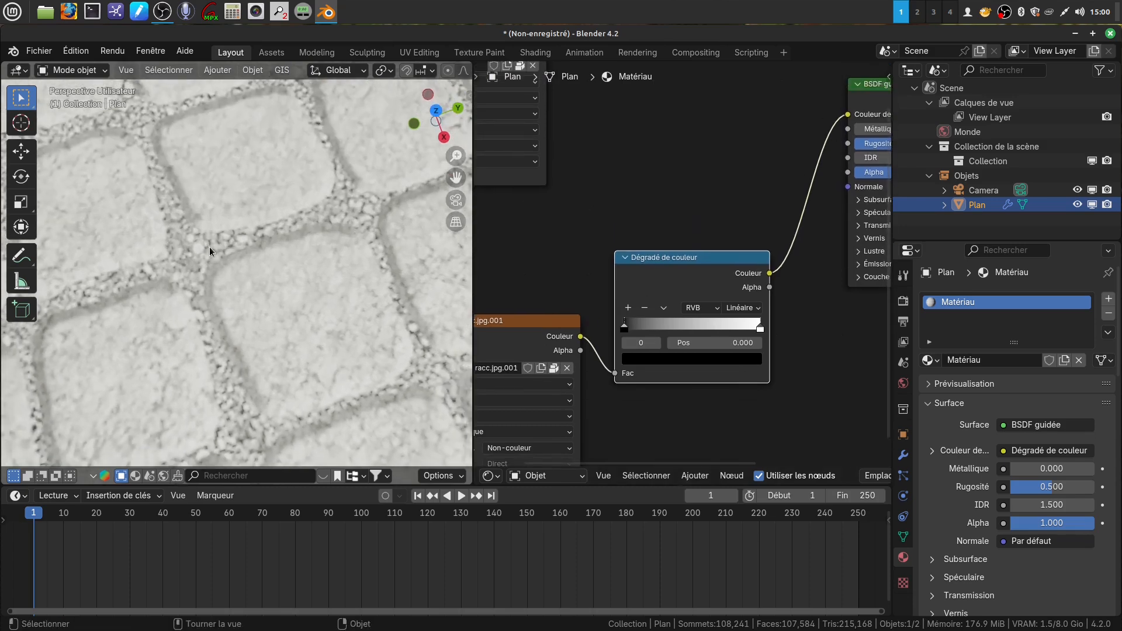
mouse_move(630, 410)
middle_mouse_down()
mouse_move(652, 402)
mouse_move(642, 403)
middle_mouse_up()
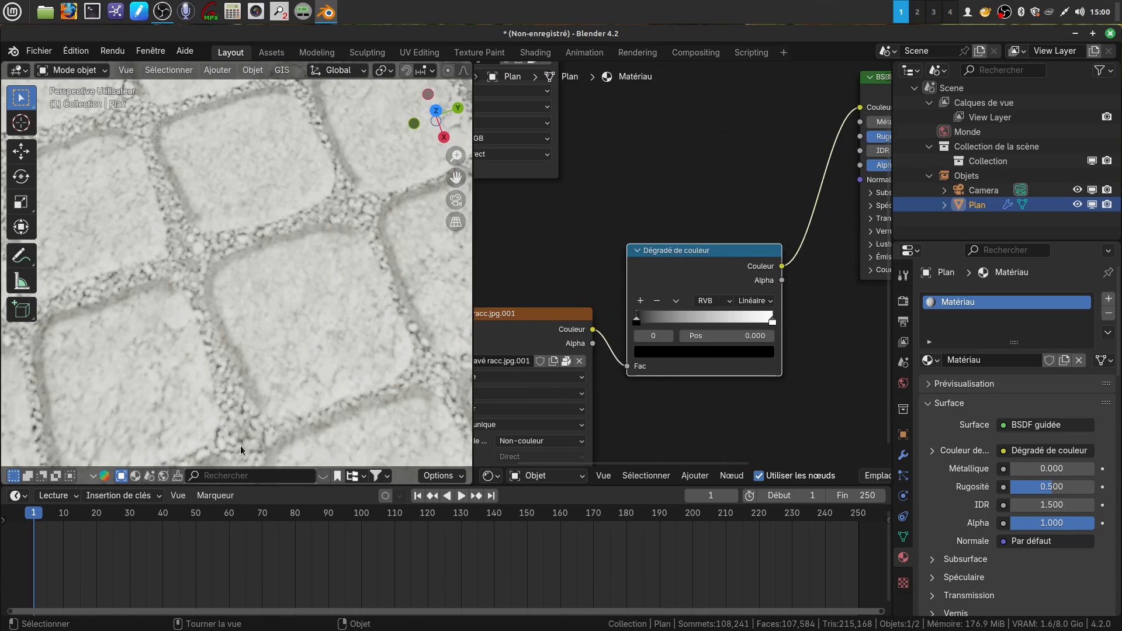
scroll(735, 423, "up", 1)
middle_click_drag(704, 423, 723, 419)
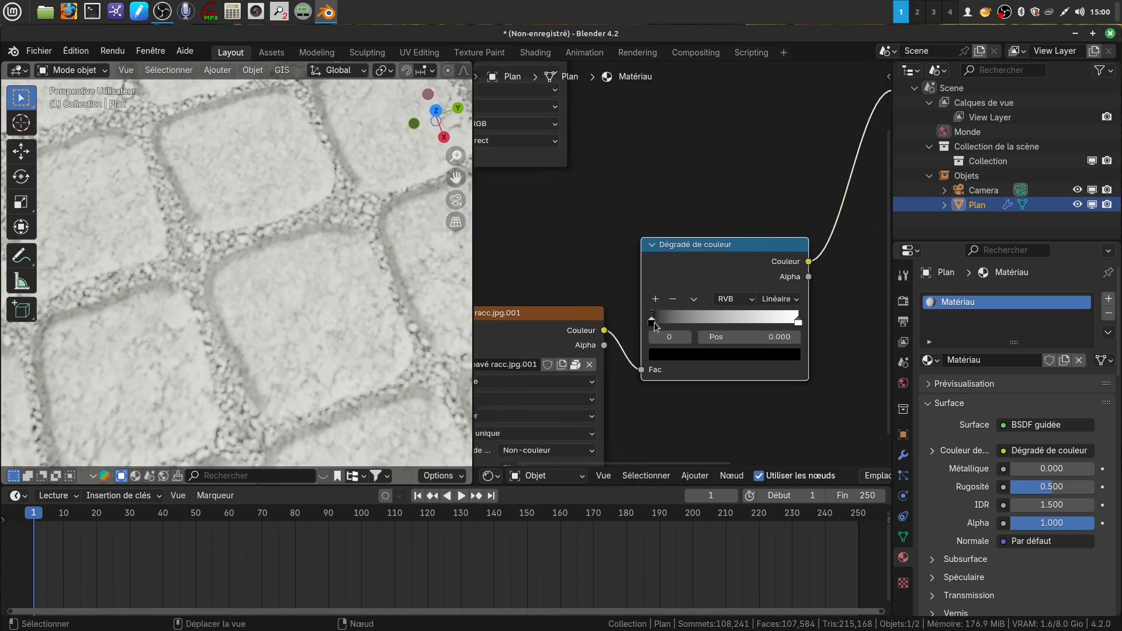
left_click_drag(654, 321, 707, 322)
left_click_drag(783, 323, 707, 332)
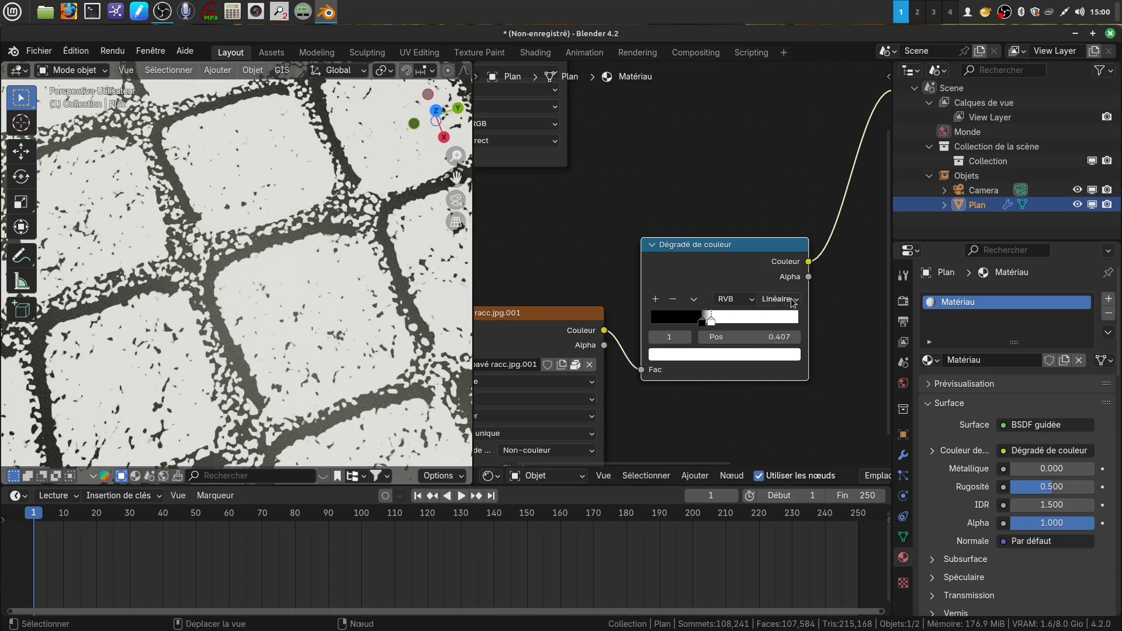
Set the Color Ramp's interpolation to Ease (Fondu) and lighten its black stop to a mid grey.
left_click(796, 299)
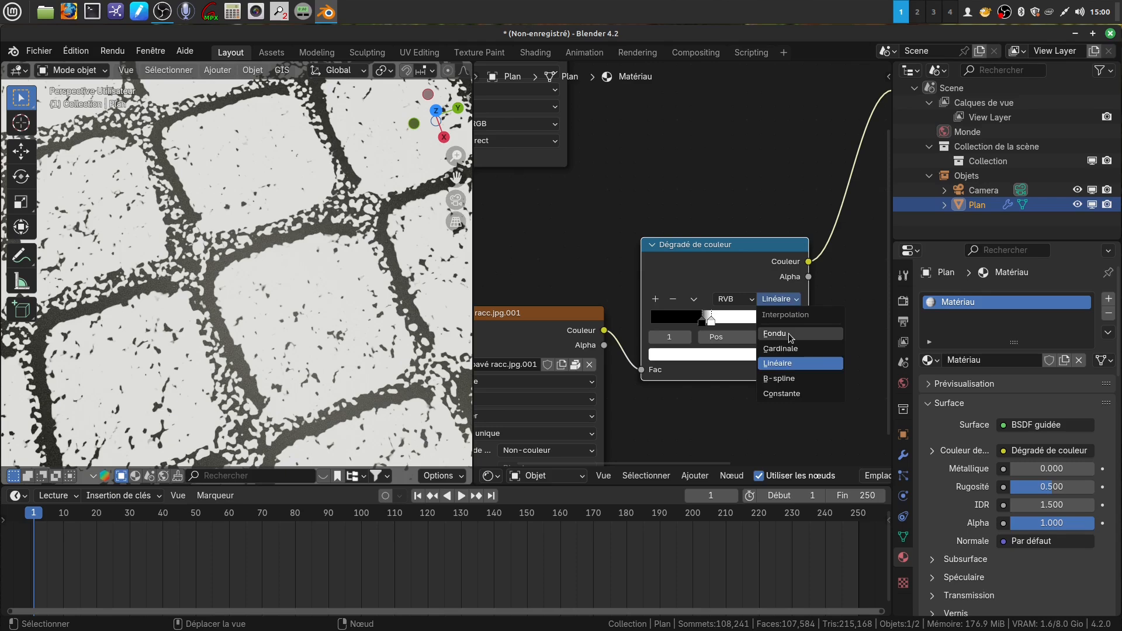
left_click(790, 334)
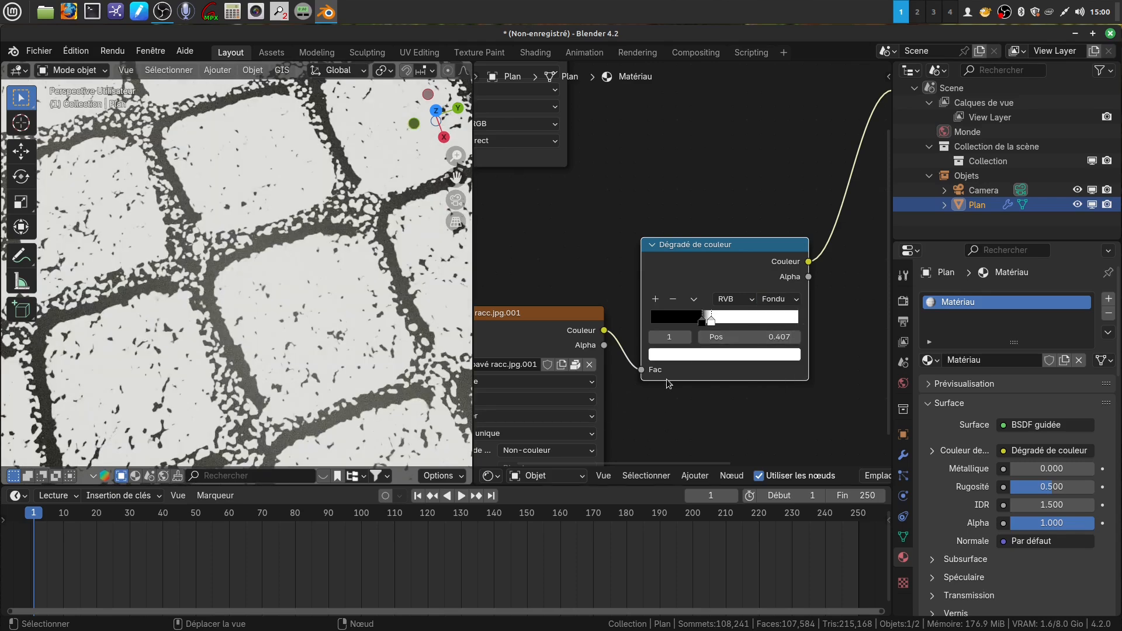
left_click(678, 322)
left_click(709, 355)
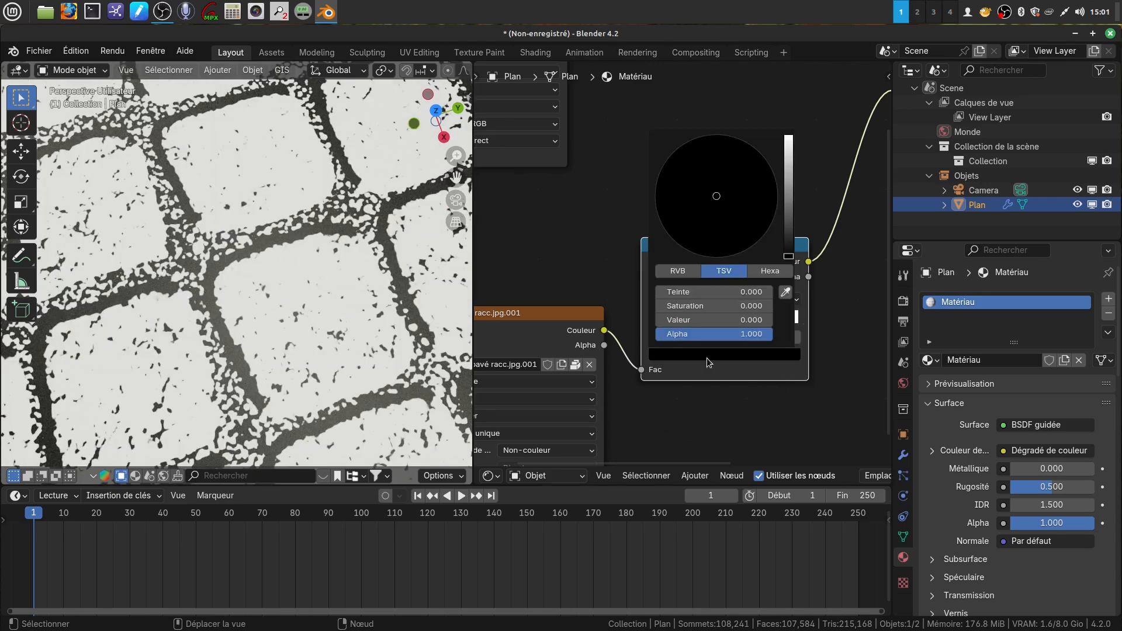
left_click_drag(789, 259, 788, 200)
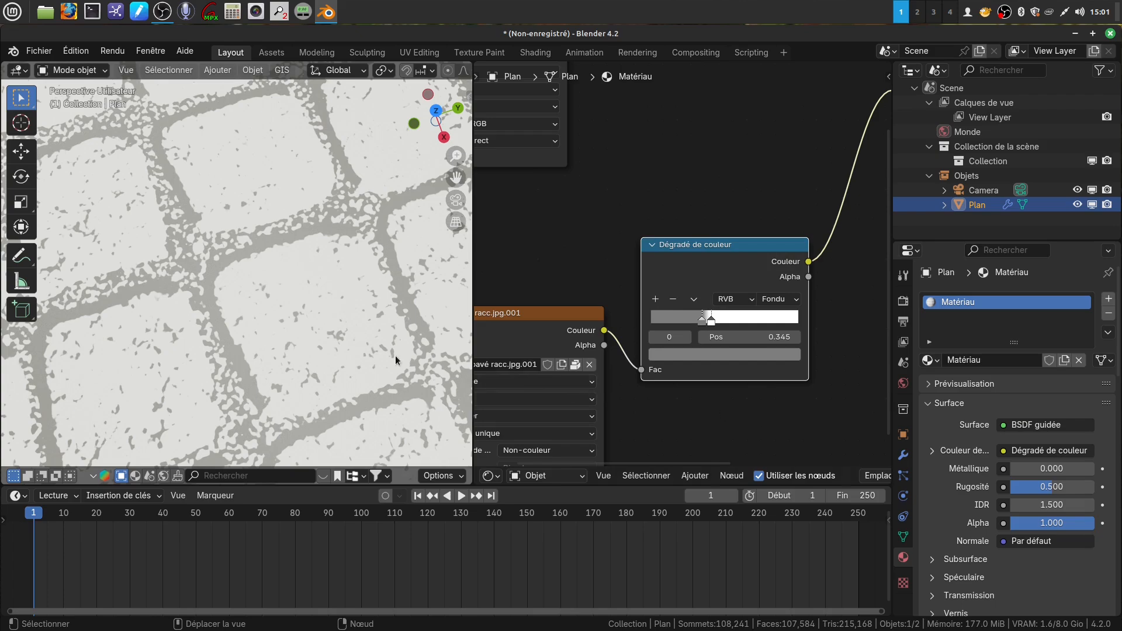
Inspect the two-tone paving mask across the plane from low angles and different distances.
scroll(315, 379, "down", 3)
middle_click_drag(315, 379, 311, 300)
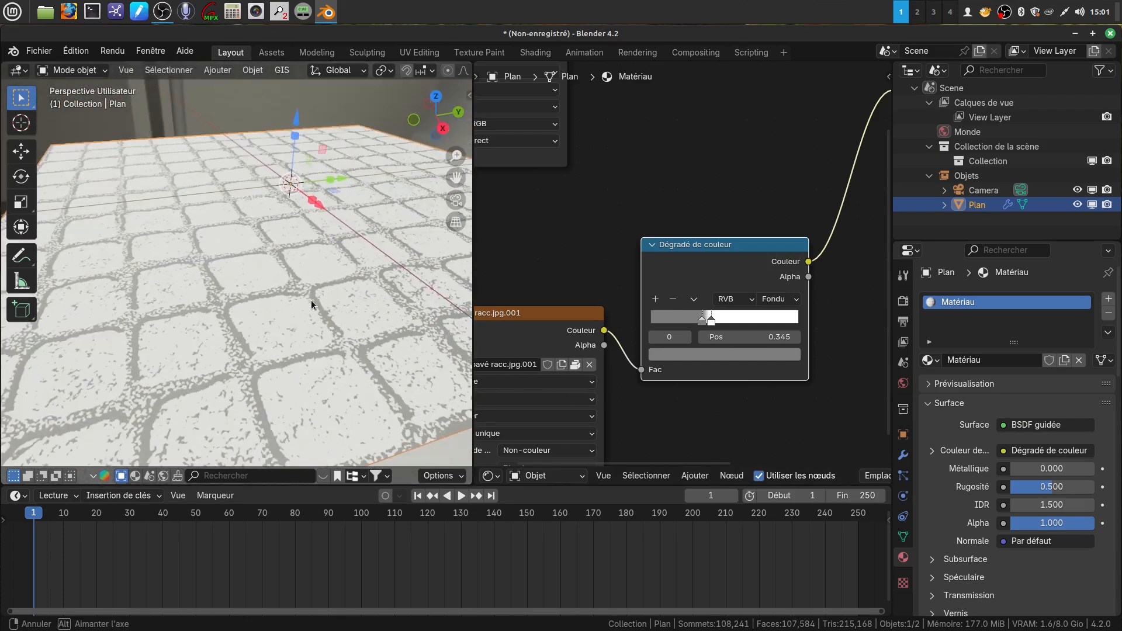
middle_click_drag(338, 402, 335, 353)
scroll(303, 328, "down", 3)
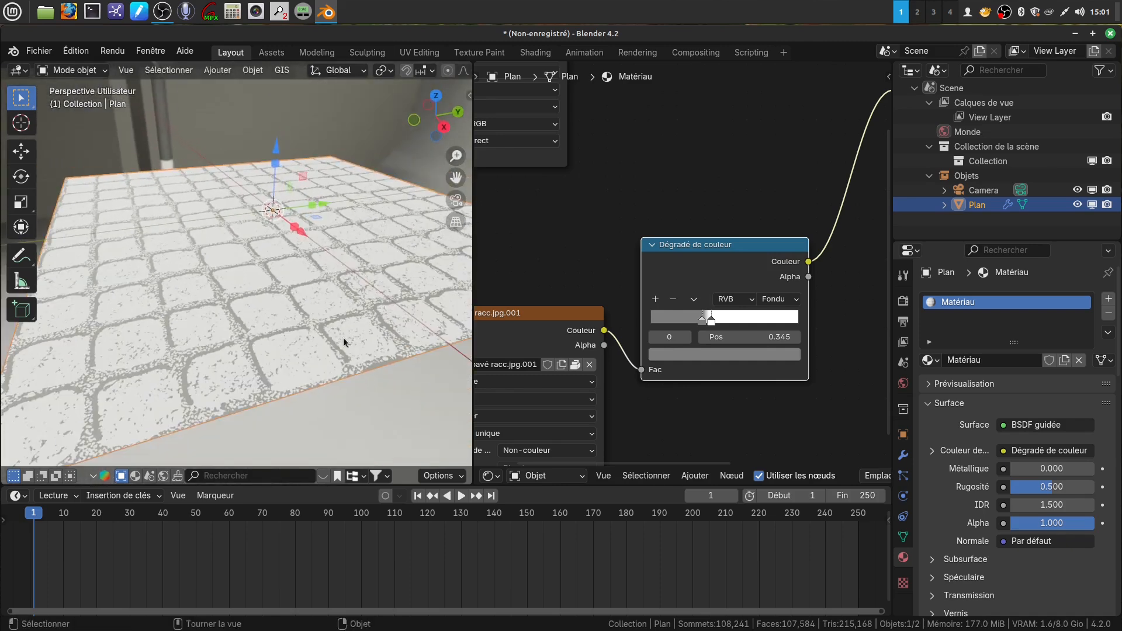
scroll(346, 336, "up", 4)
middle_click_drag(435, 371, 412, 361)
Connect the original pavé racc.jpg node's Color output to Base Color in place of the Color Ramp.
scroll(660, 429, "down", 2)
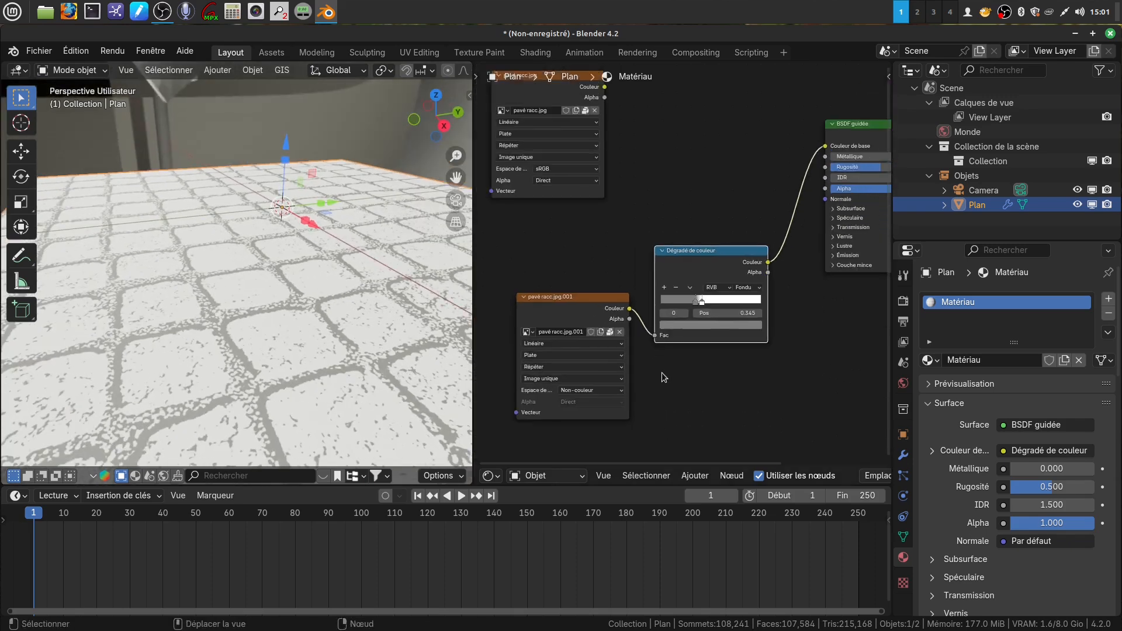
middle_click_drag(664, 383, 631, 355)
middle_click_drag(685, 187, 675, 280)
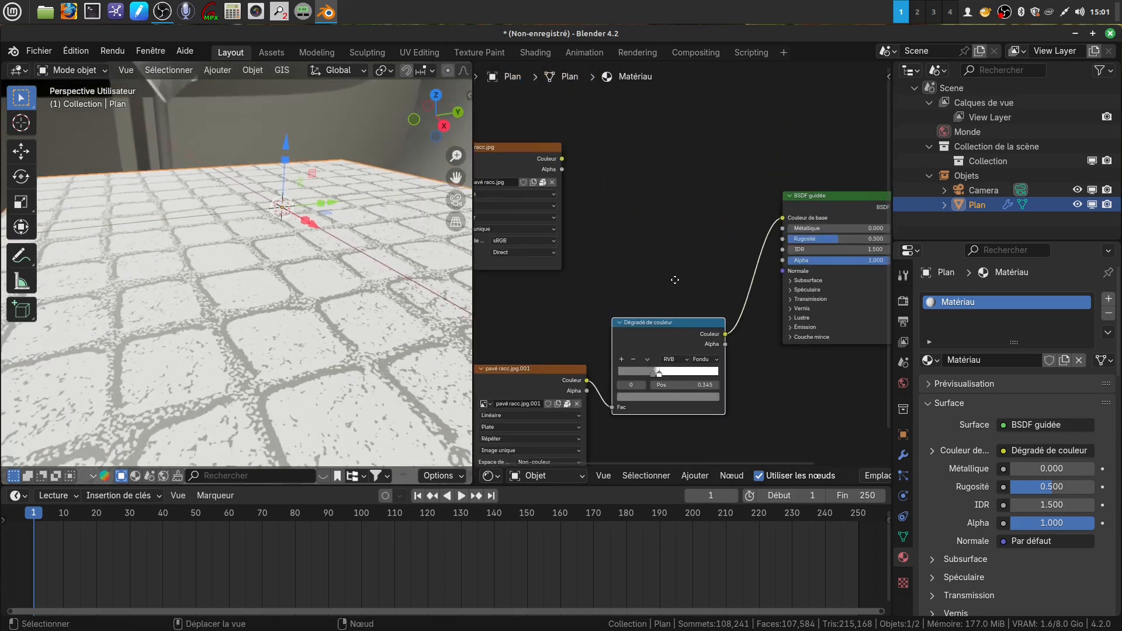
left_click_drag(563, 163, 775, 221)
scroll(757, 384, "down", 4)
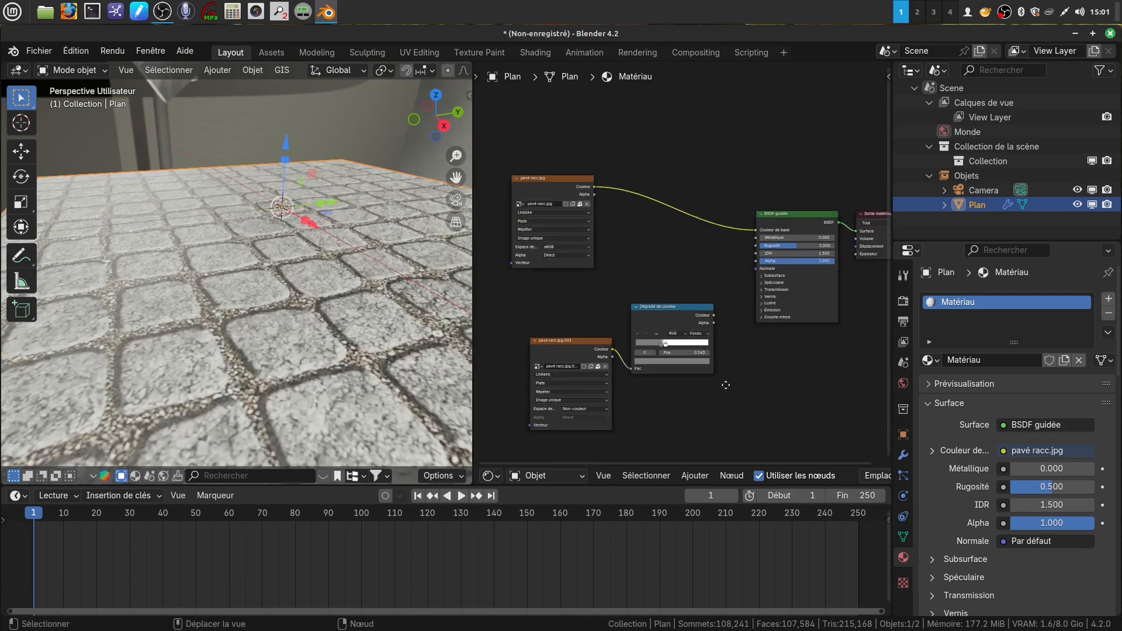
Move the pavé racc.jpg.001 texture and the Color Ramp node farther left to free space beside the Principled BSDF.
middle_click_drag(723, 383, 735, 308)
left_click_drag(569, 290, 502, 279)
left_click_drag(670, 240, 628, 279)
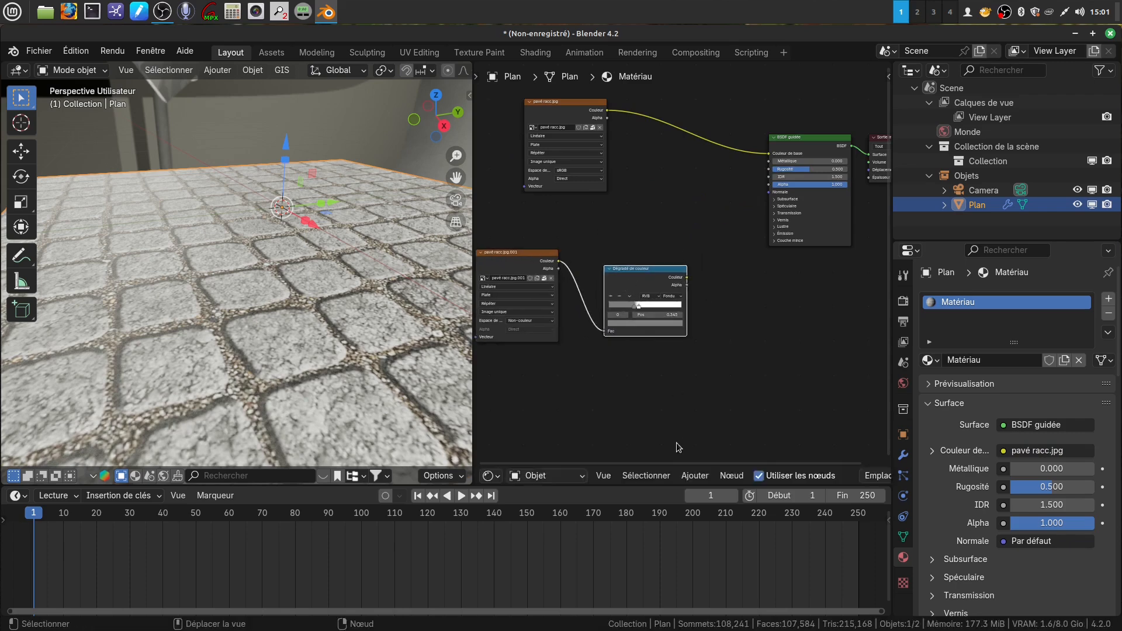
Add a Displacement node beside the Color Ramp and move the Material Output node down to its level.
left_click(695, 475)
mouse_move(714, 433)
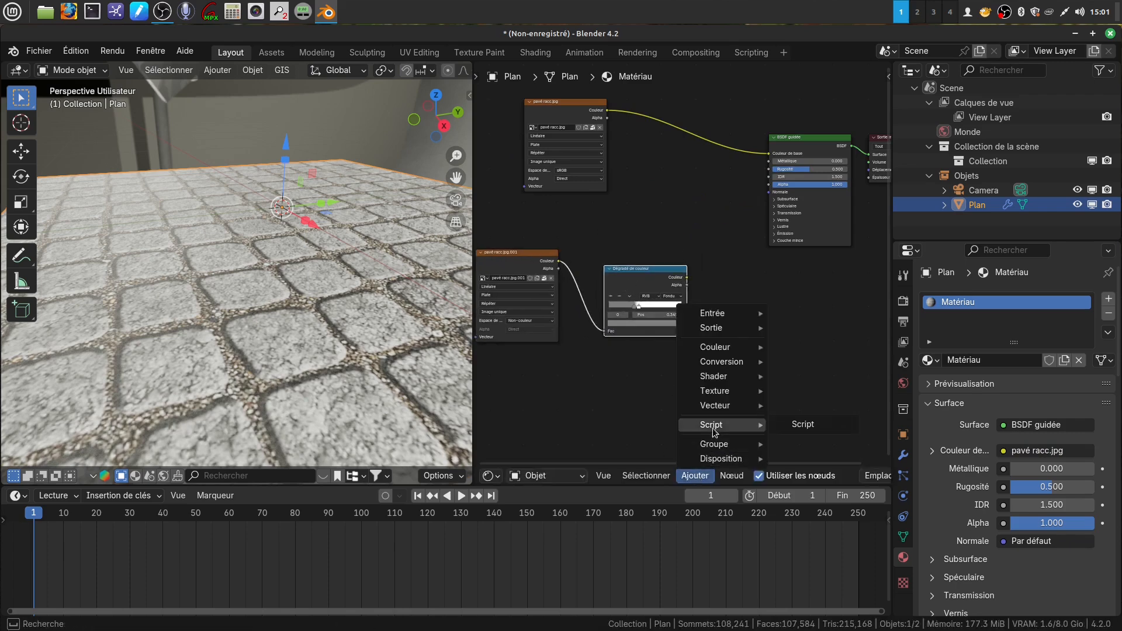
mouse_move(707, 407)
left_click(815, 420)
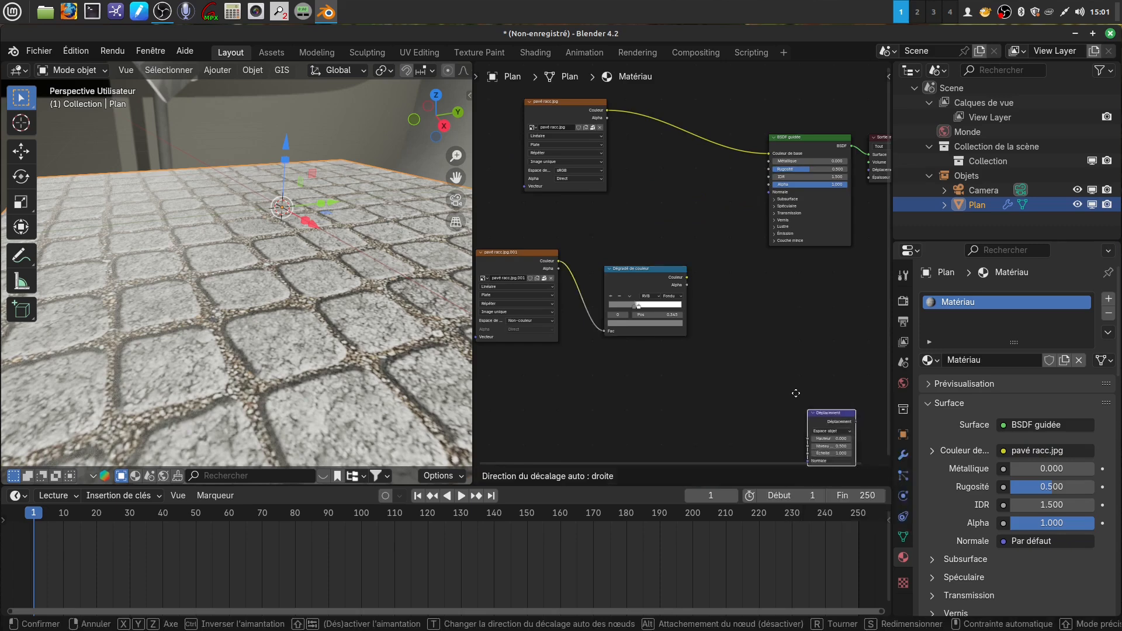
left_click(740, 295)
middle_click_drag(841, 320, 776, 326)
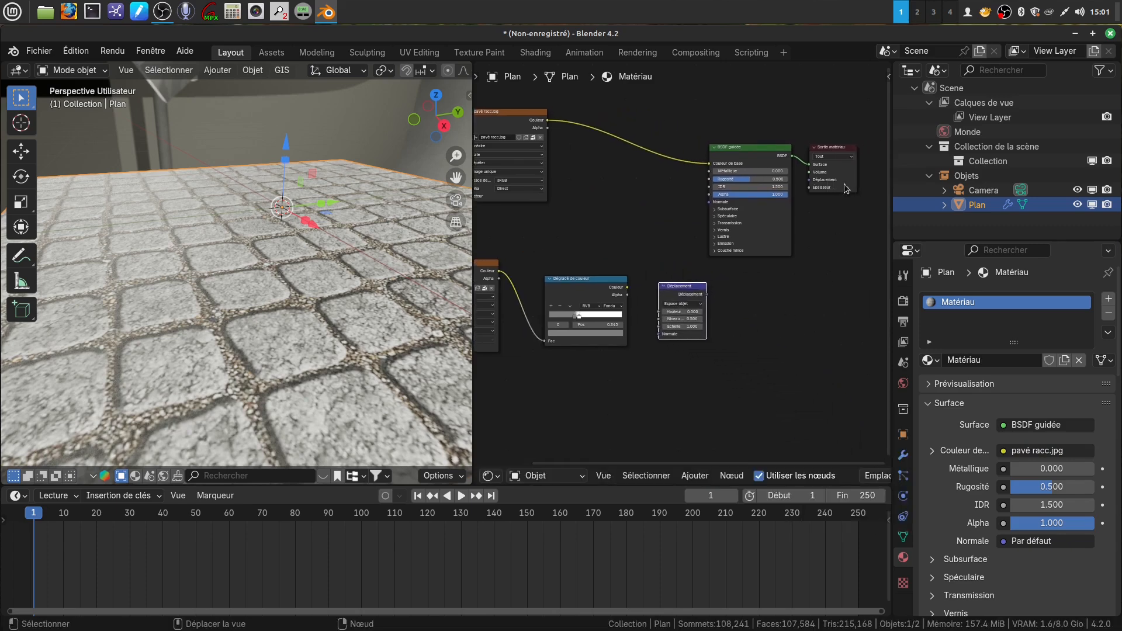
left_click_drag(843, 183, 858, 338)
scroll(802, 366, "up", 2)
scroll(795, 375, "up", 5)
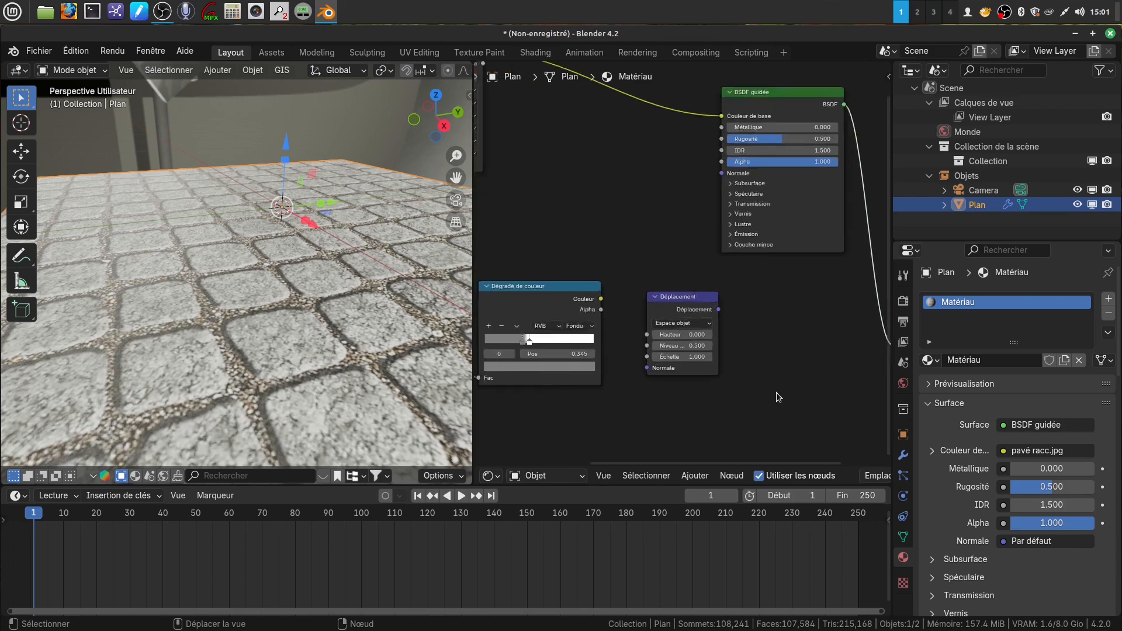
Connect the Color Ramp's Color to the Displacement node's Height, and its Displacement output to the Material Output's Displacement.
left_click_drag(586, 304, 640, 346)
scroll(771, 391, "down", 4)
middle_click_drag(765, 376, 673, 369)
left_click_drag(630, 306, 778, 359)
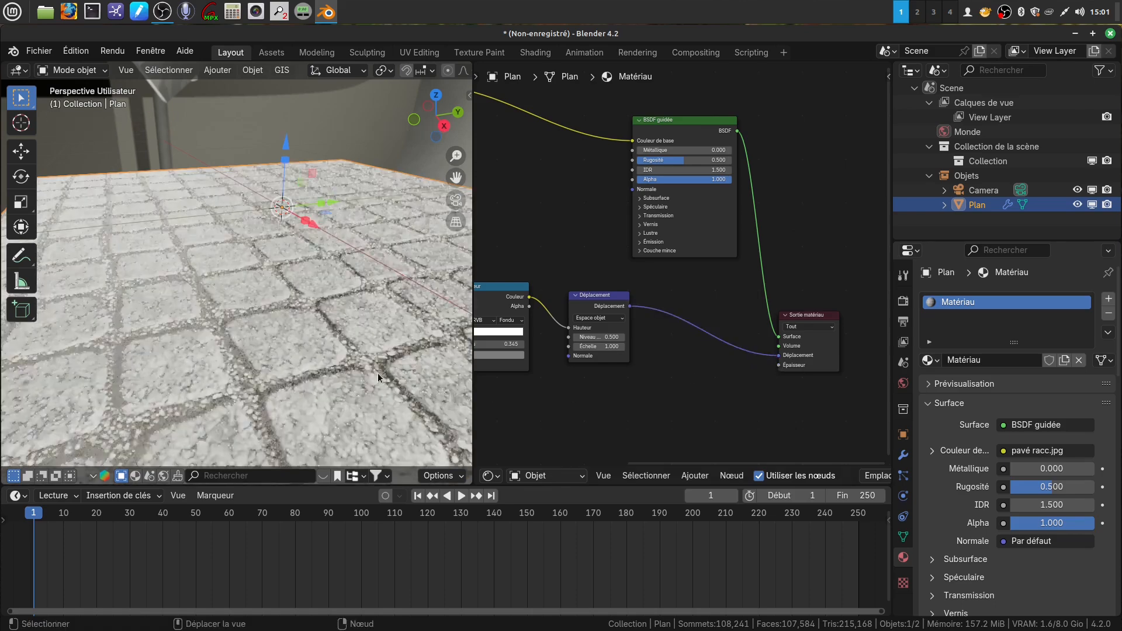
Examine the paving's bump relief on the plane from low viewing angles.
middle_click_drag(387, 361, 363, 327)
middle_click_drag(674, 411, 734, 402)
scroll(734, 406, "up", 1)
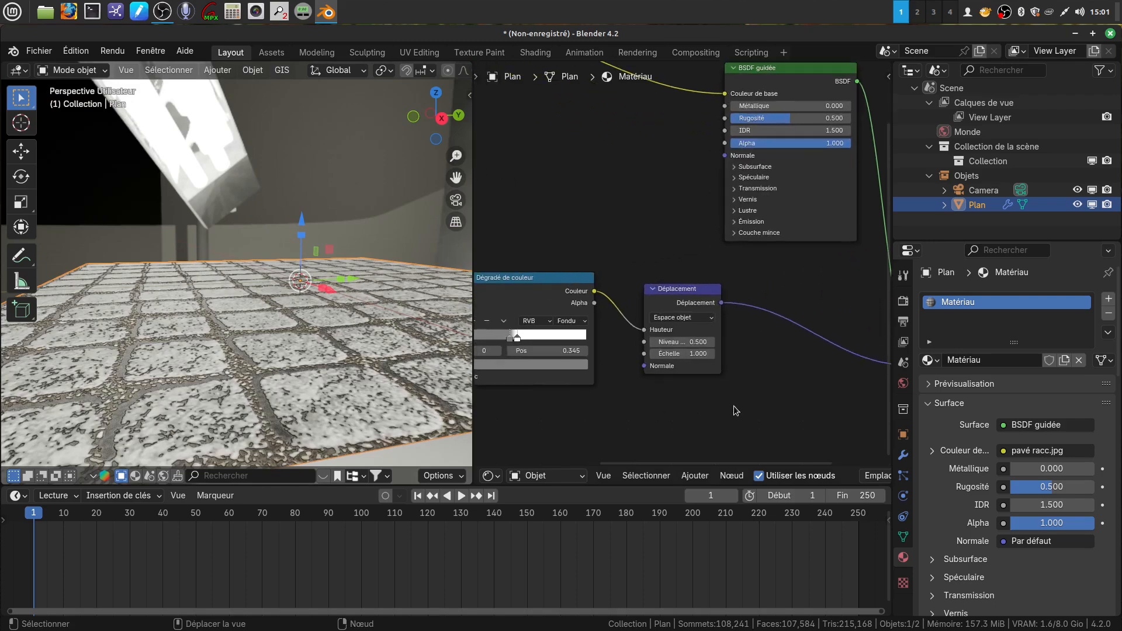
middle_click_drag(649, 409, 683, 400)
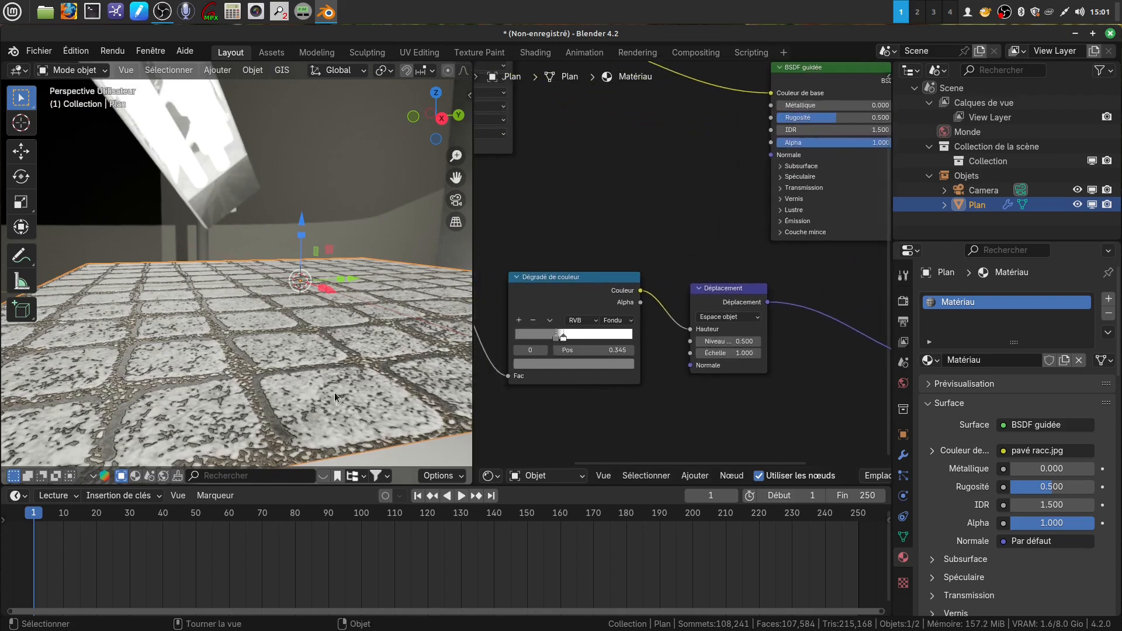
middle_click_drag(334, 392, 359, 402)
scroll(359, 402, "down", 2)
scroll(548, 411, "down", 1)
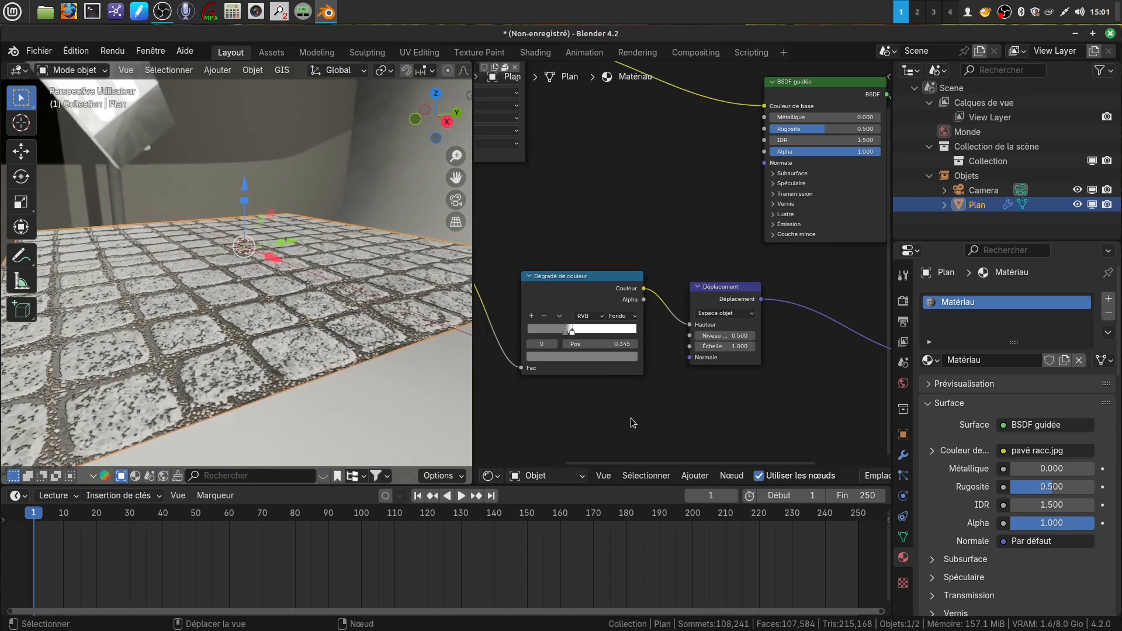
middle_click_drag(635, 415, 614, 413)
Widen the node editor, show the material's settings and set its displacement method to Displacement and Bump (Déplacement et relief).
left_click_drag(473, 400, 348, 400)
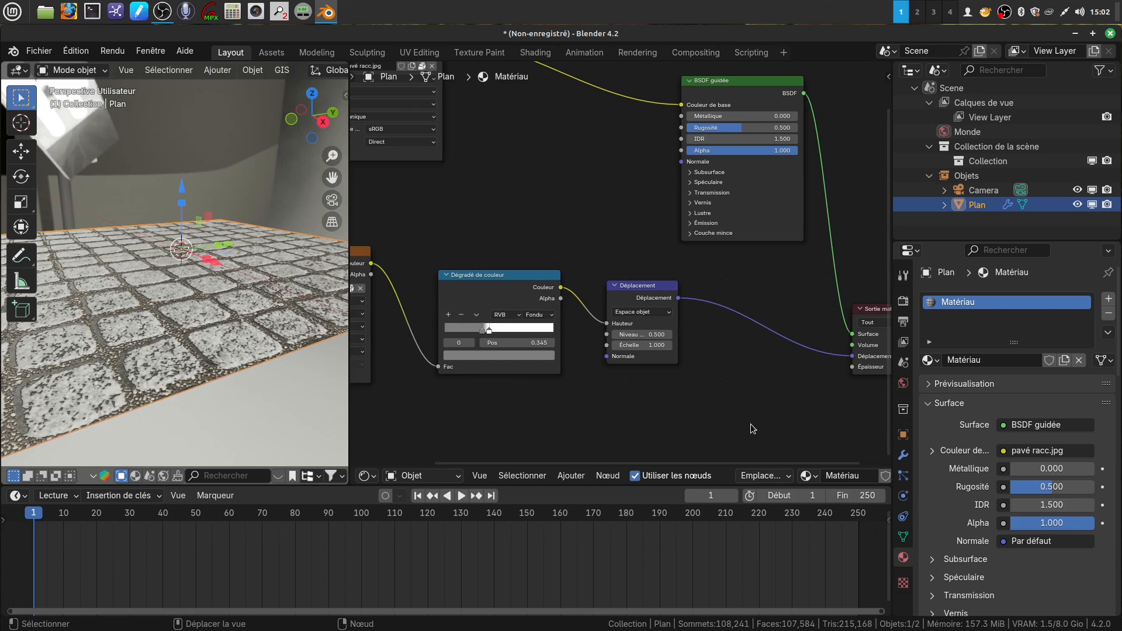
middle_click_drag(717, 419, 666, 399)
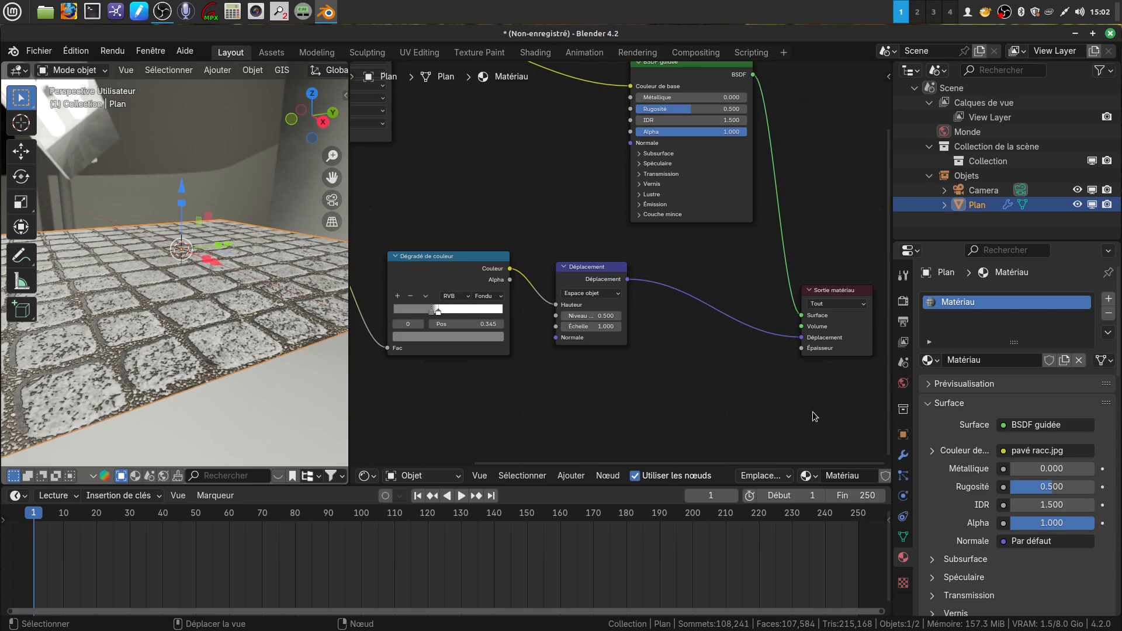
left_click(438, 256)
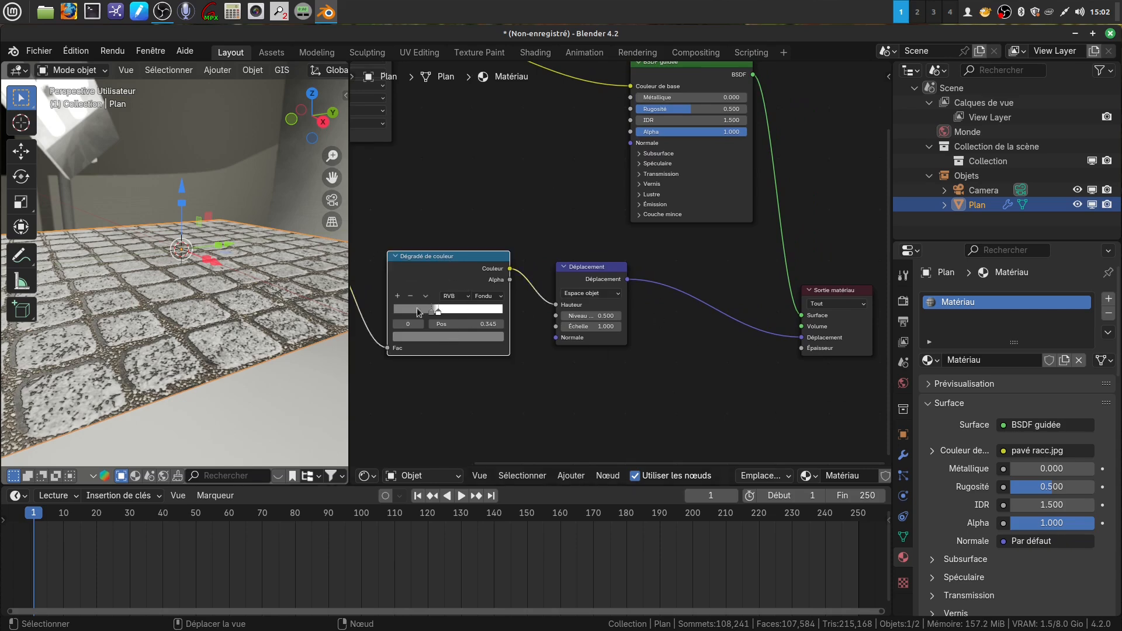
key("n")
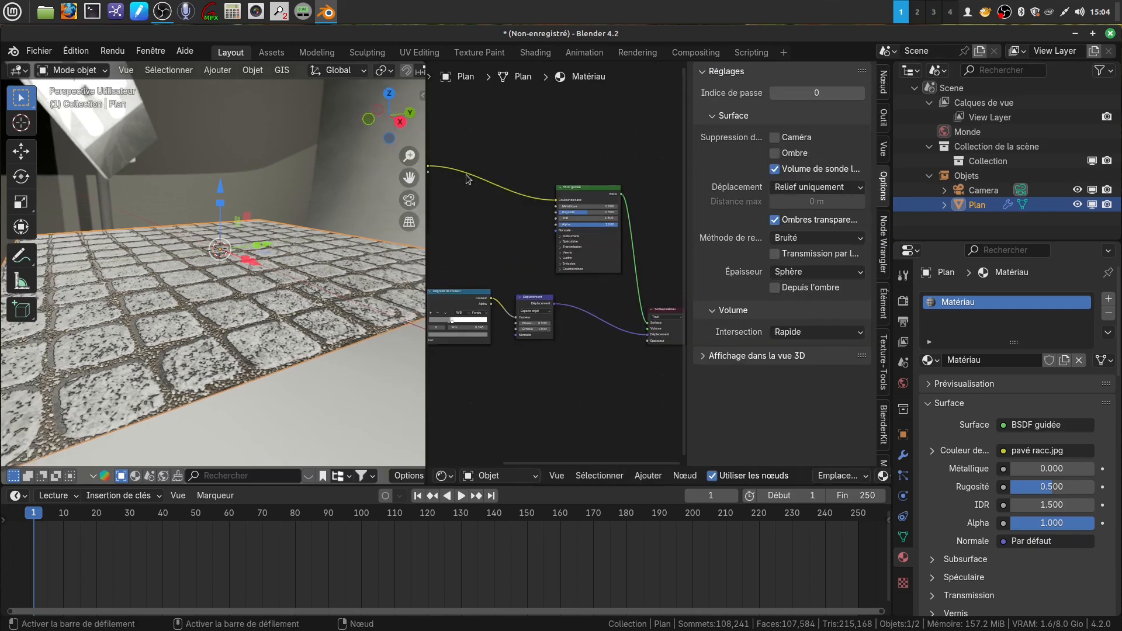
mouse_move(596, 393)
middle_mouse_down()
mouse_move(621, 388)
mouse_move(606, 390)
middle_mouse_up()
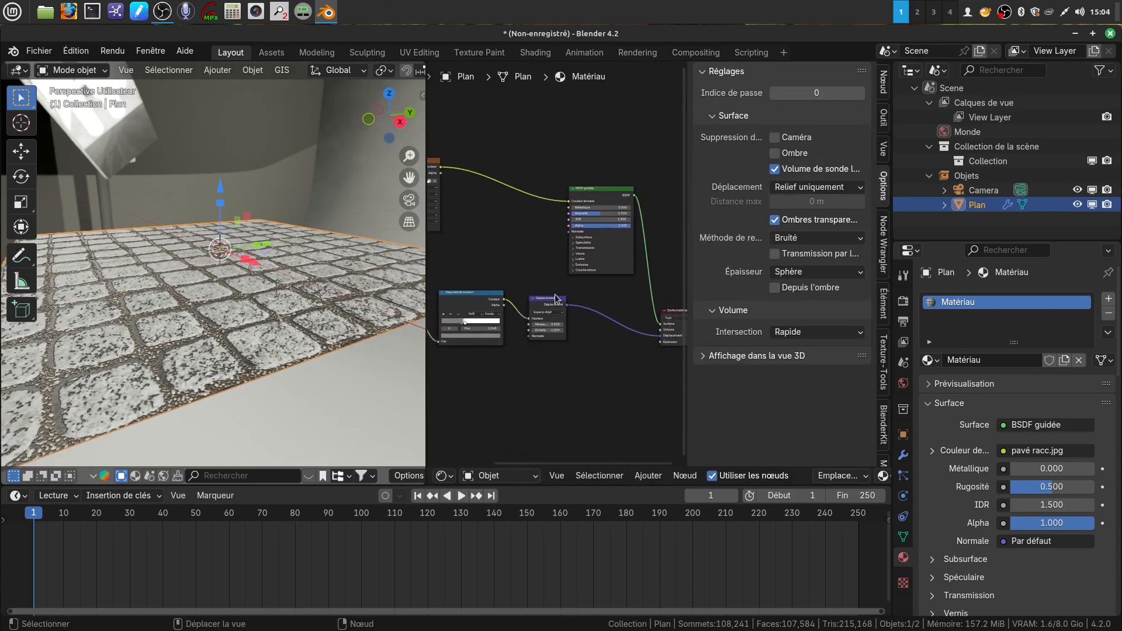
left_click(545, 304)
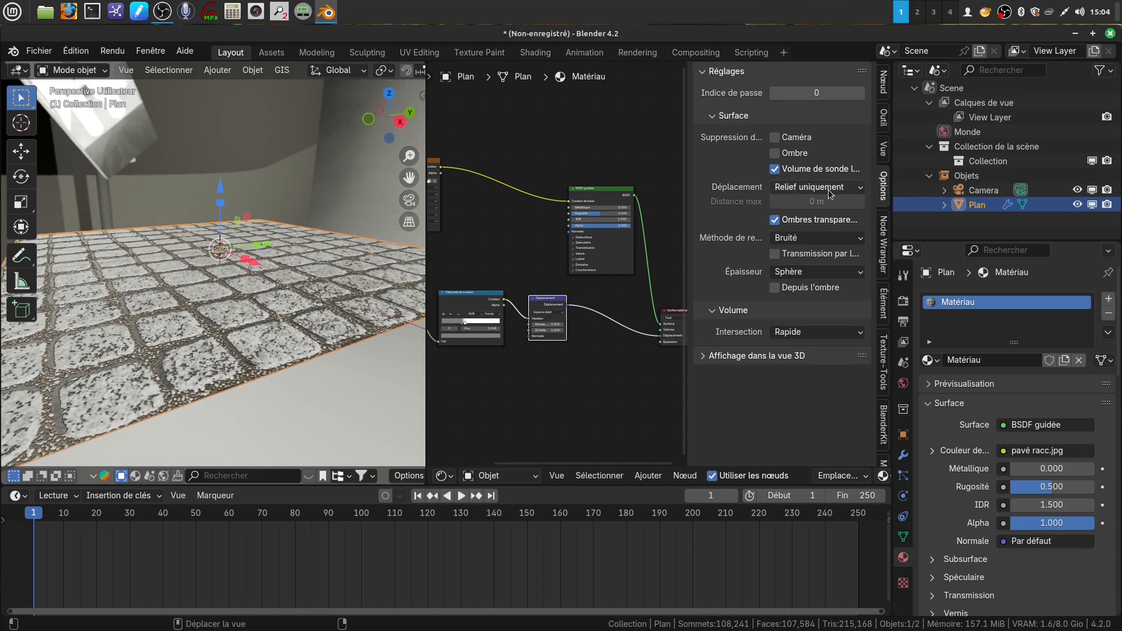
left_click(860, 188)
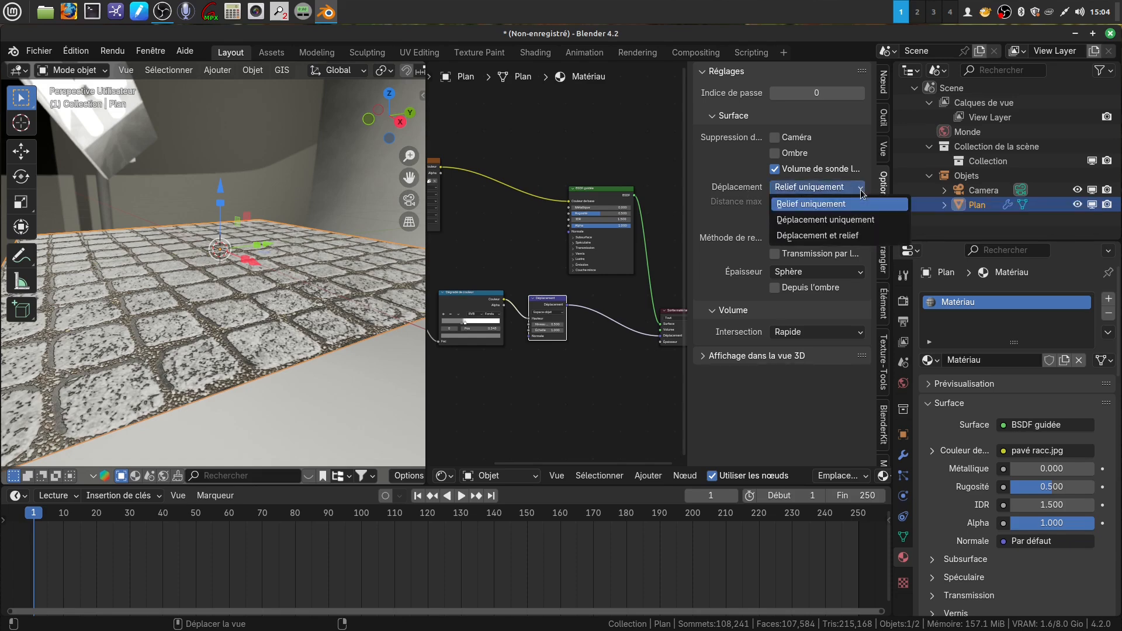
left_click(855, 236)
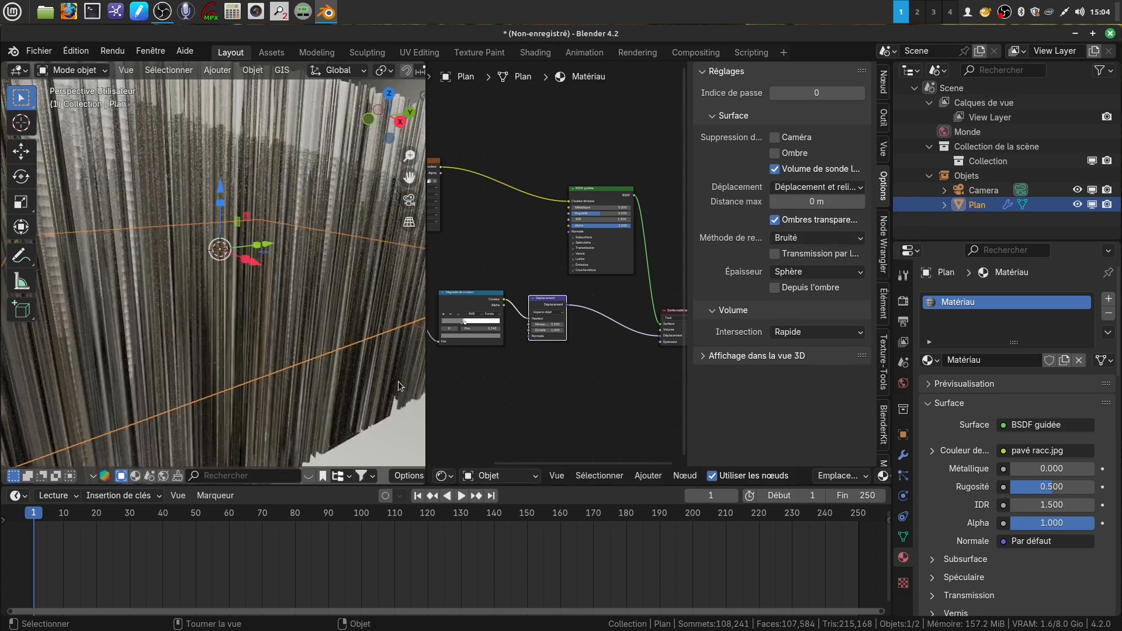
Hide the node editor's sidebar and lower the Displacement node's Scale (Échelle) to 0.100.
scroll(513, 400, "up", 4)
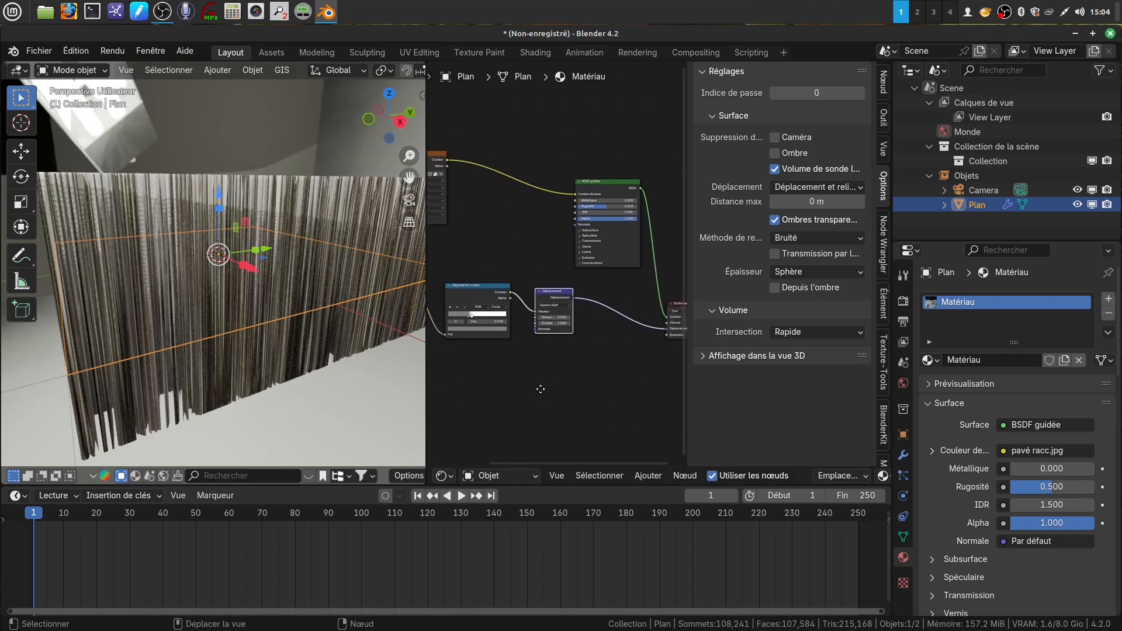
scroll(607, 425, "up", 2)
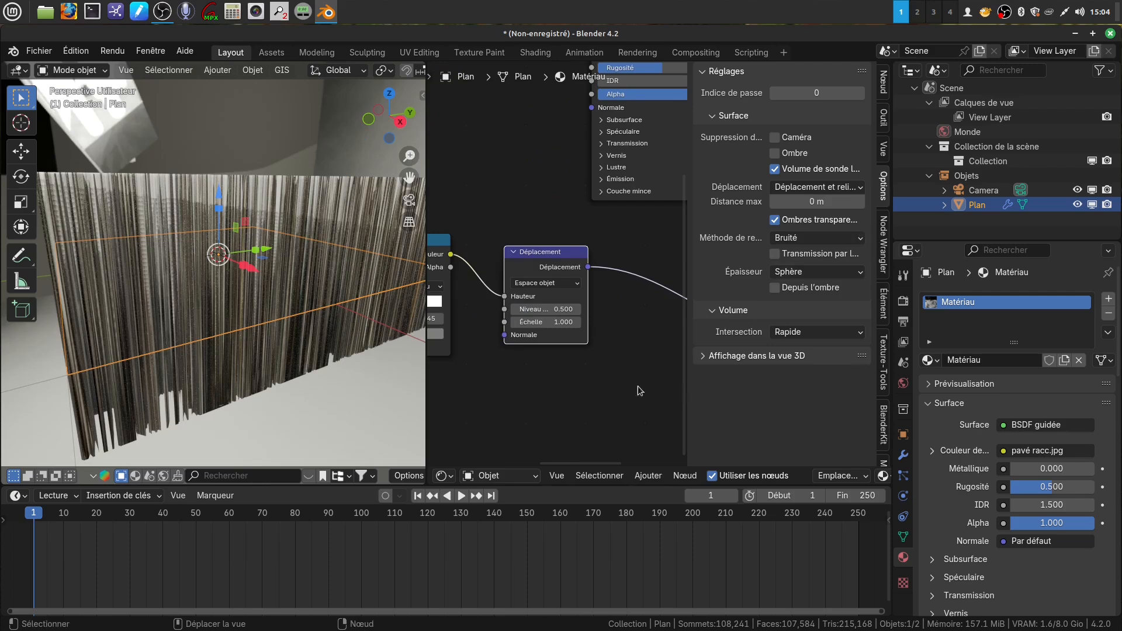
key("n")
scroll(633, 405, "up", 3)
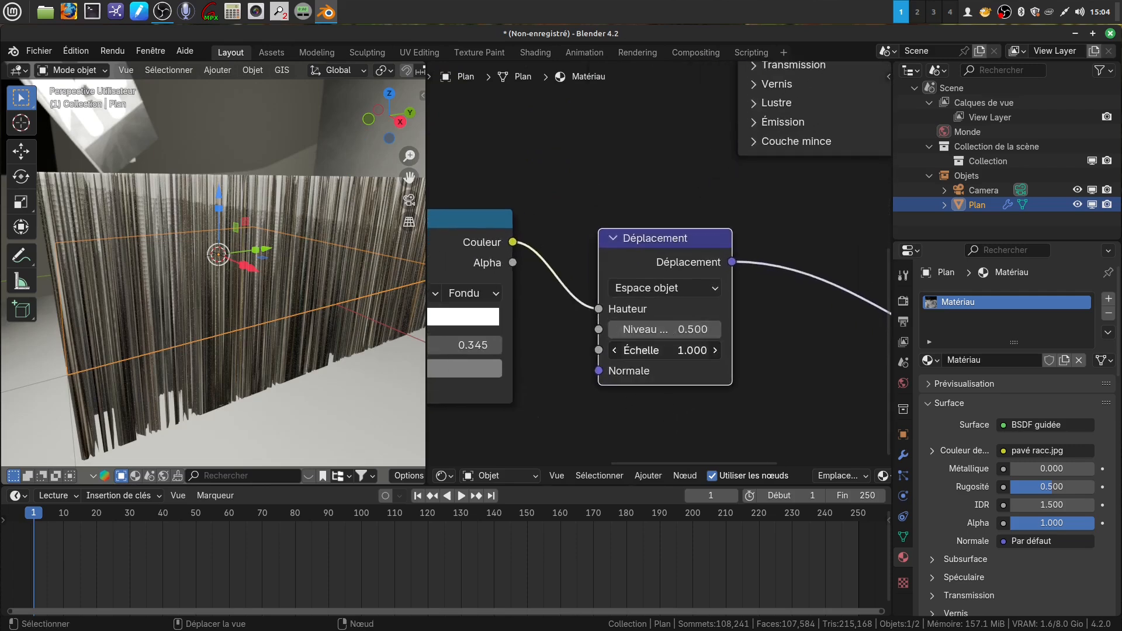
left_click_drag(664, 350, 617, 355)
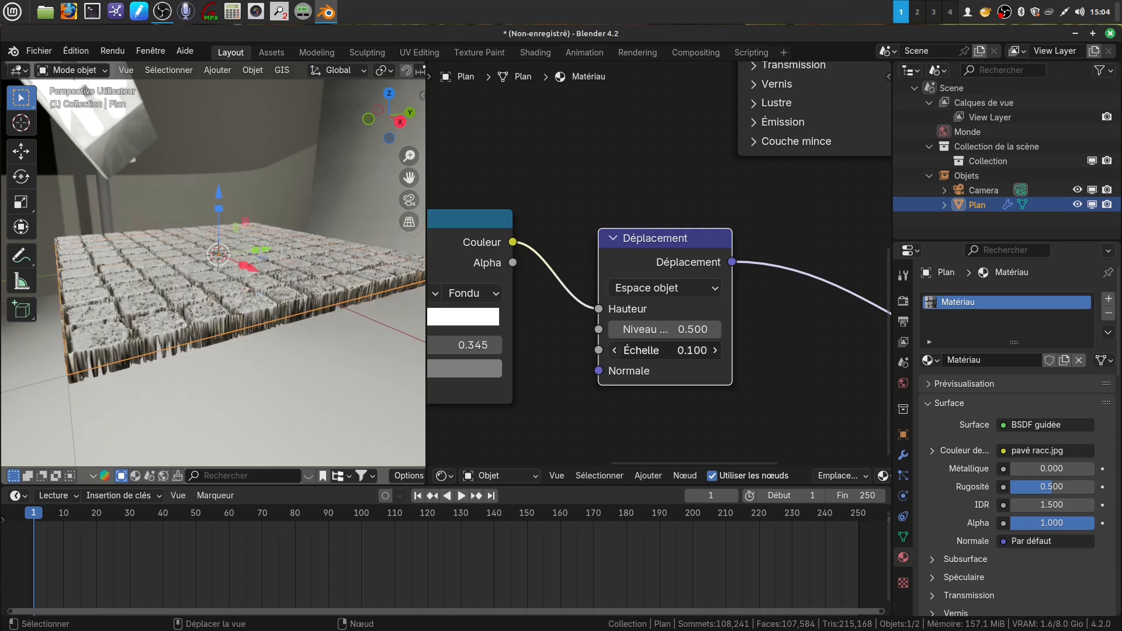
Set the Displacement node's Scale to 0.05 and check the relief at the plane's edge.
left_click(687, 348)
key("BackSpace")
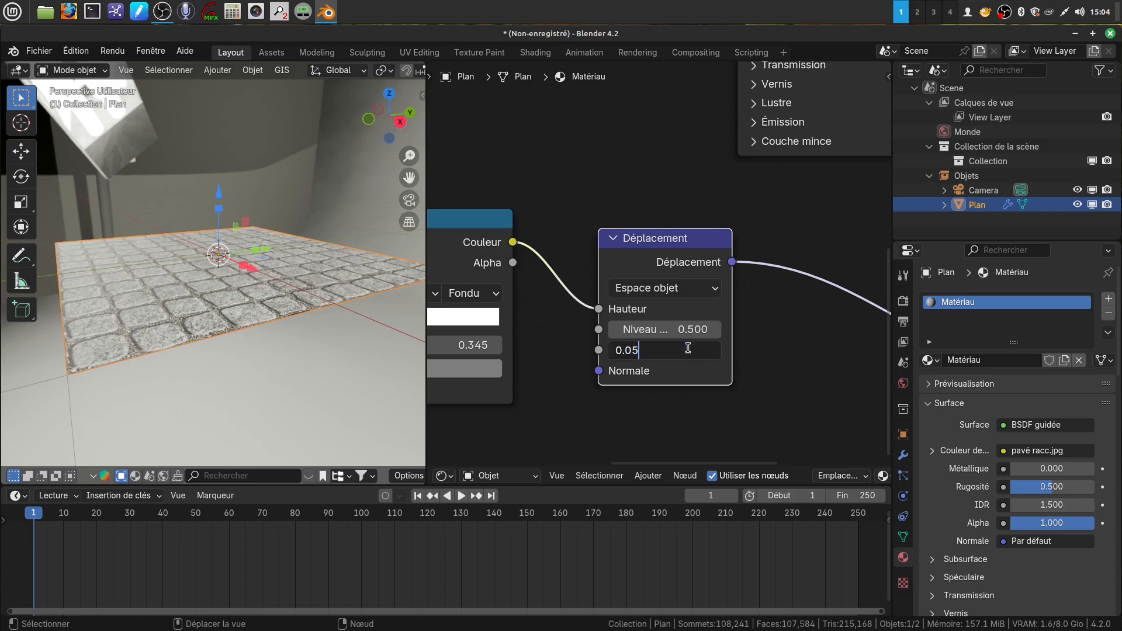
type("0.05")
key("Return")
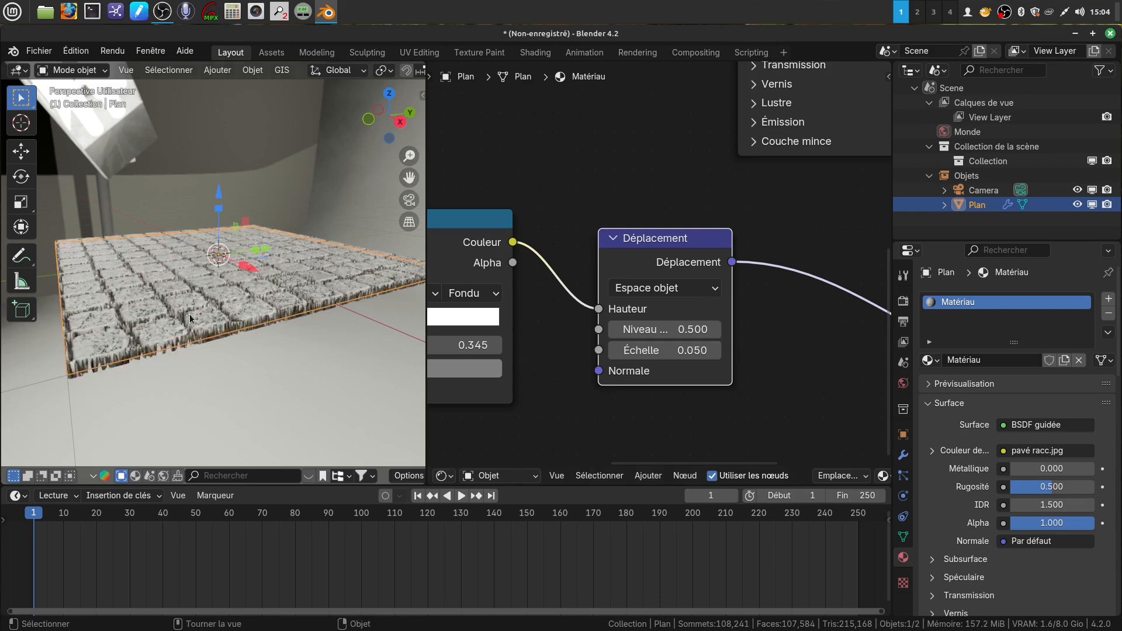
scroll(230, 342, "up", 3)
middle_click_drag(230, 343, 208, 326)
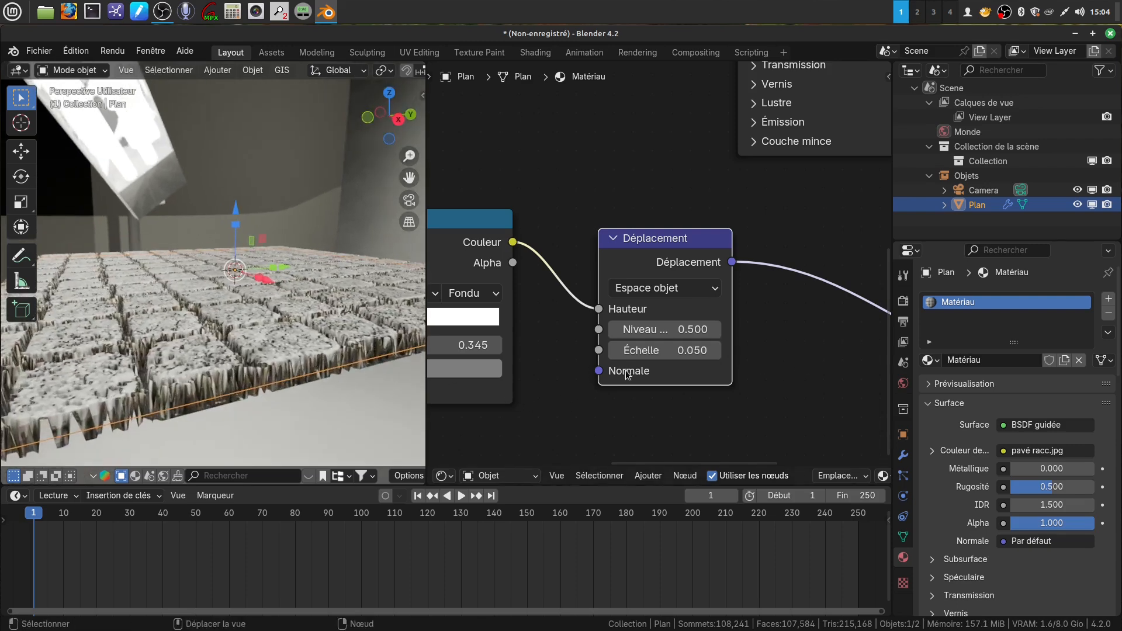
Reduce the Displacement node's Scale to 0.01 and view the stones up close.
left_click(679, 350)
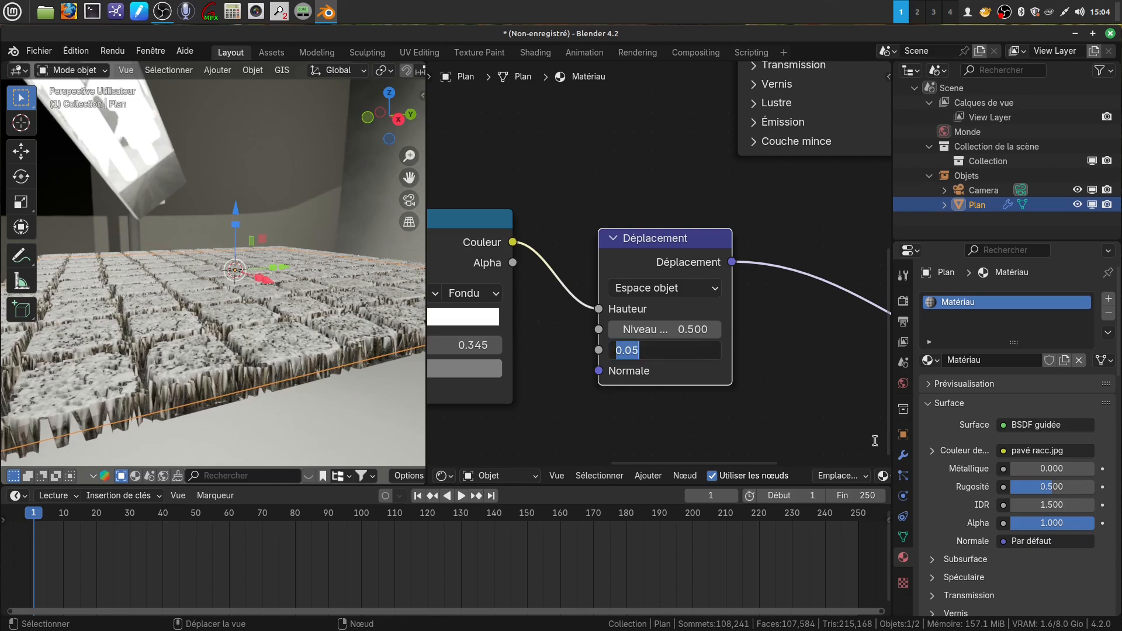
key("BackSpace")
type("0.01")
key("Return")
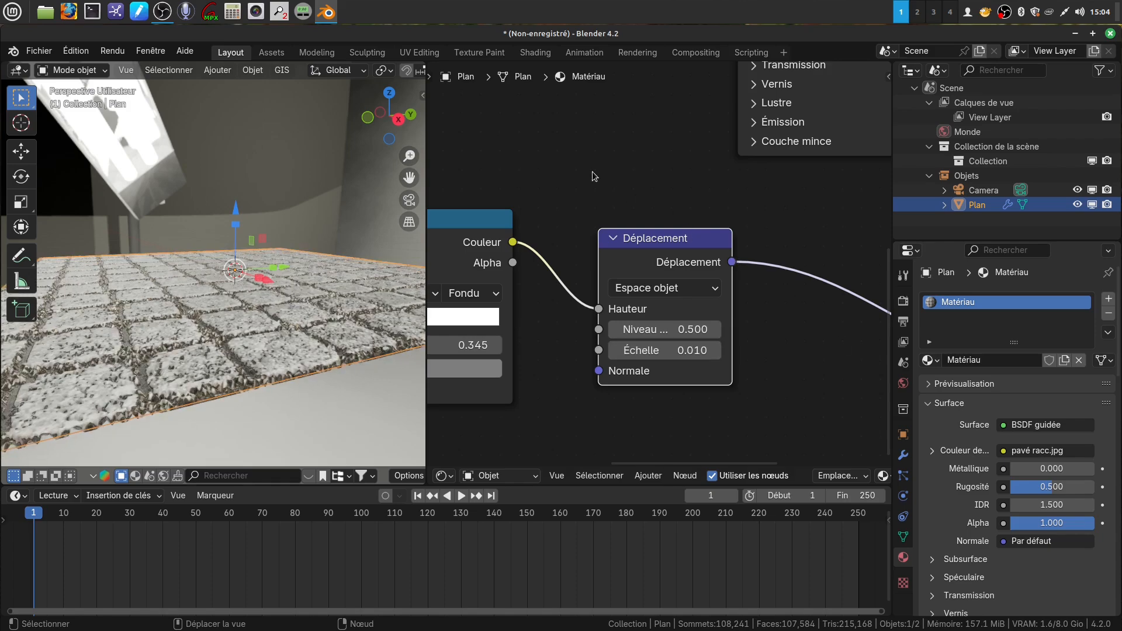
middle_click_drag(285, 293, 254, 272)
middle_click_drag(258, 383, 273, 336)
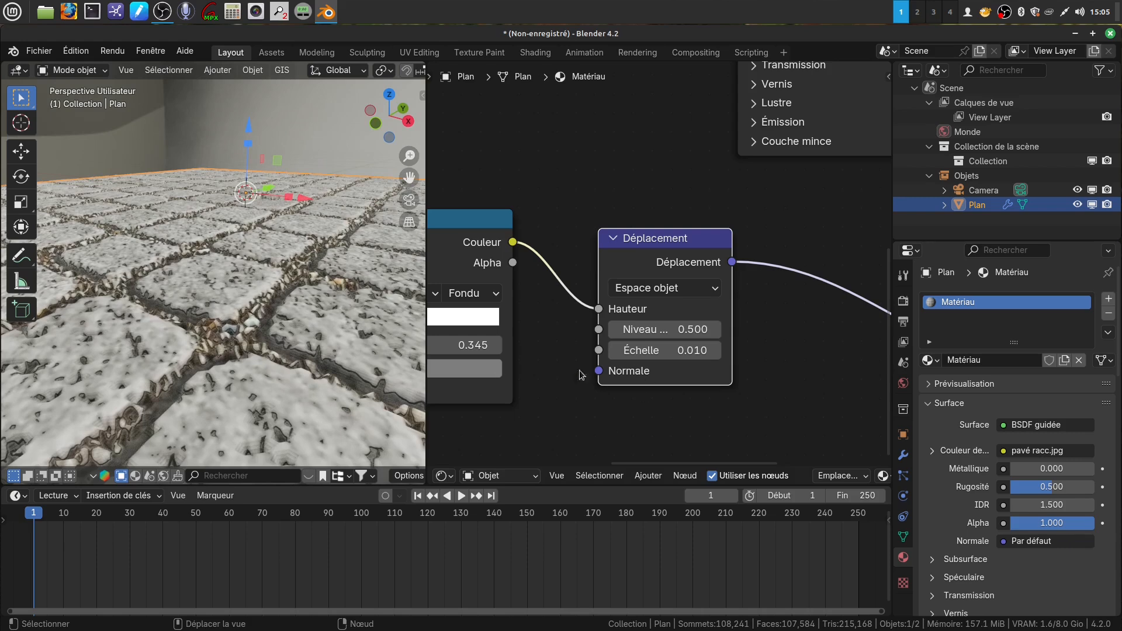
Set the Displacement node's Scale to 0.005.
scroll(678, 444, "up", 2)
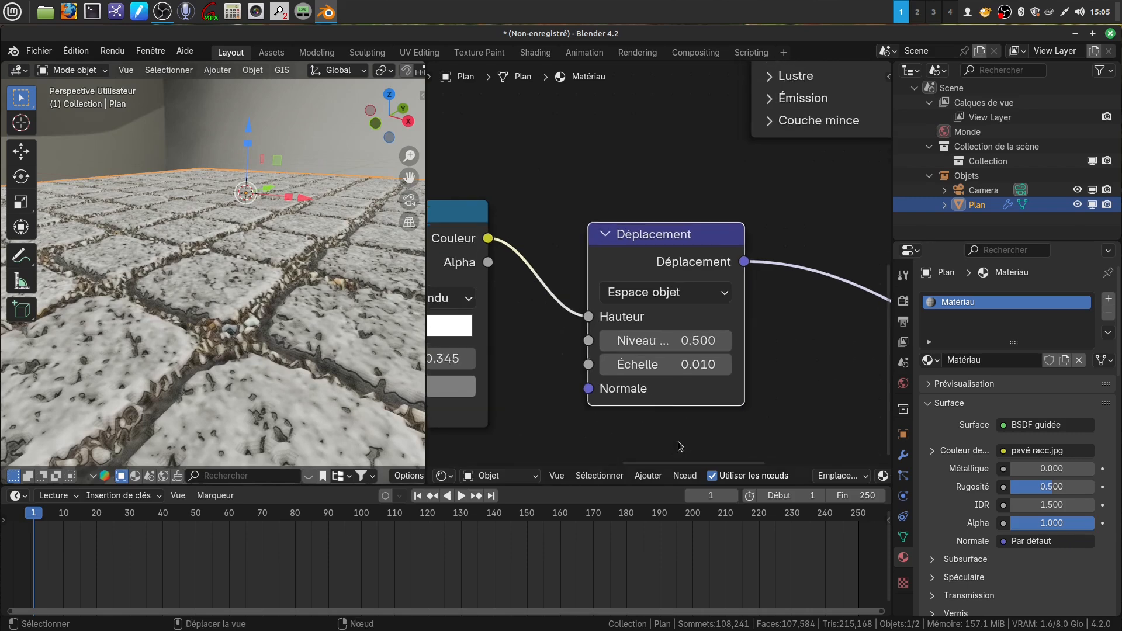
middle_click_drag(662, 409, 660, 367)
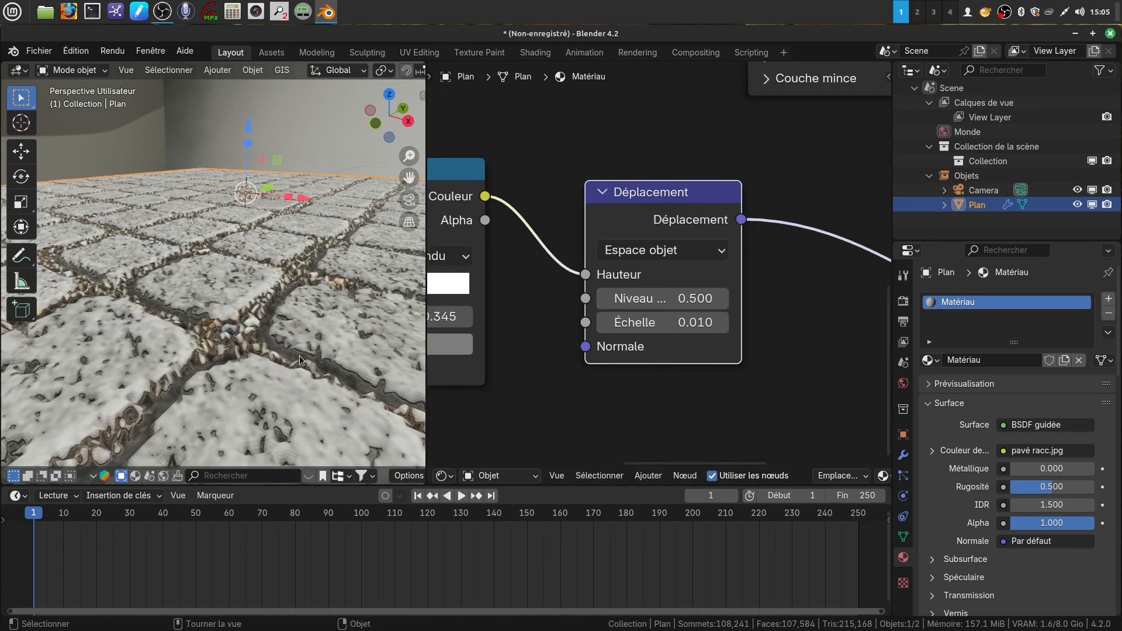
left_click(704, 322)
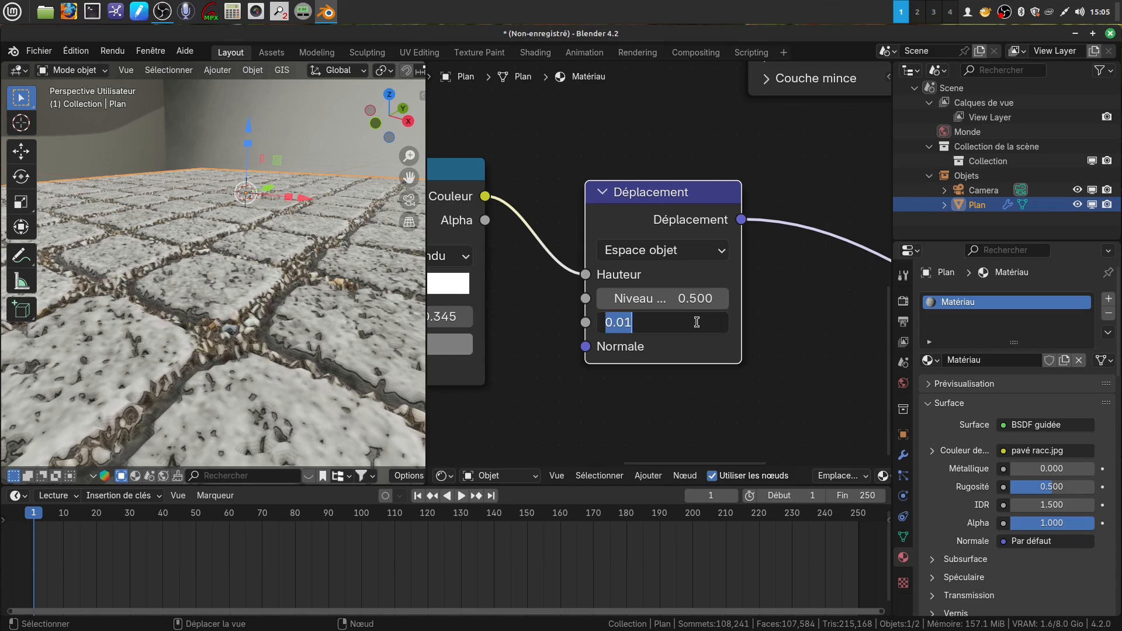
left_click(666, 321)
key("BackSpace")
type("0")
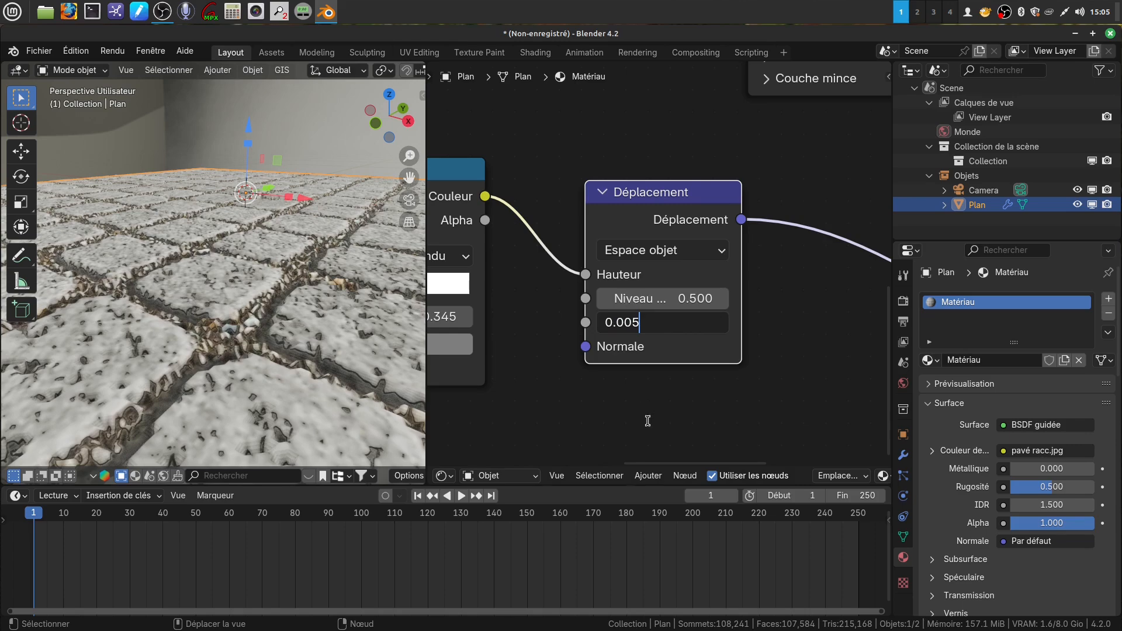
type("5")
key("Return")
Inspect the displaced paving from several sides and distances, with the 3D viewport widened.
middle_click_drag(307, 359, 55, 356)
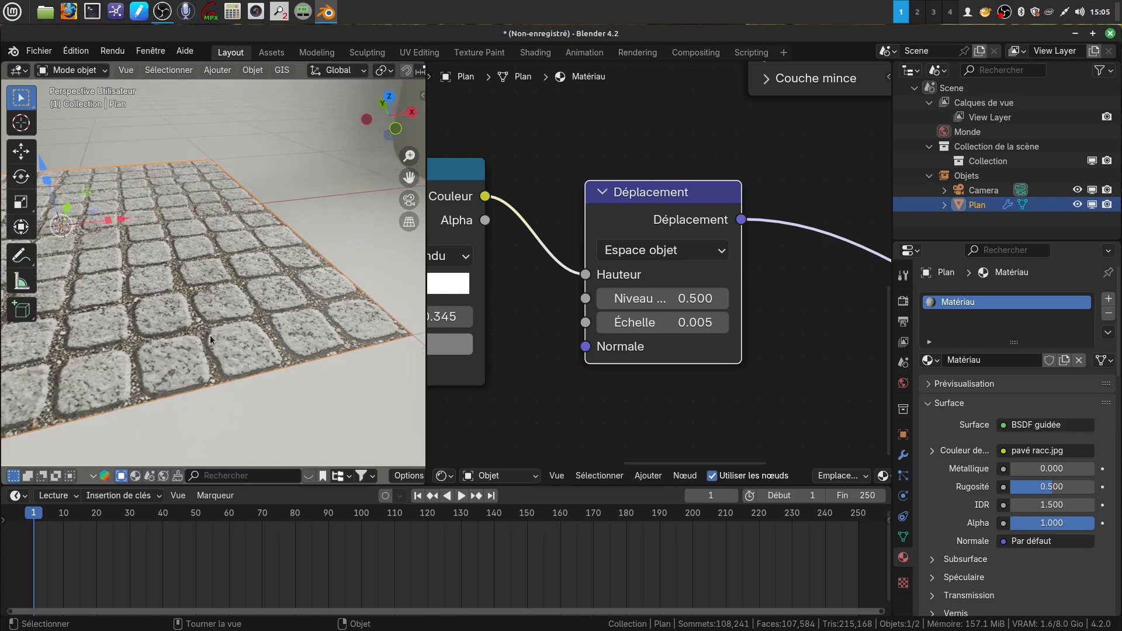
middle_click_drag(209, 335, 309, 282)
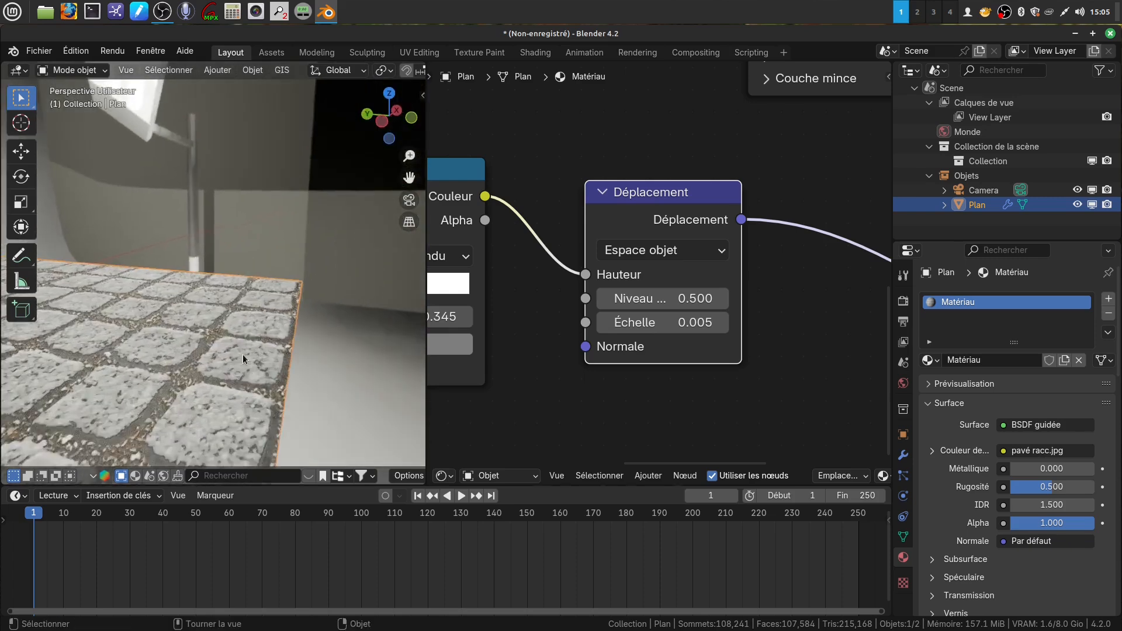
middle_click_drag(222, 355, 164, 365)
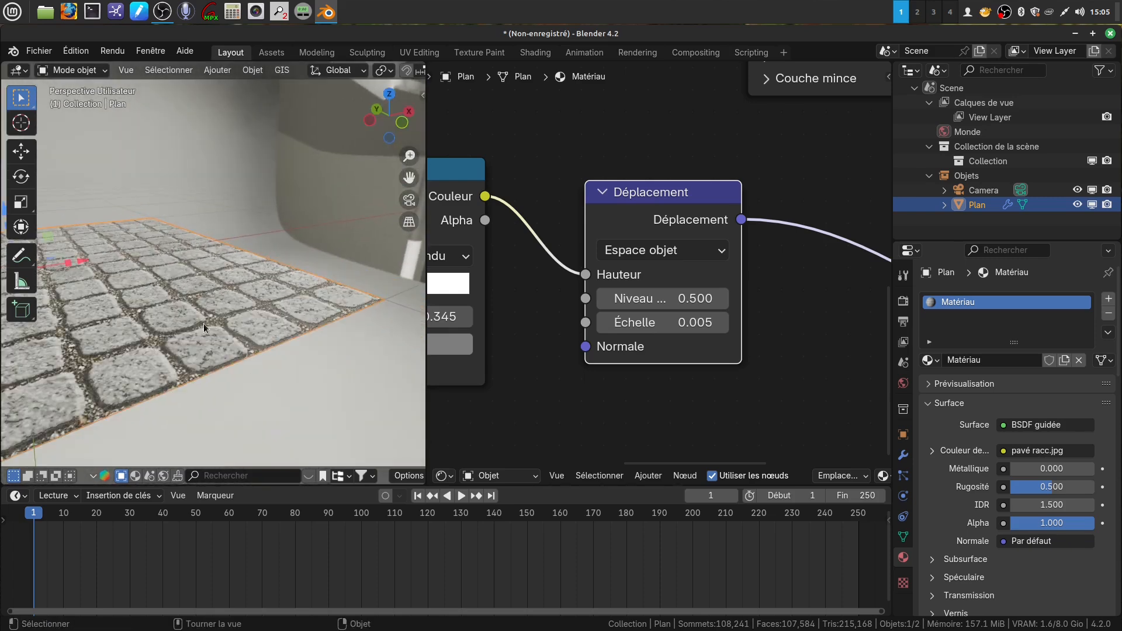
left_click_drag(433, 413, 496, 404)
middle_click_drag(221, 353, 257, 323, "shift")
scroll(268, 367, "up", 4)
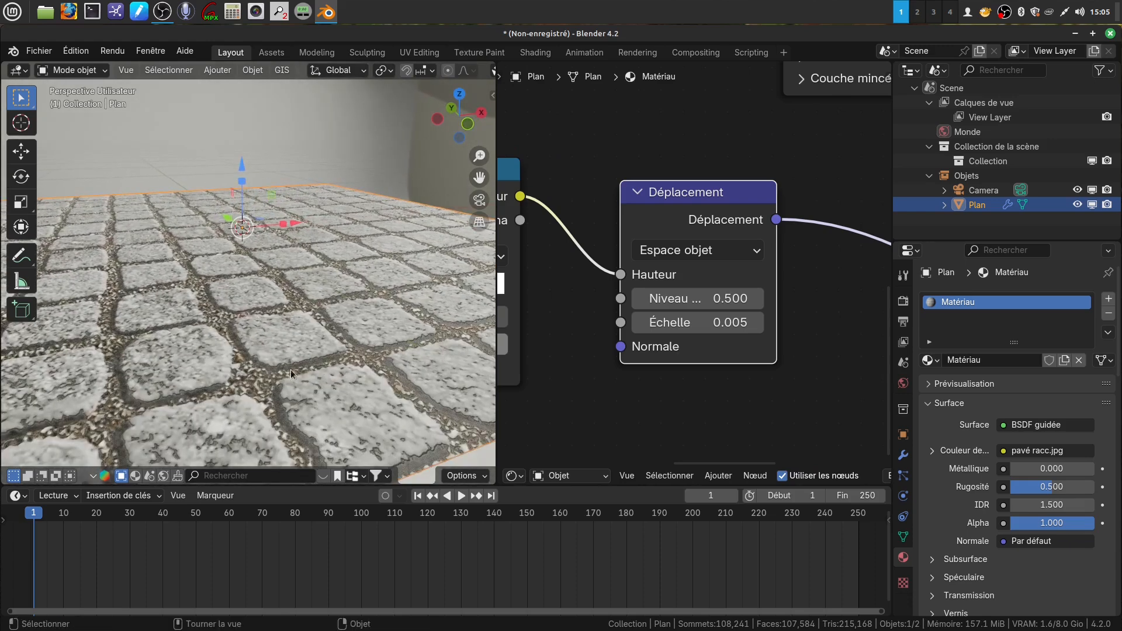
scroll(264, 409, "down", 4)
mouse_move(275, 388)
middle_mouse_down()
mouse_move(257, 379)
mouse_move(276, 382)
middle_mouse_up()
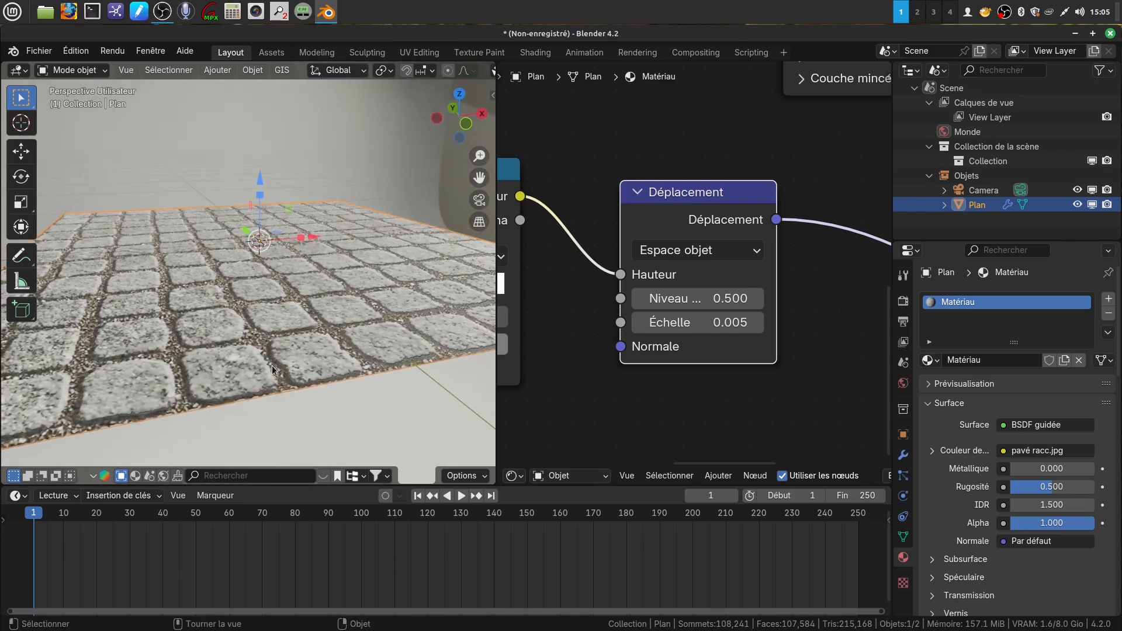
scroll(255, 351, "up", 1)
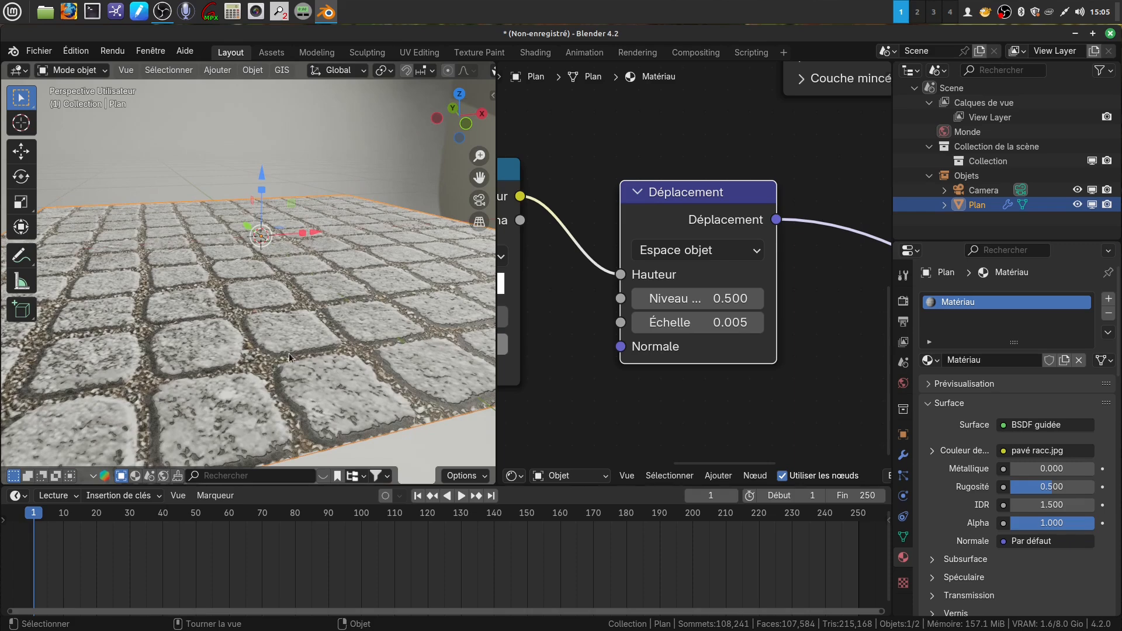
scroll(259, 383, "up", 1)
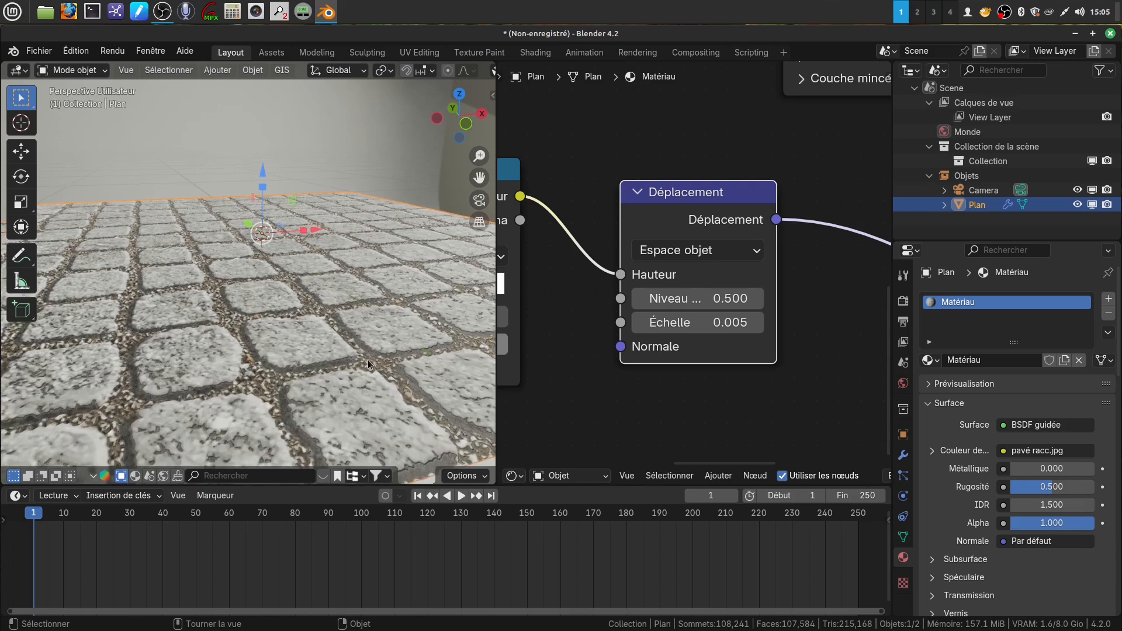
scroll(391, 352, "down", 2)
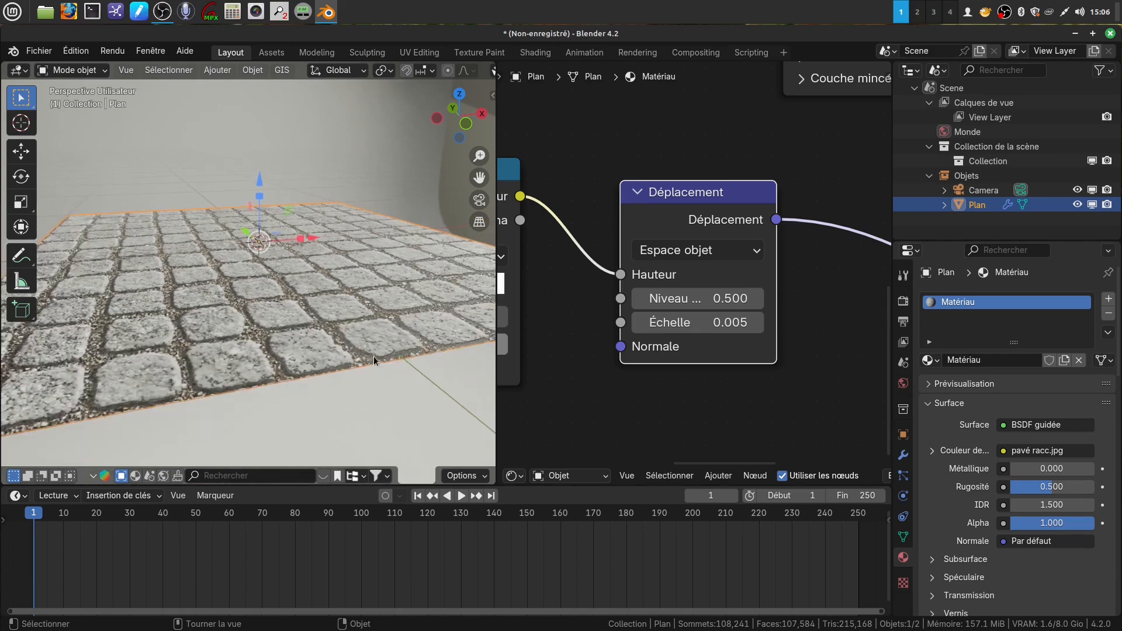
middle_click_drag(374, 356, 432, 351)
Duplicate the Dégradé de couleur node, place the copy above the original, and move the copy's grey stop to position 0.520.
scroll(579, 412, "down", 2)
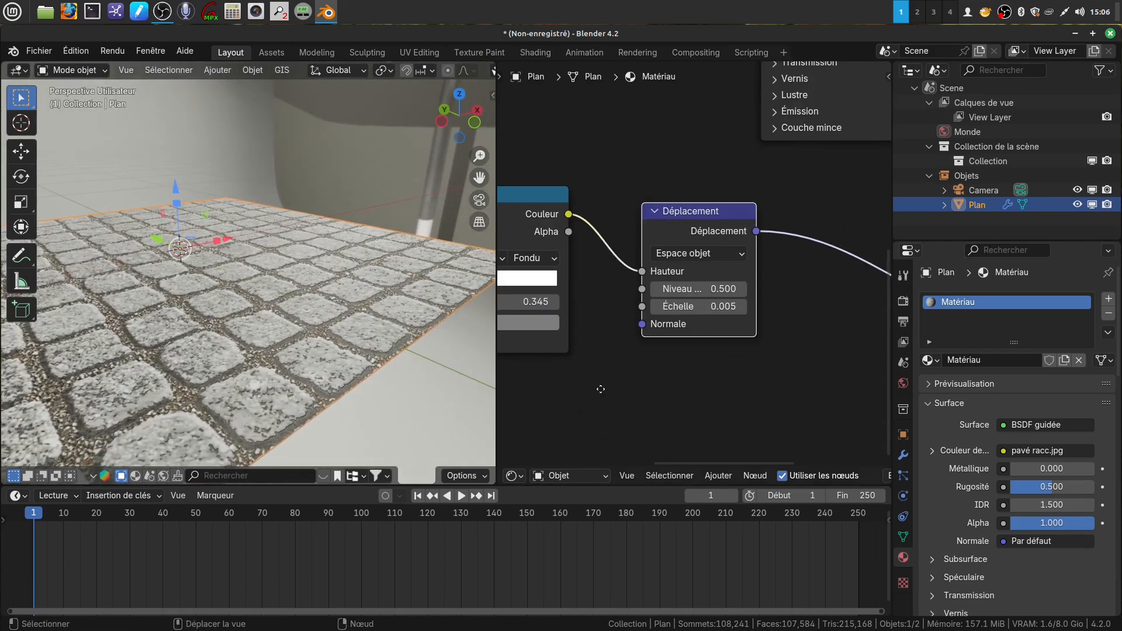
scroll(581, 409, "down", 3)
middle_click_drag(584, 405, 704, 443)
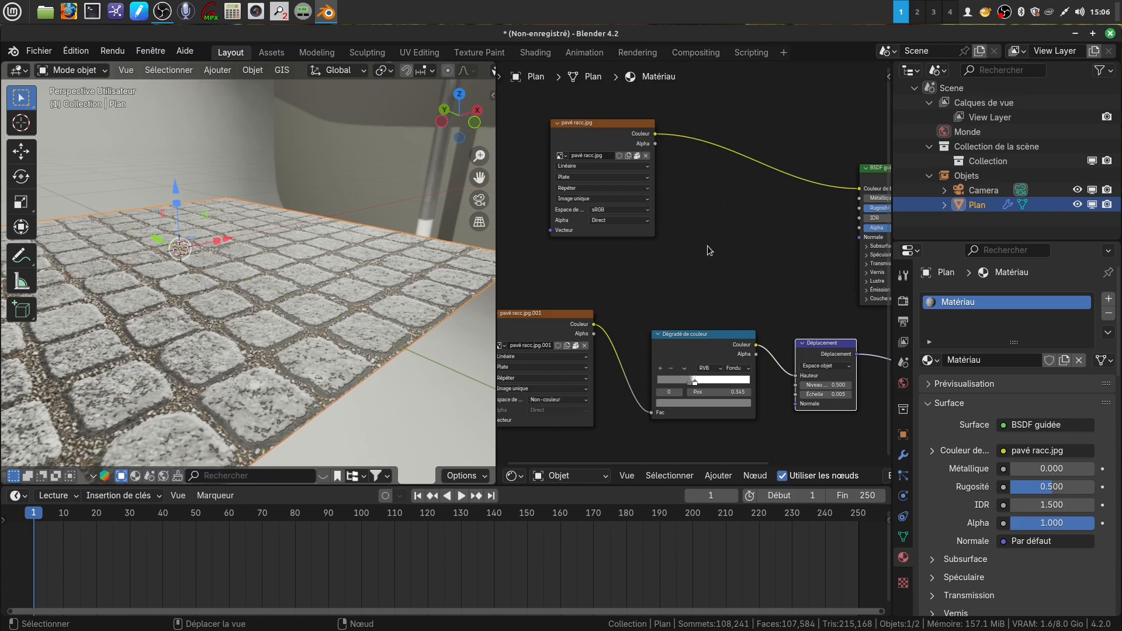
left_click(702, 350)
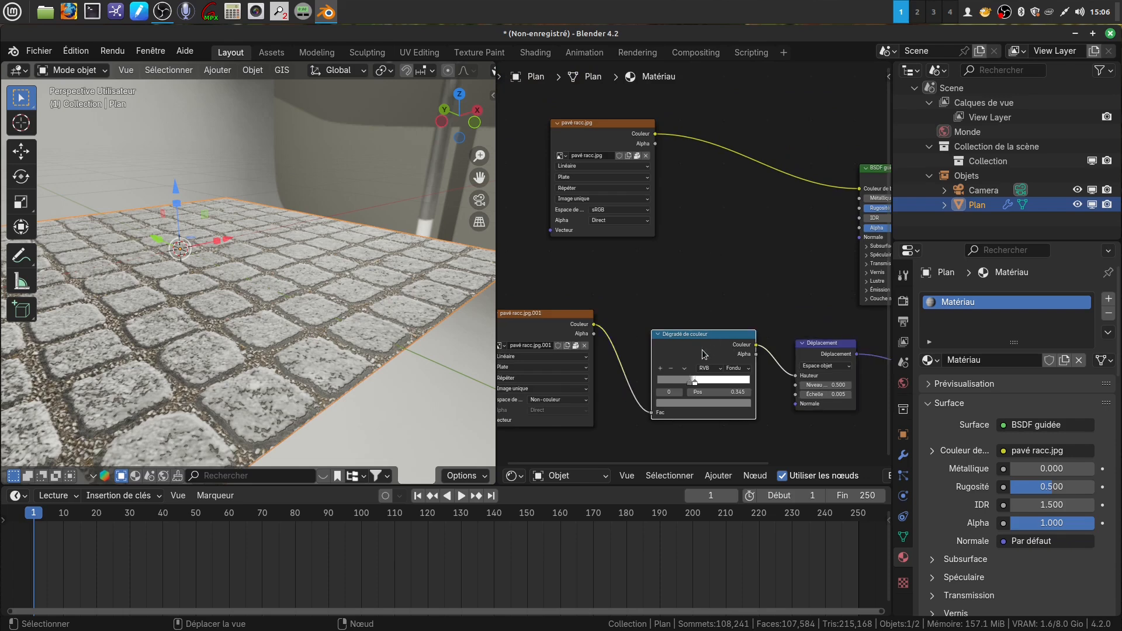
right_click(702, 348)
left_click(669, 349)
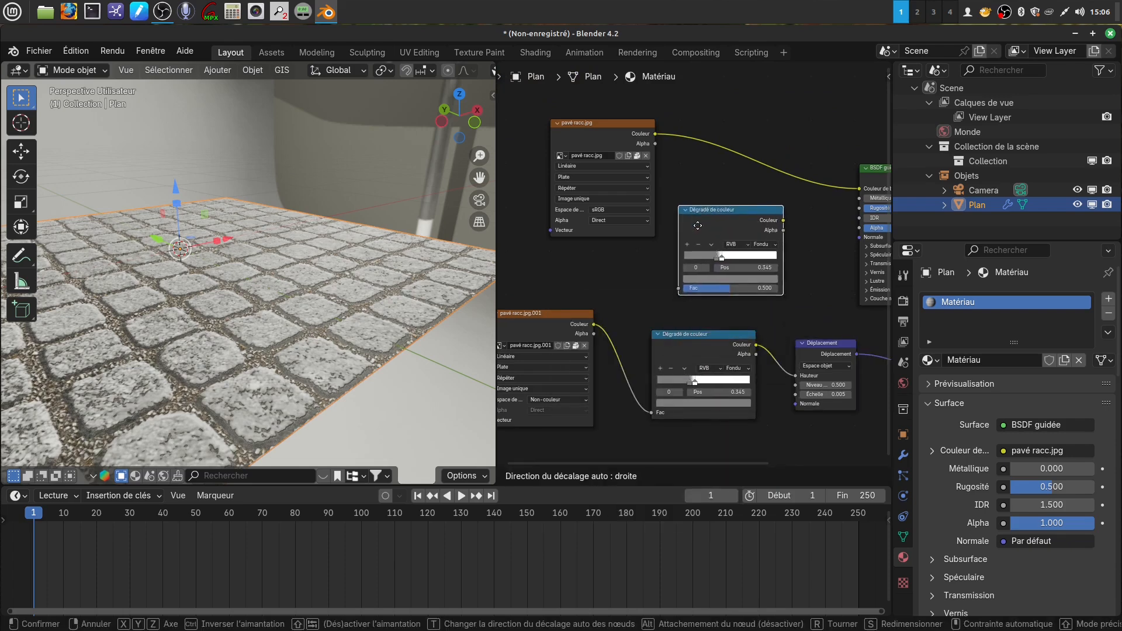
left_click(723, 261)
mouse_move(723, 261)
left_mouse_down()
mouse_move(712, 260)
mouse_move(733, 262)
left_mouse_up()
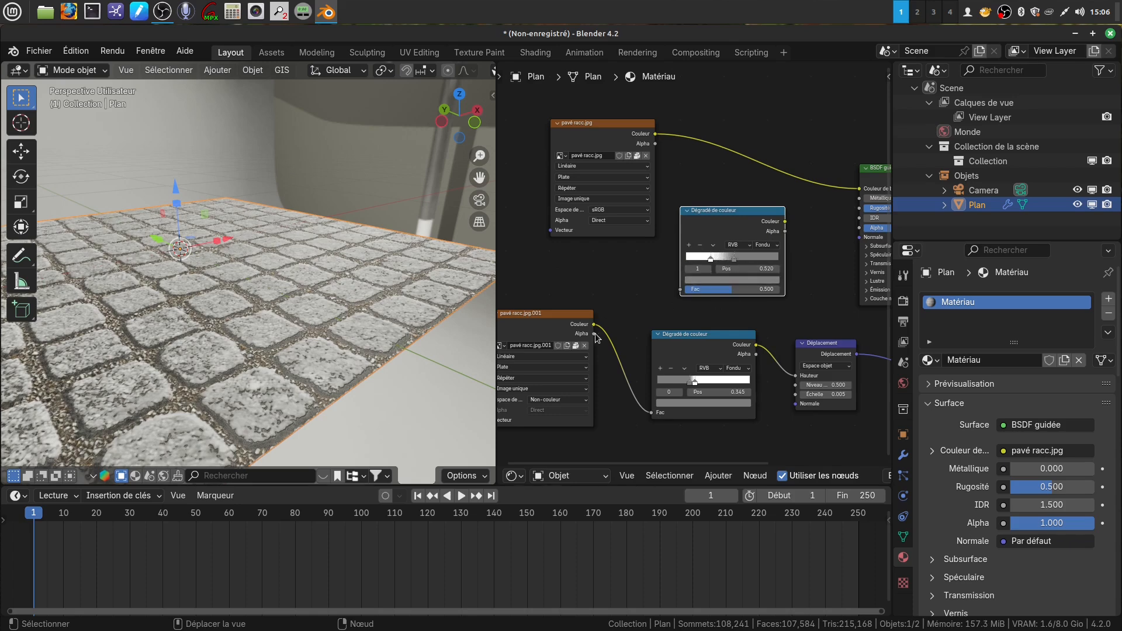
Connect the pavé racc.jpg.001 Couleur output to the copied ramp's Fac, and the ramp's Couleur output to Rugosité on BSDF guidée.
left_click_drag(593, 325, 682, 288)
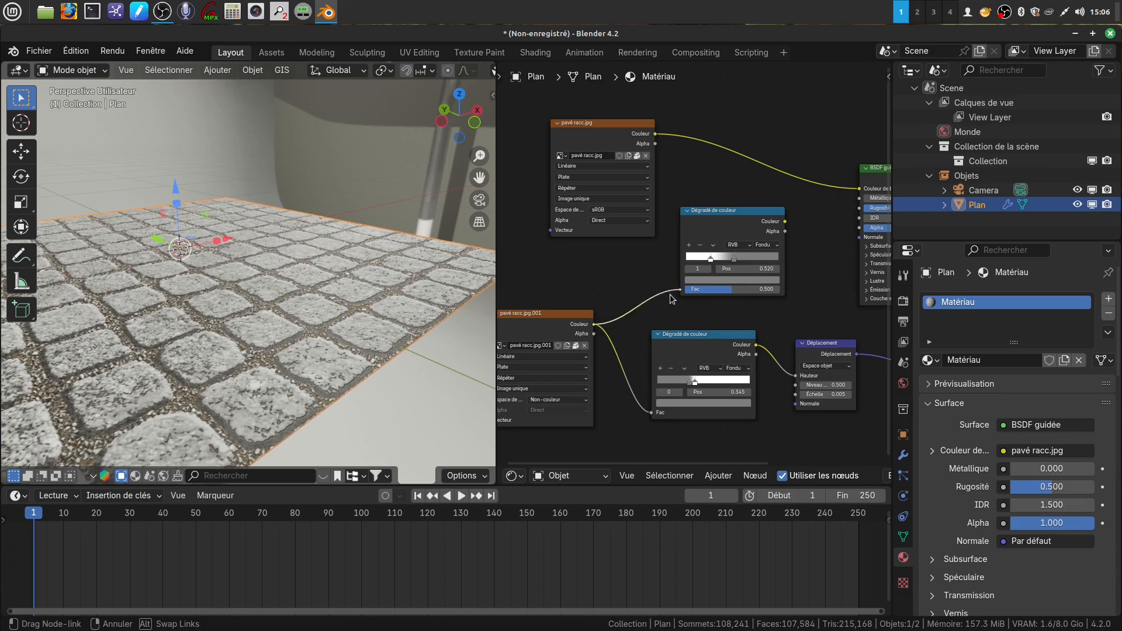
middle_click_drag(825, 256, 652, 278)
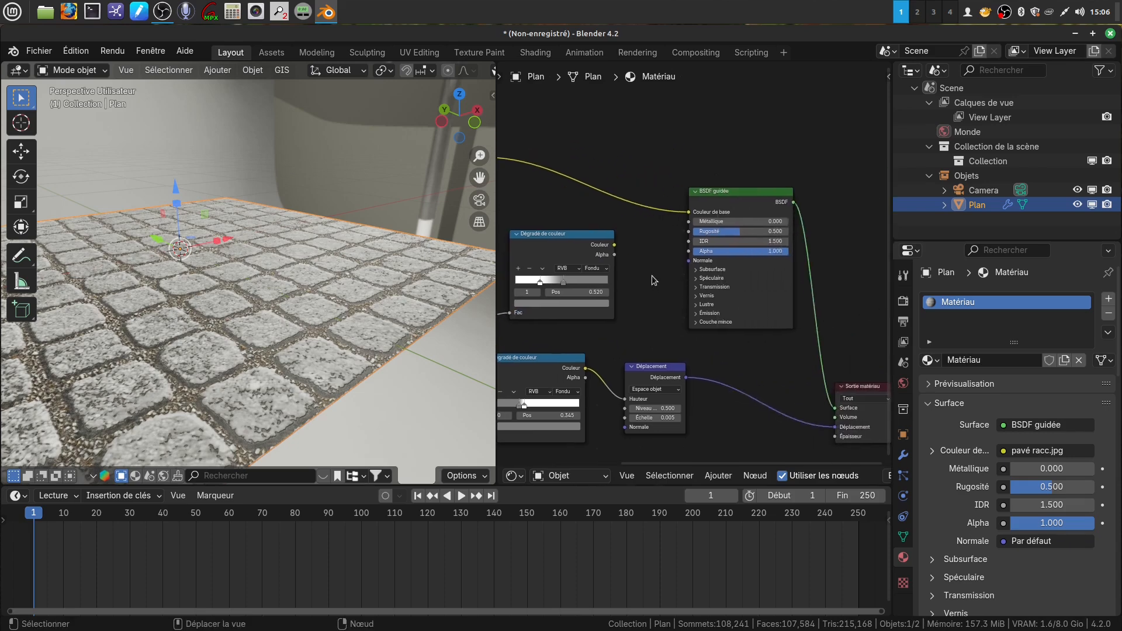
scroll(651, 284, "up", 4)
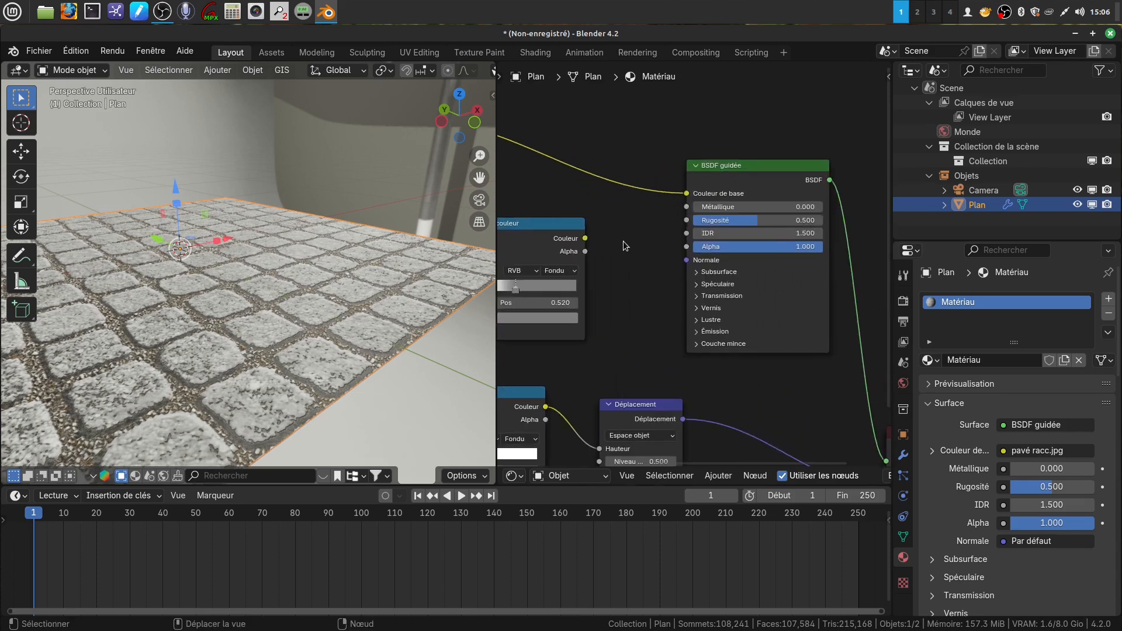
left_click_drag(585, 238, 686, 220)
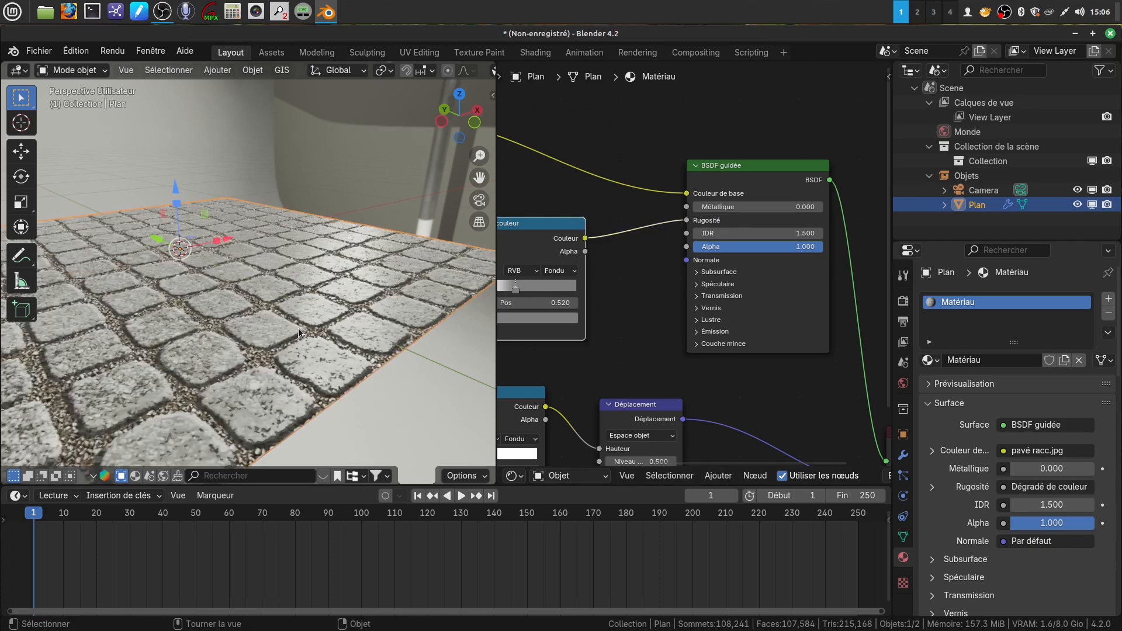
Check the paving's sheen from a low angle and move the roughness ramp's white stop to position 0.305.
scroll(328, 337, "up", 2)
middle_click_drag(306, 353, 277, 355)
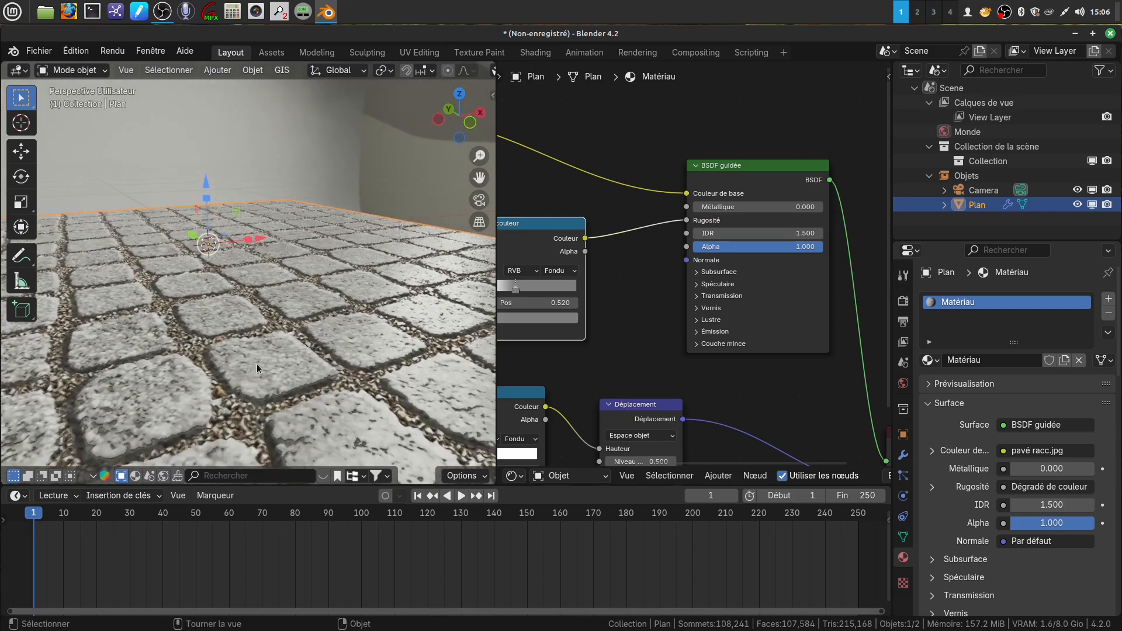
middle_click_drag(265, 363, 375, 368)
middle_click_drag(547, 328, 680, 320)
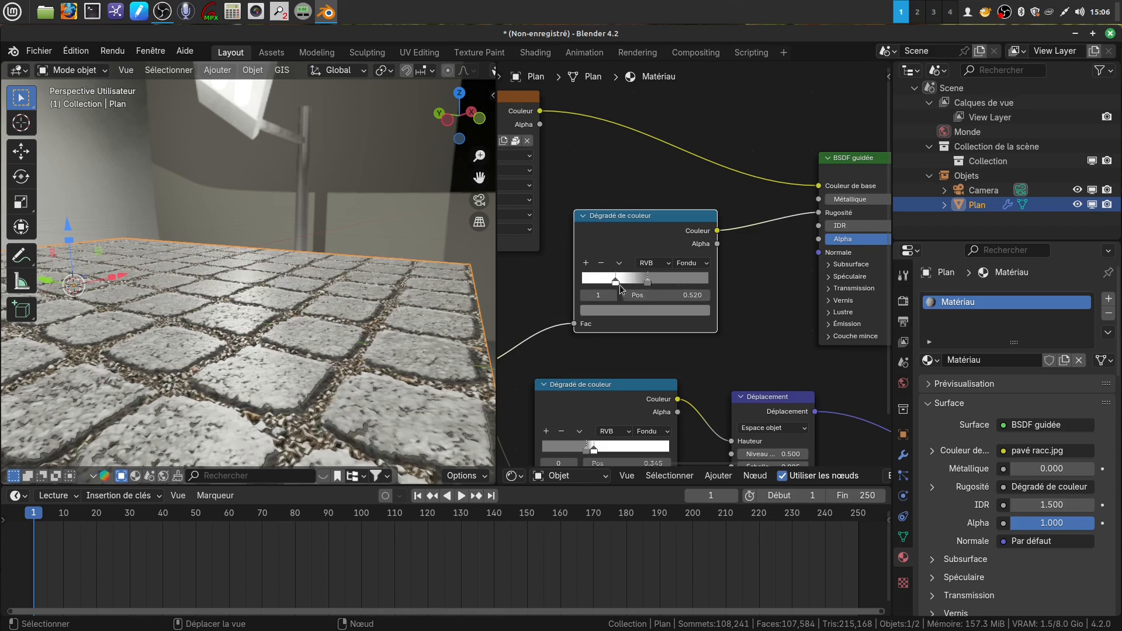
mouse_move(621, 283)
left_mouse_down()
mouse_move(607, 285)
mouse_move(643, 283)
mouse_move(592, 283)
mouse_move(621, 281)
left_mouse_up()
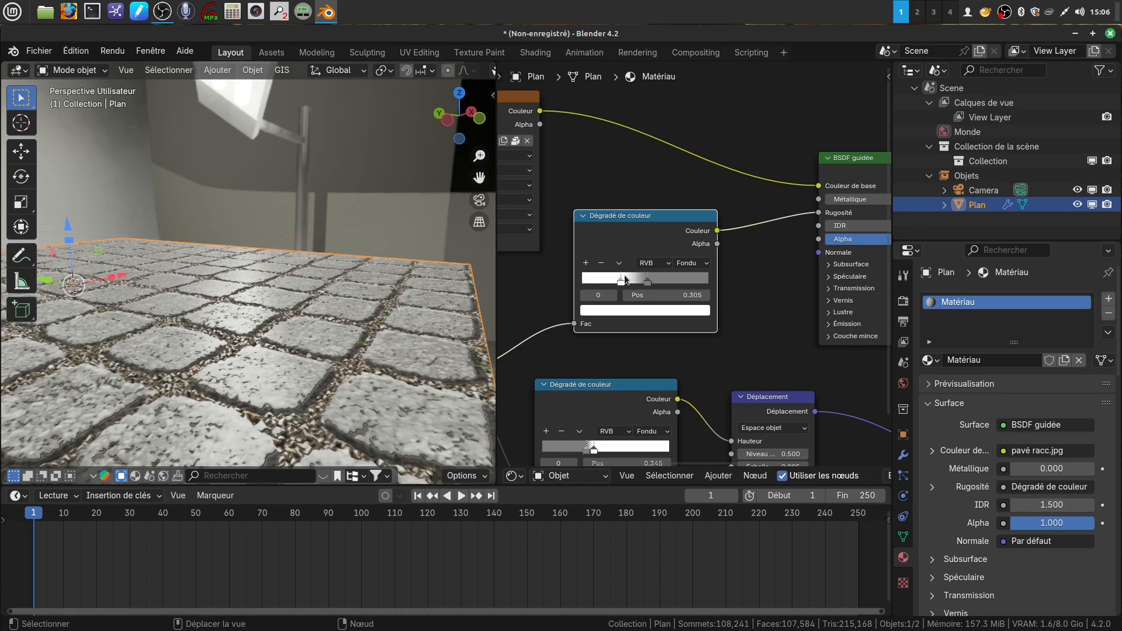
Rearrange the two image texture nodes by moving both further up and to the left in the material's node graph.
scroll(624, 279, "down", 4)
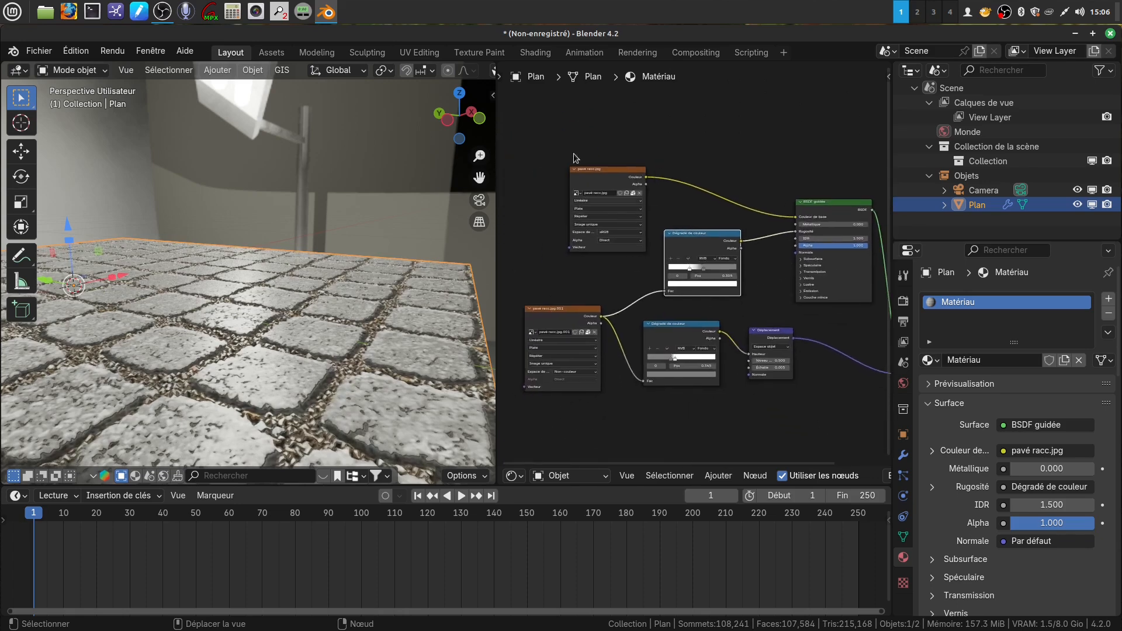
left_click_drag(605, 184, 573, 127)
left_click_drag(561, 306, 551, 277)
scroll(566, 414, "down", 3)
Examine the paving's relief and roughness from several angles, switching the viewport to Solid shading and back to Rendered.
middle_click_drag(338, 349, 296, 343)
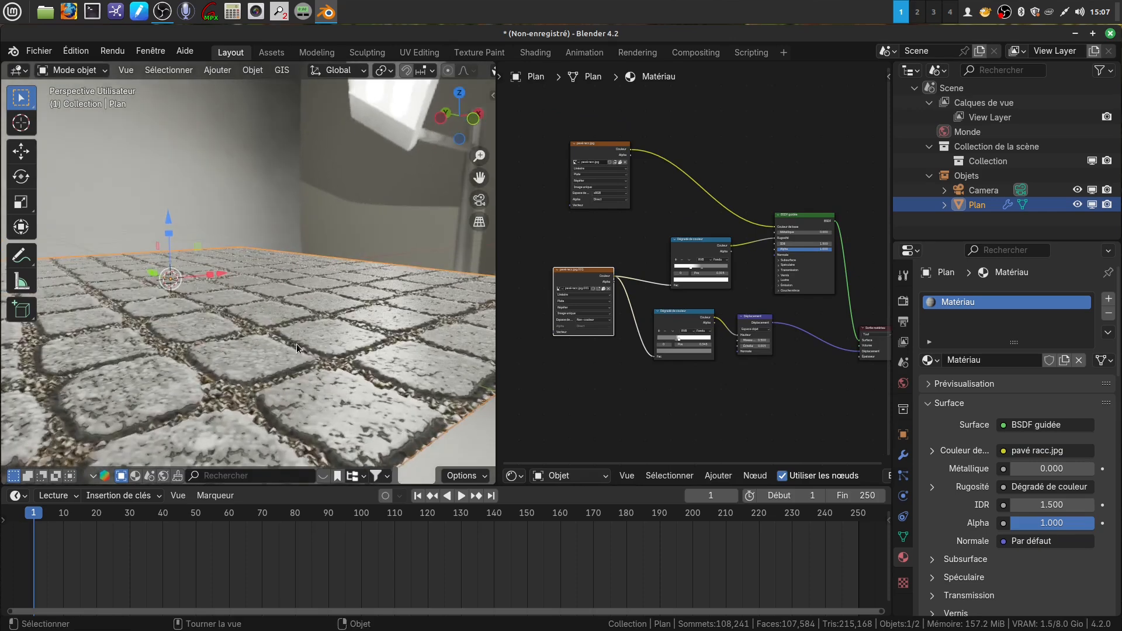
middle_click_drag(364, 328, 367, 355)
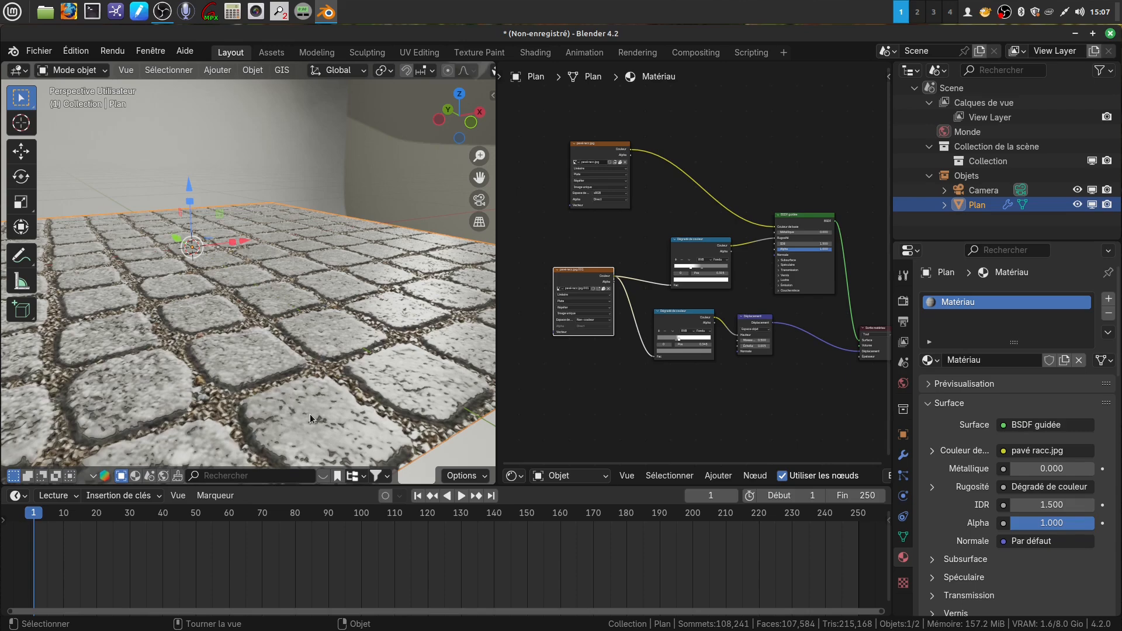
middle_click_drag(322, 403, 377, 380)
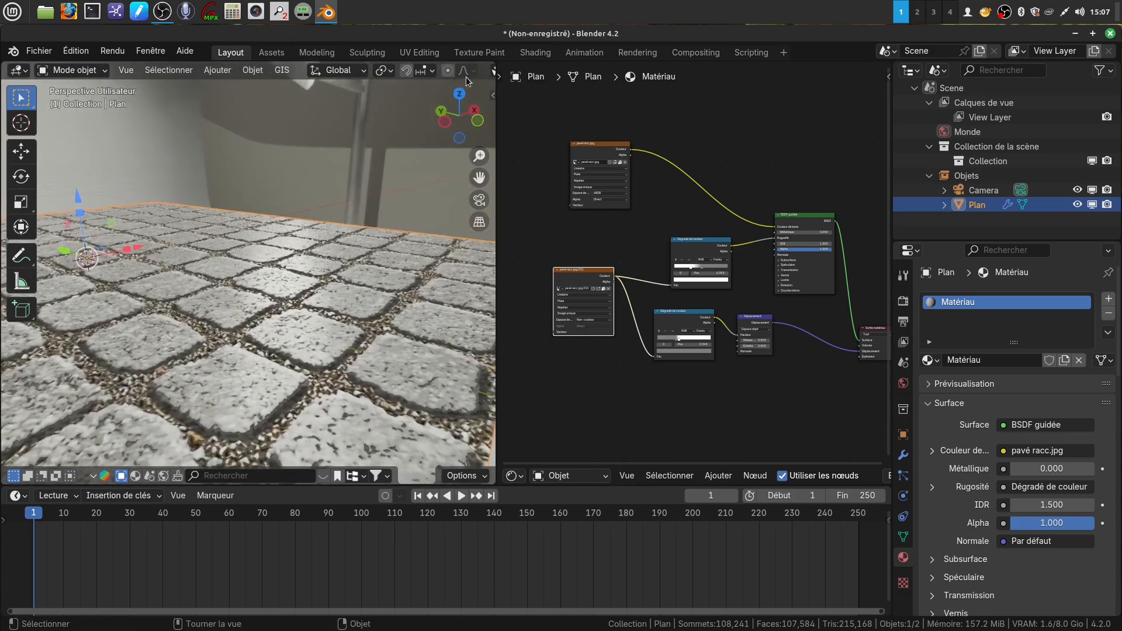
scroll(438, 72, "down", 6)
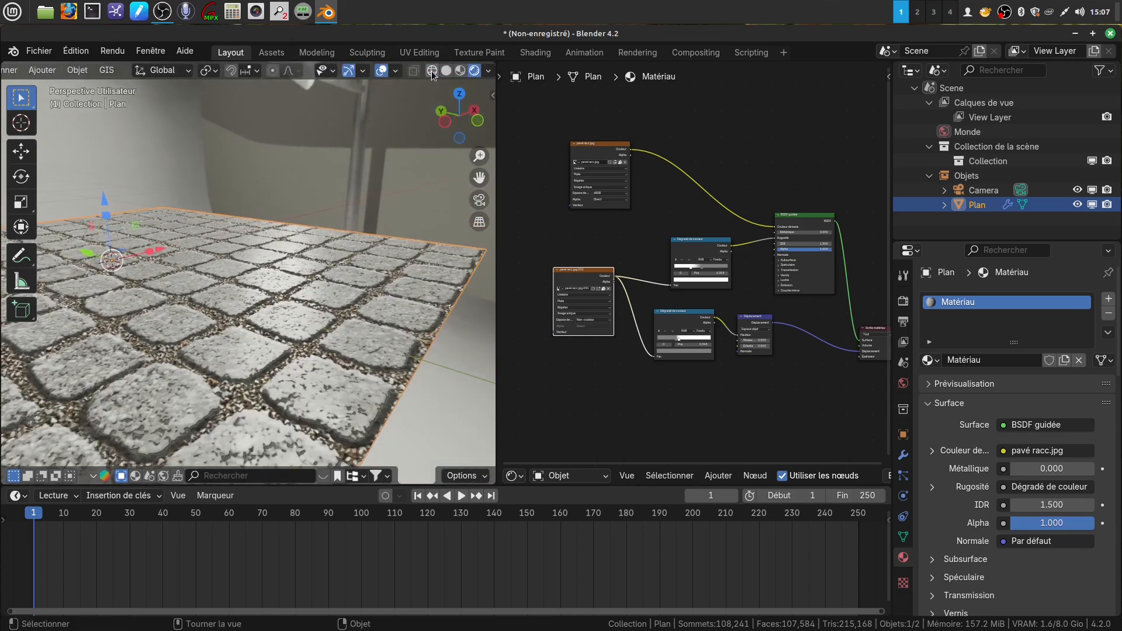
left_click(446, 71)
left_click(475, 72)
middle_click_drag(380, 360, 360, 338)
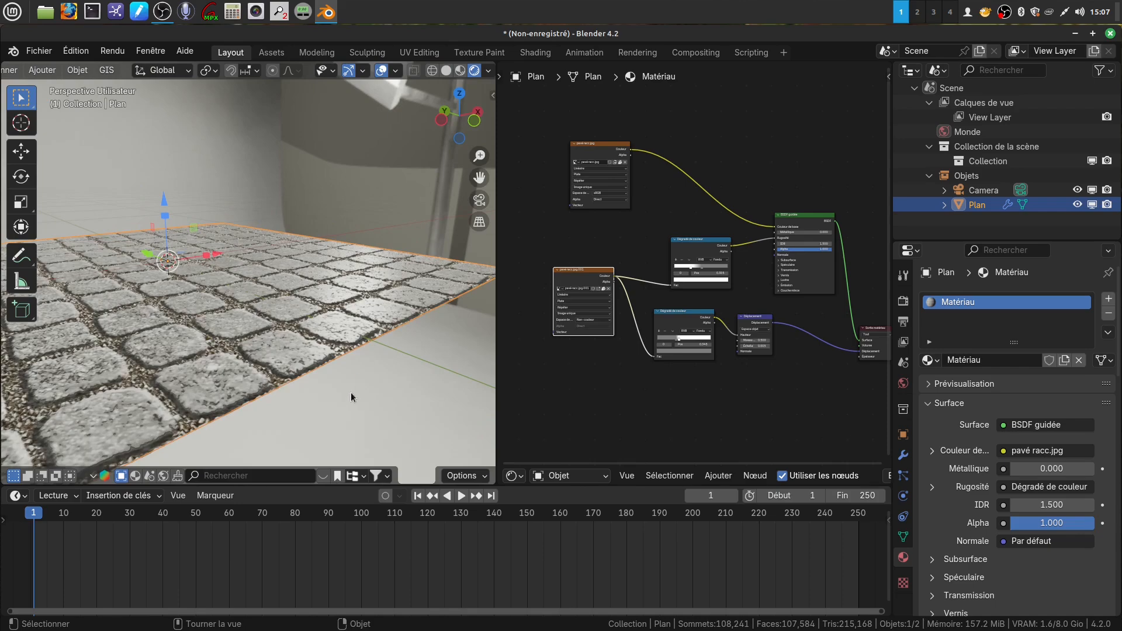
middle_click_drag(350, 397, 370, 359)
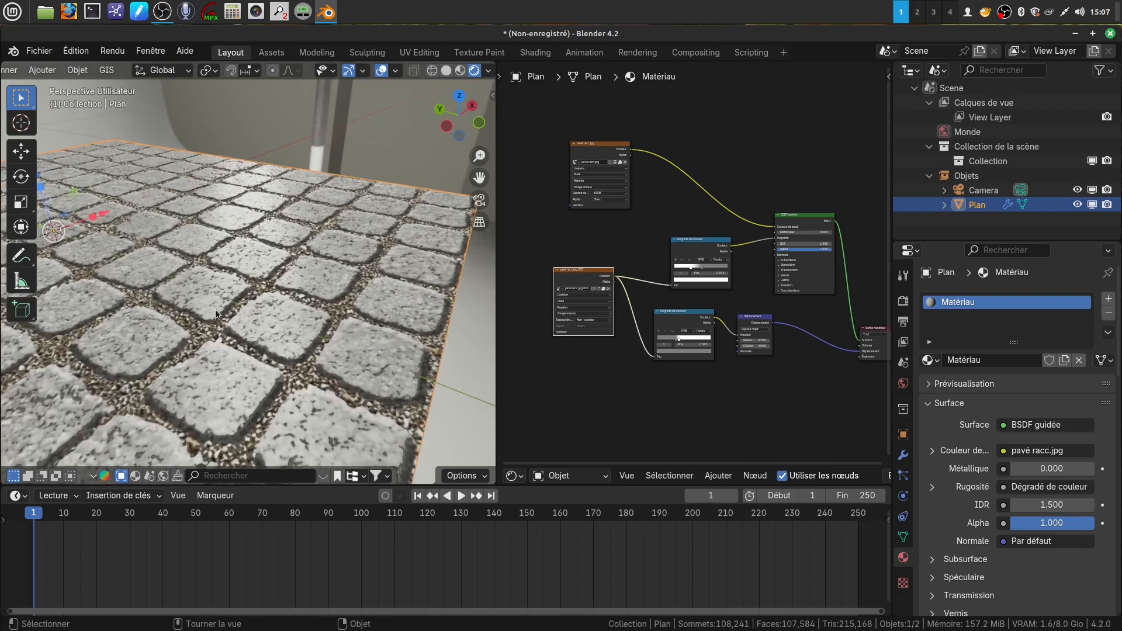
middle_click_drag(290, 311, 272, 306)
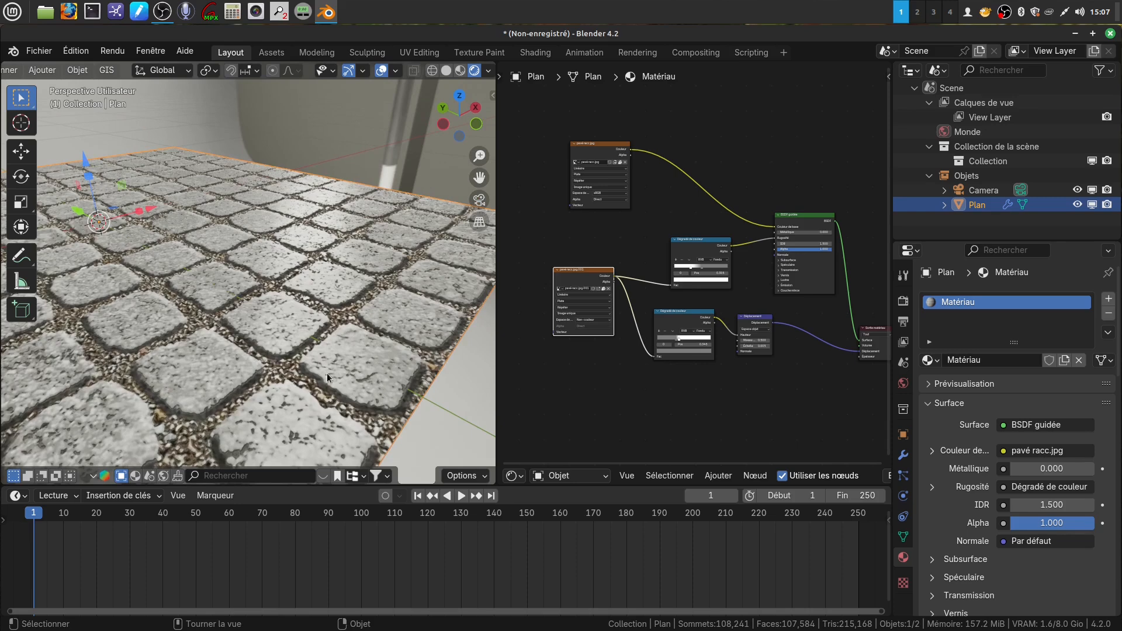
middle_click_drag(328, 373, 332, 358)
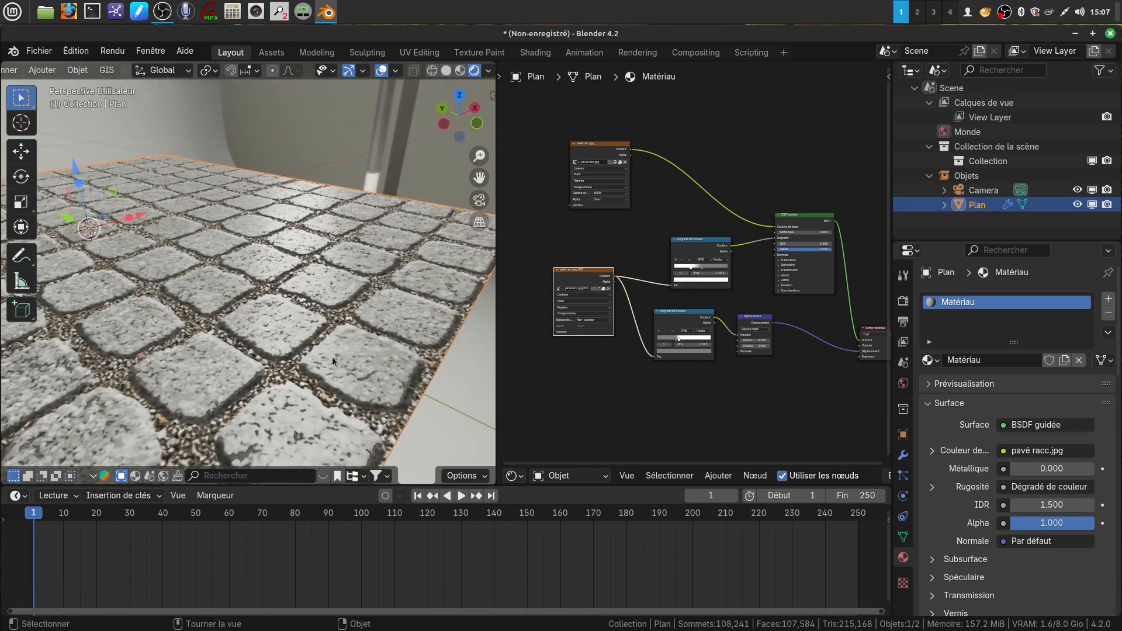
Widen the node editor slightly against the 3D viewport, and inspect the stones and gravel joints up close and from afar.
left_click_drag(498, 384, 468, 379)
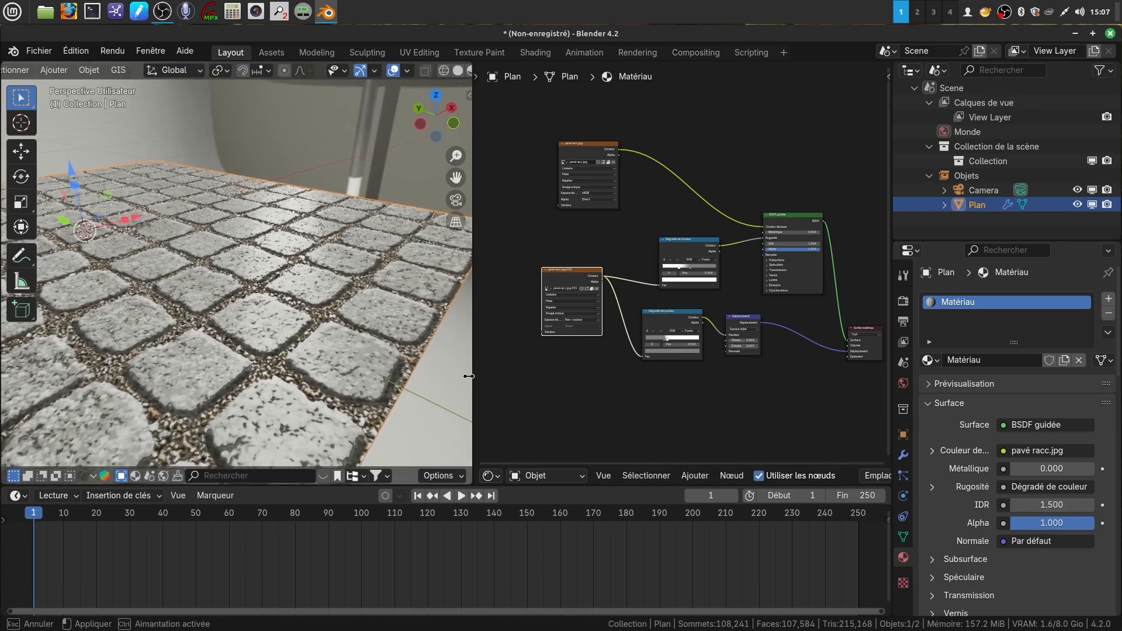
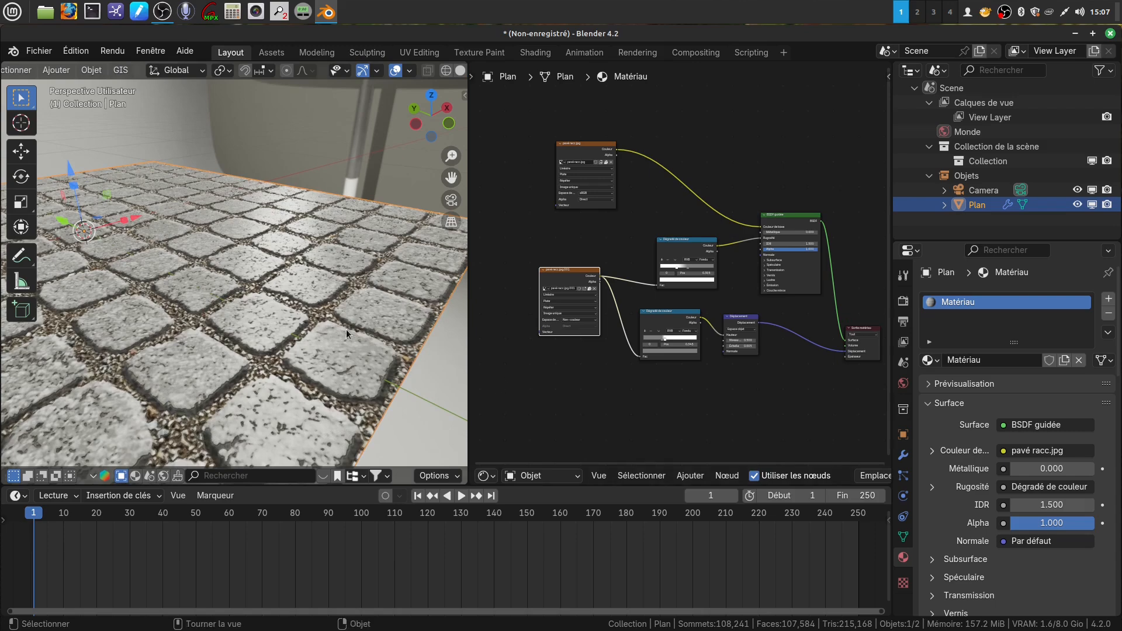
mouse_move(352, 330)
middle_mouse_down()
mouse_move(323, 331)
mouse_move(349, 324)
mouse_move(346, 338)
middle_mouse_up()
scroll(346, 337, "up", 4)
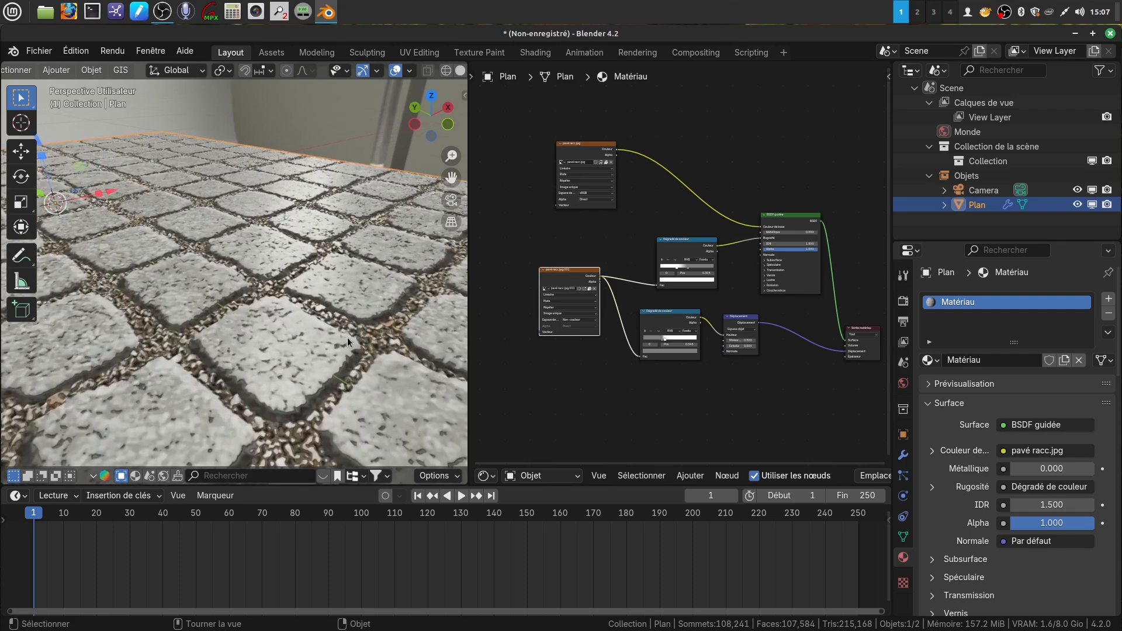
middle_click_drag(395, 394, 433, 390)
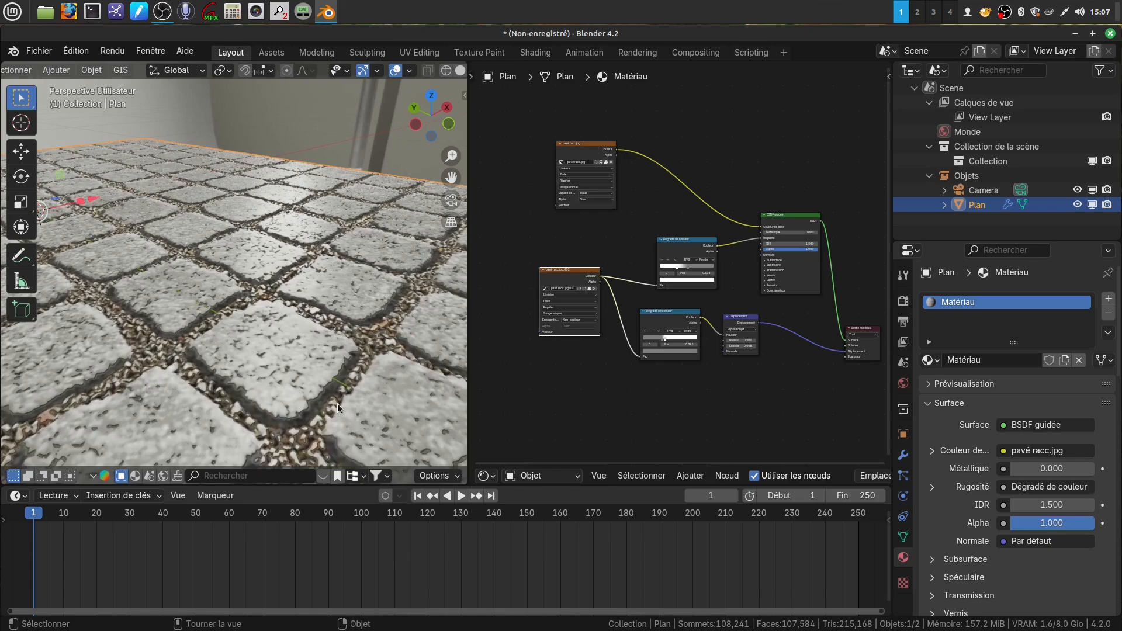
mouse_move(338, 402)
middle_mouse_down()
mouse_move(358, 395)
mouse_move(342, 391)
middle_mouse_up()
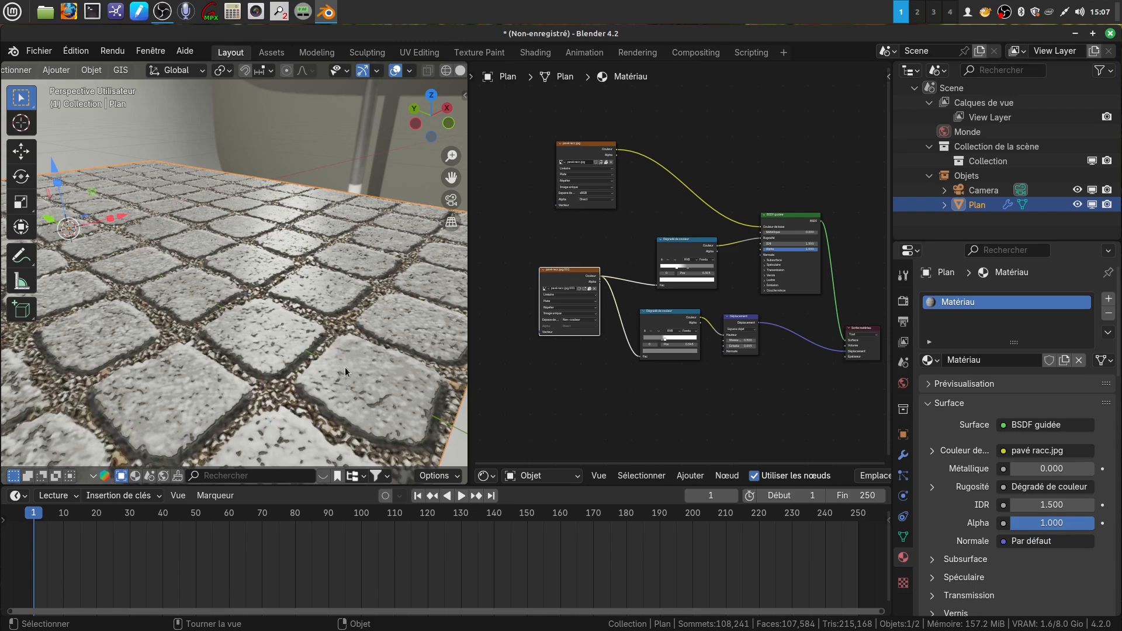
scroll(345, 367, "up", 1)
middle_click_drag(348, 362, 369, 353)
scroll(345, 349, "down", 2)
scroll(334, 328, "down", 2)
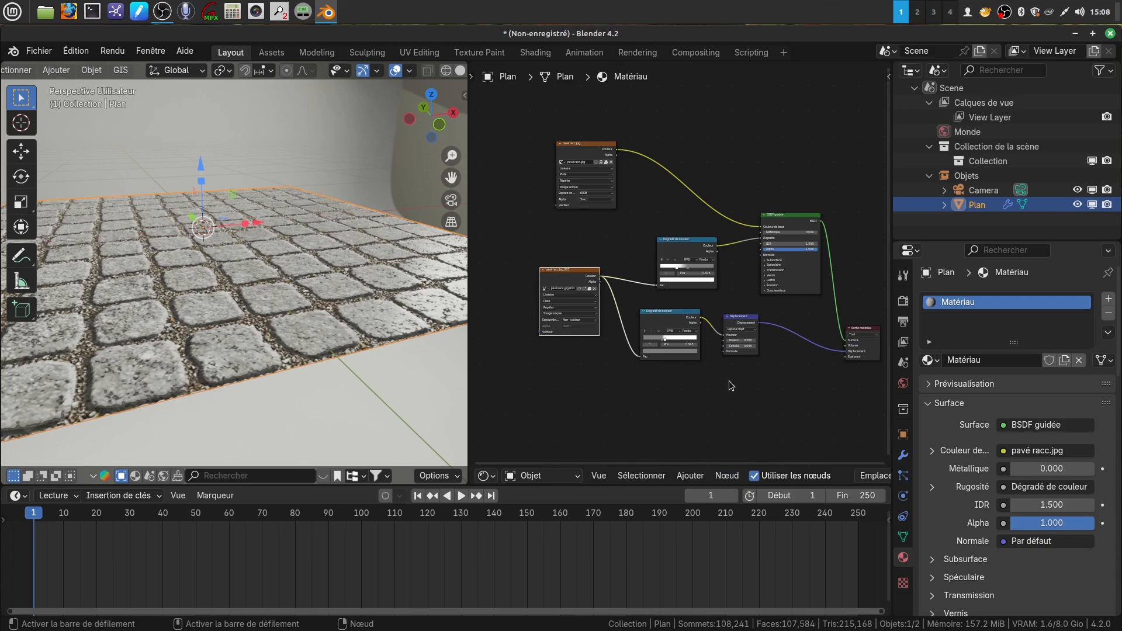
Disconnect the Déplacement node from the Déplacement input of the Sortie matériau node.
middle_click_drag(728, 381, 525, 380)
scroll(688, 419, "up", 2)
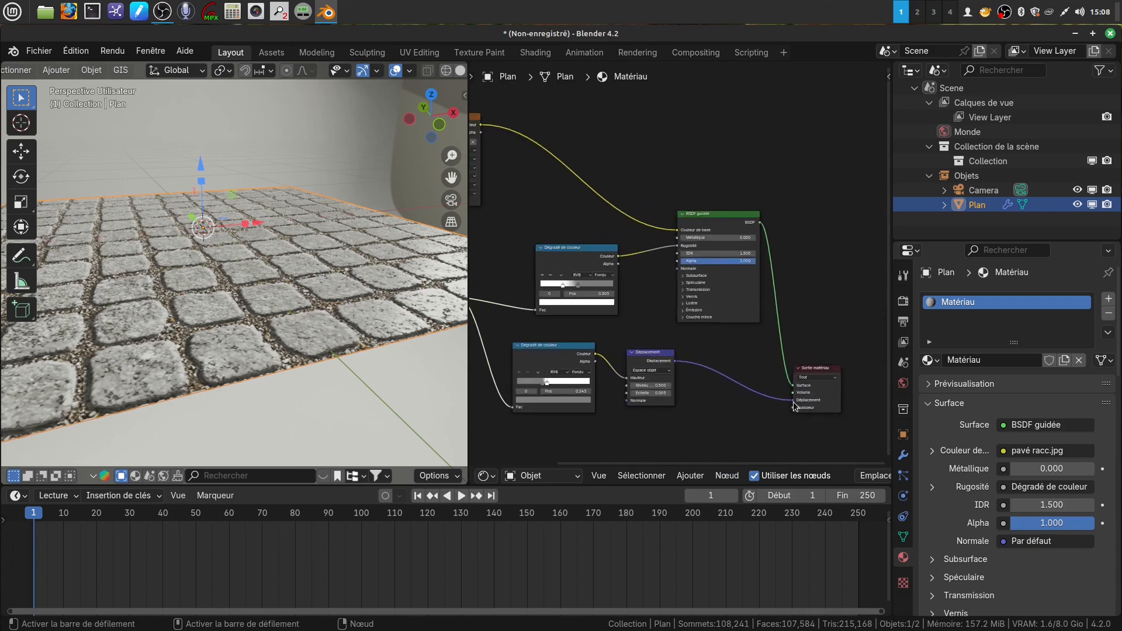
left_click_drag(793, 400, 658, 316)
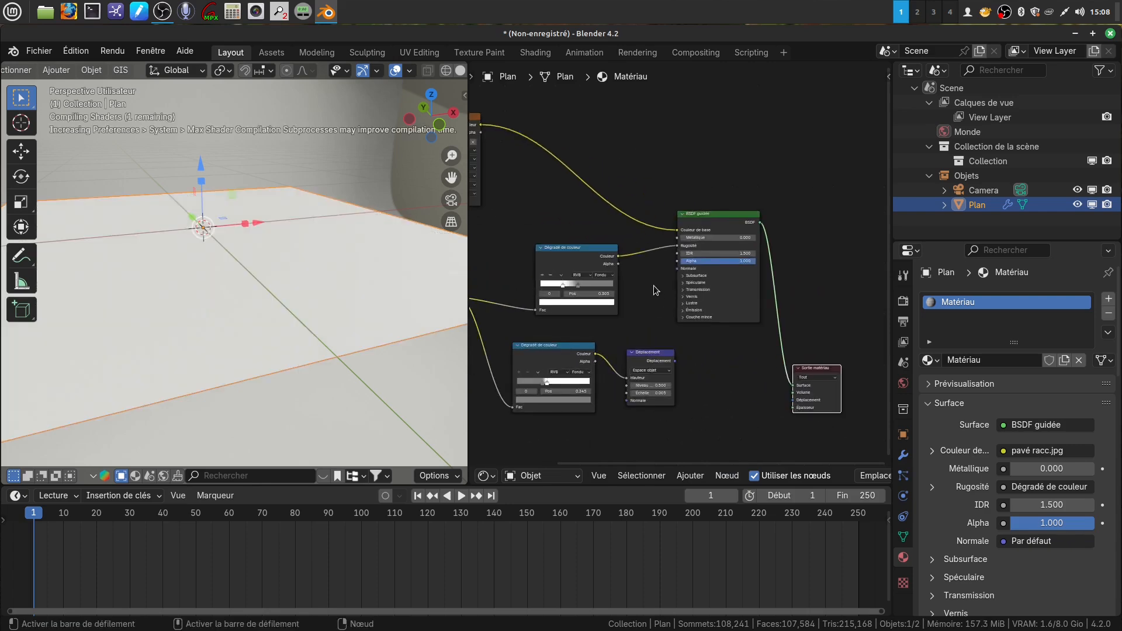
Move the Dégradé de couleur node that feeds the Déplacement node further down, away from the roughness ramp.
scroll(640, 338, "down", 2)
middle_click_drag(660, 335, 689, 309)
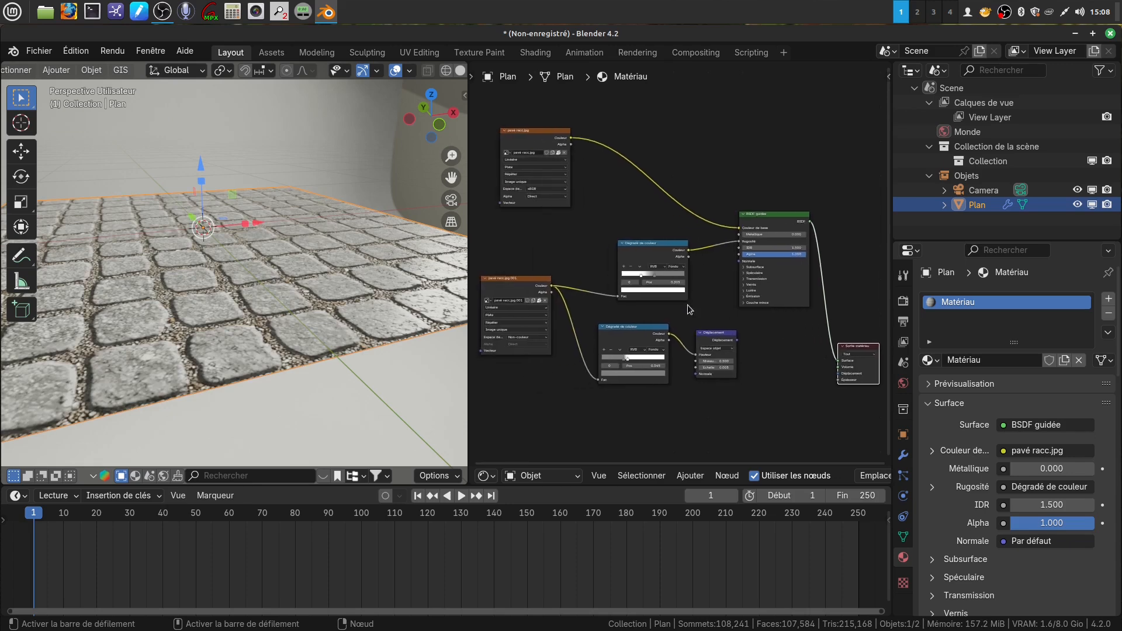
left_click_drag(642, 340, 645, 360)
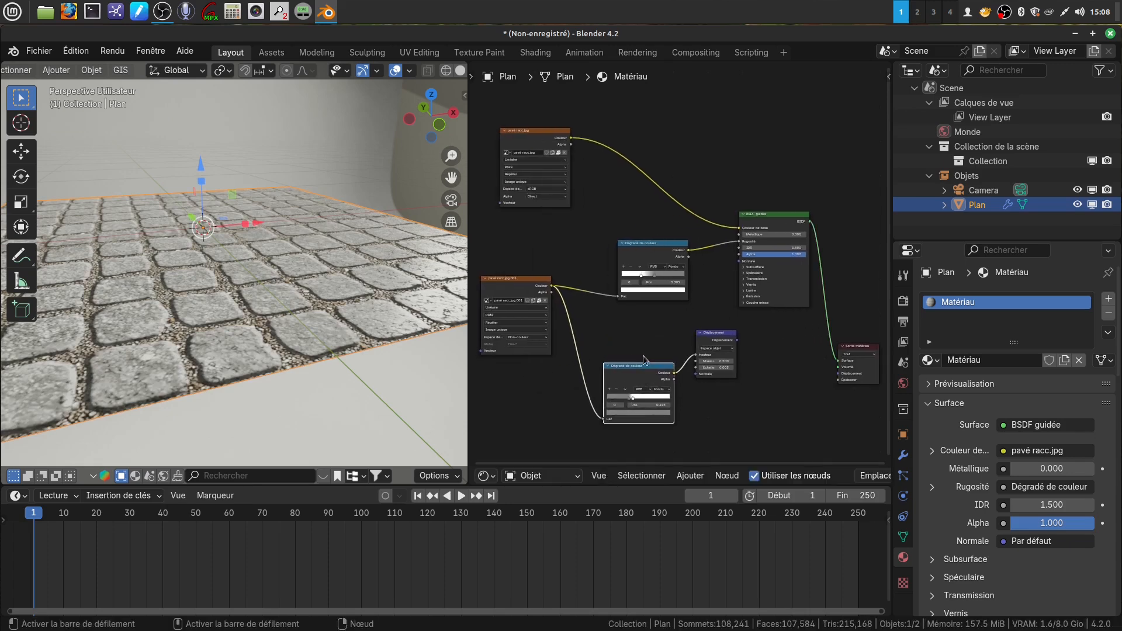
scroll(758, 407, "down", 3)
scroll(758, 408, "right", 2)
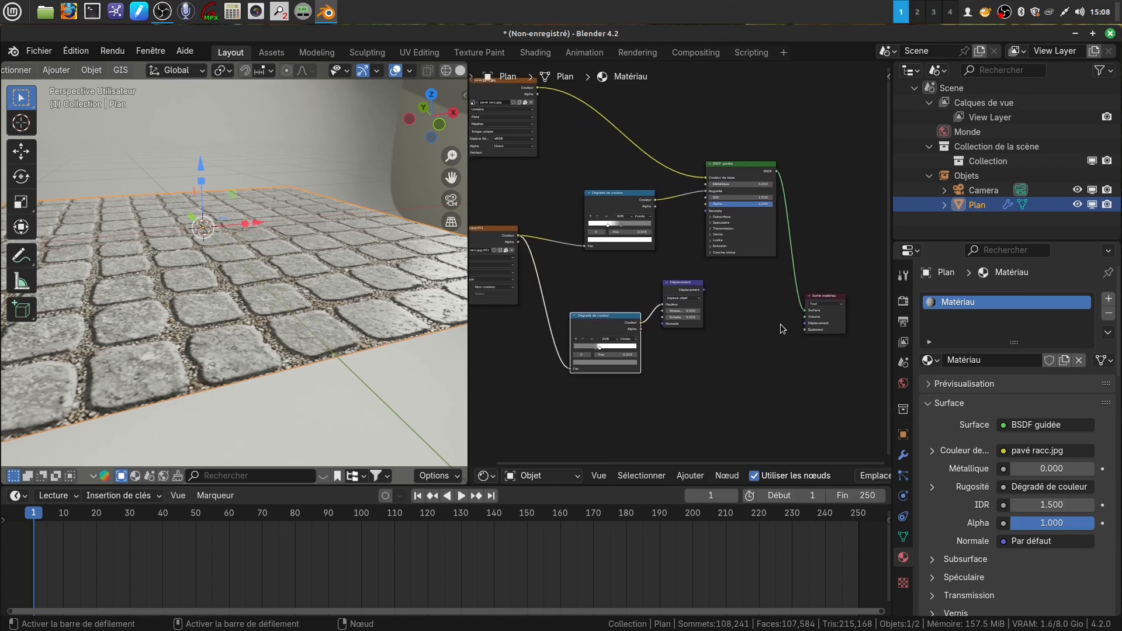
Examine the node layout around the disconnected Déplacement node, and compare the plane in Solid and Rendered viewport shading.
scroll(755, 393, "up", 2)
middle_click_drag(756, 393, 724, 335)
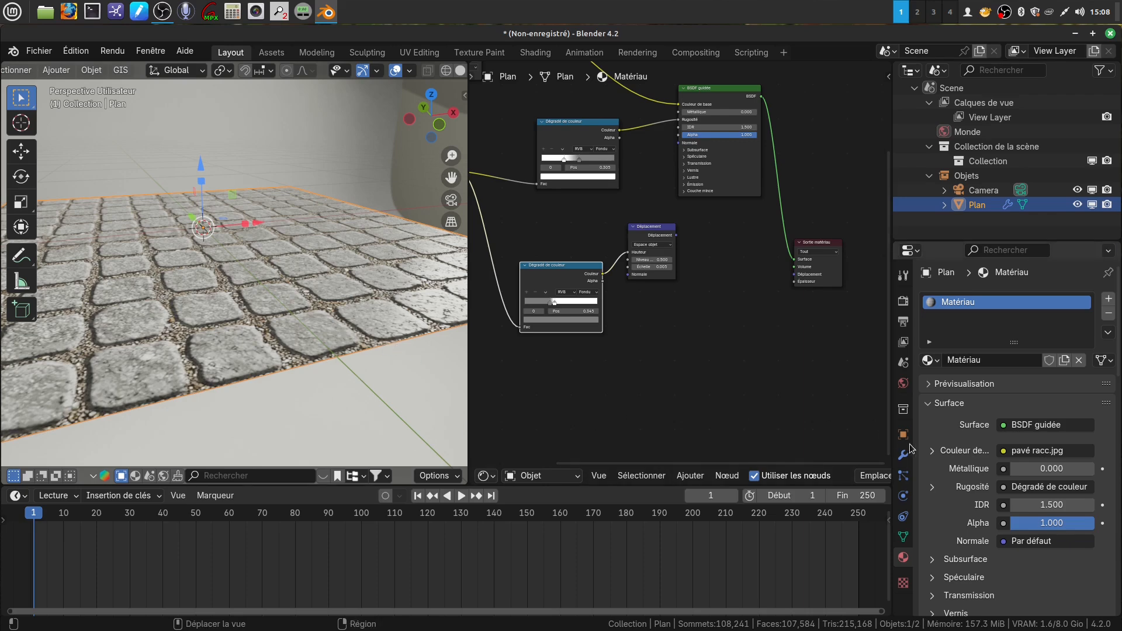
scroll(586, 338, "down", 1)
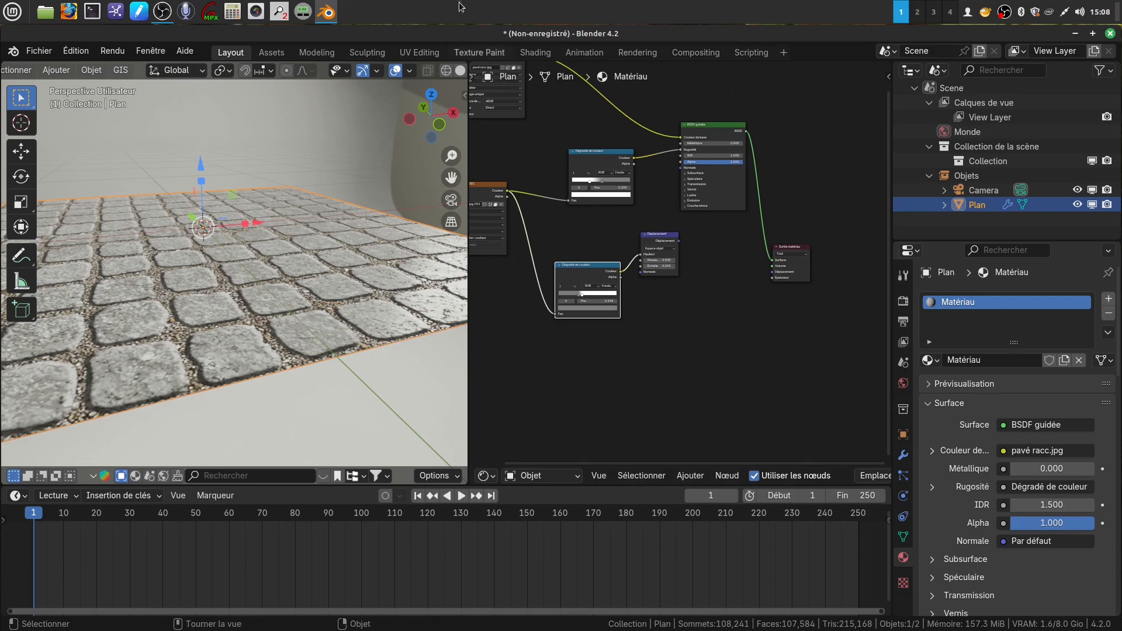
left_click(460, 71)
scroll(444, 70, "down", 2)
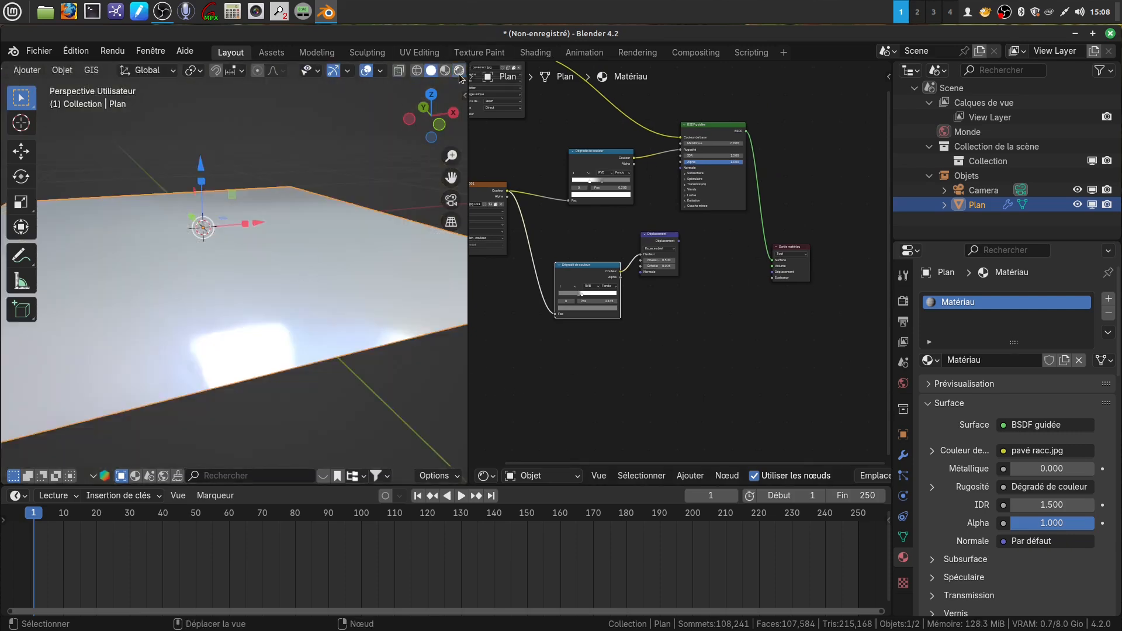
left_click(442, 71)
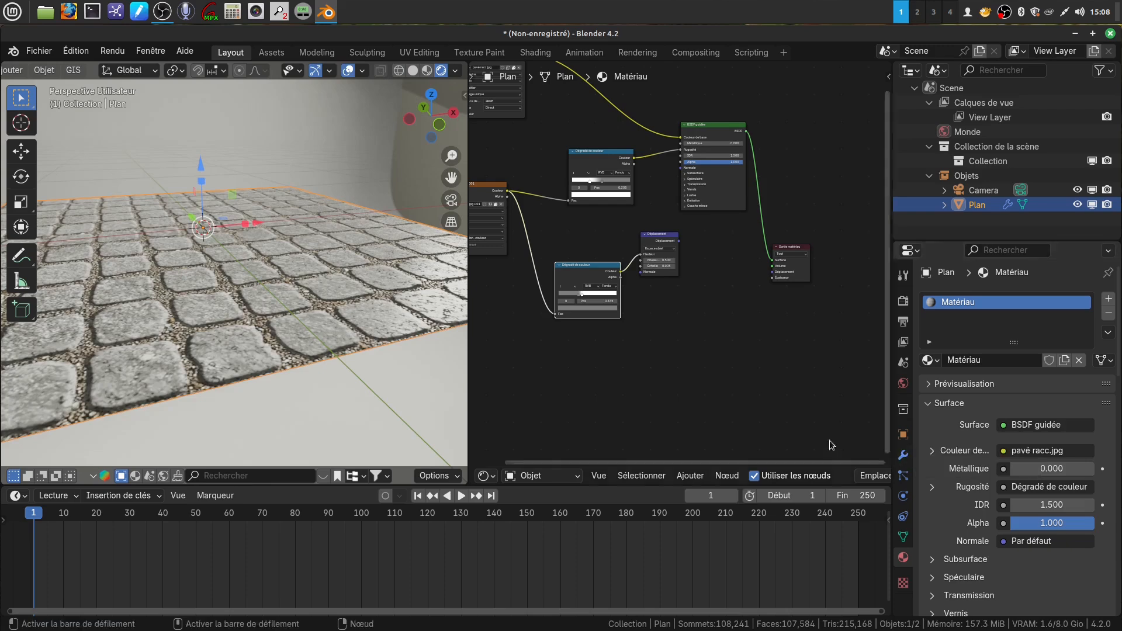
middle_click_drag(766, 364, 807, 376)
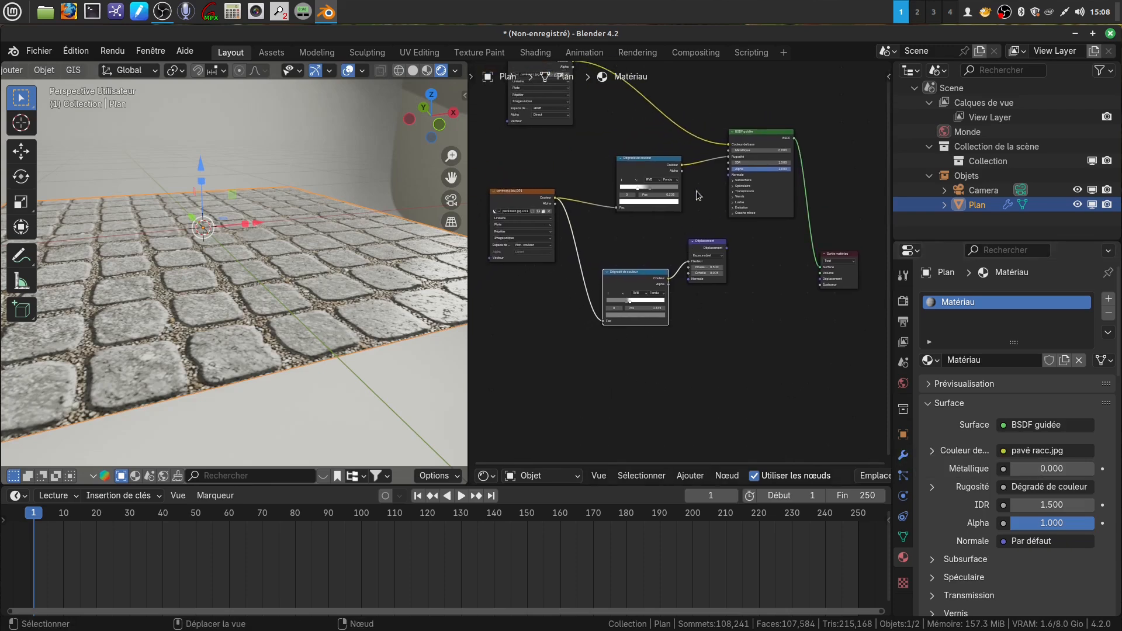
middle_click_drag(739, 401, 711, 380)
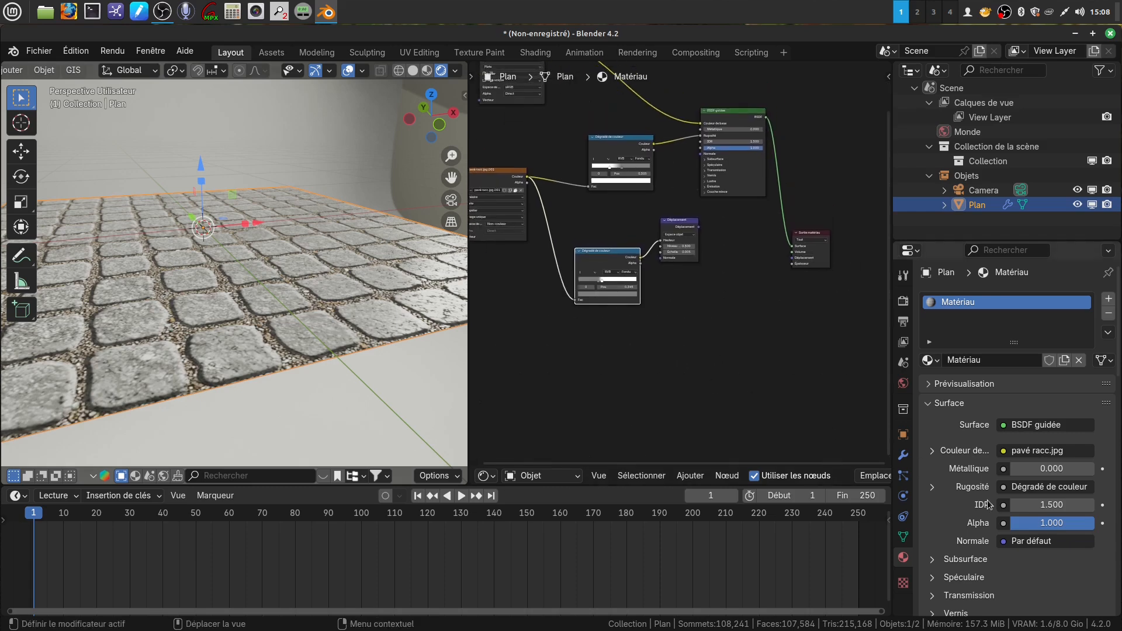
Add a Déplacement modifier to the plane, after its Subdivision modifier.
scroll(972, 500, "down", 3)
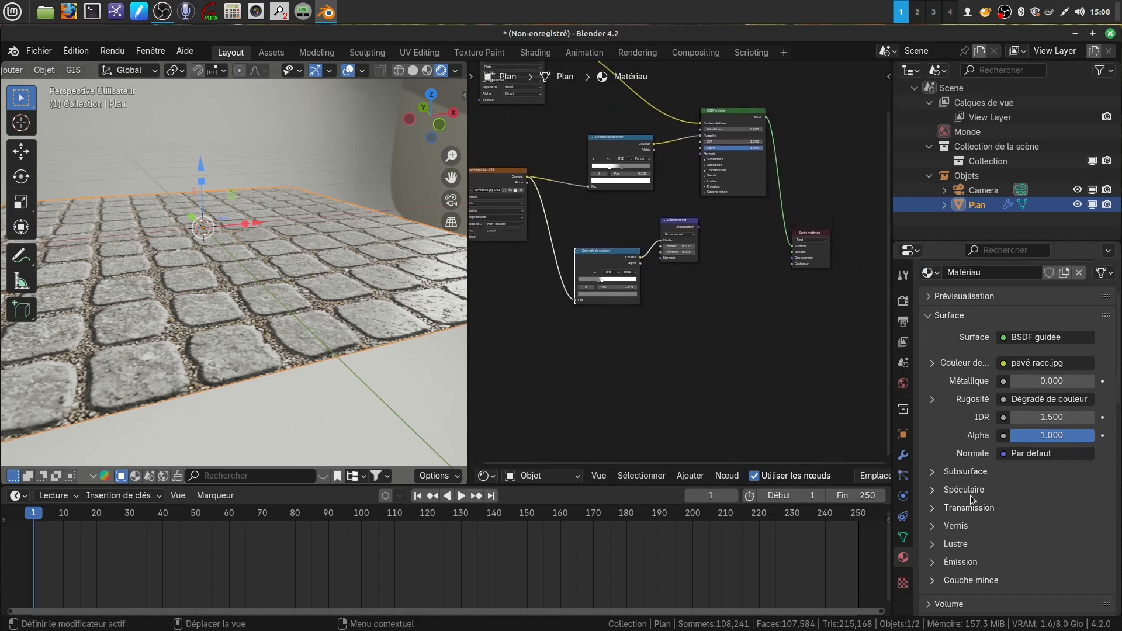
left_click(903, 455)
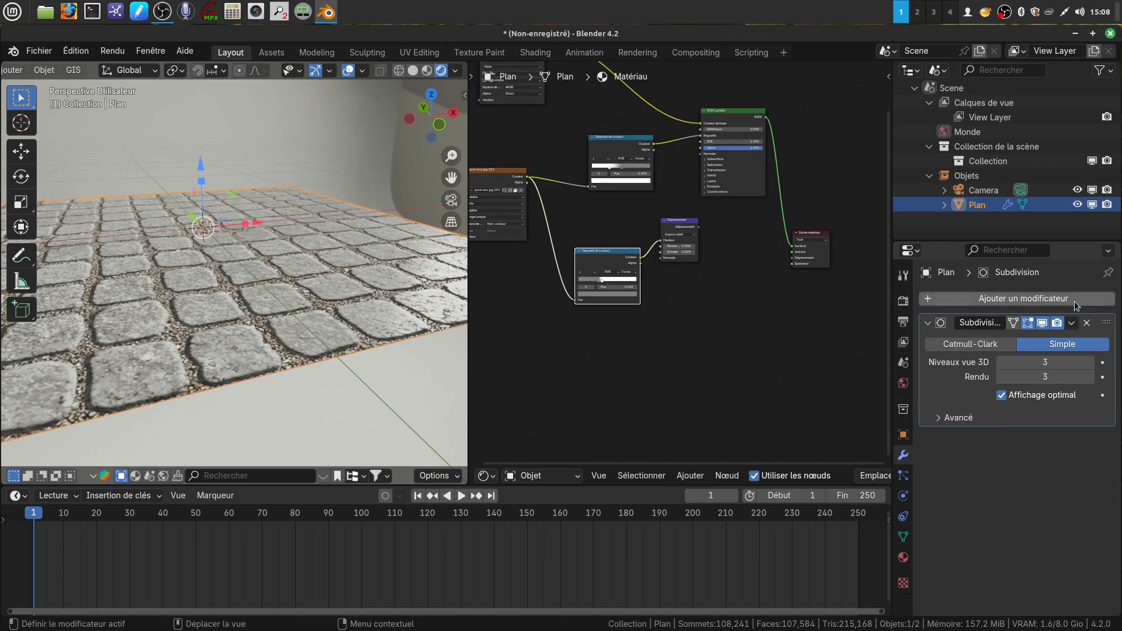
left_click(1036, 302)
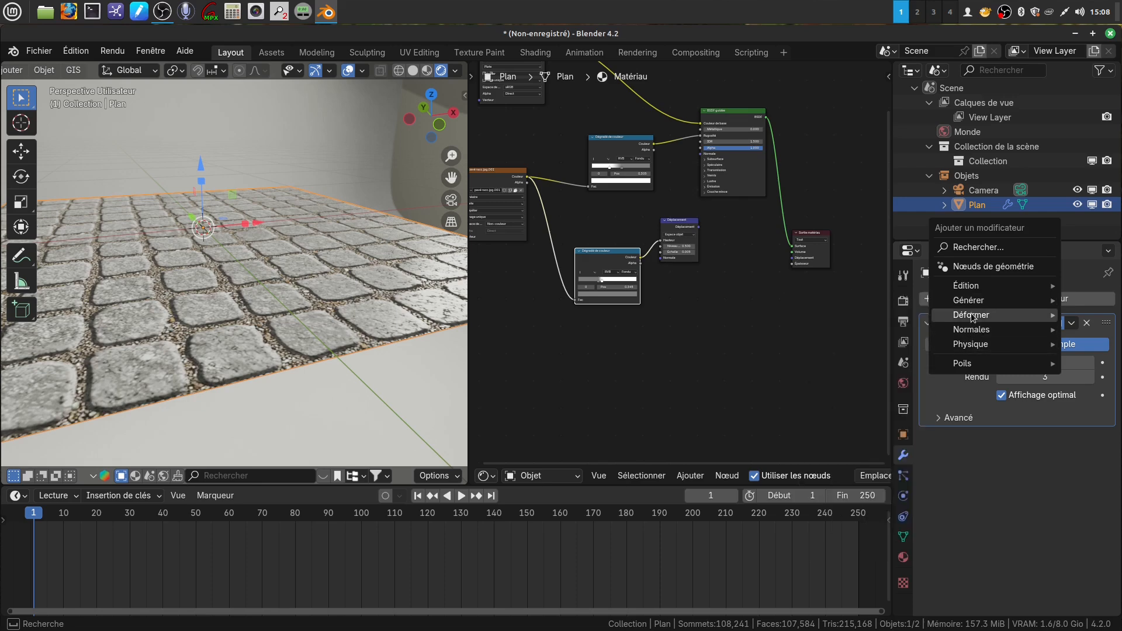
mouse_move(982, 315)
left_click(856, 359)
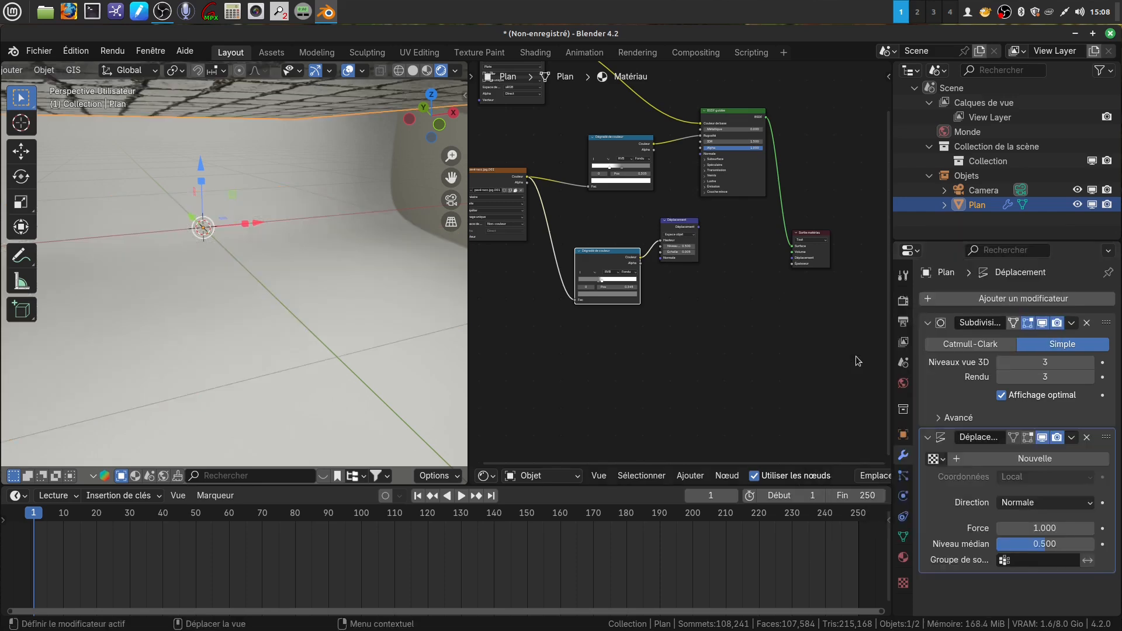
Create a new texture for the Déplacement modifier and assign the already loaded image pavé racc.jpg.001 to it.
left_click(1035, 459)
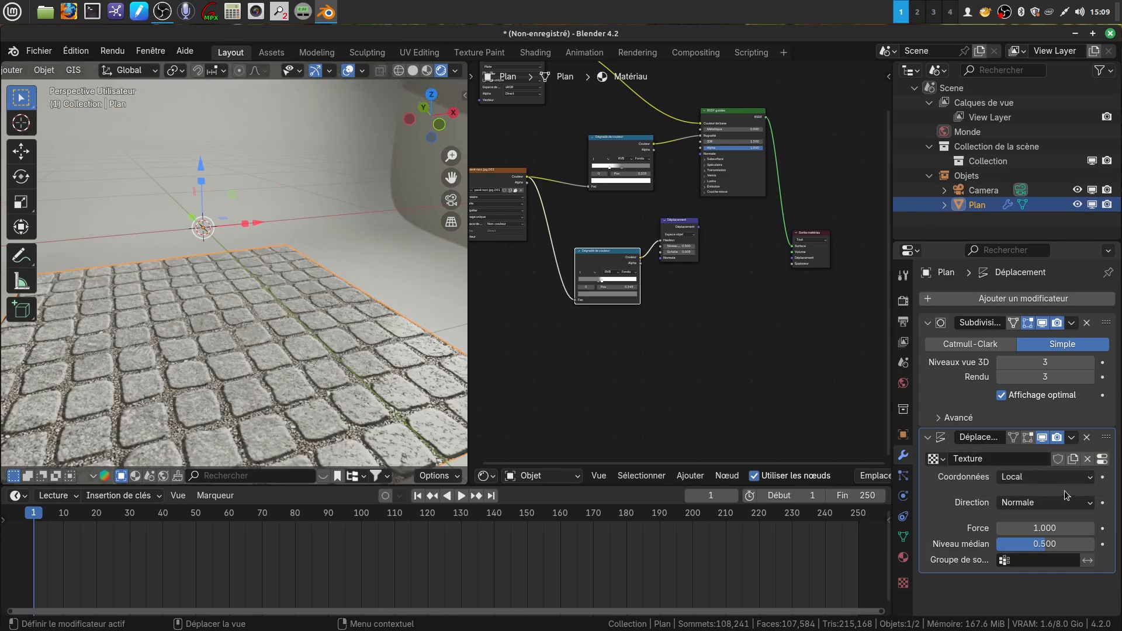
left_click(1102, 459)
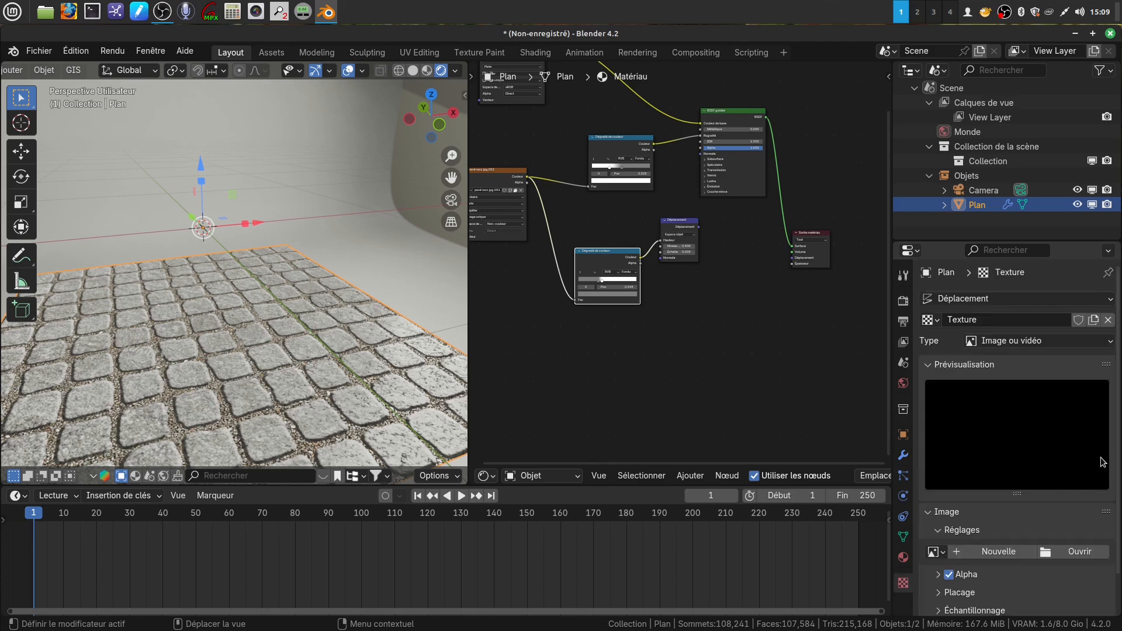
left_click(1050, 554)
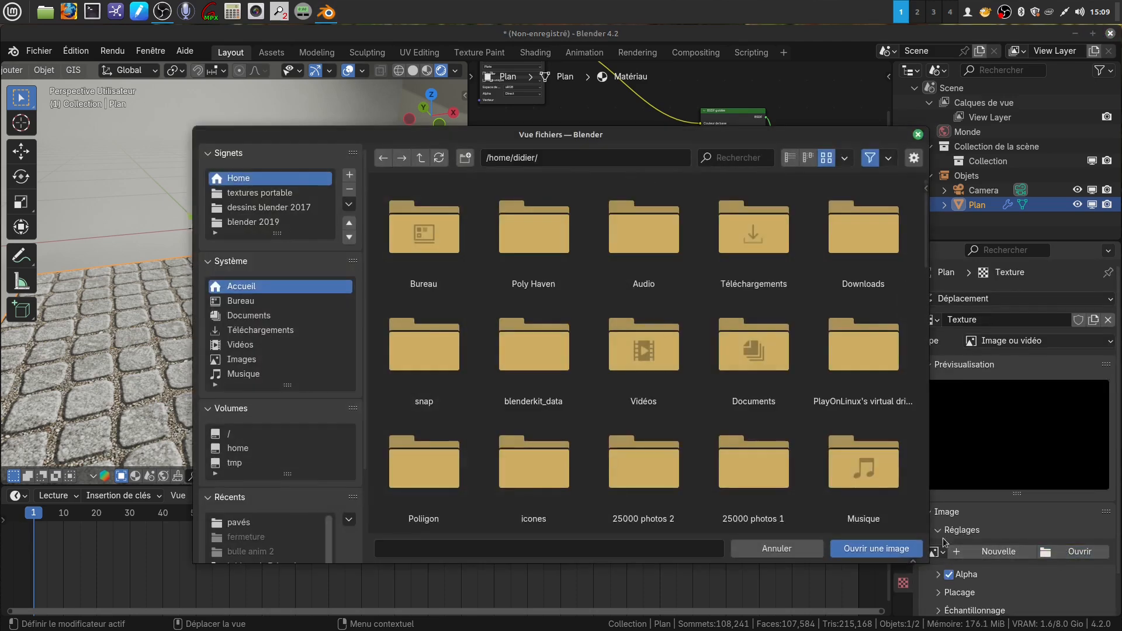
left_click(918, 134)
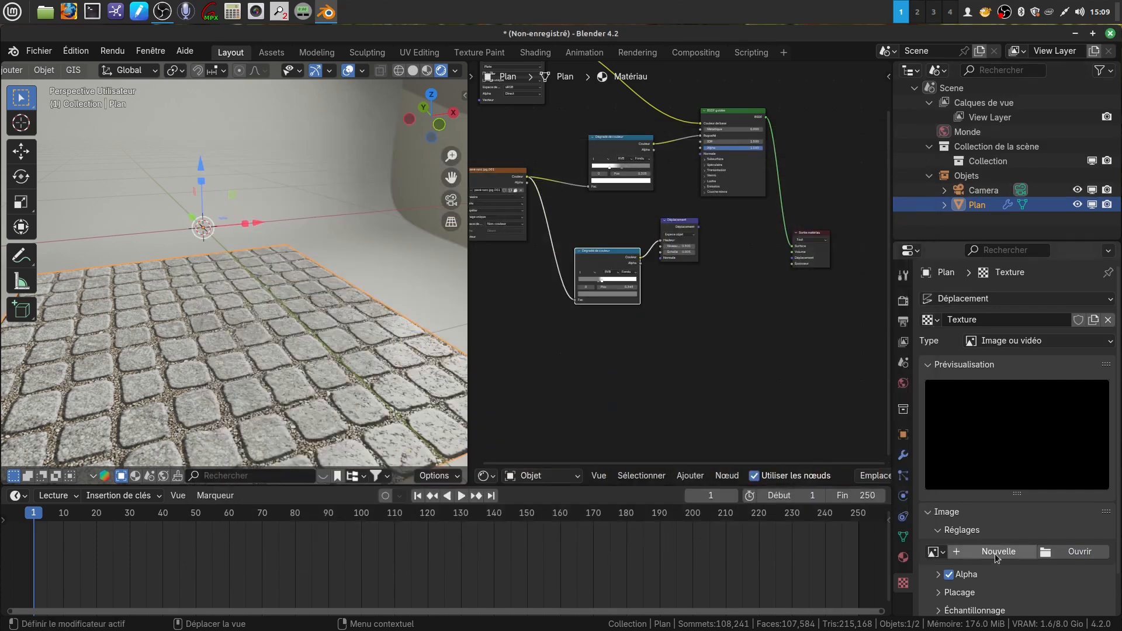
left_click(935, 552)
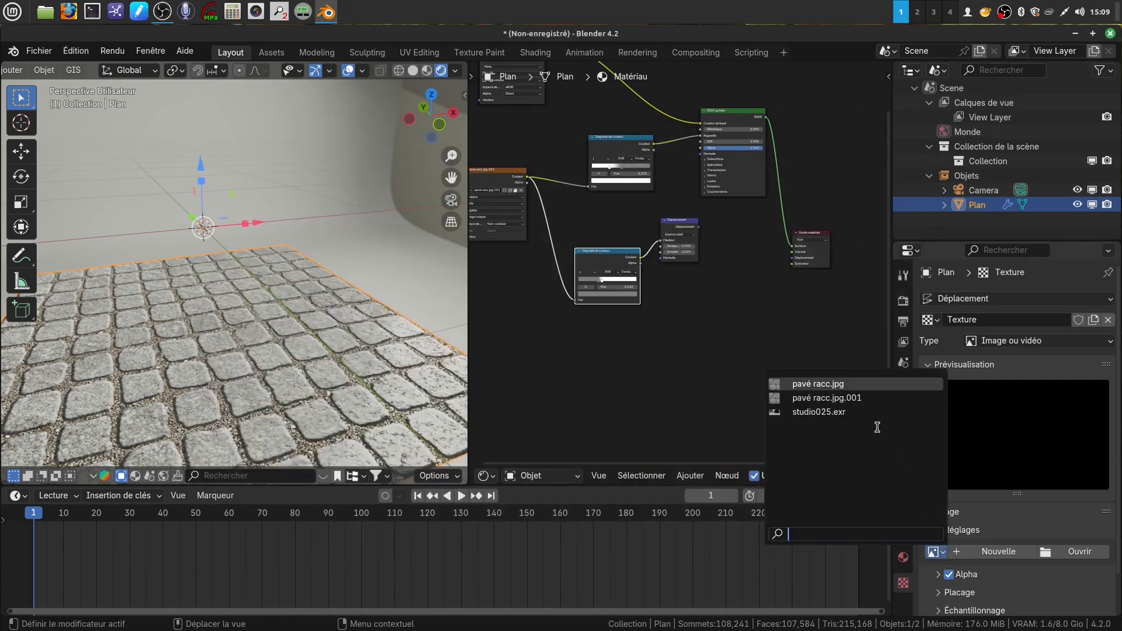
left_click(876, 397)
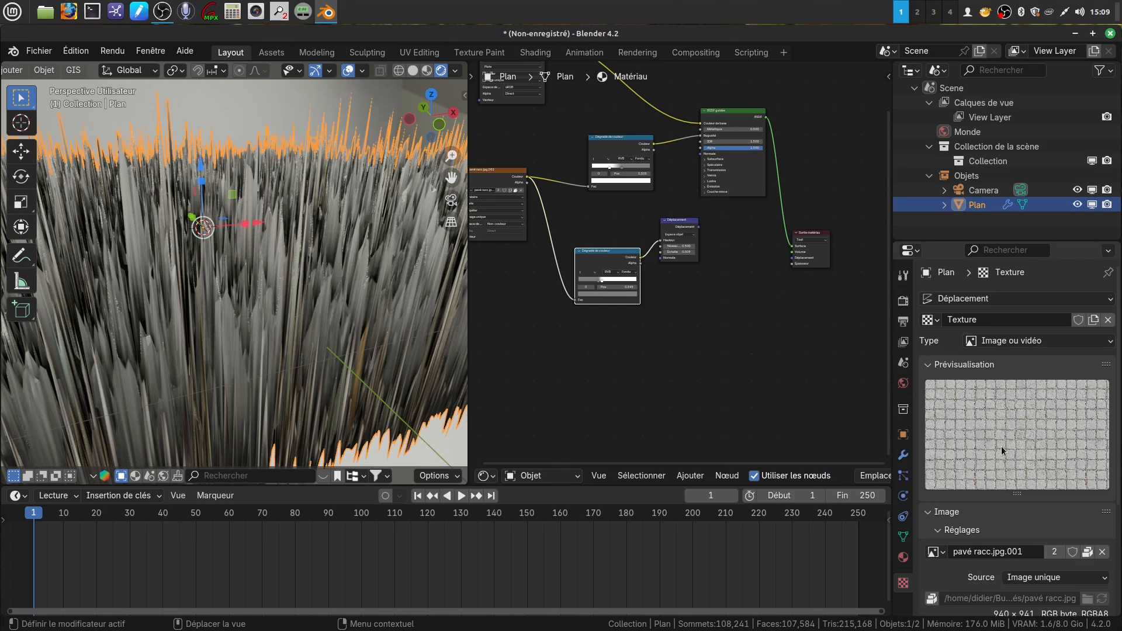
Try a Force of 0.05 on the Déplacement modifier and check the paving's relief at a low angle.
scroll(1021, 544, "down", 1)
scroll(1022, 525, "up", 1)
left_click(903, 456)
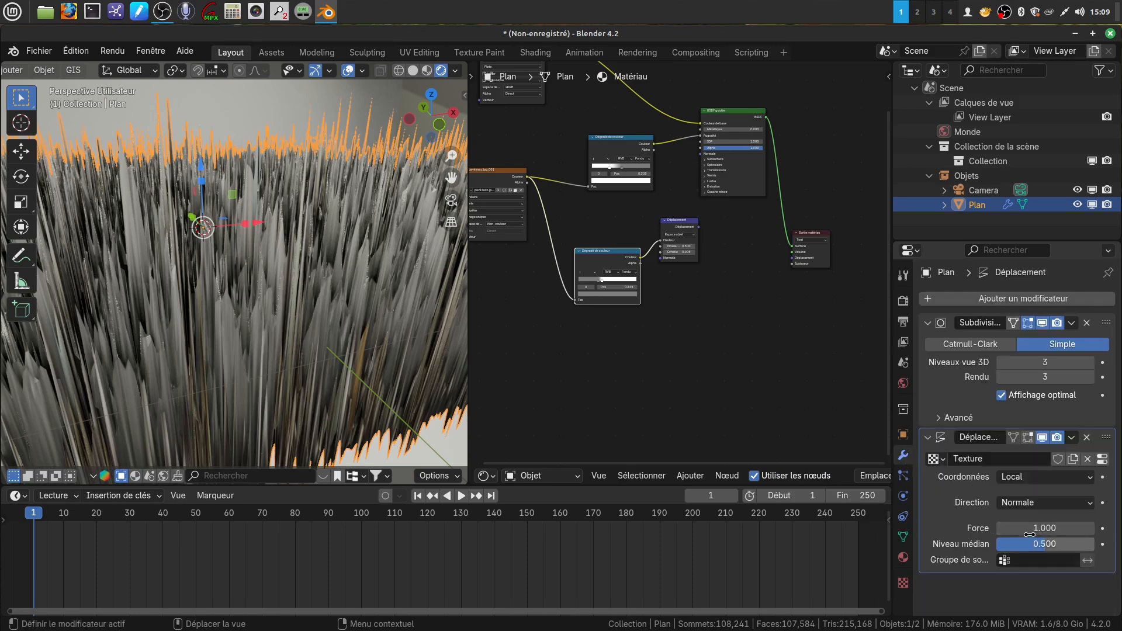
left_click(1050, 526)
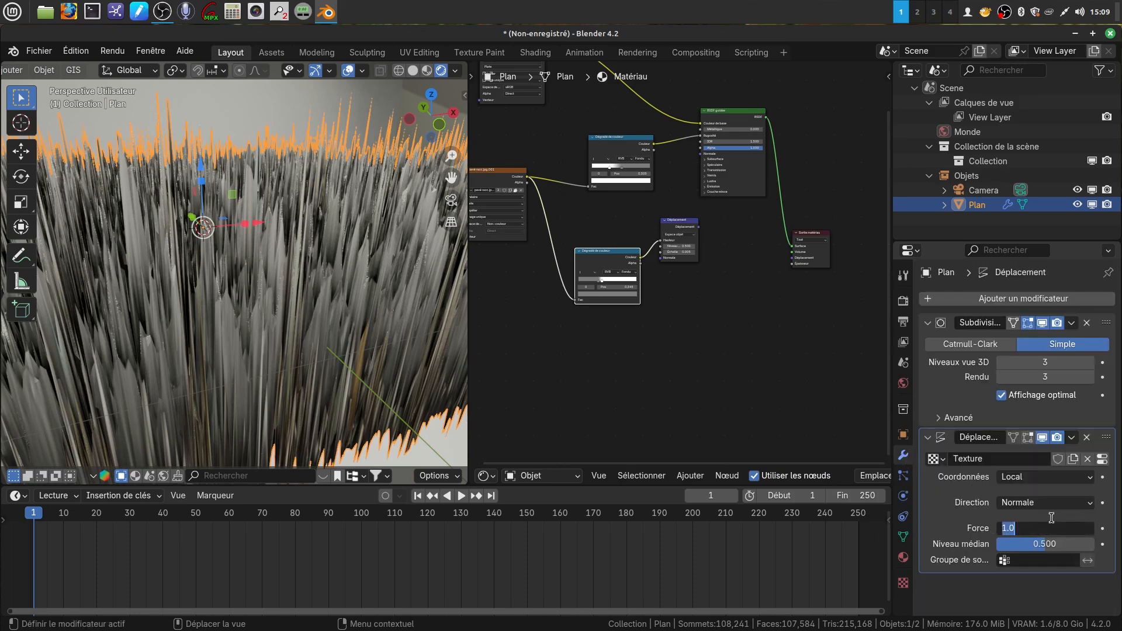
key("BackSpace")
key("Return")
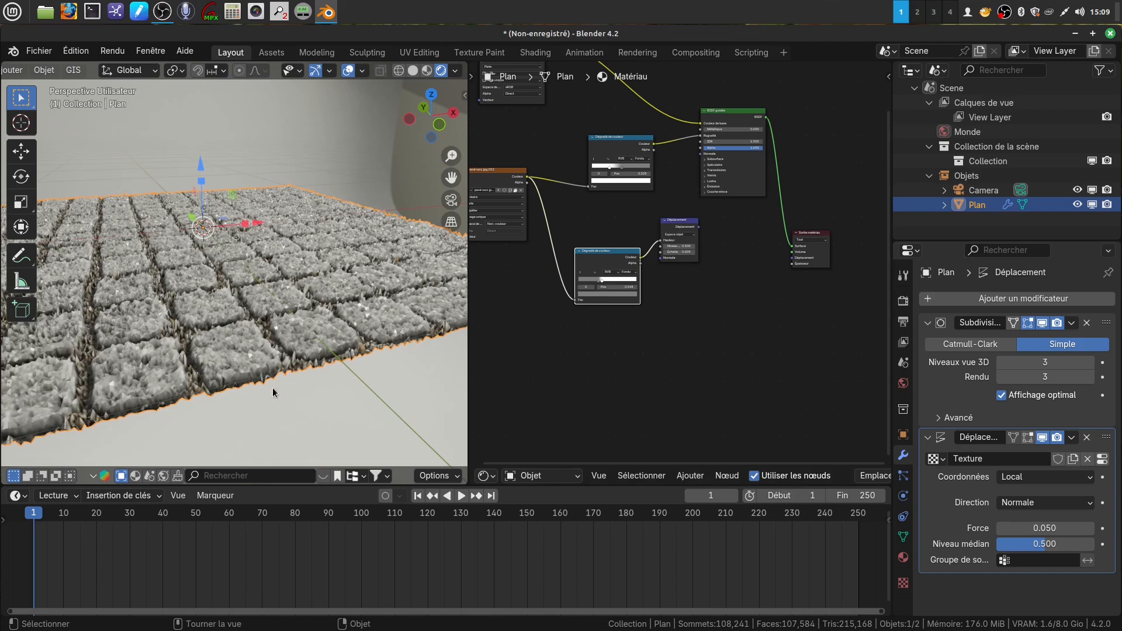
middle_click_drag(273, 392, 279, 324)
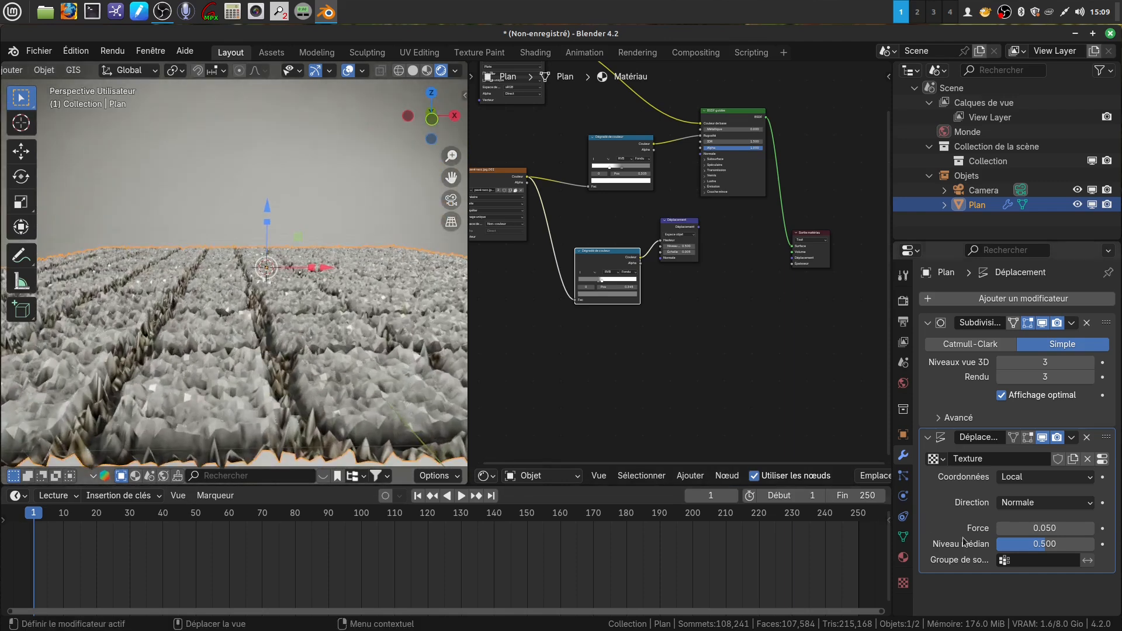
Try weaker Force values of 0.008 and 0.01 on the Déplacement modifier, checking the plane's relief nearly edge-on.
left_click(1050, 527)
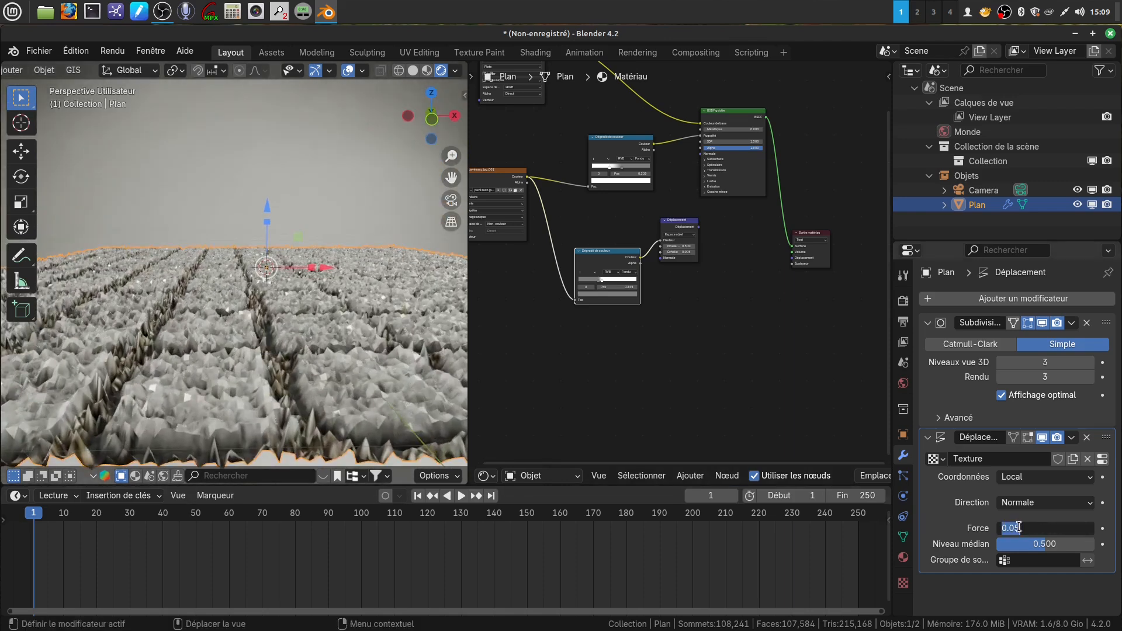
left_click(1028, 527)
key("Return")
middle_click_drag(321, 374, 368, 328)
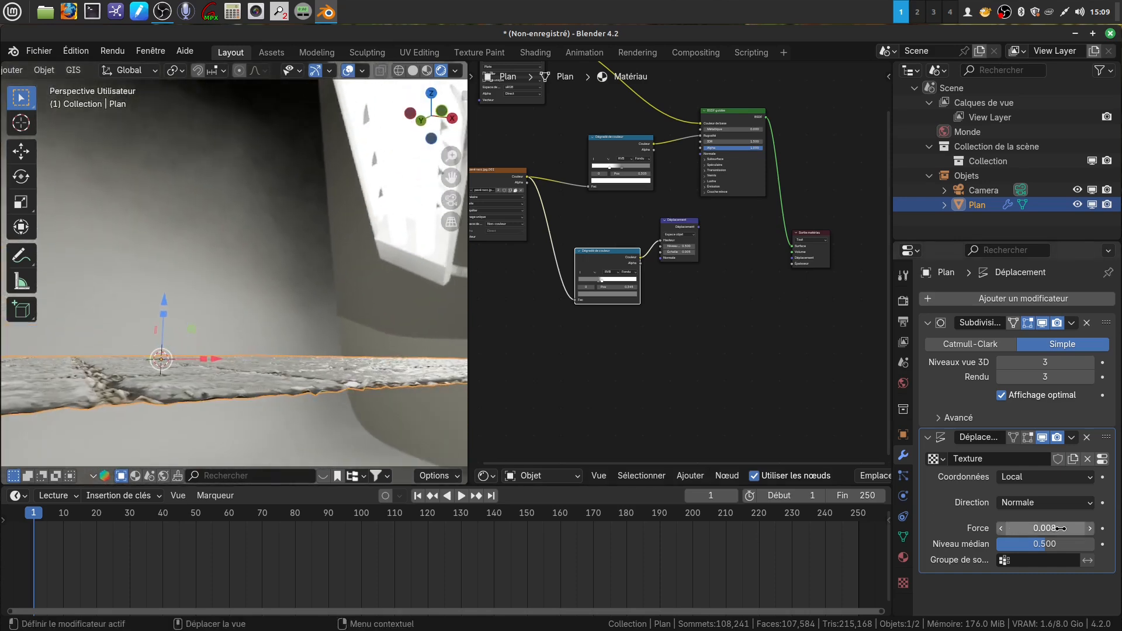
left_click(1060, 528)
left_click(1043, 522)
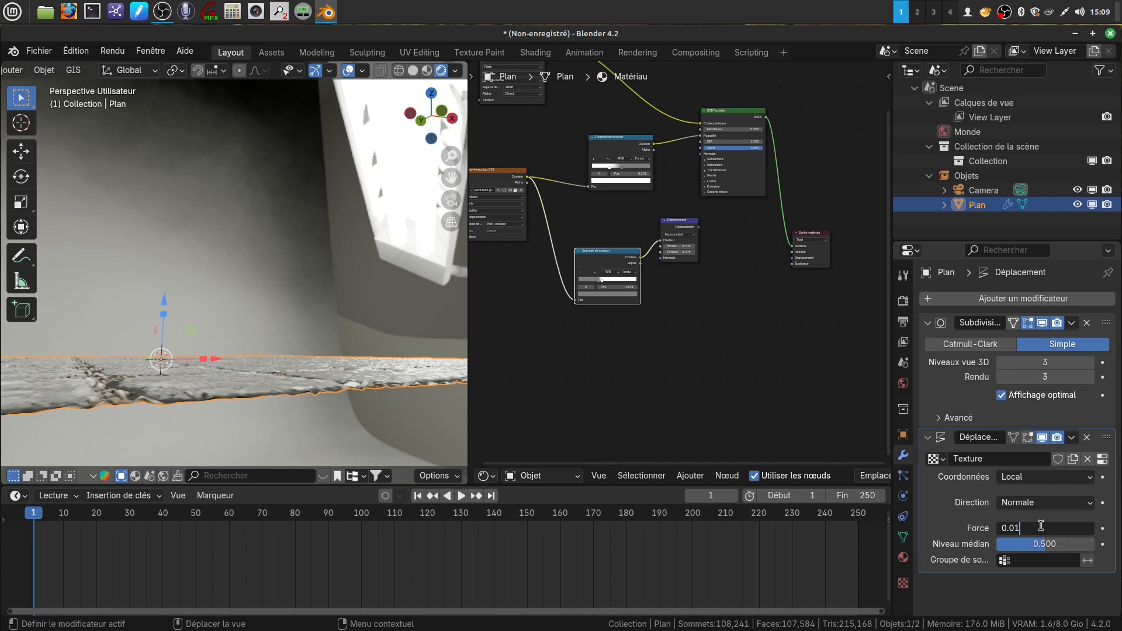
key("Return")
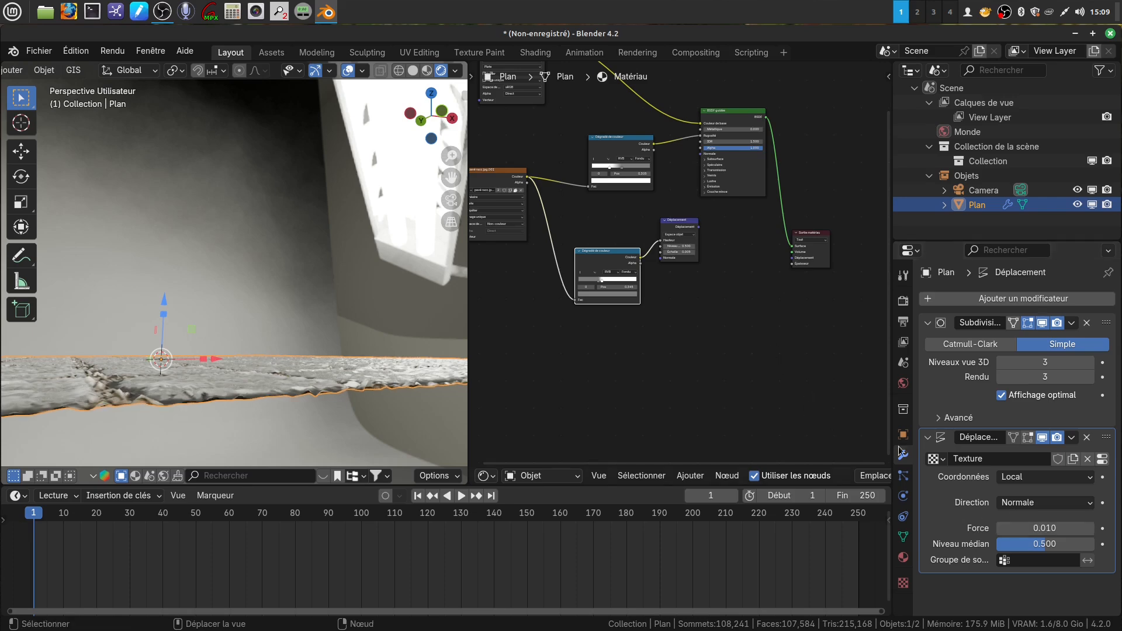
Set the Déplacement modifier's Force to 0.03 and check the paving from above.
left_click(1045, 529)
type("0.0")
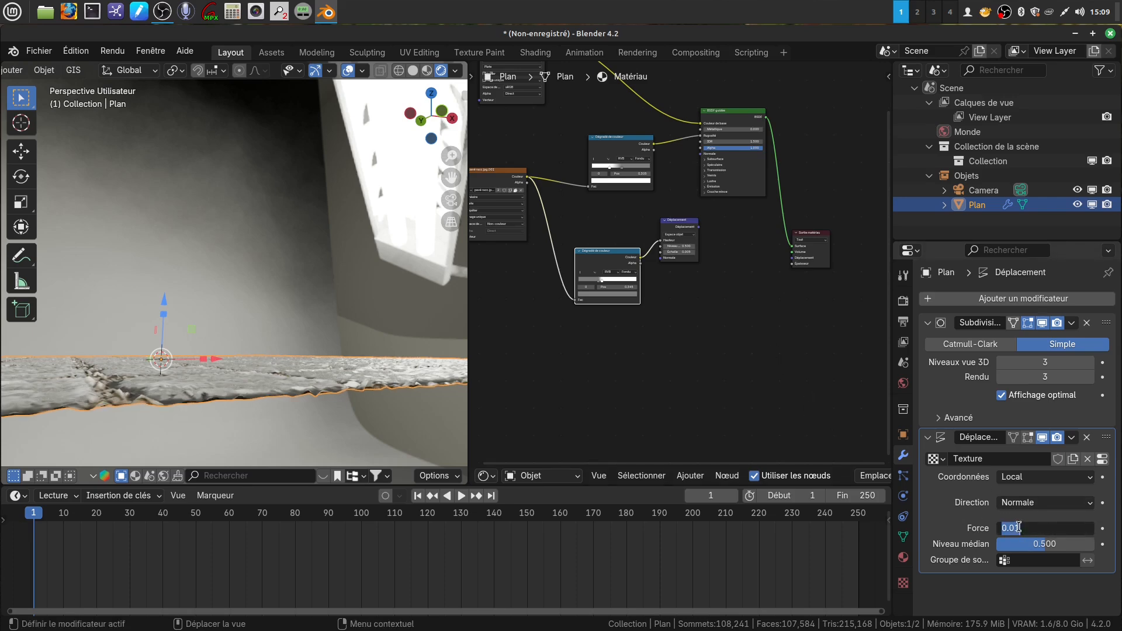
type("1")
key("Return")
middle_click_drag(354, 365, 341, 409)
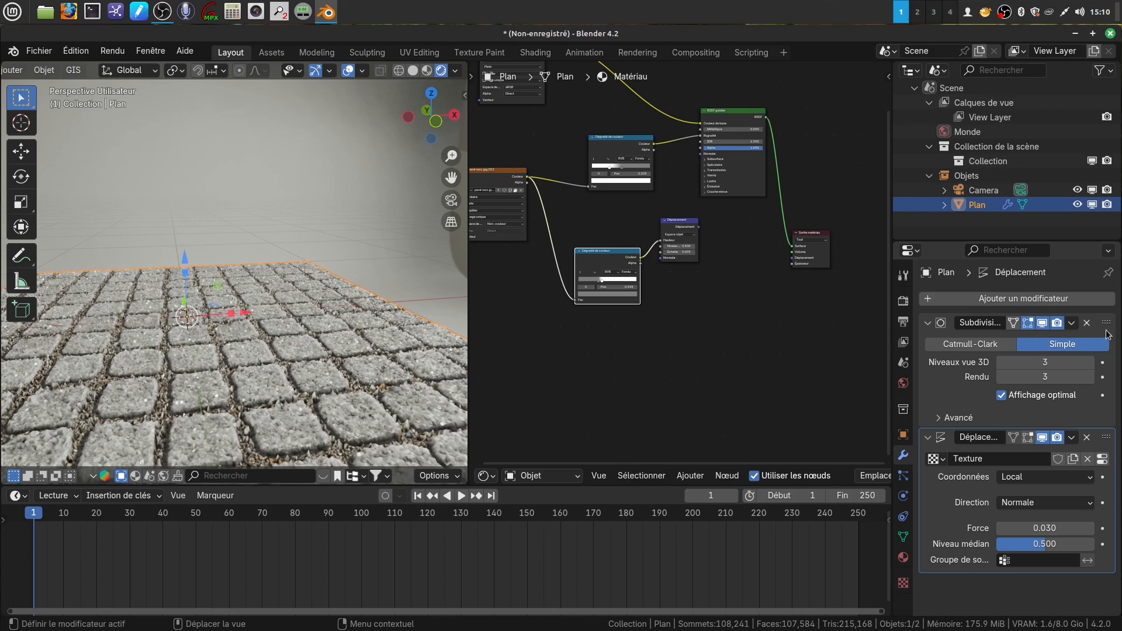
Move the Subdivision modifier below the Déplacement modifier in the plane's modifier stack.
left_click_drag(1107, 323, 1119, 478)
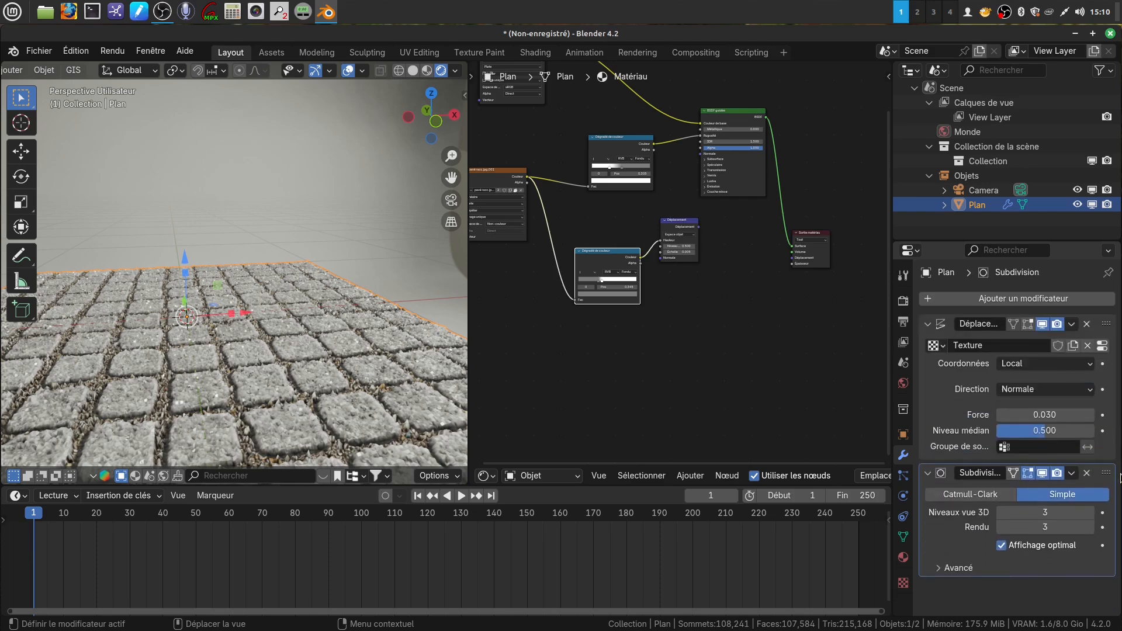
mouse_move(316, 328)
middle_mouse_down()
mouse_move(301, 321)
mouse_move(305, 306)
mouse_move(383, 314)
mouse_move(374, 327)
middle_mouse_up()
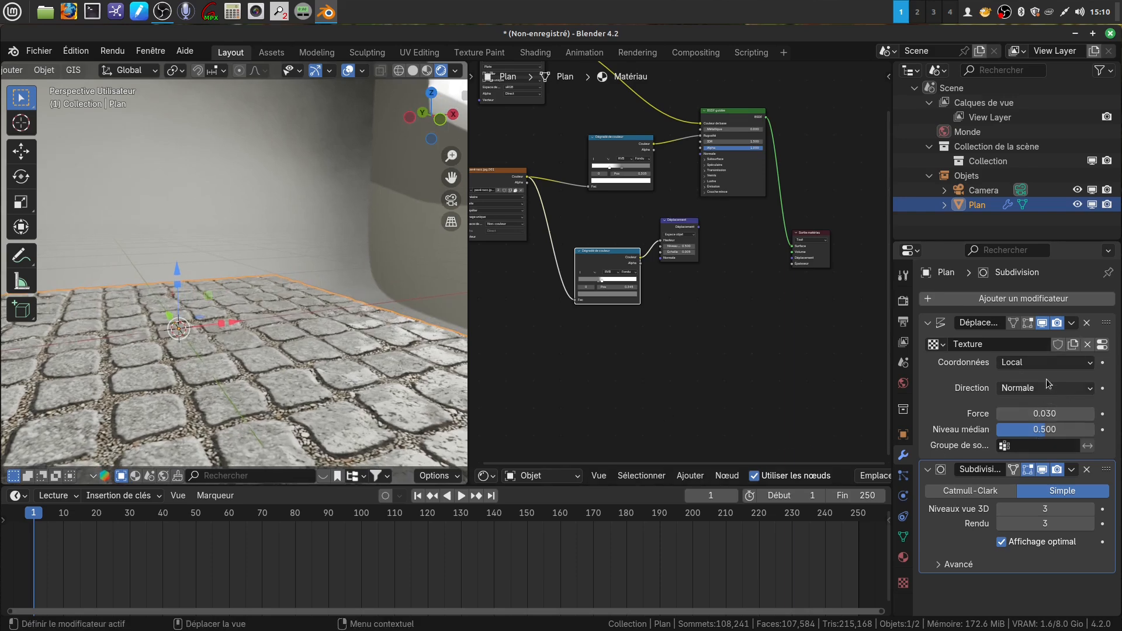
Set the Déplacement modifier's coordinates to UV and its direction to Z.
left_click(1090, 363)
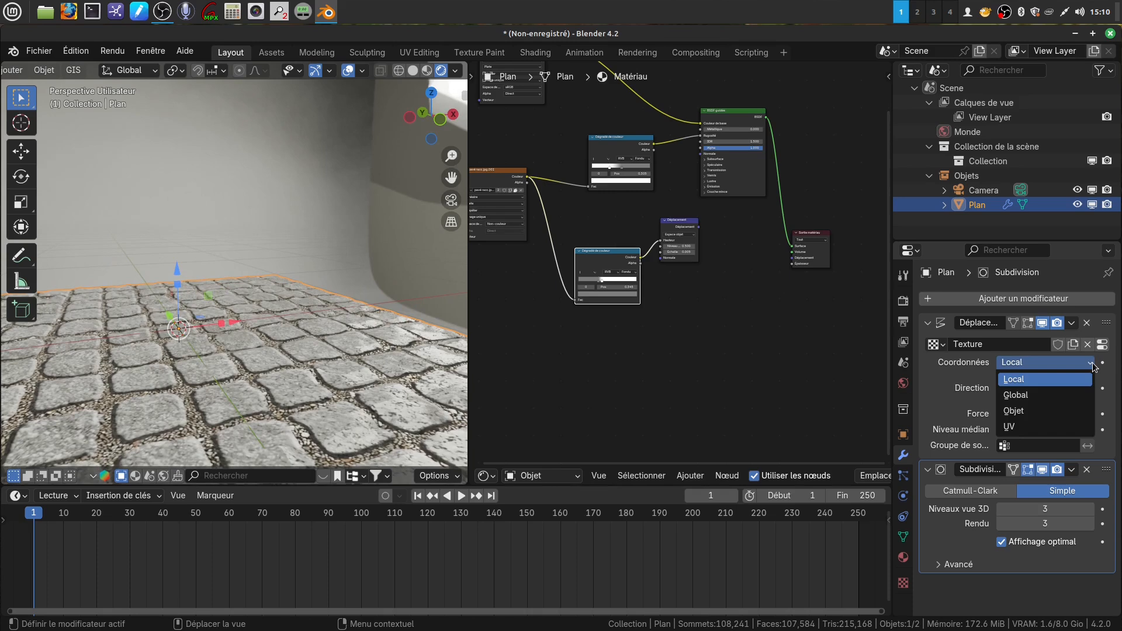
left_click(1068, 431)
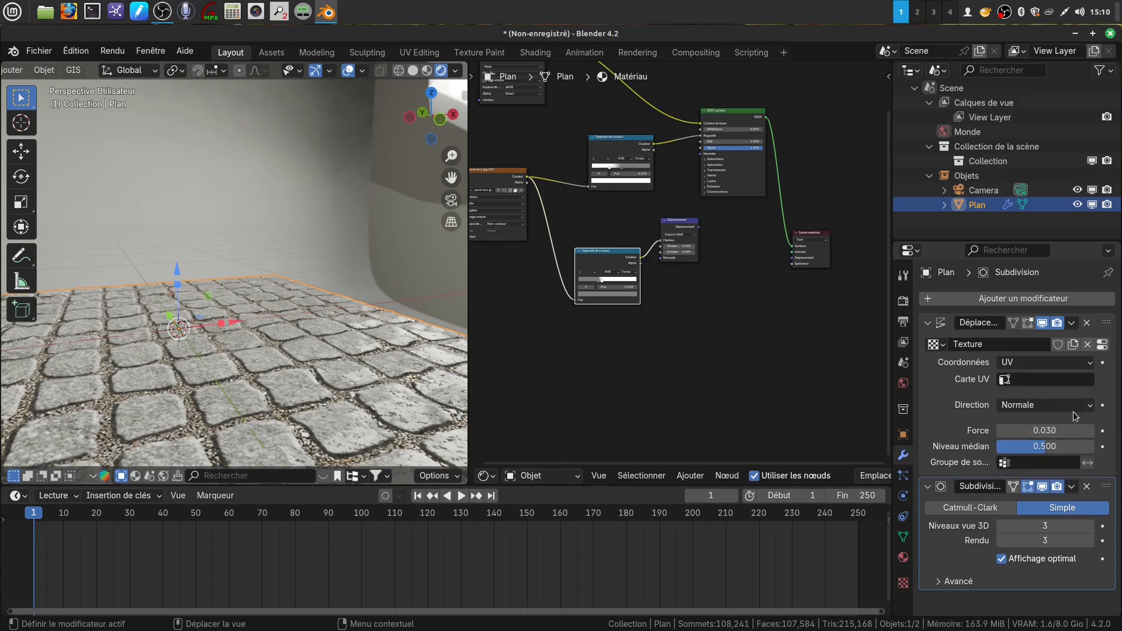
left_click(1090, 406)
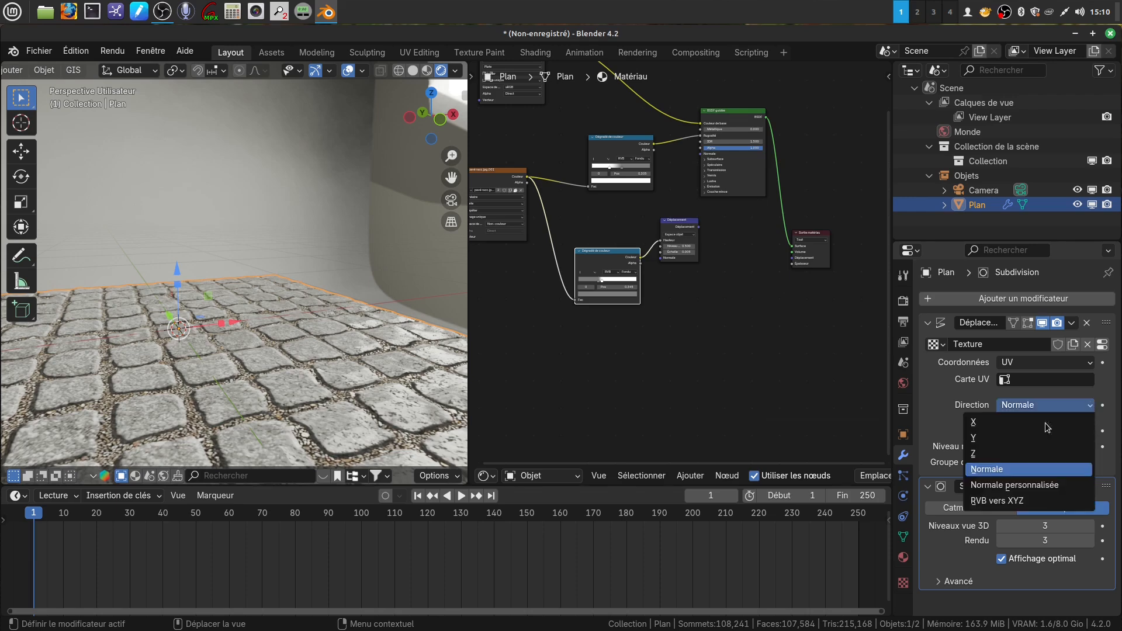
left_click(1002, 455)
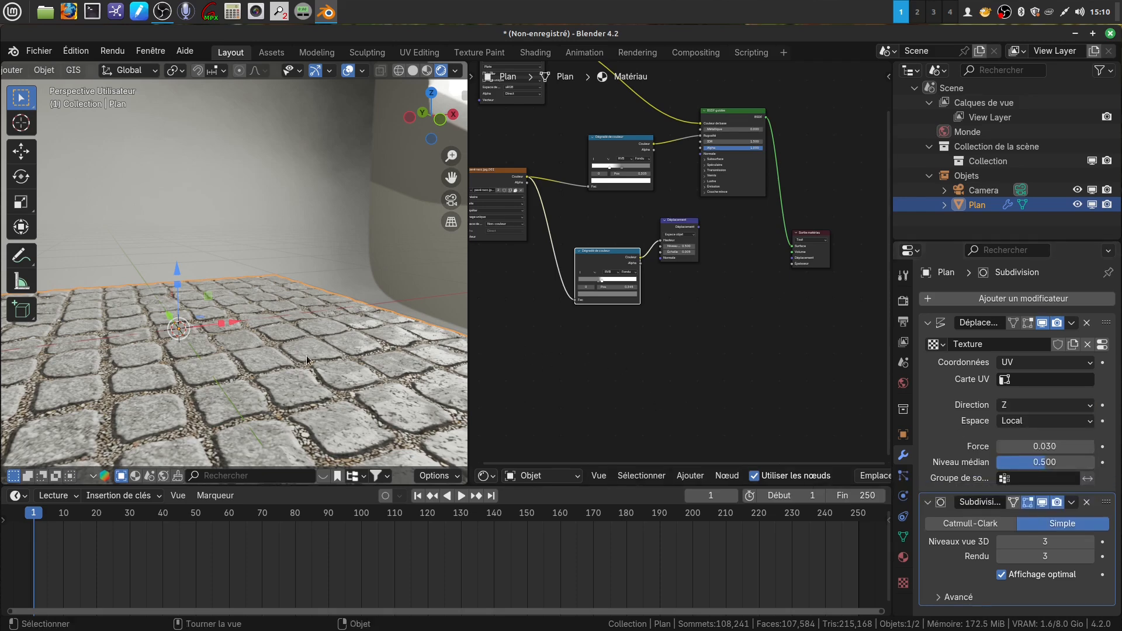
middle_click_drag(310, 358, 387, 193)
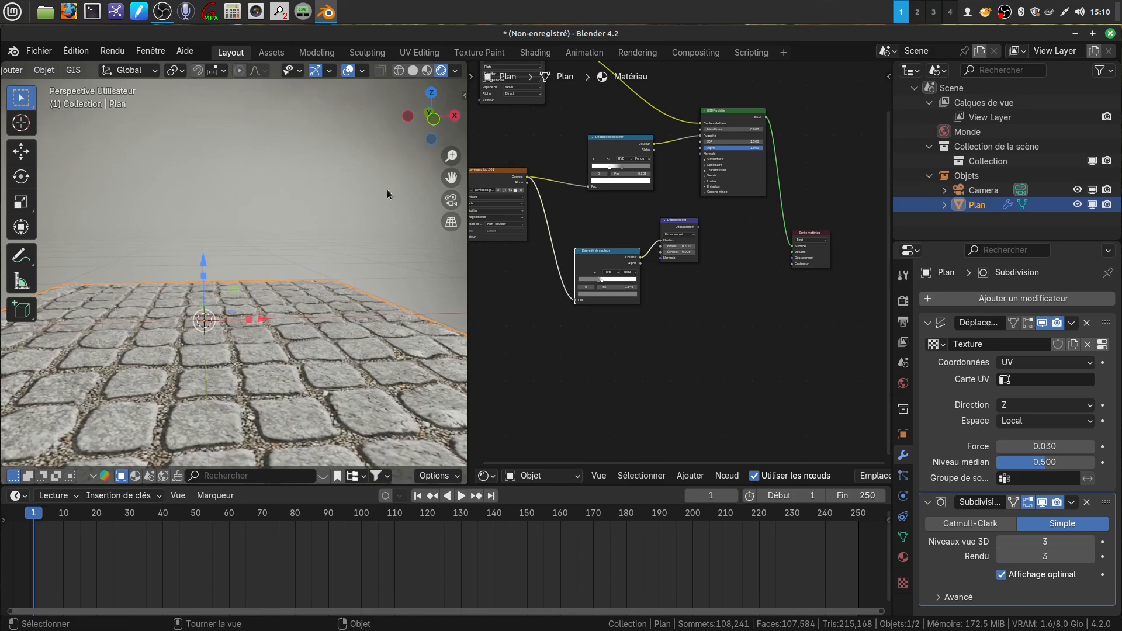
Show the viewport in Solid shading and apply smooth shading (Ombrage lissé) to the plane.
left_click(412, 70)
mouse_move(329, 365)
middle_mouse_down()
mouse_move(275, 363)
mouse_move(286, 365)
middle_mouse_up()
right_click(272, 359)
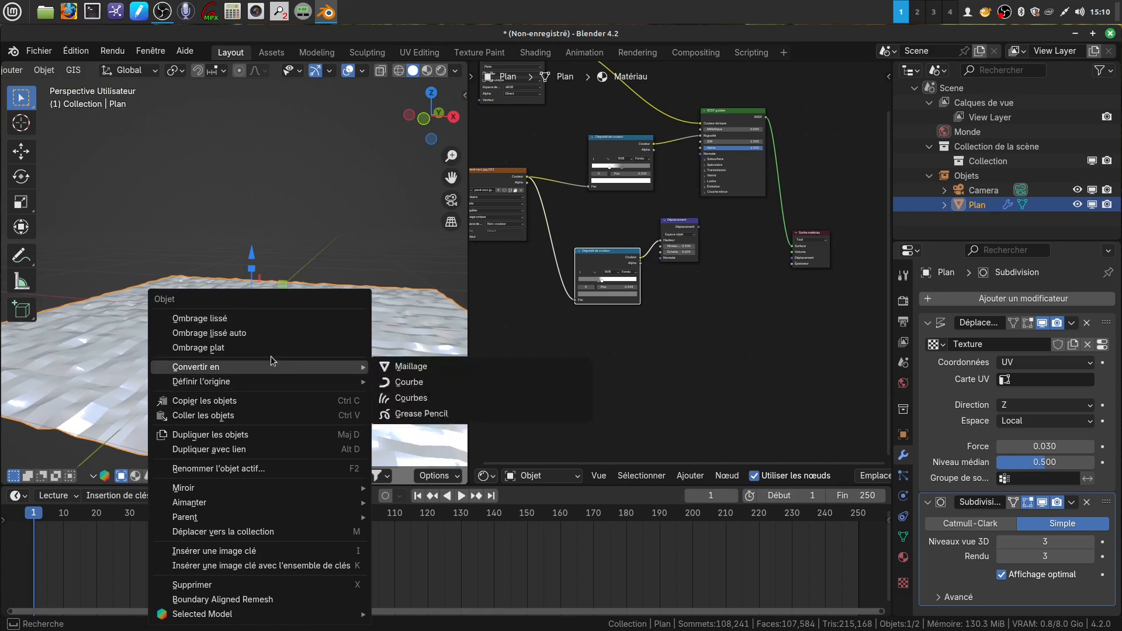
left_click(259, 318)
middle_click_drag(364, 381, 392, 388)
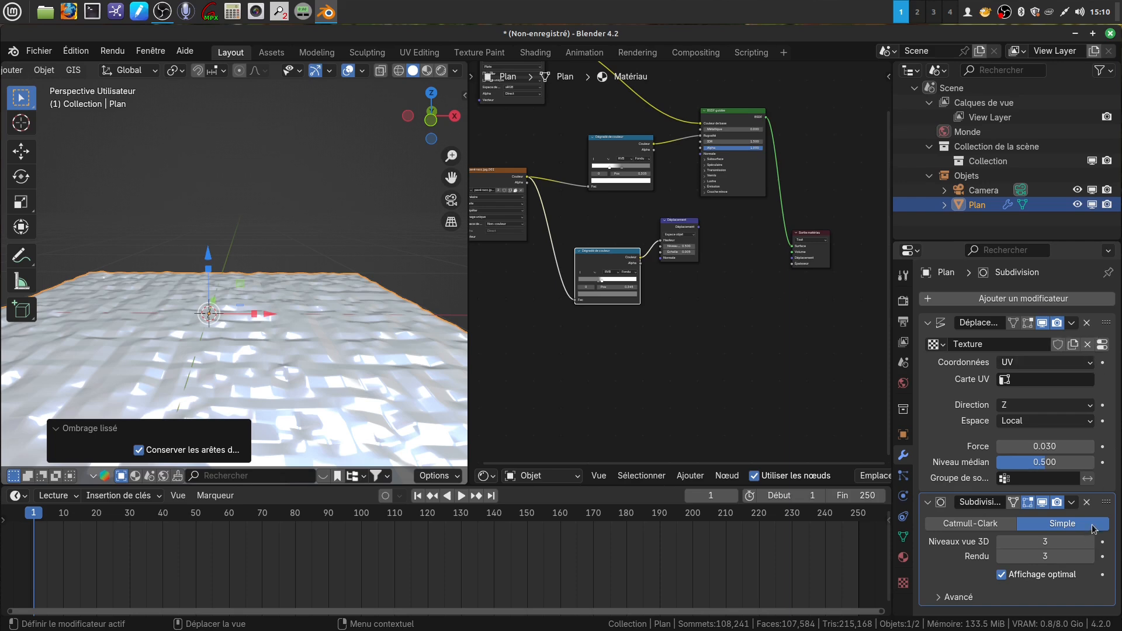
Move the Subdivision modifier above the Déplacement modifier and set its viewport and render levels to 2.
left_click_drag(1106, 505, 1087, 328)
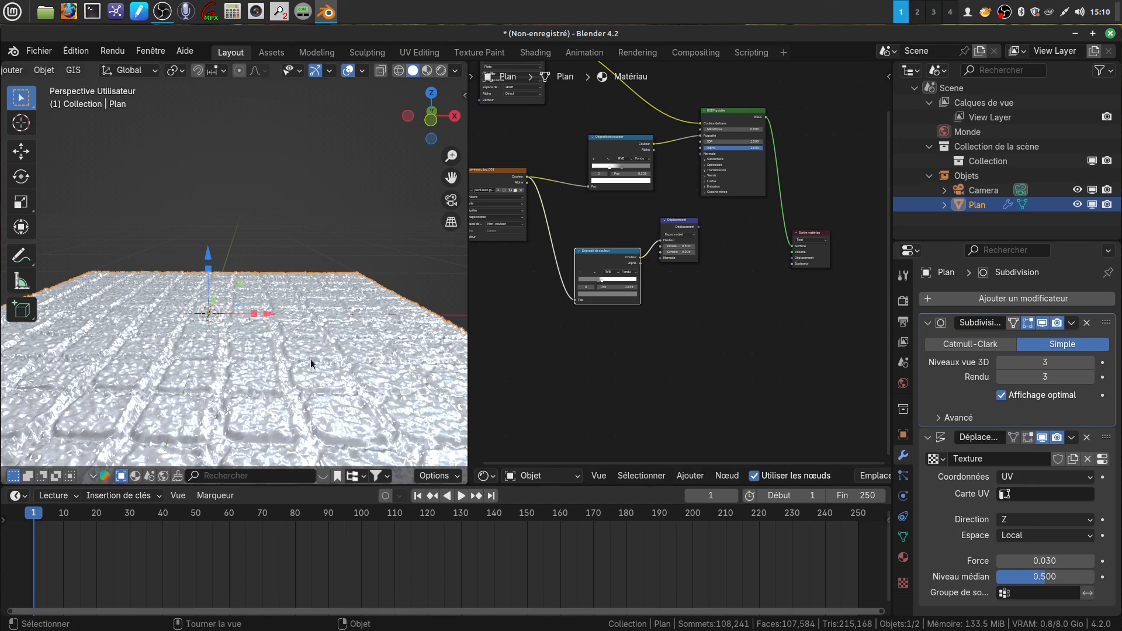
left_click(1001, 362)
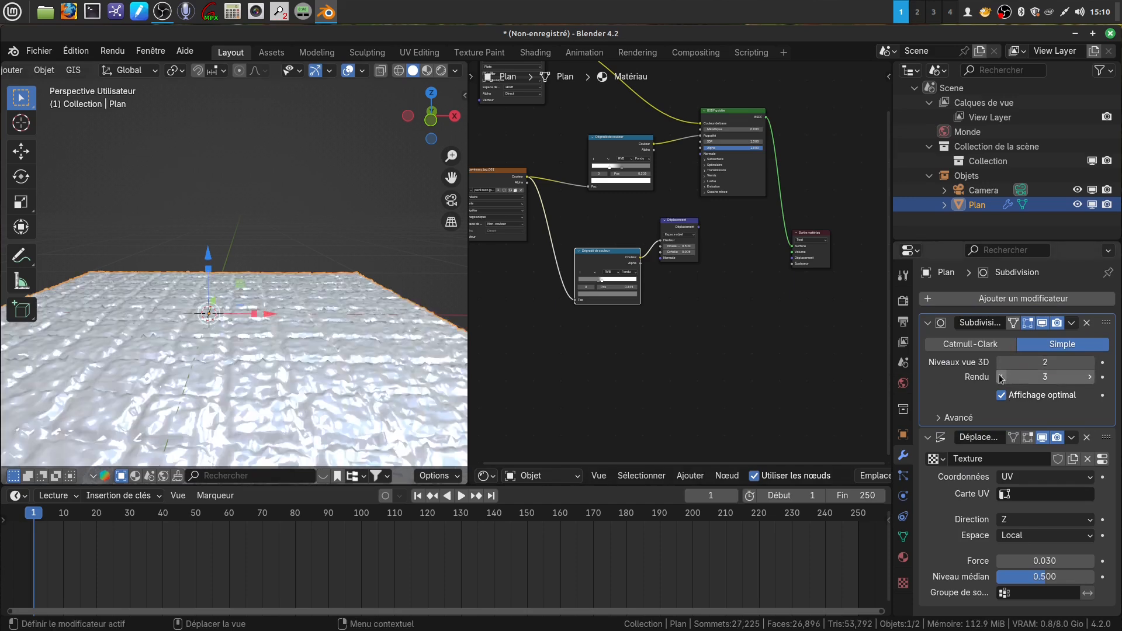
left_click(1002, 377)
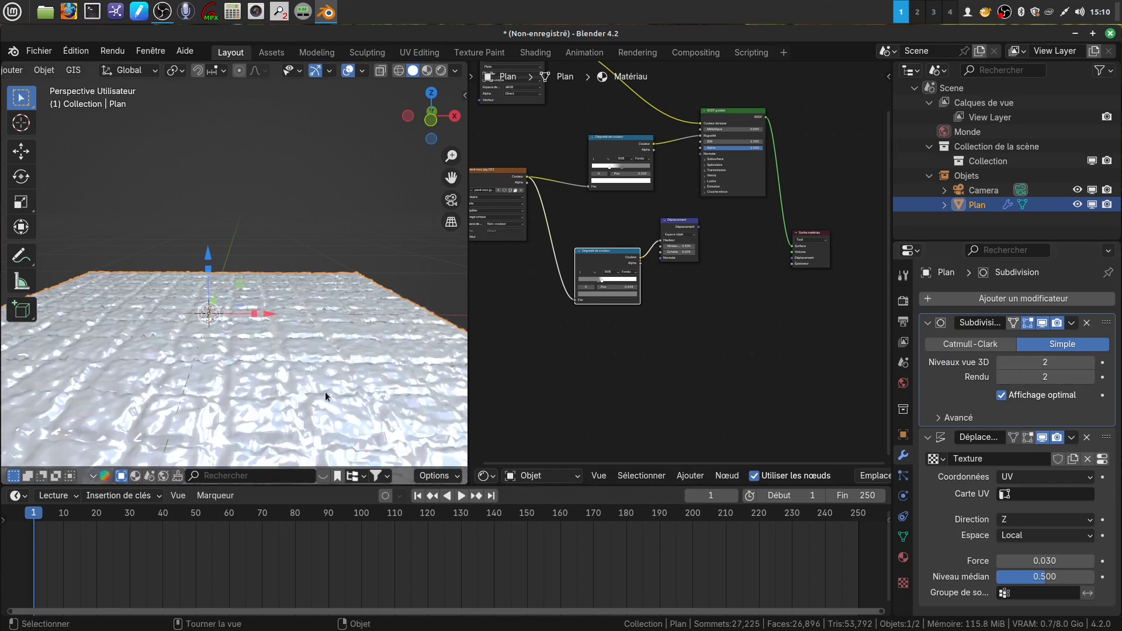
middle_click_drag(325, 394, 415, 402)
scroll(596, 395, "down", 2)
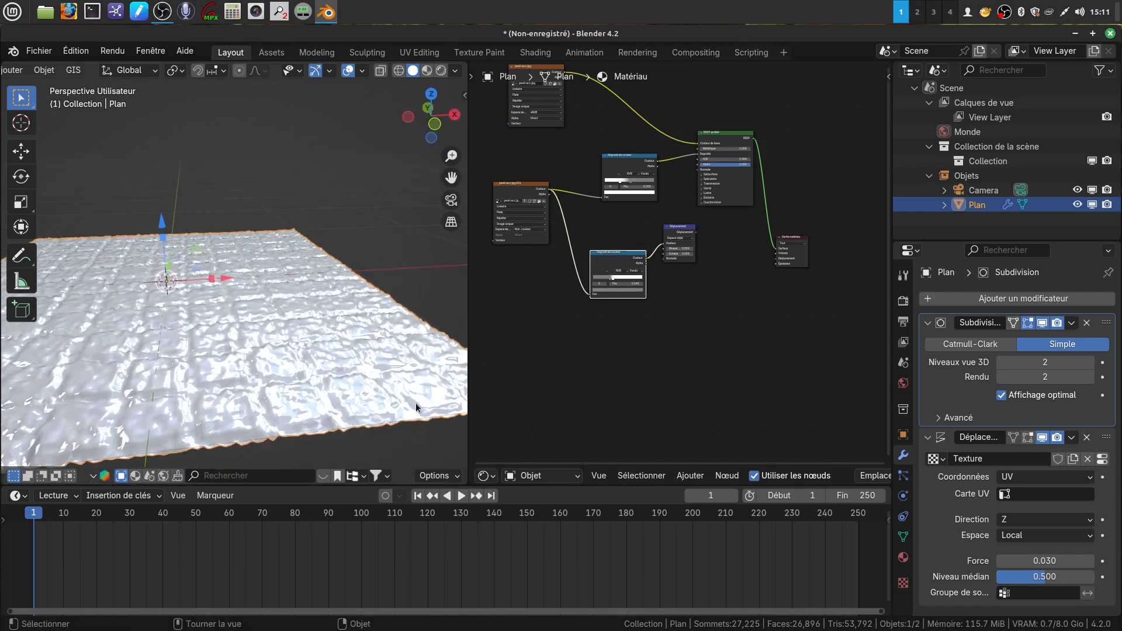
scroll(702, 384, "up", 2)
middle_click_drag(702, 384, 698, 401)
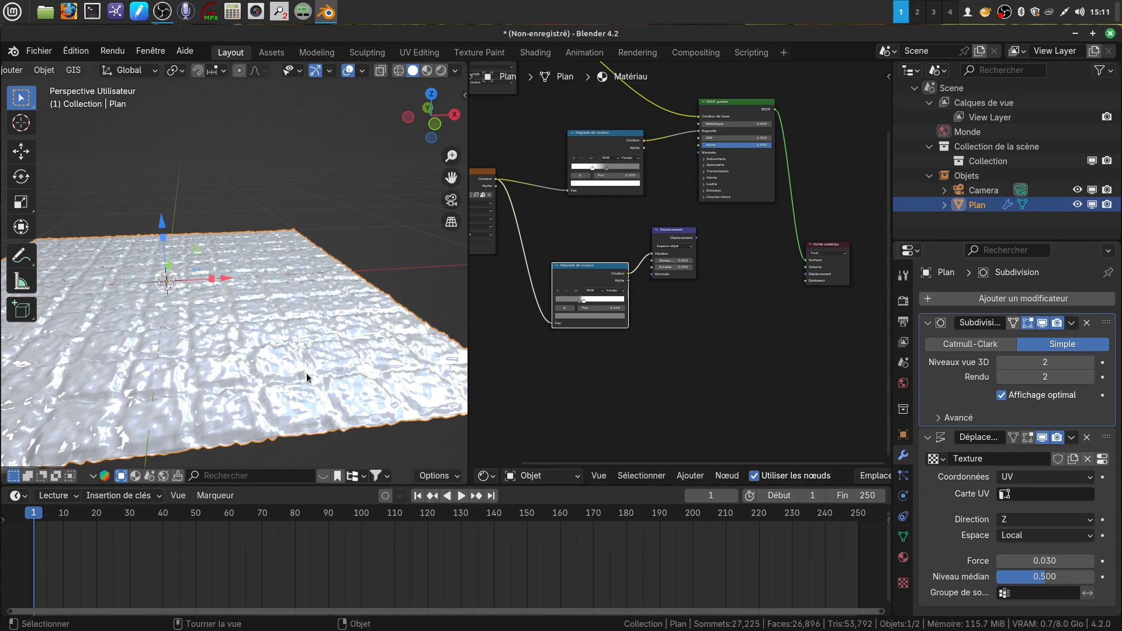
middle_click_drag(307, 378, 318, 373)
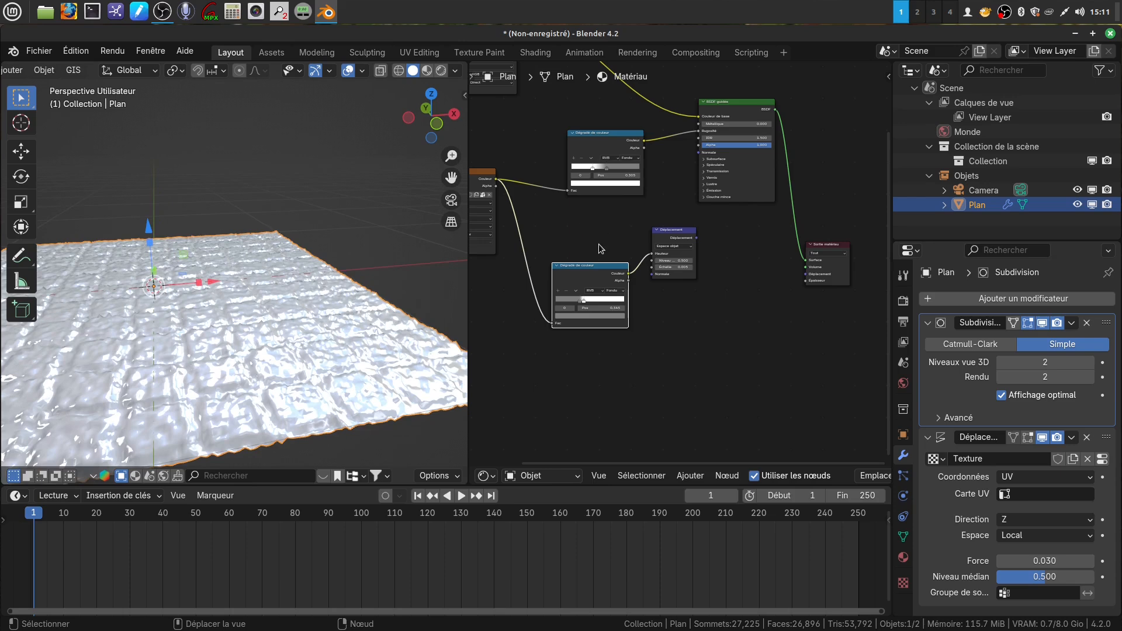
Open the displacement texture's properties and expand its Couleurs settings.
middle_click_drag(598, 244, 677, 284)
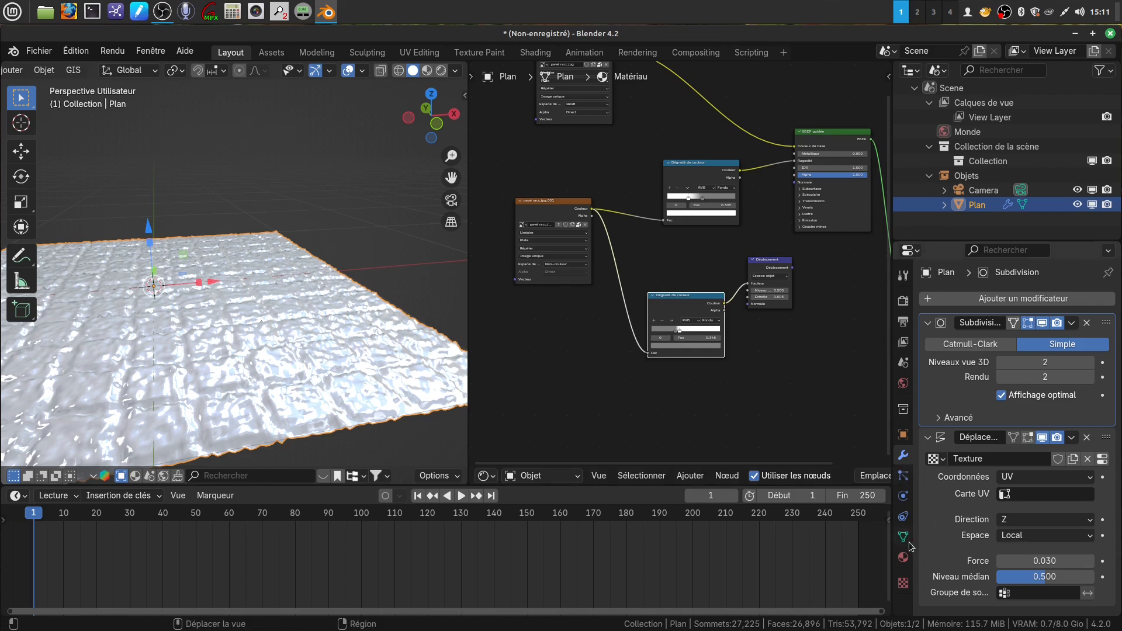
left_click(903, 582)
scroll(1023, 520, "down", 4)
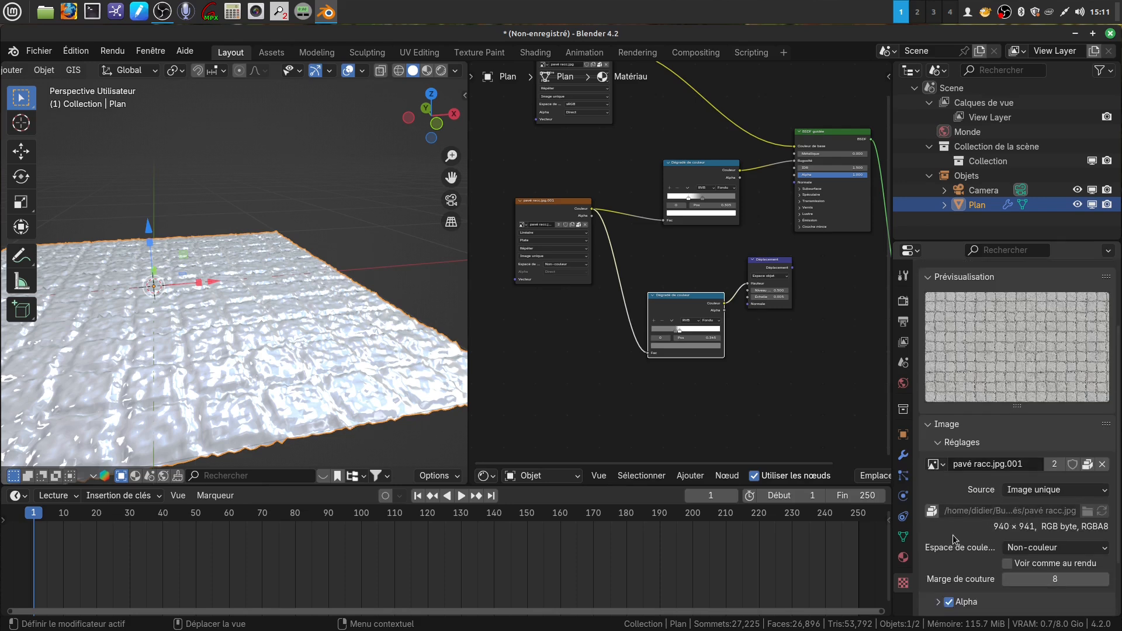
scroll(967, 531, "down", 1)
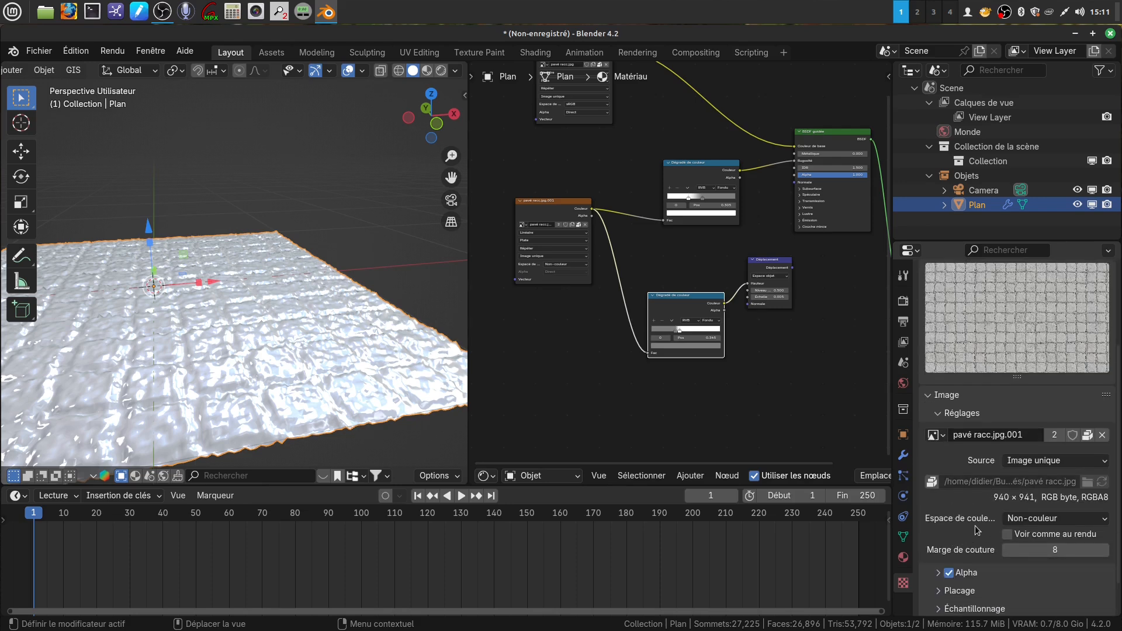
scroll(974, 530, "down", 2)
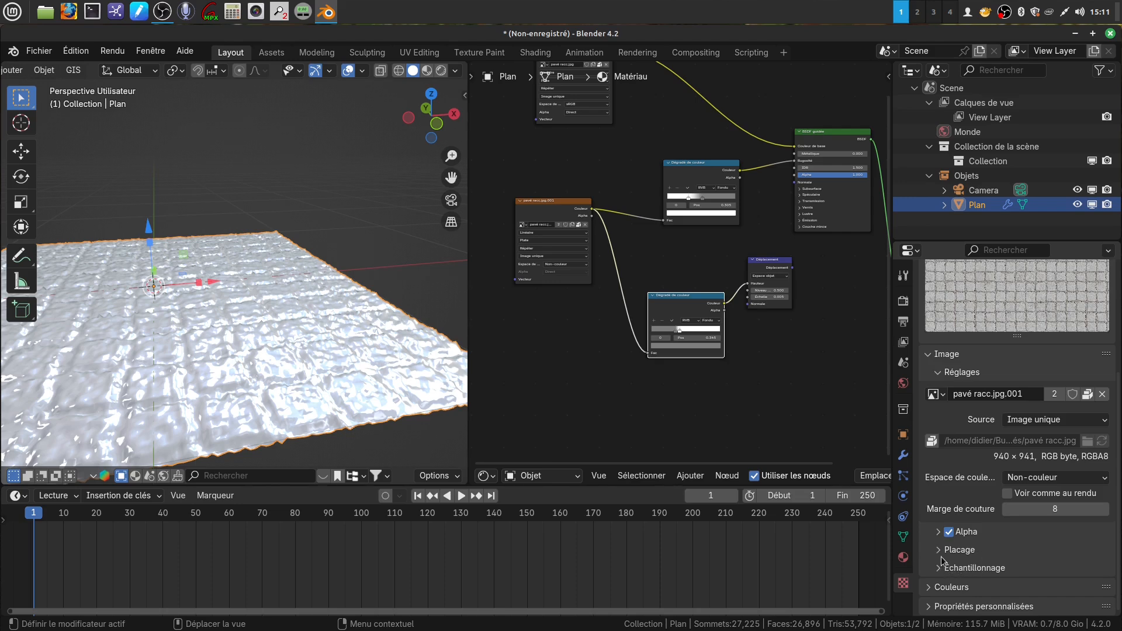
left_click(929, 587)
scroll(940, 588, "down", 3)
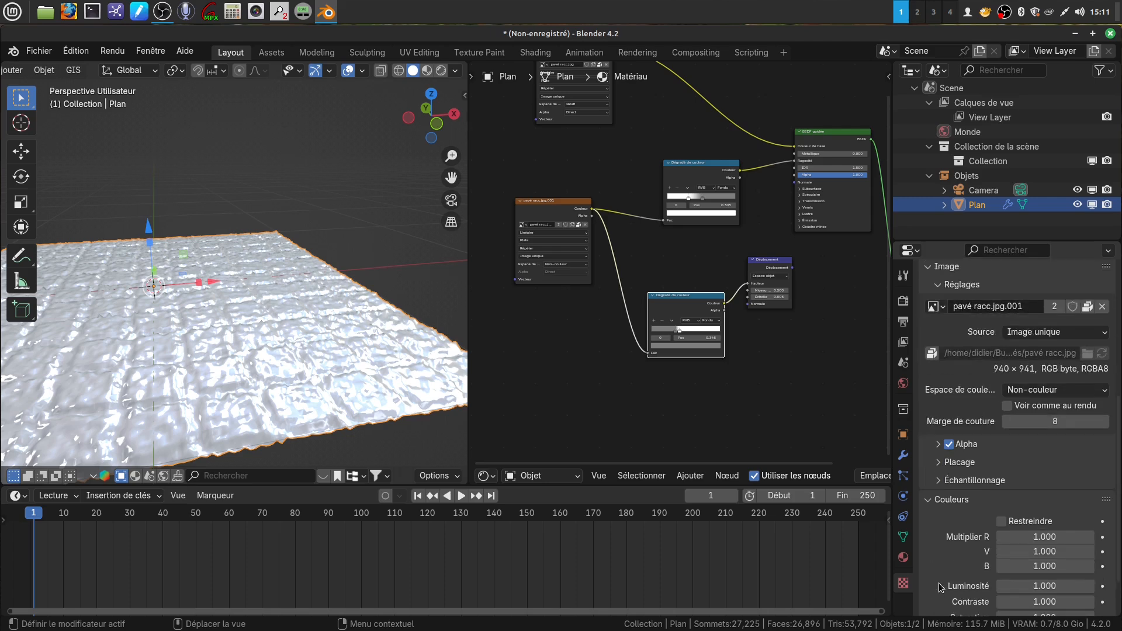
scroll(940, 587, "down", 2)
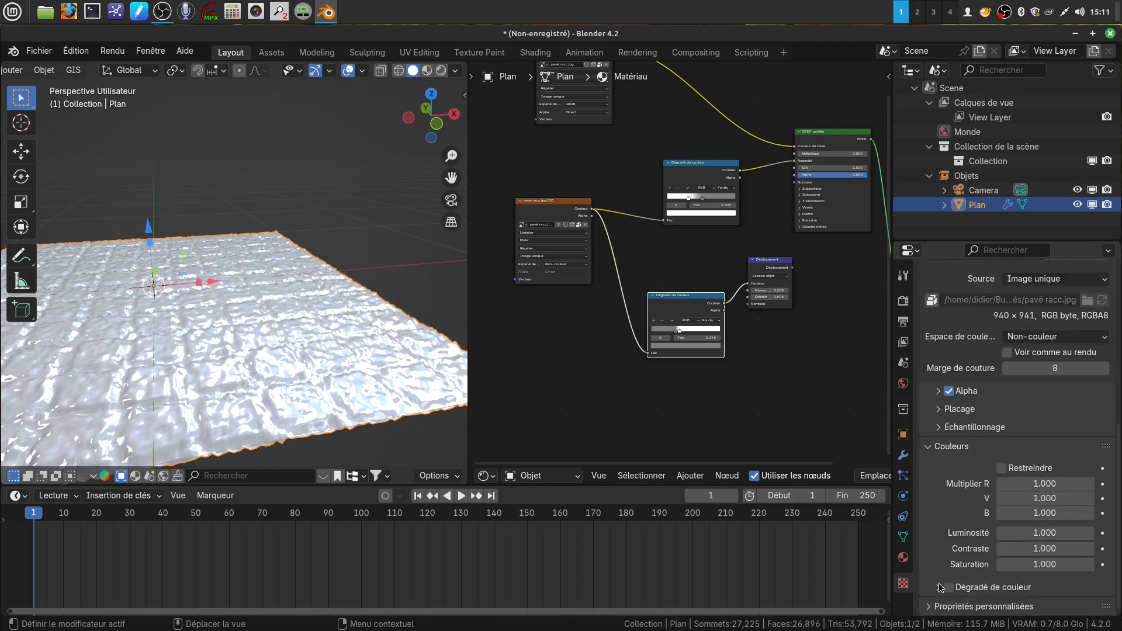
Try the displacement texture's Dégradé de couleur, shifting its end stops, and turn it off again.
left_click(948, 587)
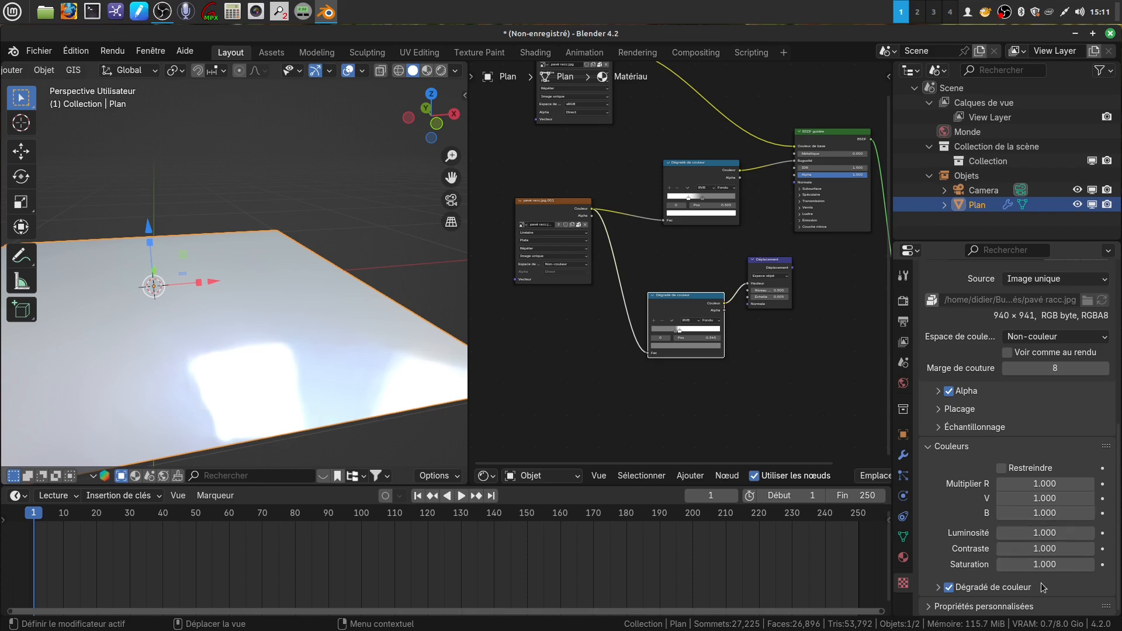
left_click(939, 587)
scroll(1031, 571, "down", 3)
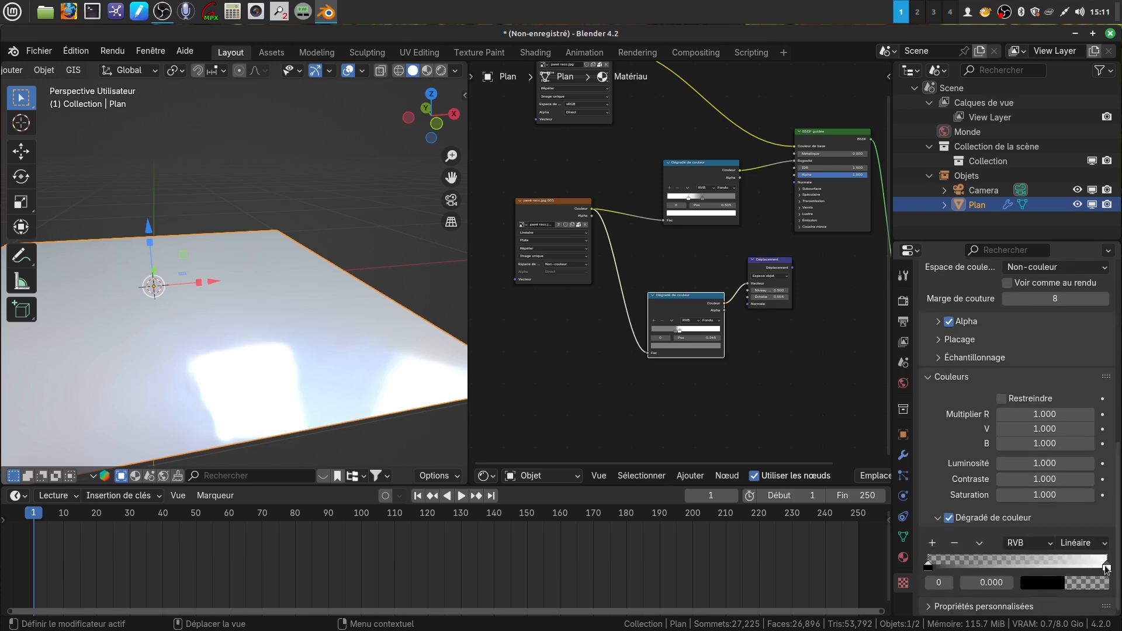
mouse_move(1105, 566)
left_mouse_down()
mouse_move(967, 572)
mouse_move(1111, 568)
left_mouse_up()
mouse_move(924, 568)
left_mouse_down()
mouse_move(1081, 567)
mouse_move(918, 554)
left_mouse_up()
left_click(948, 518)
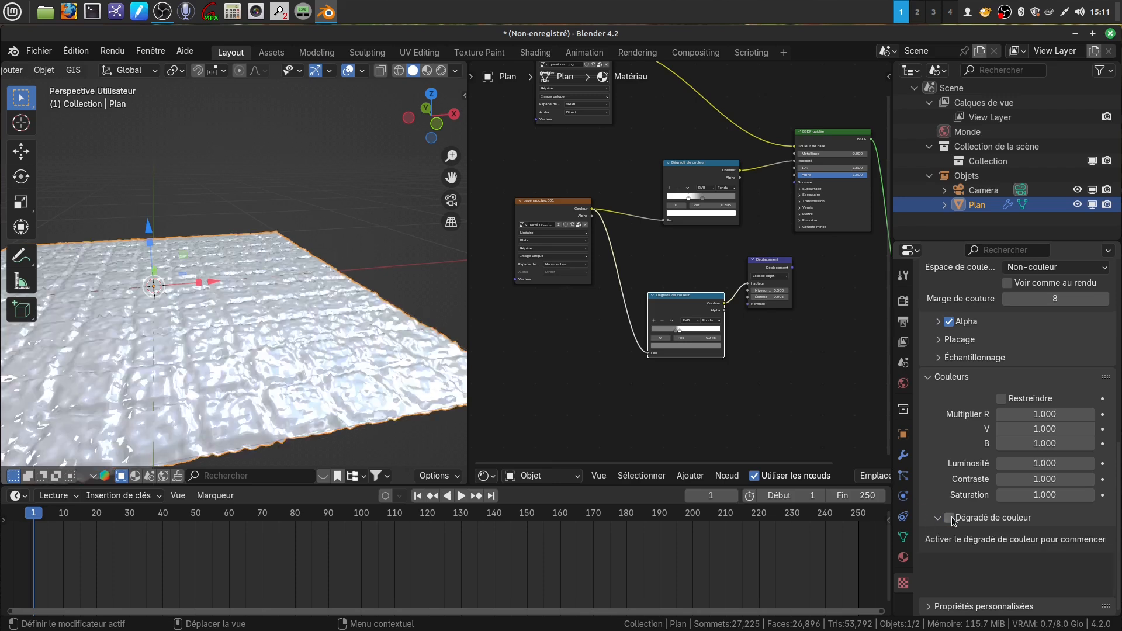
scroll(1004, 446, "up", 3)
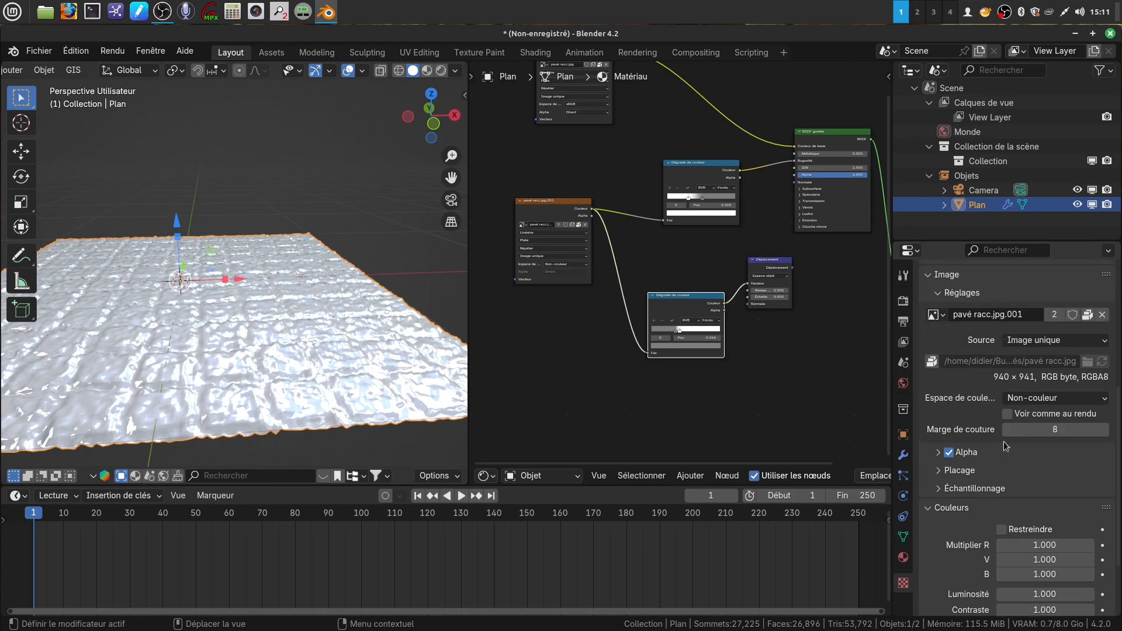
scroll(1004, 457, "up", 4)
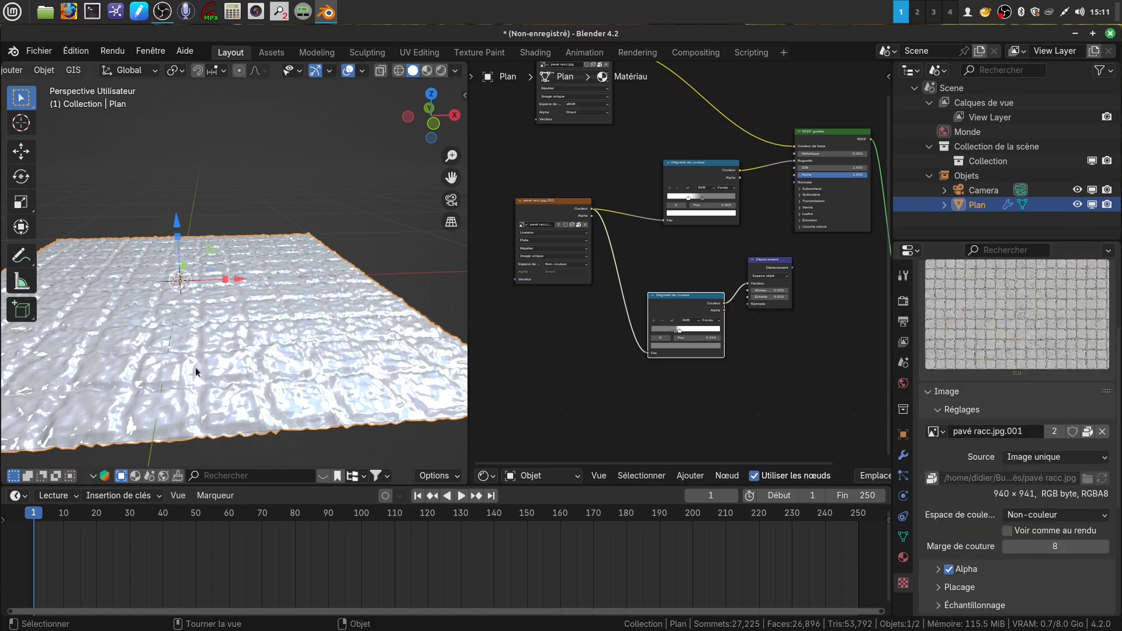
Show the viewport in Rendered shading and look at the paving close up from a low angle.
scroll(290, 409, "up", 2)
mouse_move(294, 399)
middle_mouse_down()
mouse_move(430, 352)
mouse_move(286, 409)
mouse_move(370, 378)
mouse_move(261, 467)
mouse_move(231, 66)
middle_mouse_up()
left_click(438, 69)
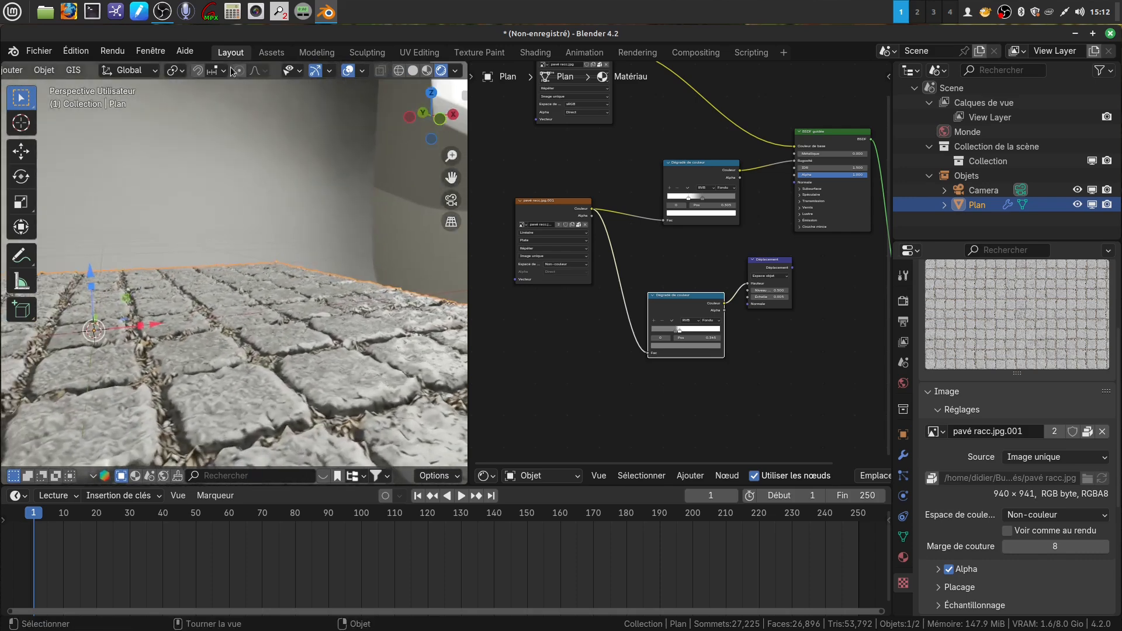
scroll(348, 349, "down", 2)
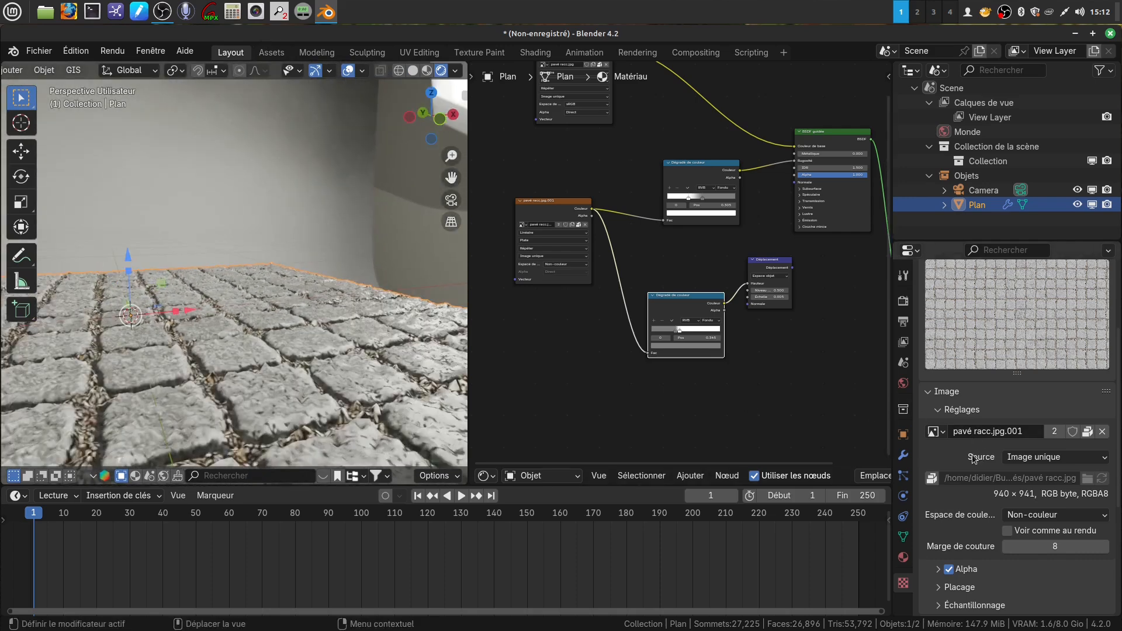
Set the Déplacement modifier's Force to 0.02 and check the paving's relief.
left_click(903, 456)
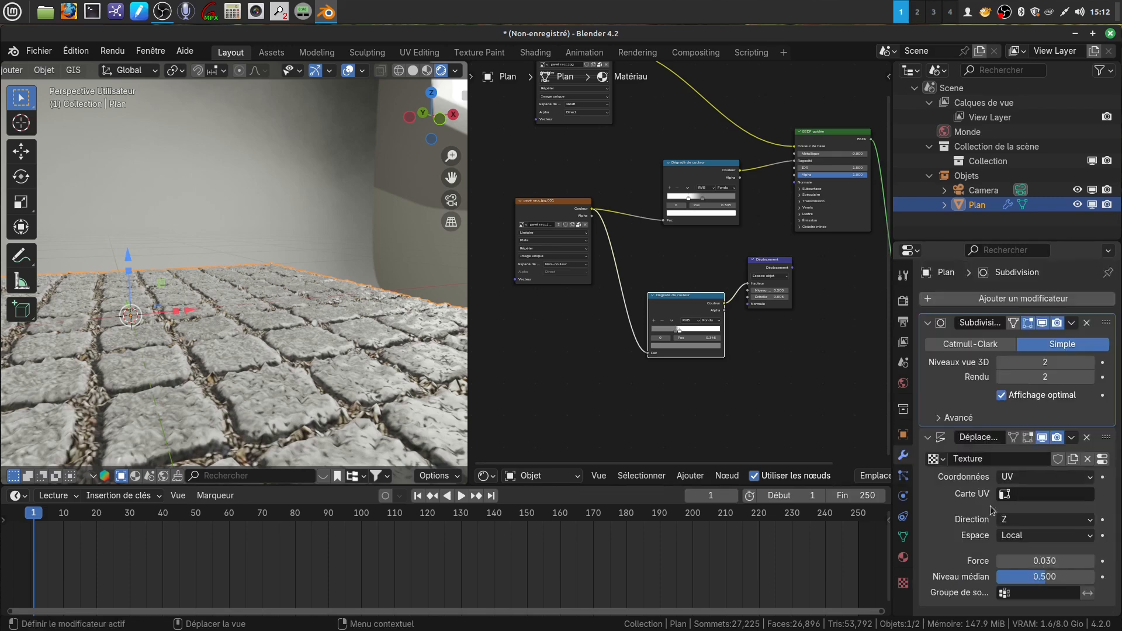
left_click(1046, 562)
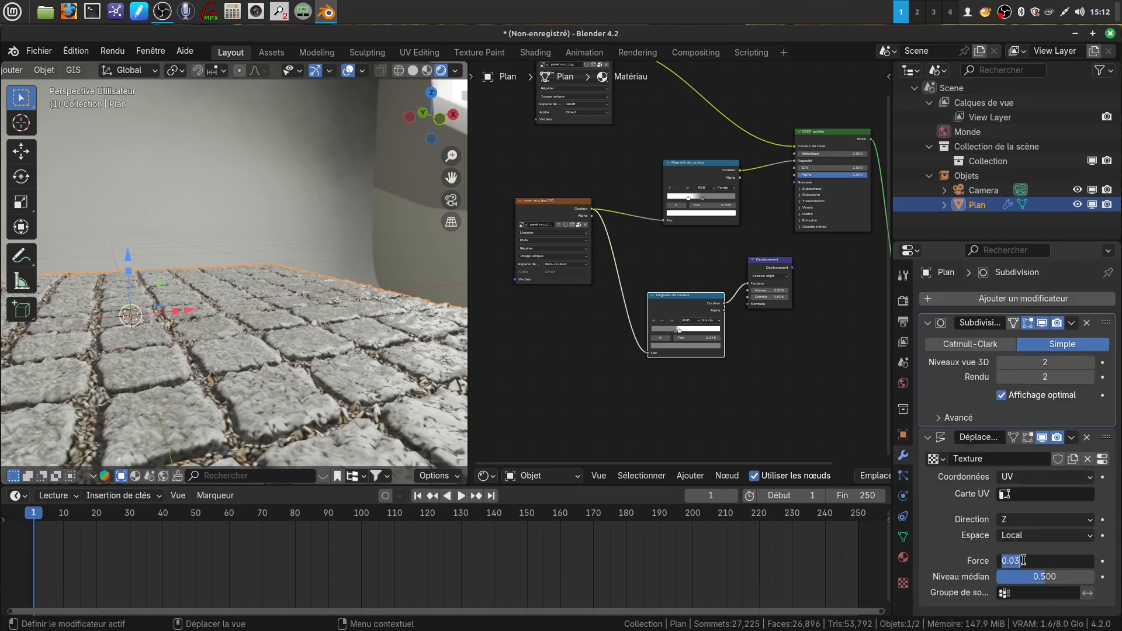
left_click(1035, 555)
key("Return")
middle_click_drag(317, 359, 250, 341)
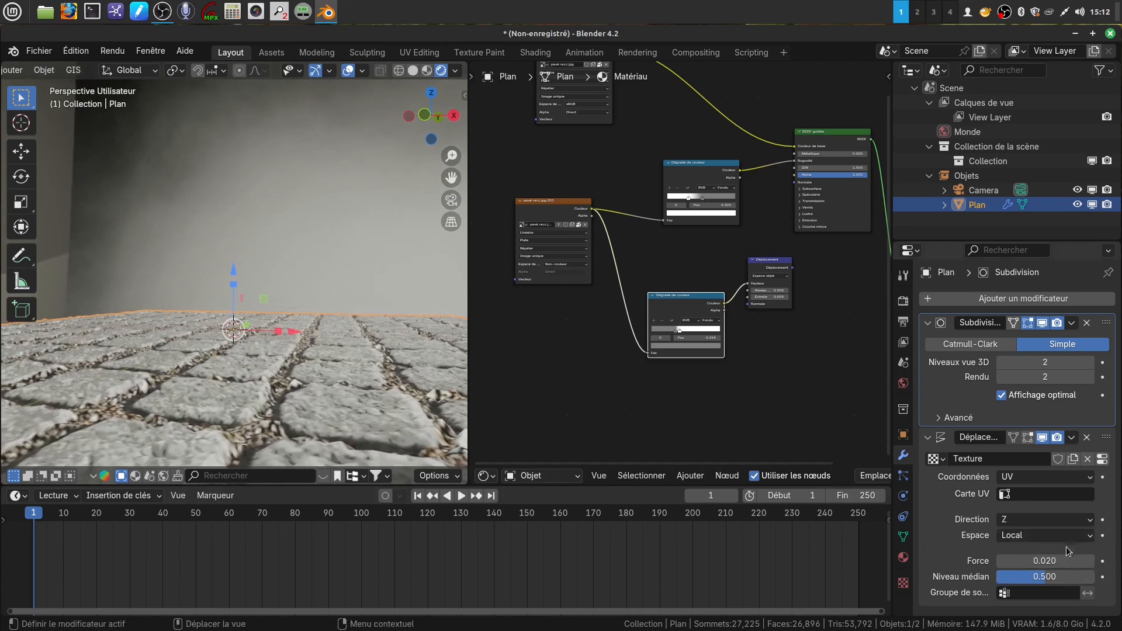
Set the Déplacement modifier's Force to 0.01 and compare the relief in Solid and Rendered shading.
left_click(1050, 559)
left_click(1020, 558)
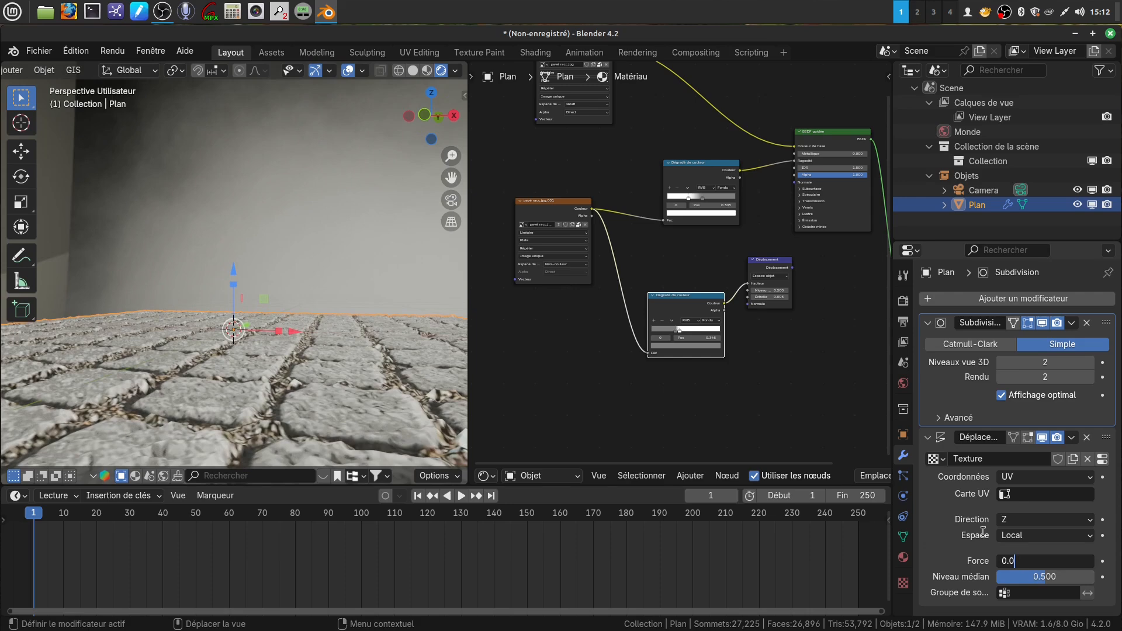
type("1")
key("Return")
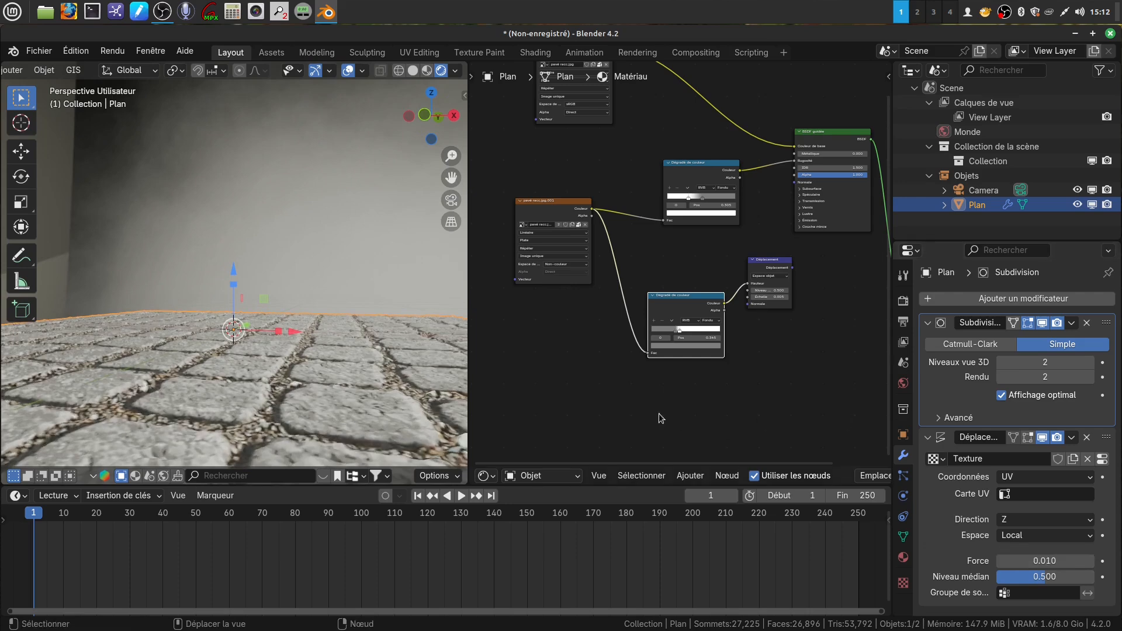
mouse_move(403, 387)
middle_mouse_down()
mouse_move(332, 395)
mouse_move(419, 449)
mouse_move(26, 448)
mouse_move(56, 429)
mouse_move(387, 431)
mouse_move(345, 342)
mouse_move(302, 344)
mouse_move(321, 305)
mouse_move(383, 366)
mouse_move(337, 360)
mouse_move(341, 349)
middle_mouse_up()
left_click(413, 70)
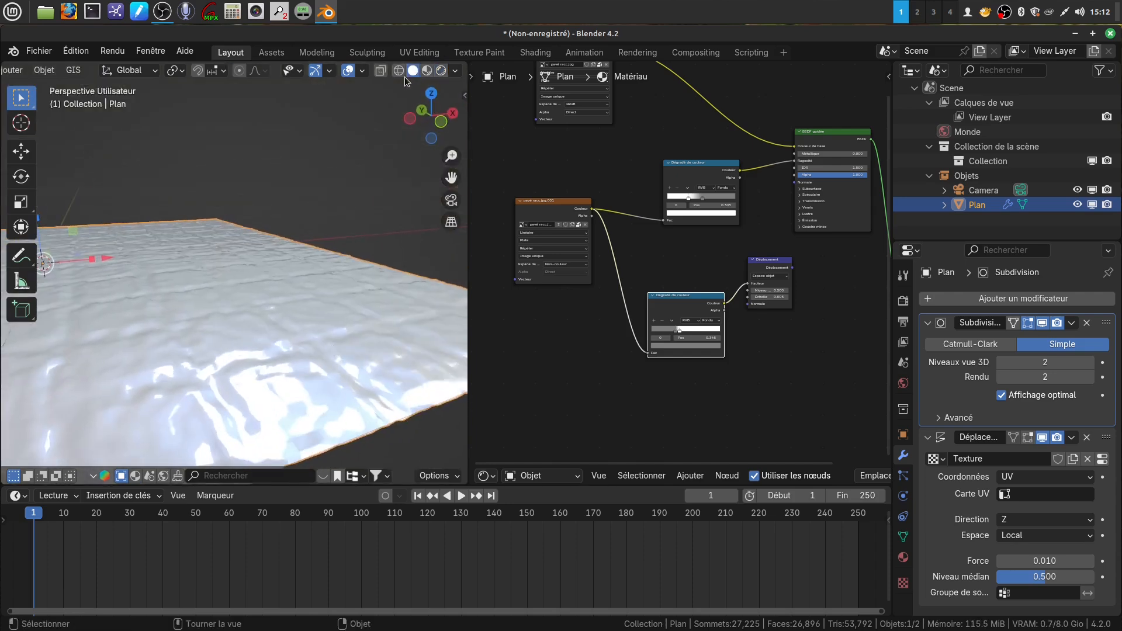
left_click(441, 71)
mouse_move(357, 308)
middle_mouse_down()
mouse_move(331, 314)
mouse_move(341, 319)
middle_mouse_up()
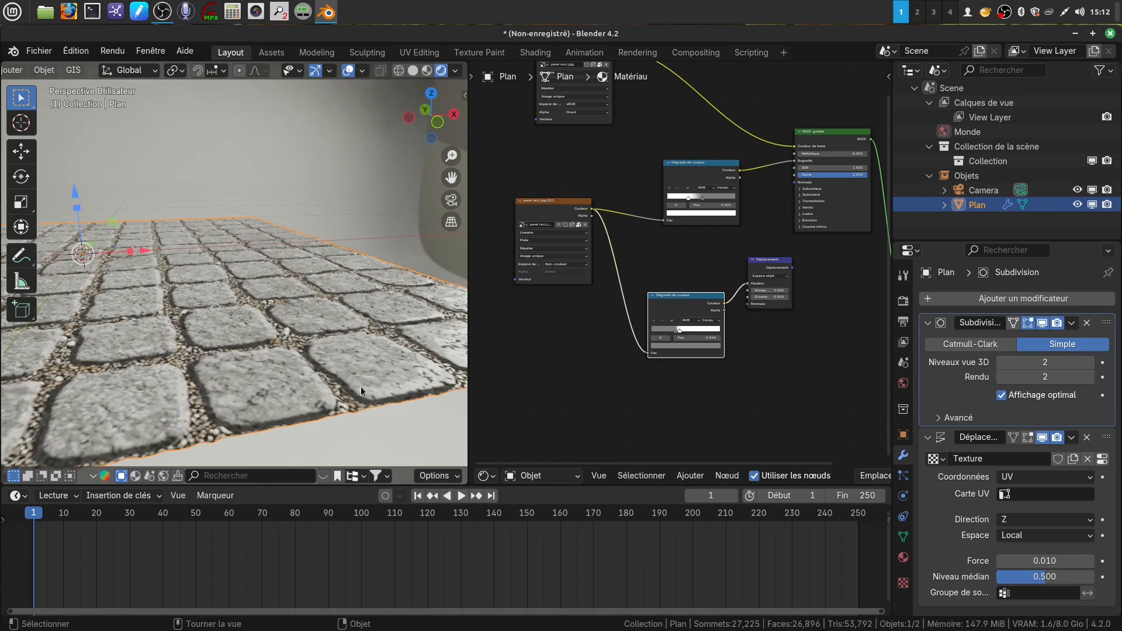
middle_click_drag(331, 361, 338, 373, "shift")
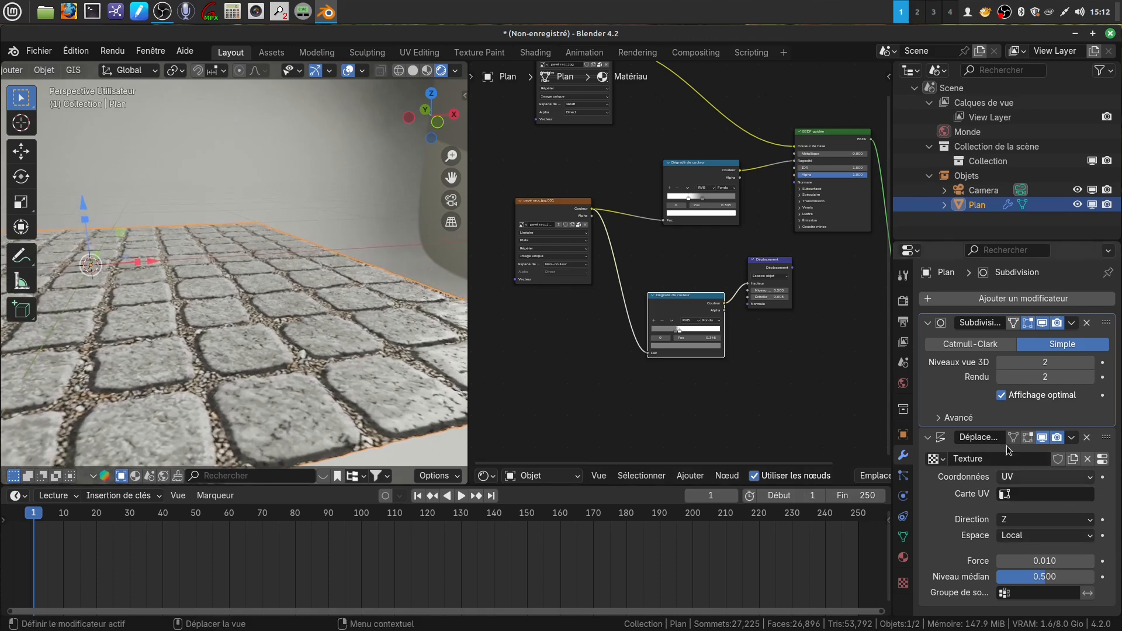
Remove the Déplacement modifier from the plane, keeping only the Subdivision modifier.
scroll(739, 338, "down", 3)
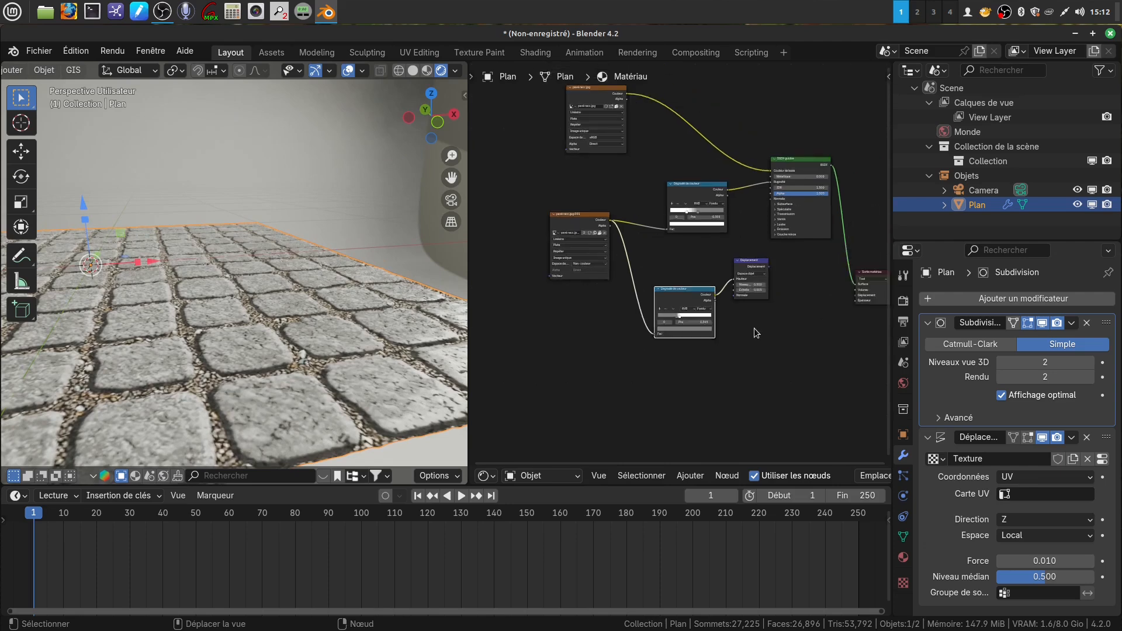
middle_click_drag(754, 329, 635, 370)
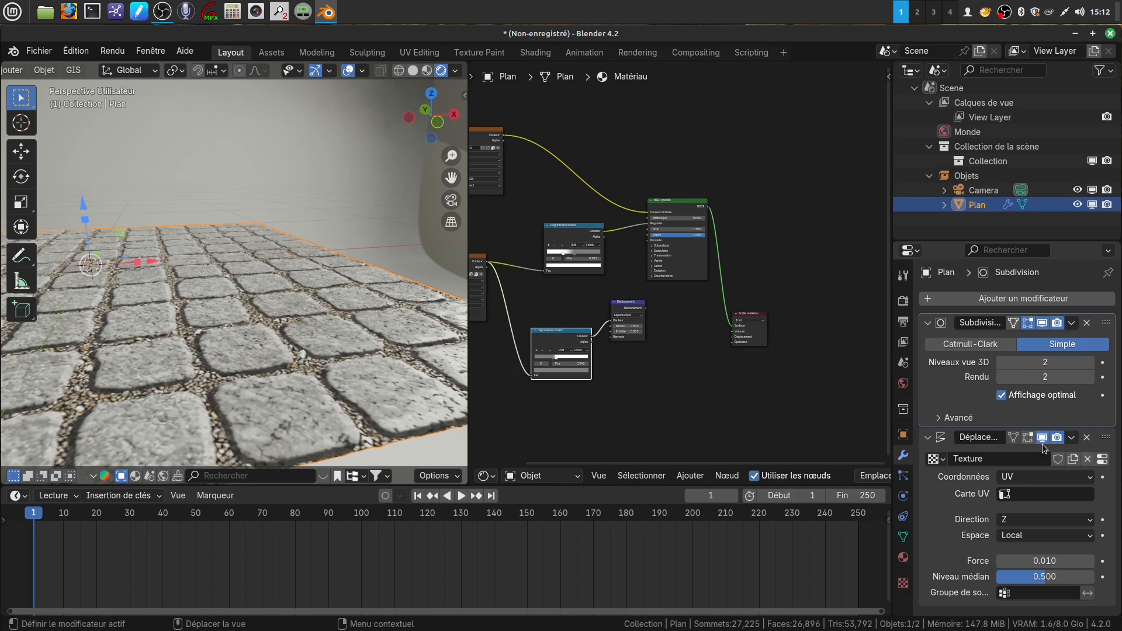
left_click(1087, 438)
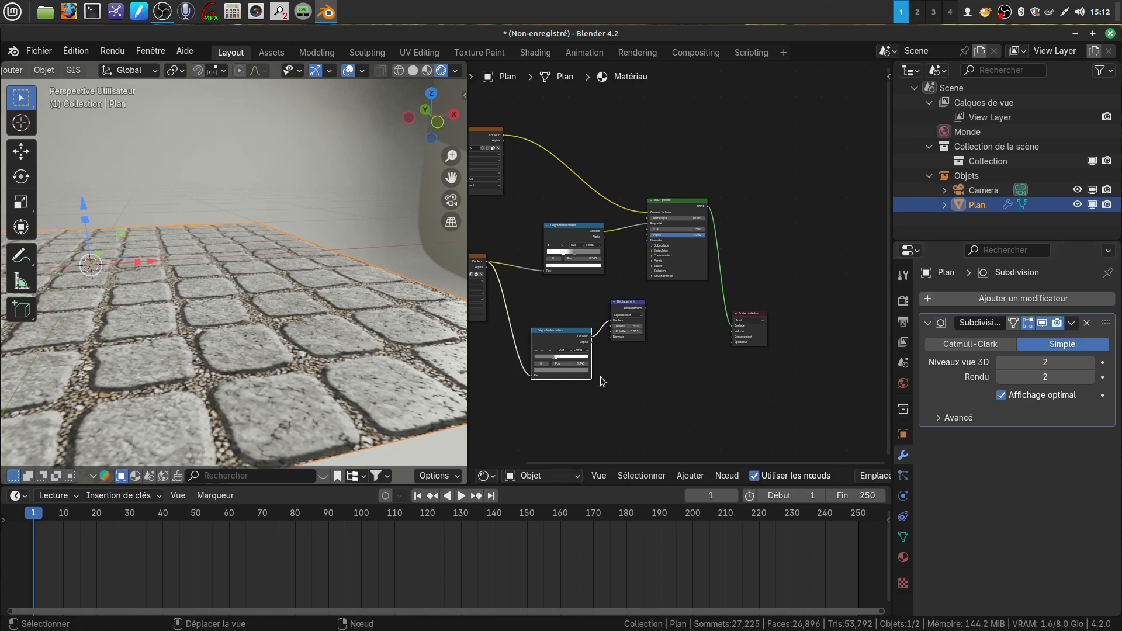
middle_click_drag(374, 380, 345, 358)
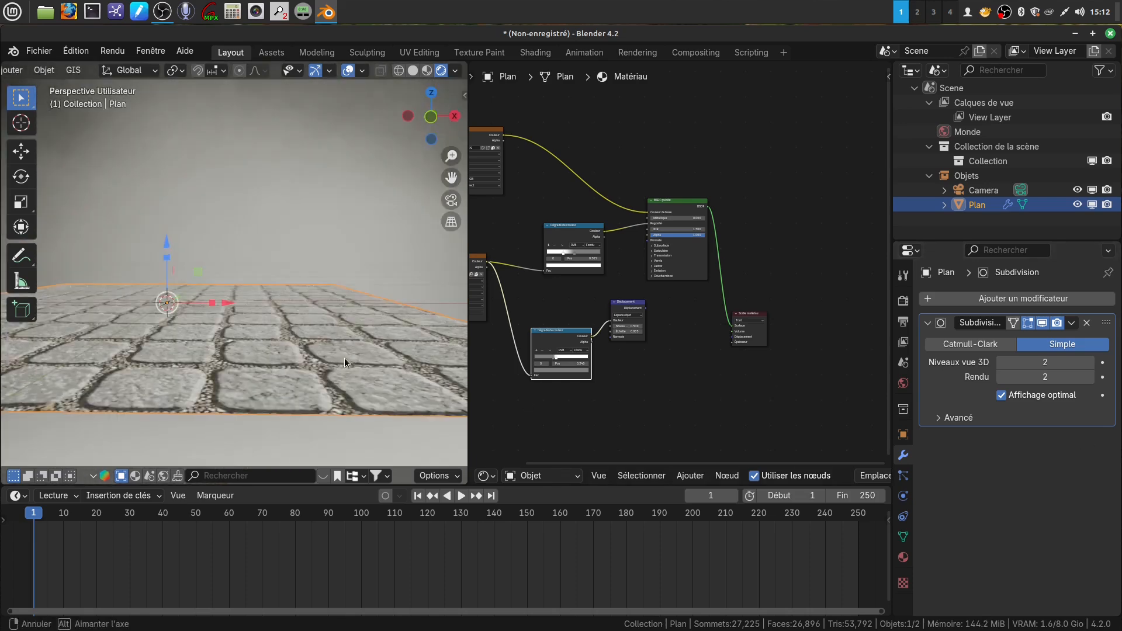
Connect the Déplacement node's output to the Sortie matériau node's Déplacement input, widen the 3D viewport and inspect the paving.
scroll(741, 398, "up", 2)
scroll(713, 399, "up", 2)
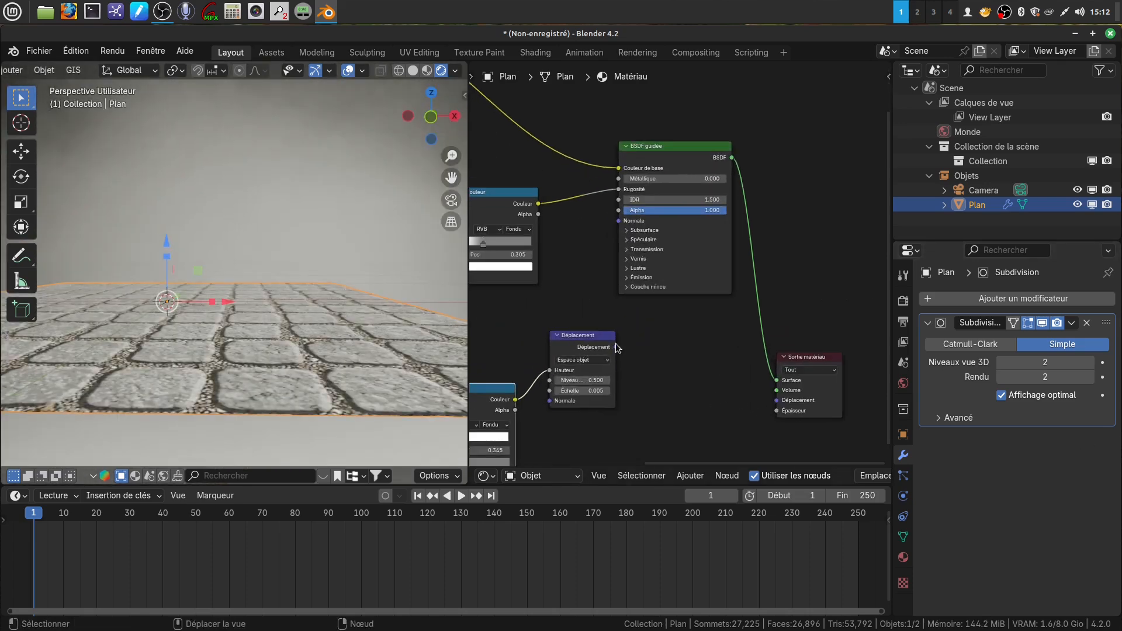
left_click_drag(615, 347, 769, 404)
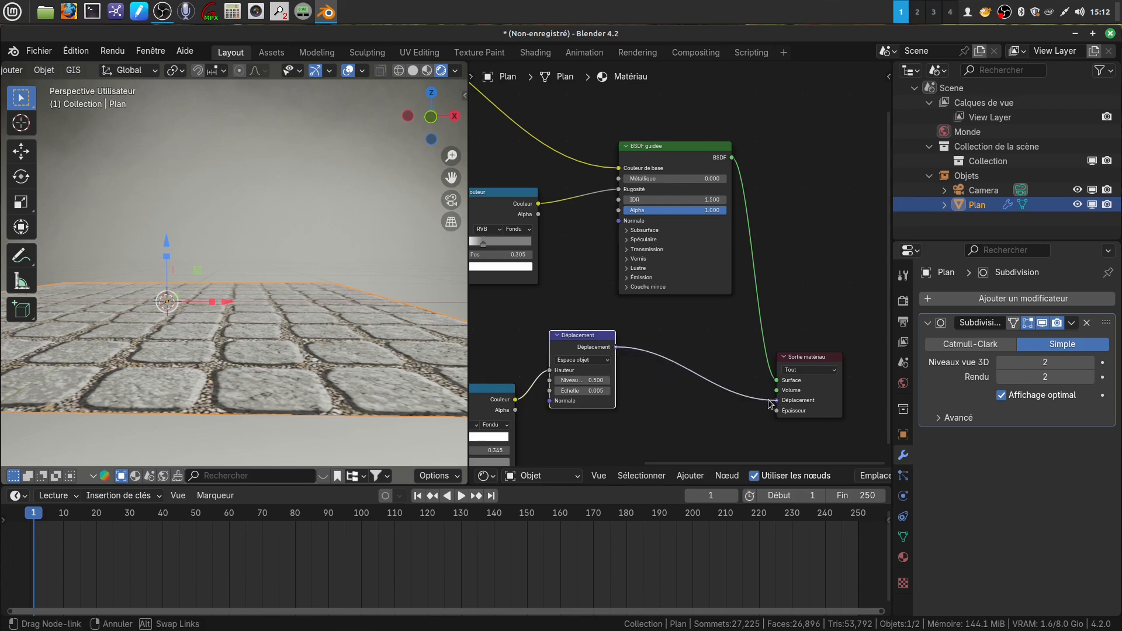
middle_click_drag(425, 412, 419, 354)
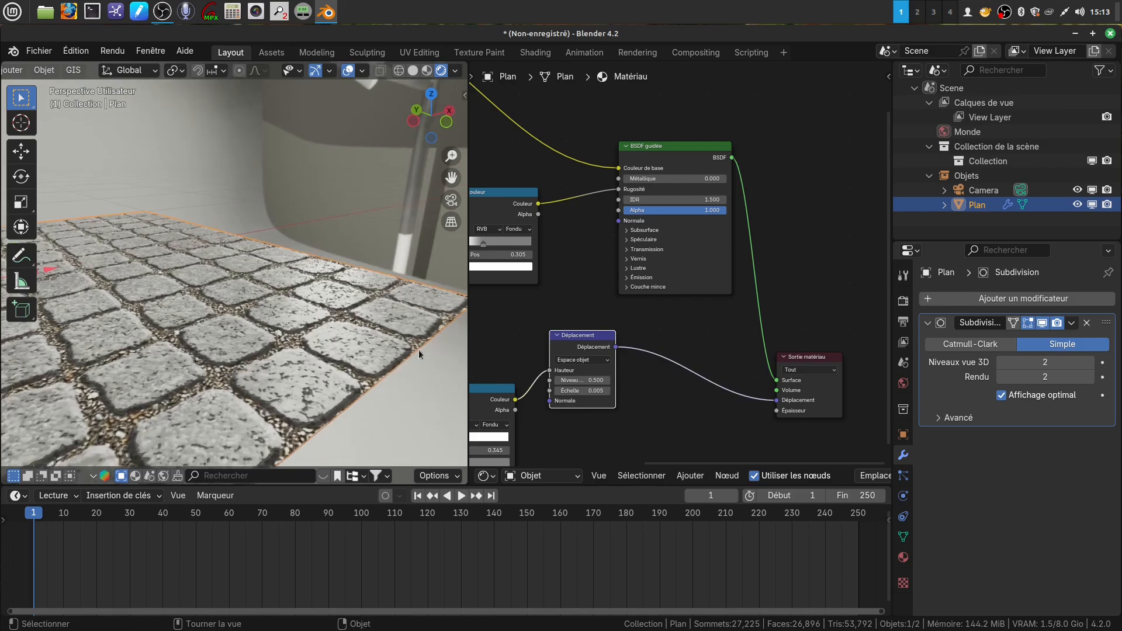
left_click_drag(470, 337, 629, 344)
mouse_move(531, 358)
middle_mouse_down()
mouse_move(446, 361)
mouse_move(502, 336)
mouse_move(559, 339)
mouse_move(559, 353)
mouse_move(537, 356)
middle_mouse_up()
scroll(530, 358, "up", 2)
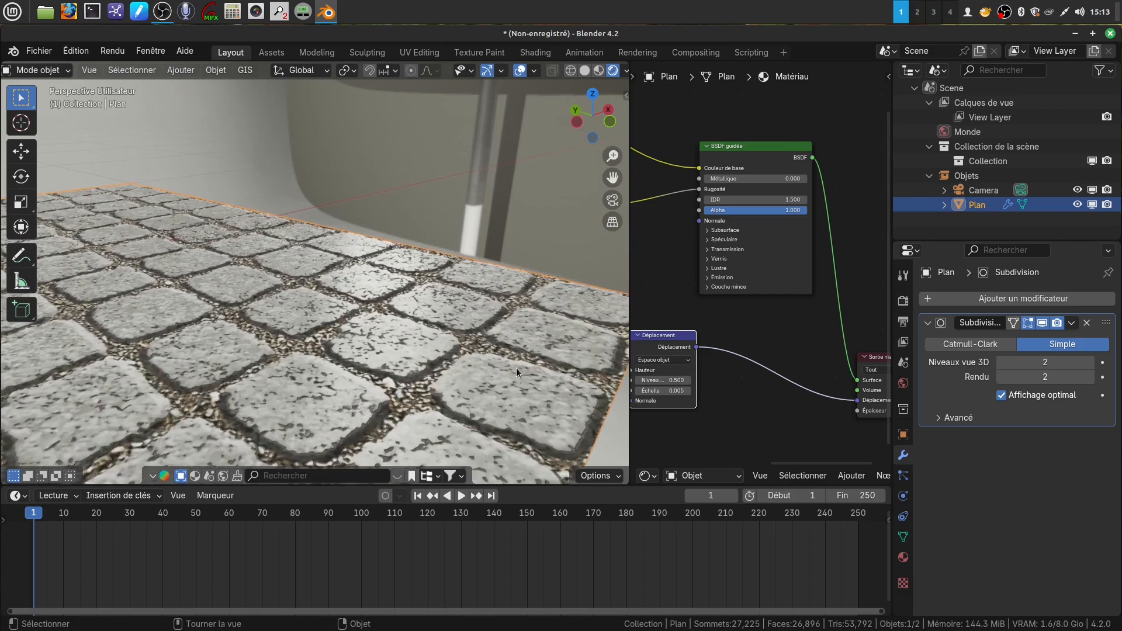
Set the Déplacement node's Échelle to 0.007 and check the paving's relief.
scroll(508, 376, "up", 1)
middle_click_drag(741, 418, 812, 380)
scroll(813, 380, "up", 4)
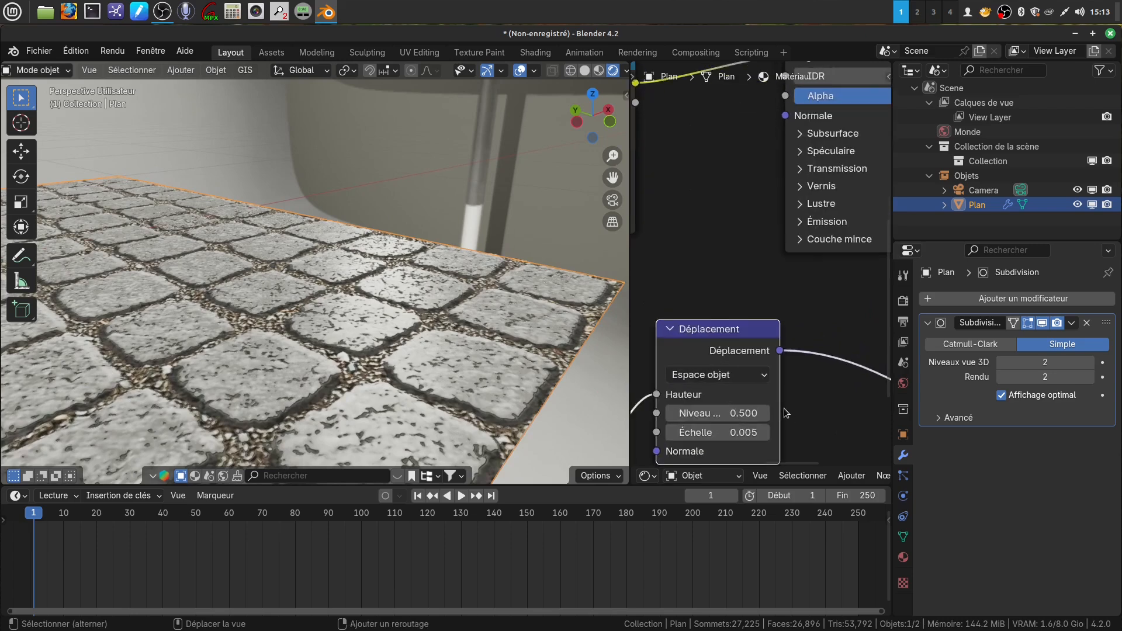
left_click(785, 380)
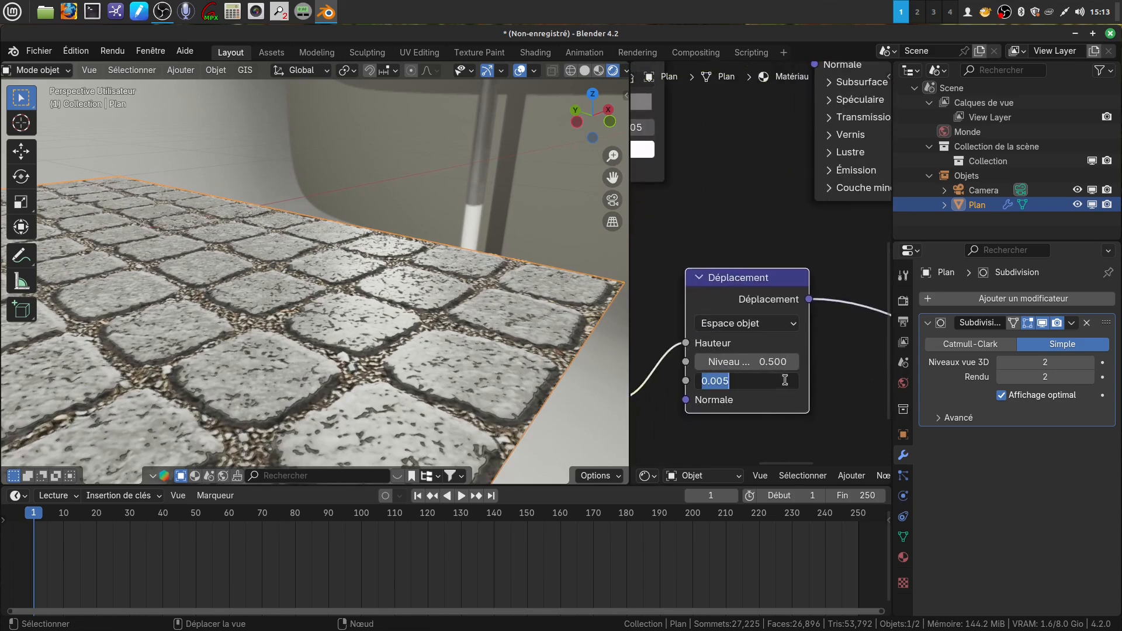
left_click(734, 381)
key("Return")
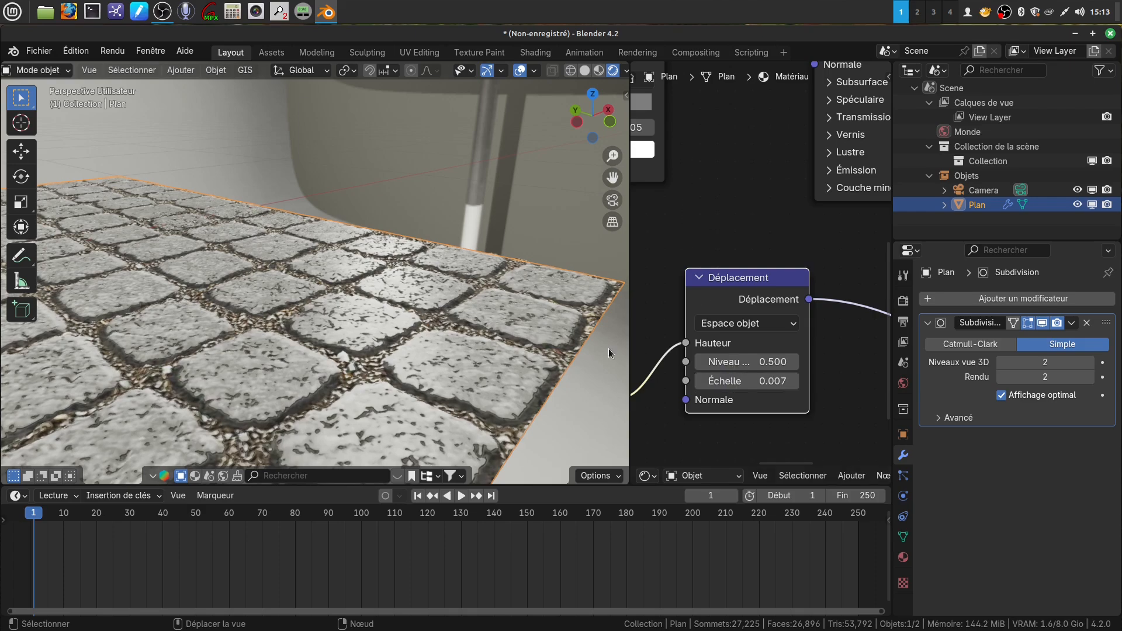
middle_click_drag(609, 349, 548, 286)
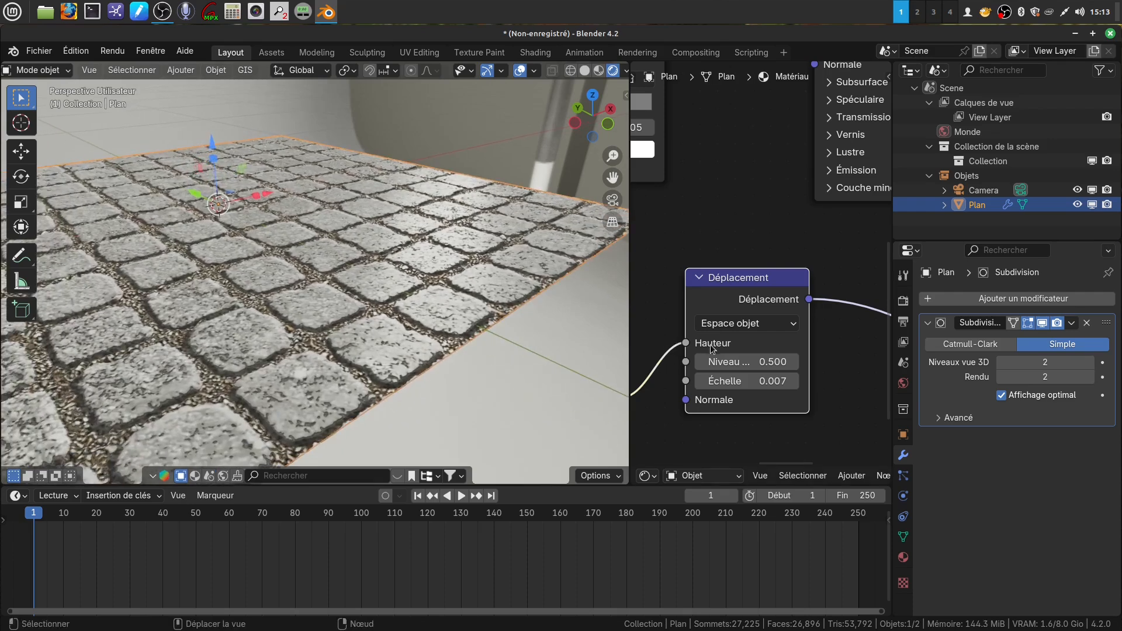
Move the white stop of the Dégradé de couleur feeding the Déplacement node to position 0.640 and check the relief.
mouse_move(707, 341)
middle_mouse_down()
mouse_move(749, 351)
mouse_move(701, 326)
middle_mouse_up()
scroll(713, 371, "down", 4)
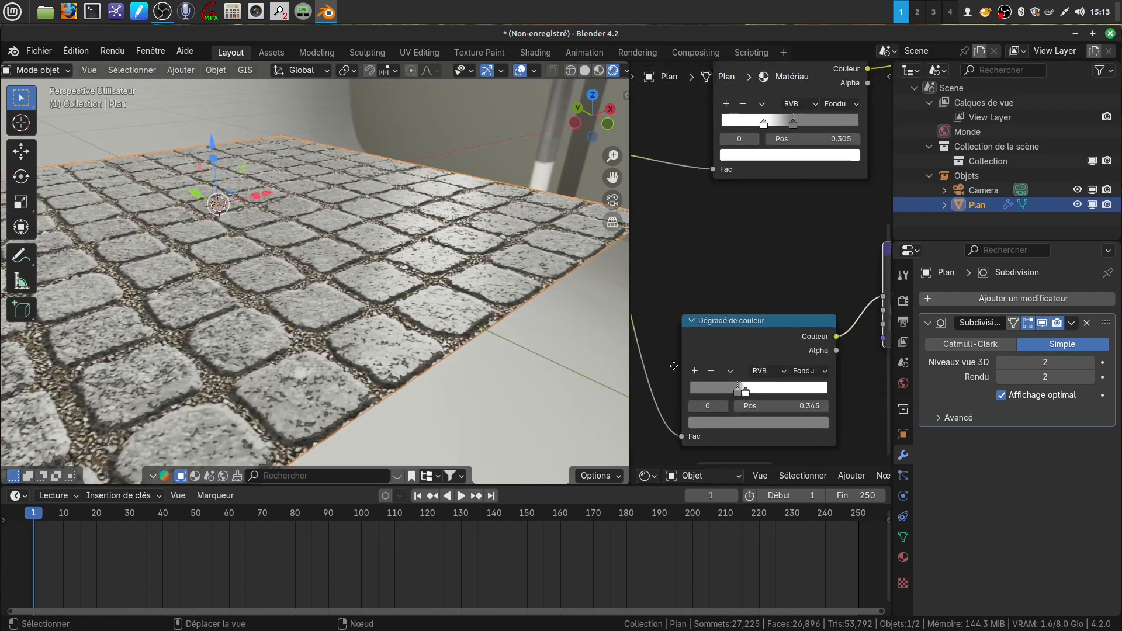
scroll(714, 294, "up", 3)
middle_click_drag(689, 419, 760, 409)
left_click_drag(761, 333, 820, 346)
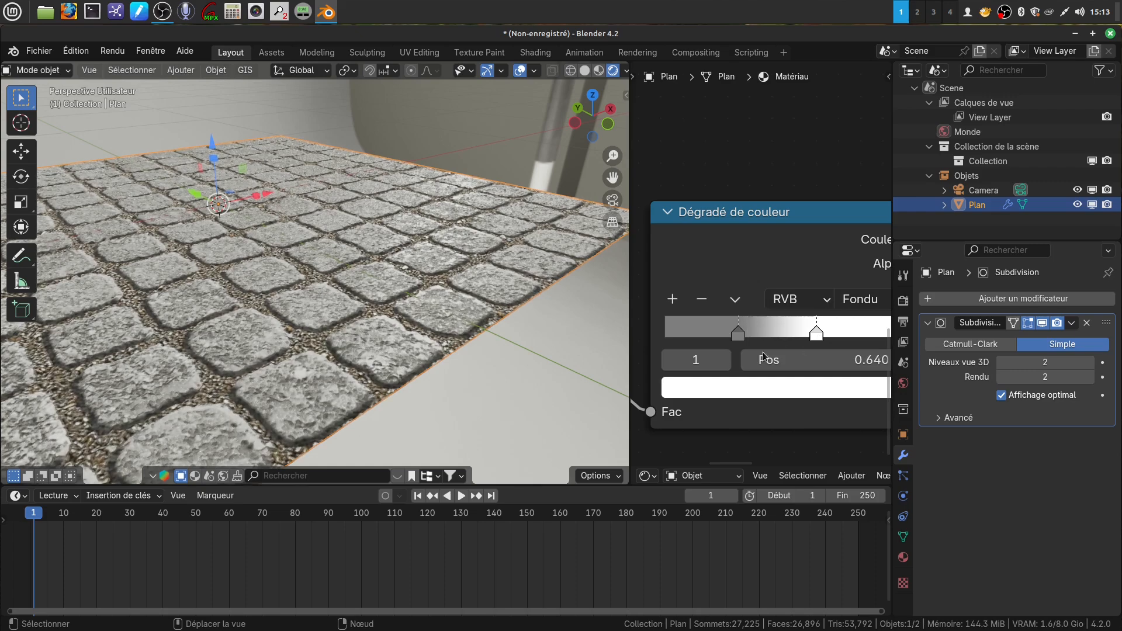
middle_click_drag(337, 392, 463, 382)
scroll(409, 418, "down", 5)
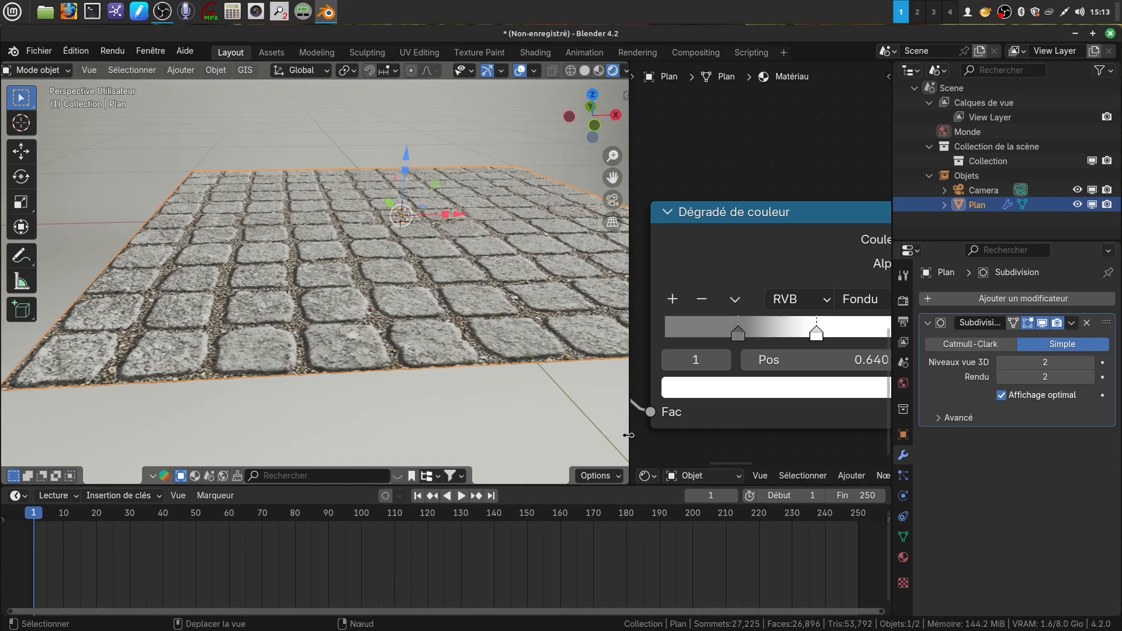
Widen the node editor and examine the paving alongside the image, Dégradé de couleur and Déplacement node chain.
left_click_drag(628, 435, 440, 409)
scroll(526, 386, "down", 3)
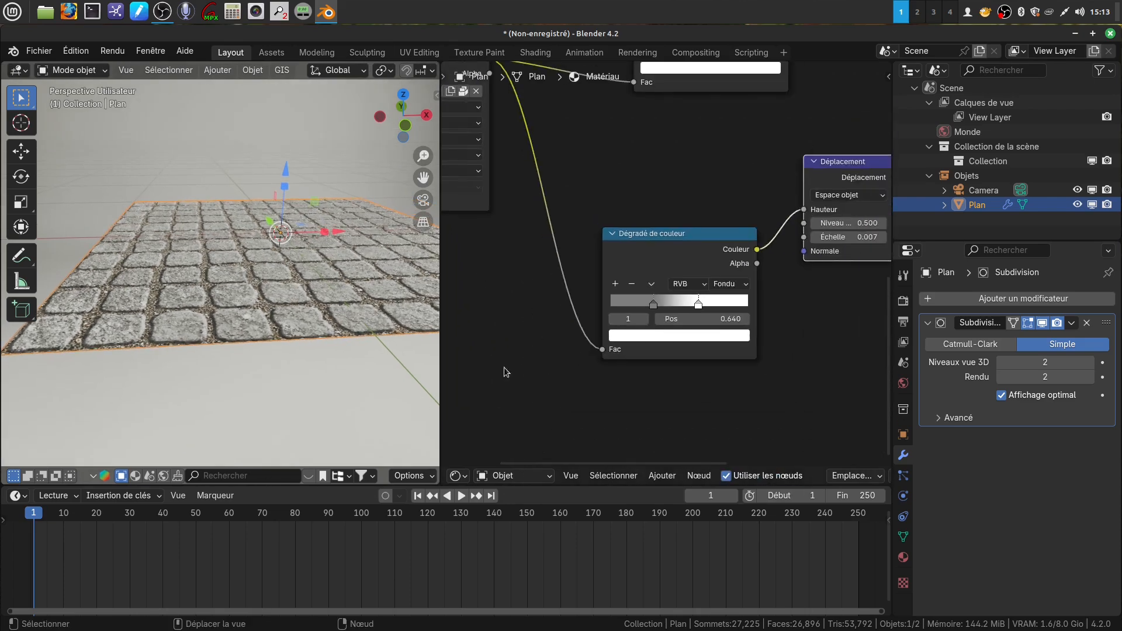
middle_click_drag(506, 372, 535, 383)
middle_click_drag(290, 383, 351, 368)
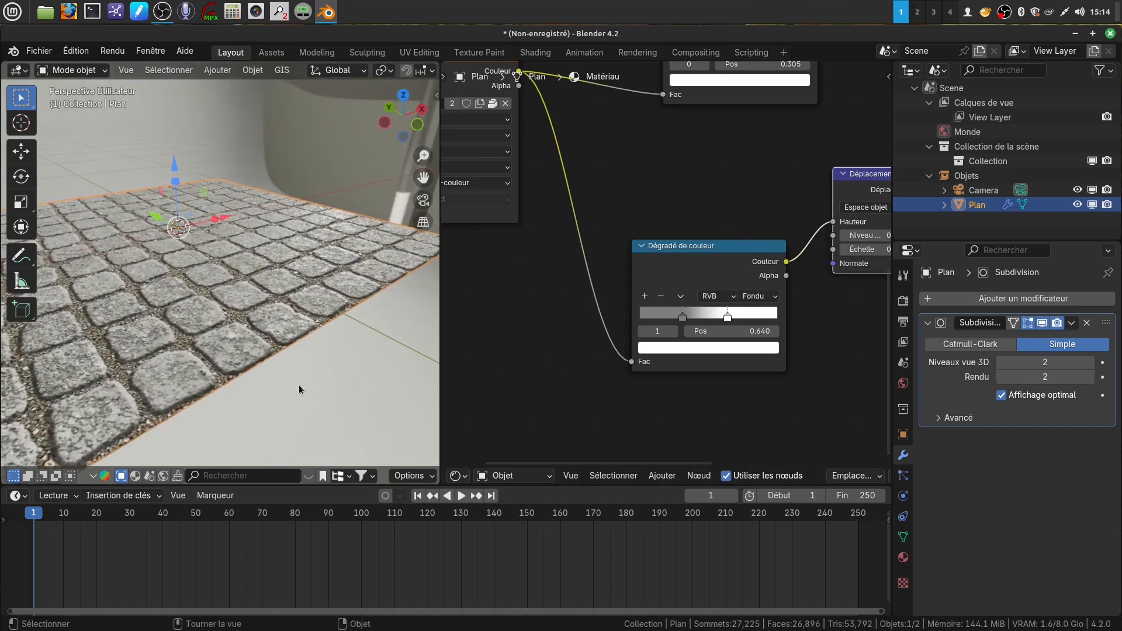
middle_click_drag(318, 395, 309, 369)
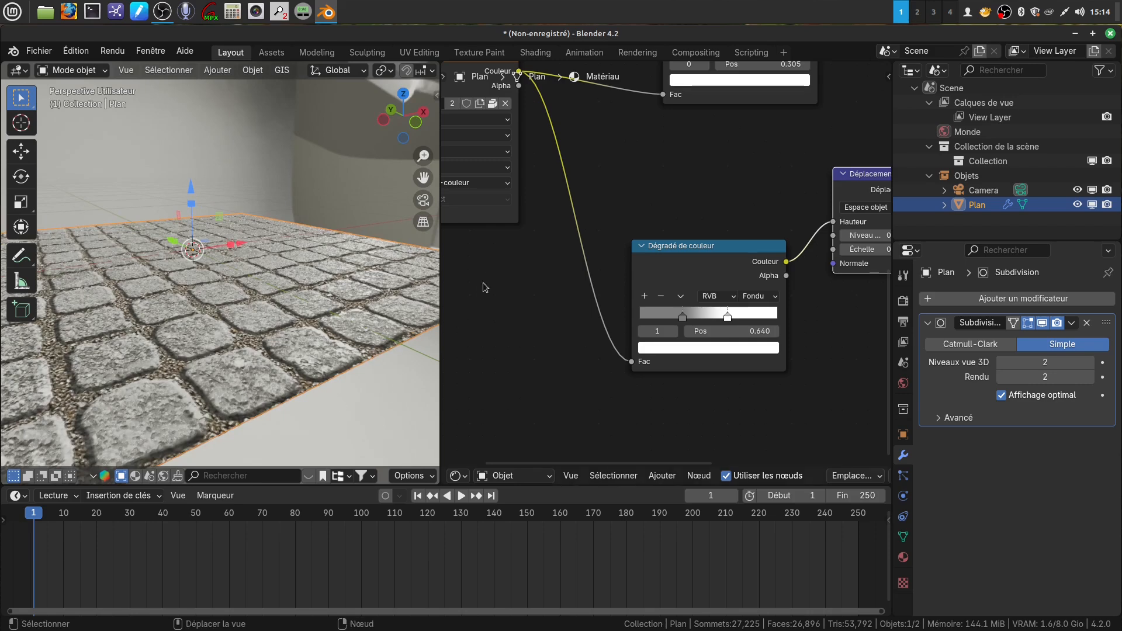
scroll(483, 358, "up", 1)
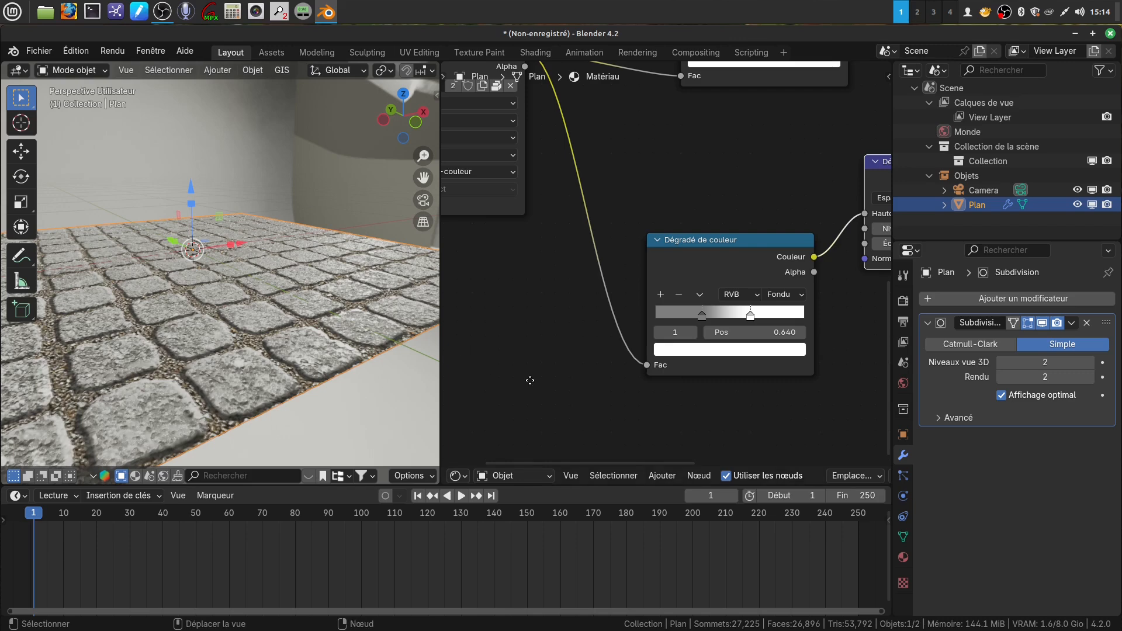
scroll(509, 359, "down", 1)
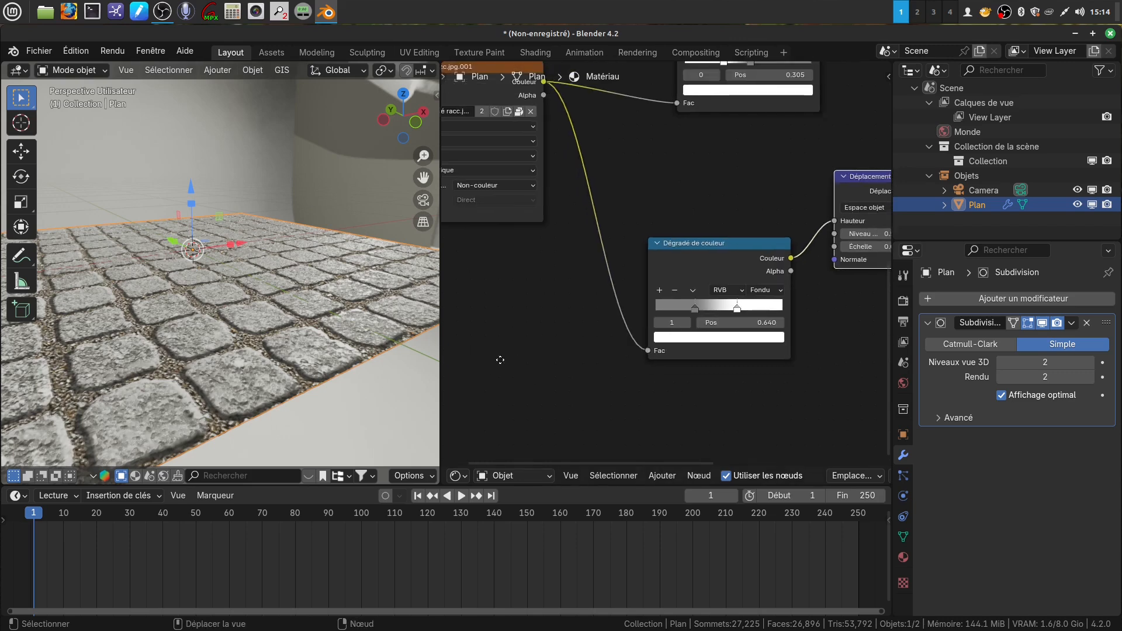
middle_click_drag(876, 263, 707, 298)
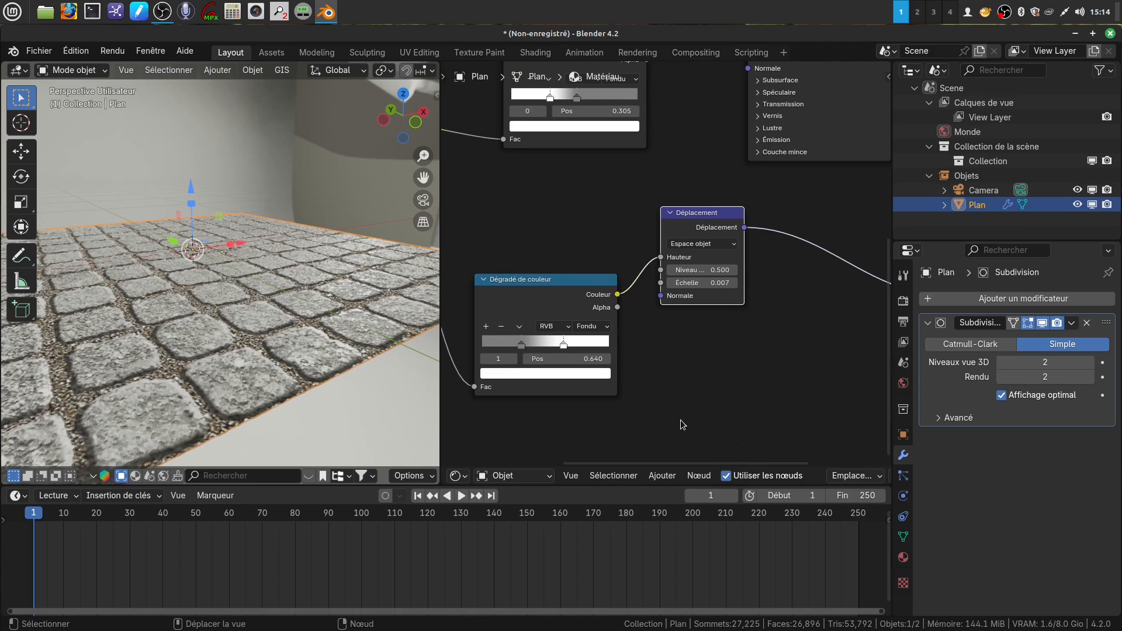
middle_click_drag(682, 425, 834, 402)
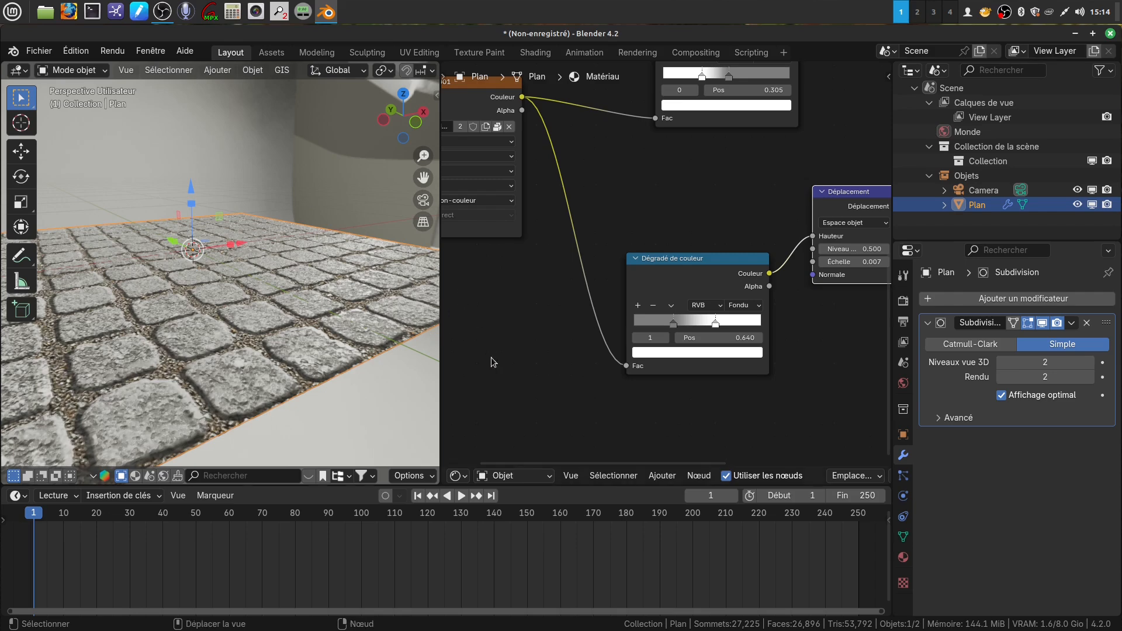
middle_click_drag(499, 367, 516, 376)
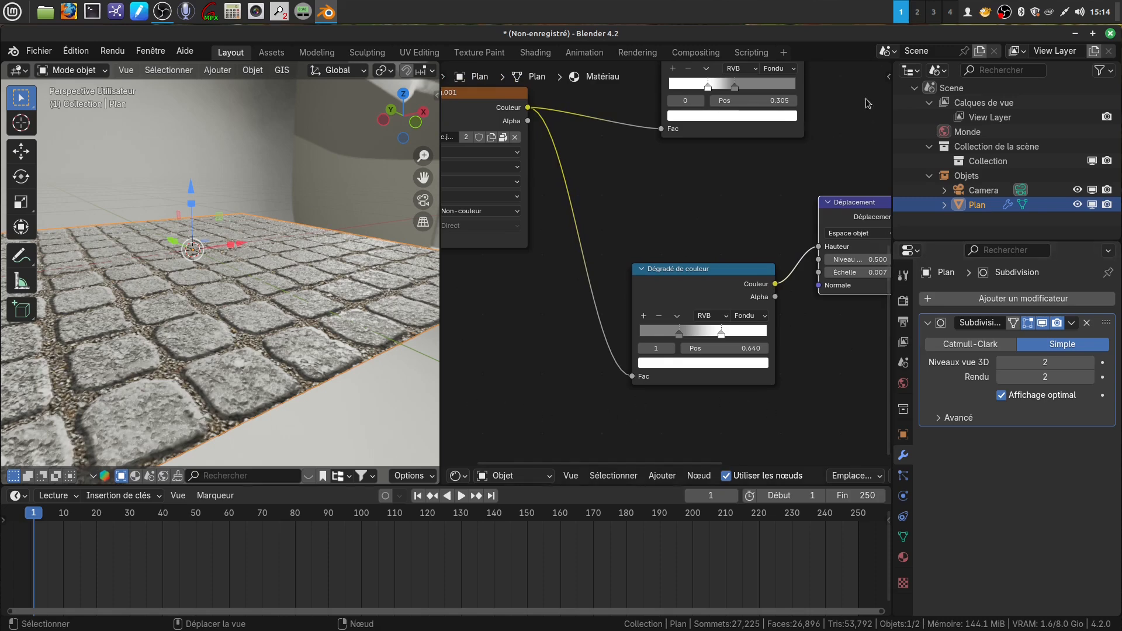
Show the material's settings beside the node graph and review its displacement option and the node connections.
key("n")
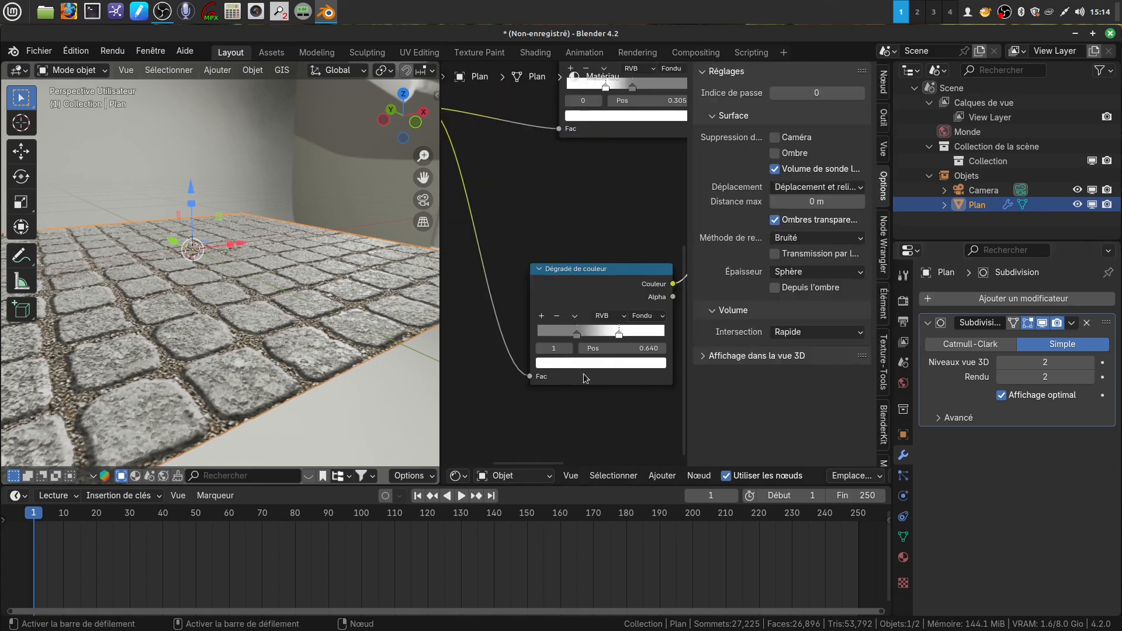
scroll(591, 395, "down", 4)
scroll(573, 364, "left", 2)
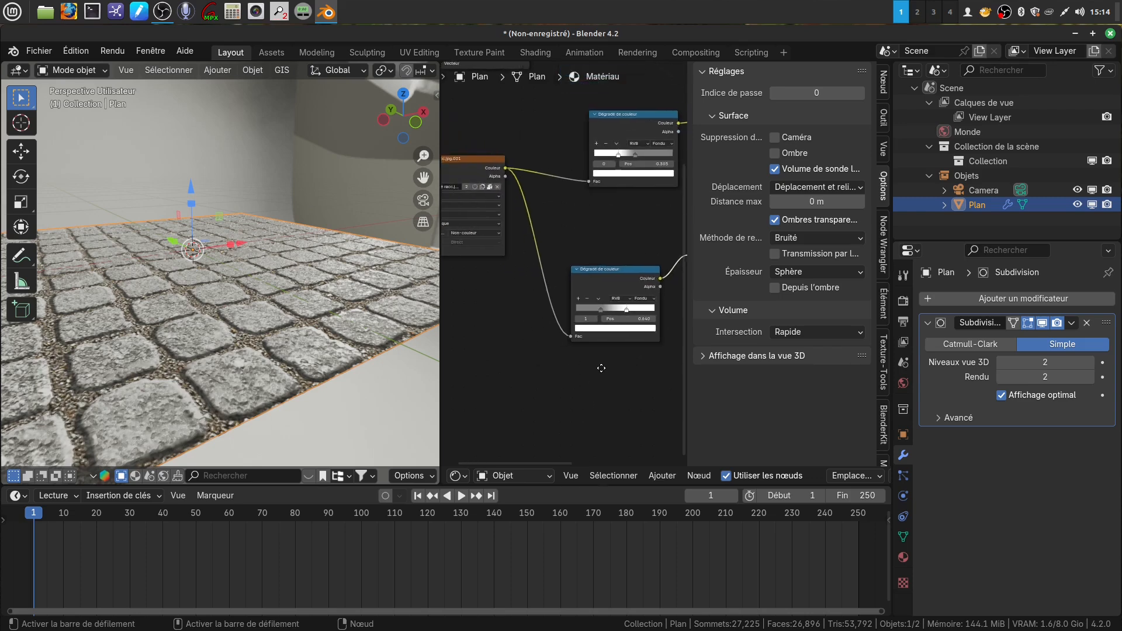
scroll(573, 377, "down", 1)
middle_click_drag(562, 363, 445, 407)
scroll(609, 403, "up", 2)
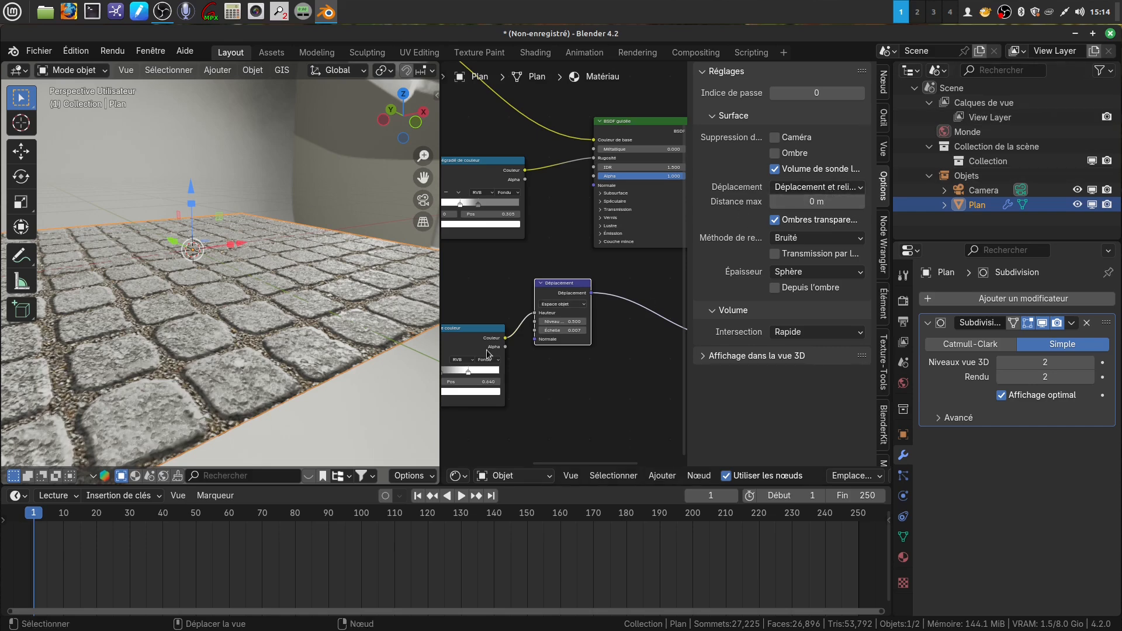
Close the paving scene without saving and restart Blender with an empty scene.
left_click(1101, 70)
left_click(1110, 33)
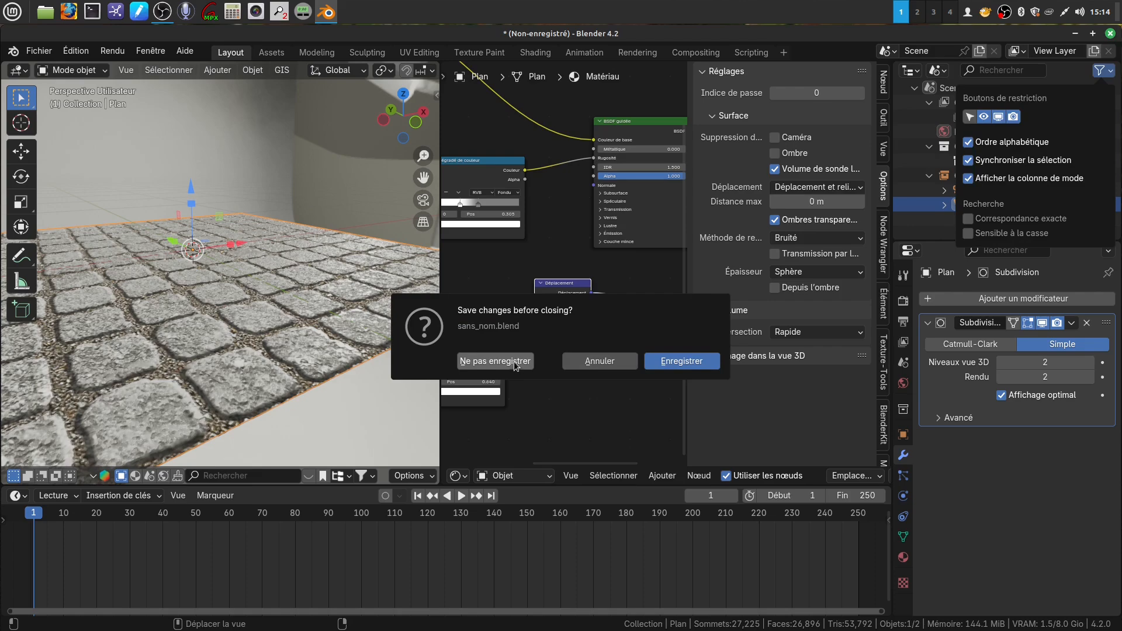
left_click(515, 362)
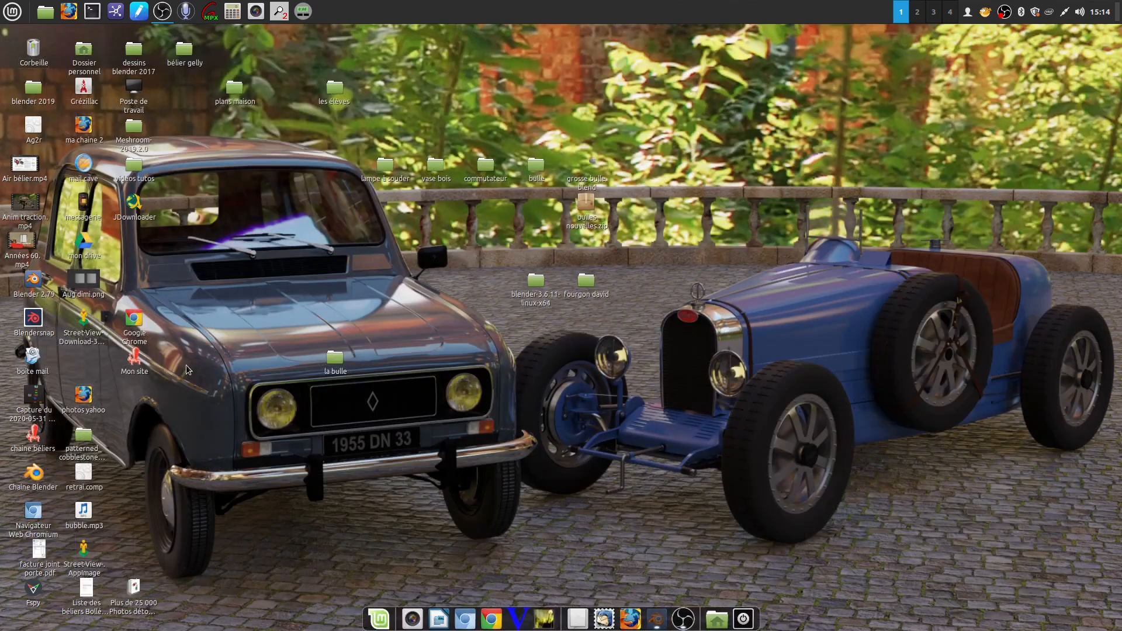
double_click(33, 318)
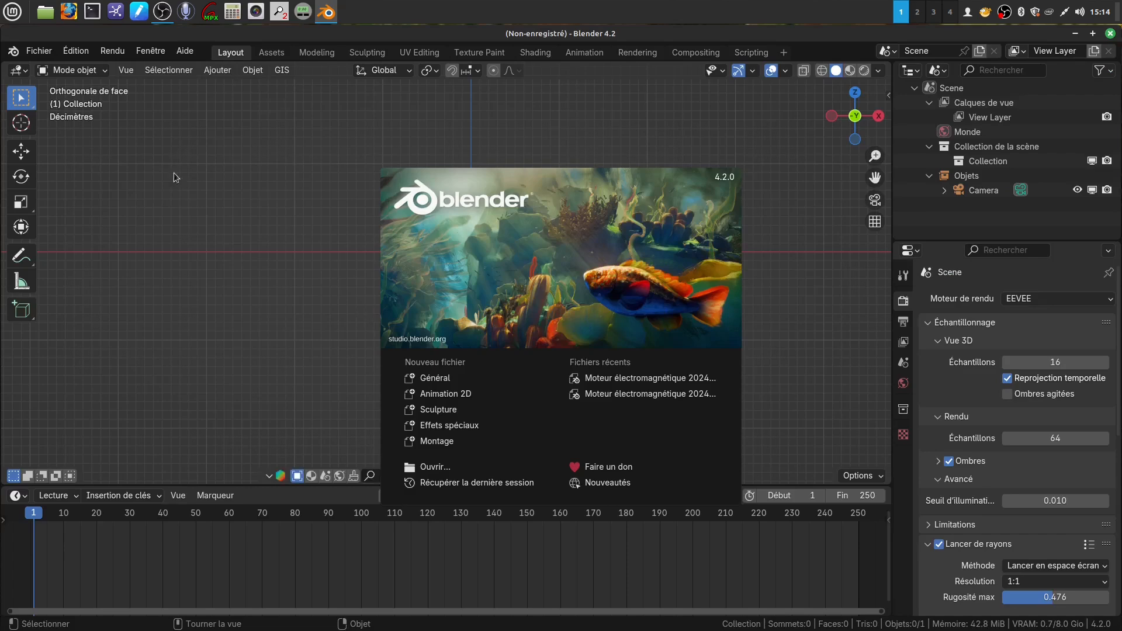
left_click(173, 173)
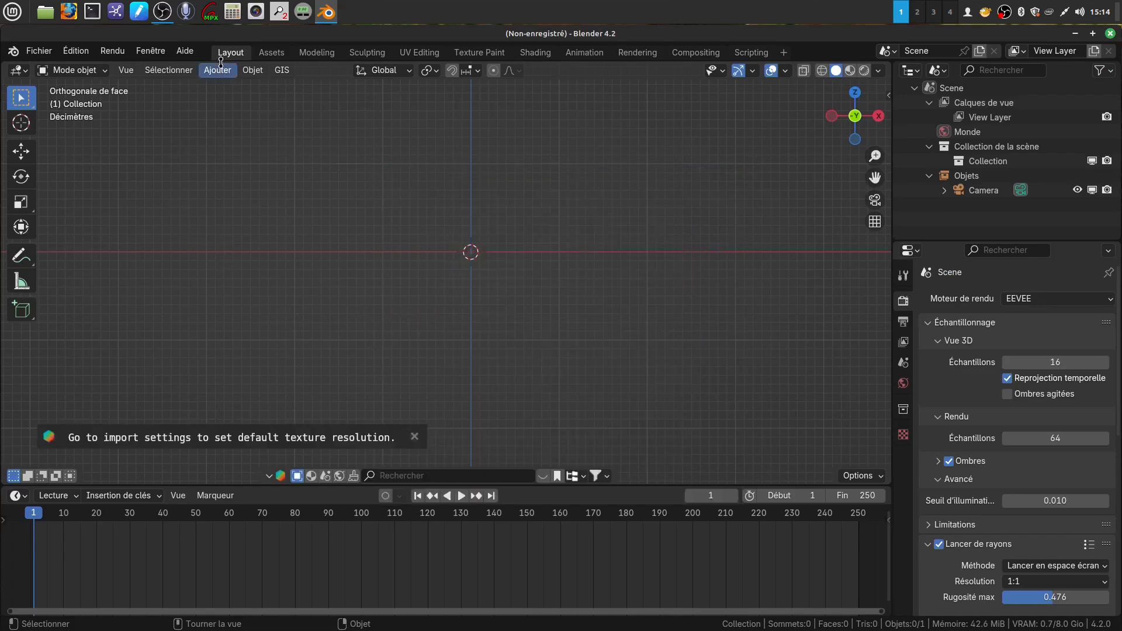
Add a plane mesh at the scene's origin and view it in perspective.
left_click(220, 78)
mouse_move(249, 89)
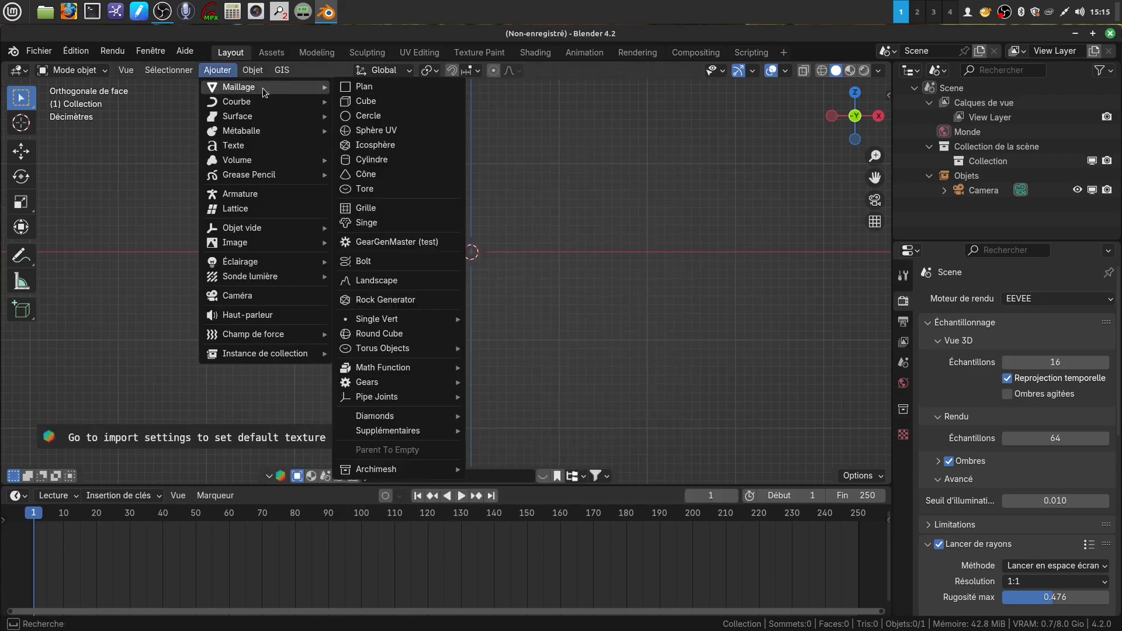
left_click(385, 93)
mouse_move(468, 288)
middle_mouse_down()
mouse_move(462, 304)
mouse_move(466, 294)
middle_mouse_up()
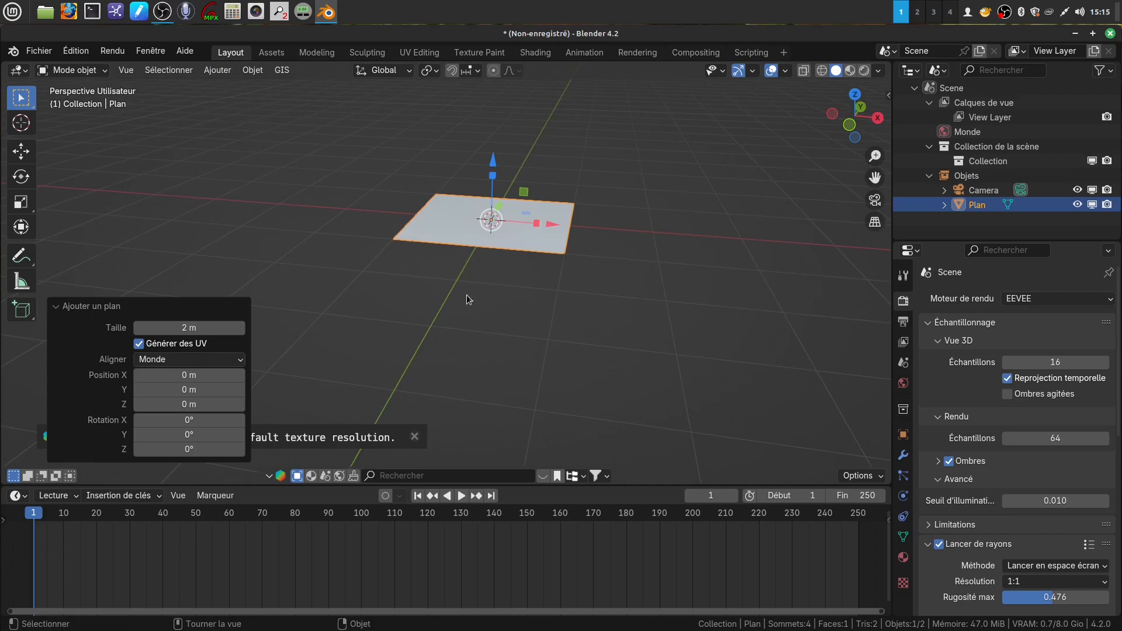
middle_click_drag(510, 251, 476, 330)
Subdivide the plane with 100 cuts and return to Object mode.
key("Tab")
right_click(416, 284)
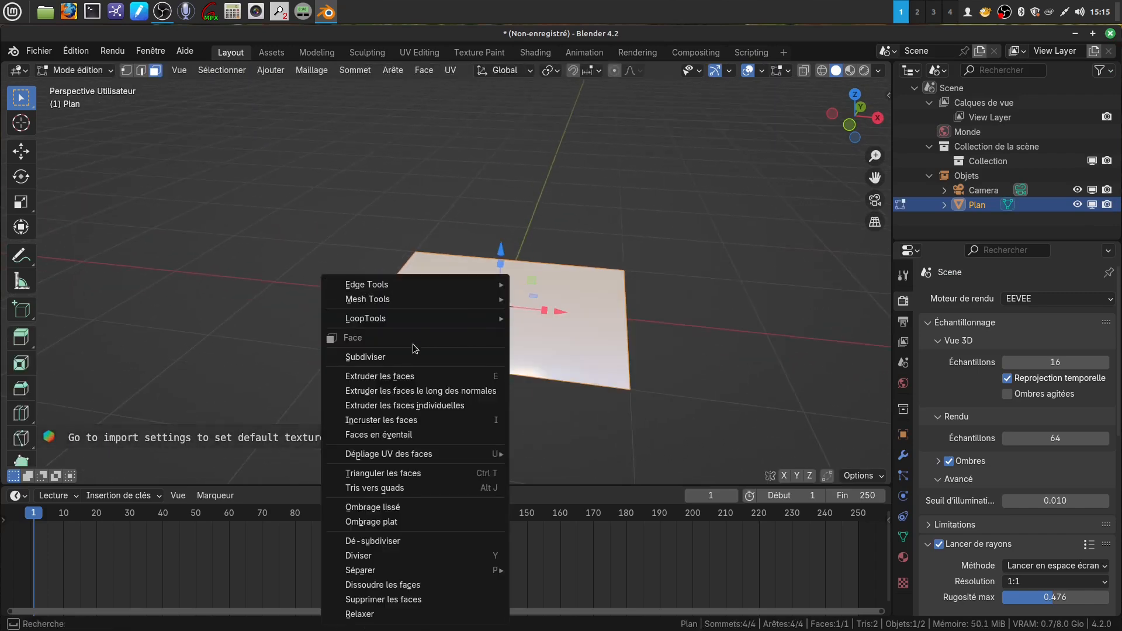
left_click(418, 359)
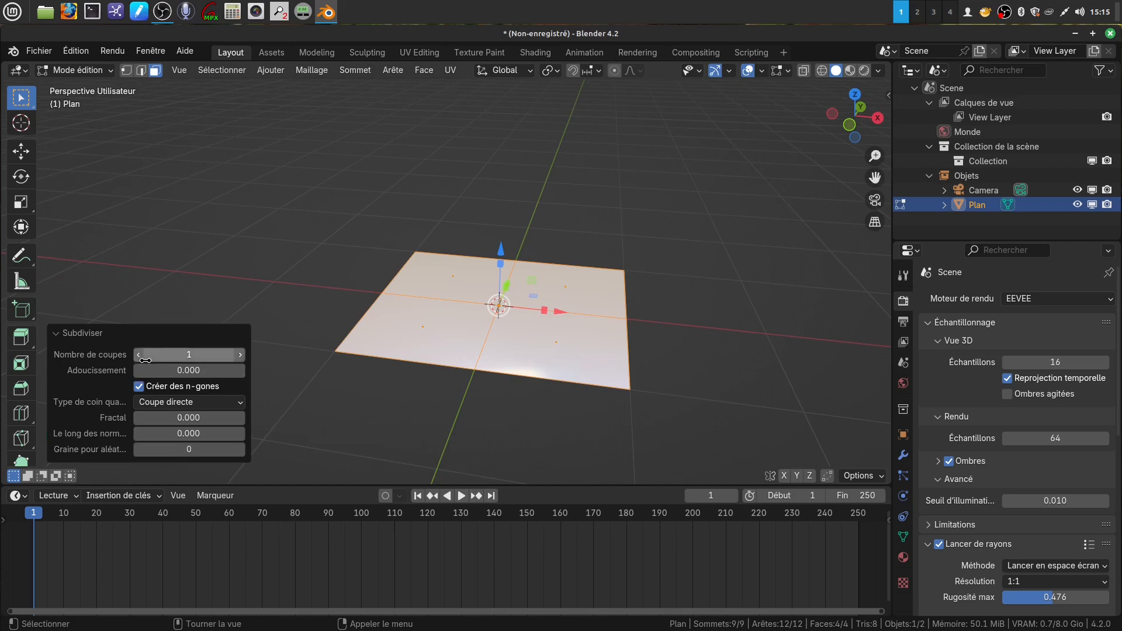
left_click_drag(153, 357, 178, 352)
left_click(178, 353)
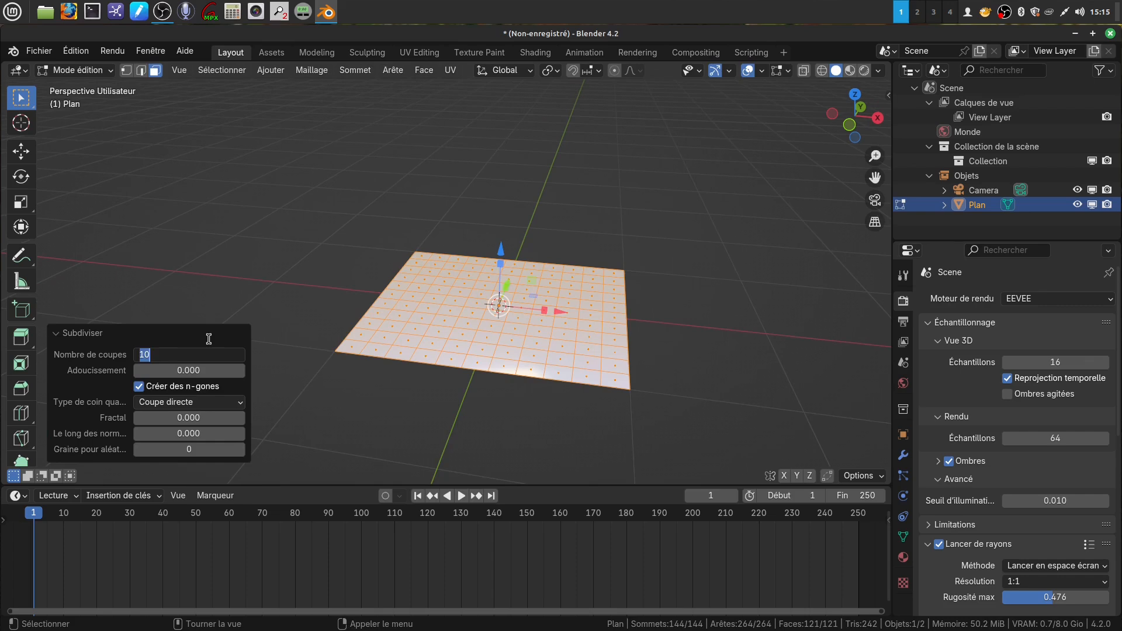
key("BackSpace")
key("Return")
mouse_move(466, 334)
middle_mouse_down()
mouse_move(475, 325)
mouse_move(464, 331)
mouse_move(531, 343)
mouse_move(475, 325)
mouse_move(463, 335)
mouse_move(458, 322)
middle_mouse_up()
key("Tab")
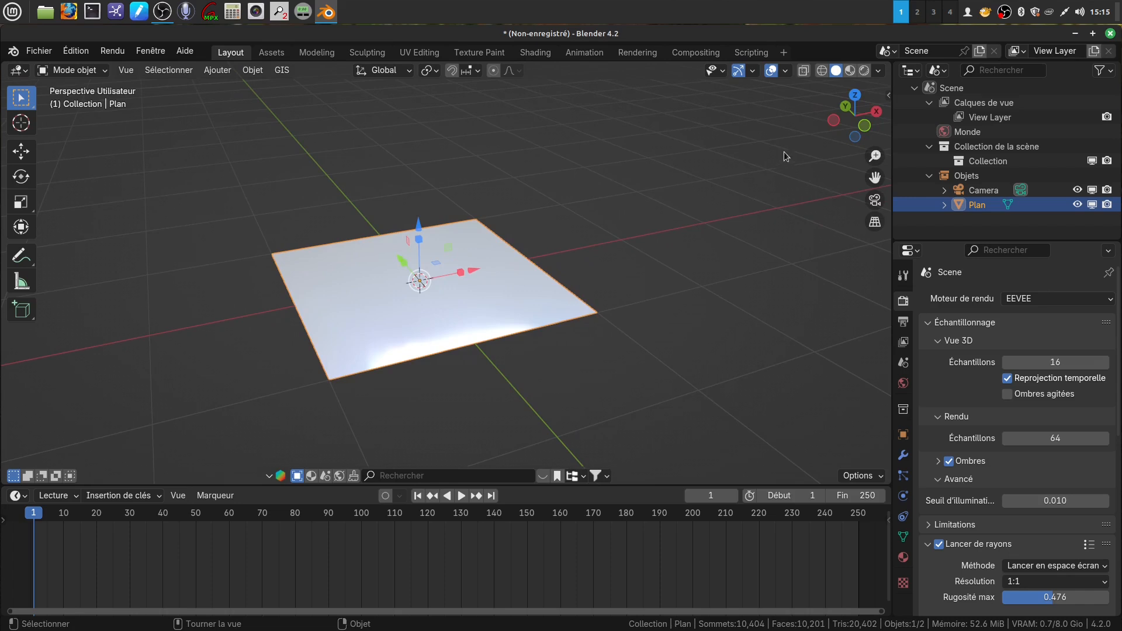
Give the plane a new material with a brown base colour (hue 0.058, saturation 0.826) and roughness 0.286.
left_click(903, 557)
left_click(1007, 361)
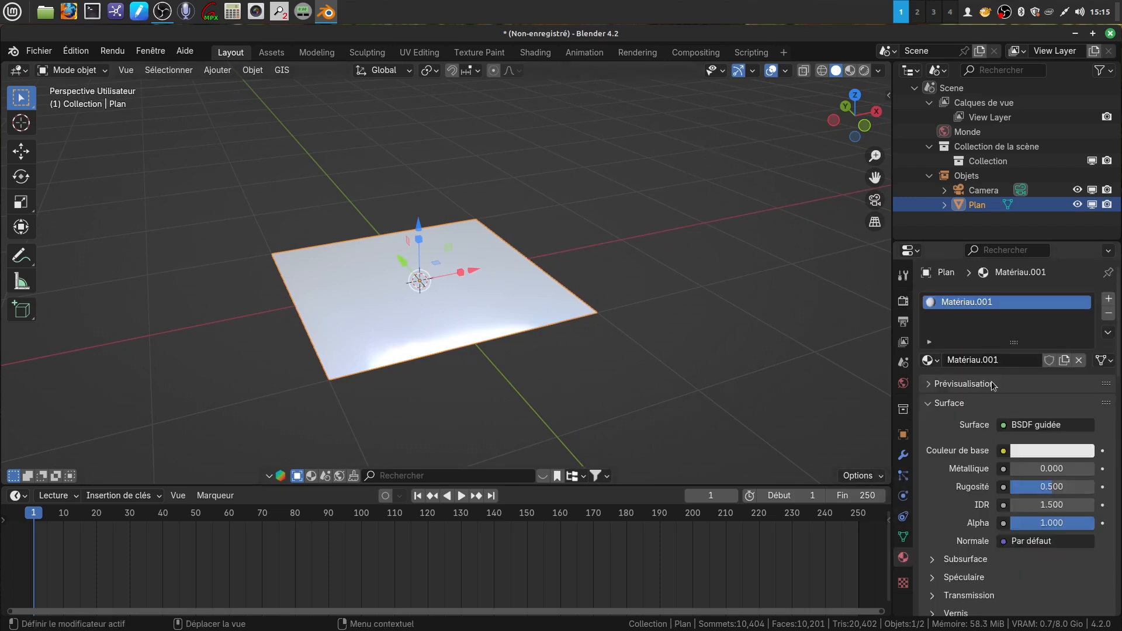
left_click(1034, 451)
left_click_drag(1013, 286, 990, 316)
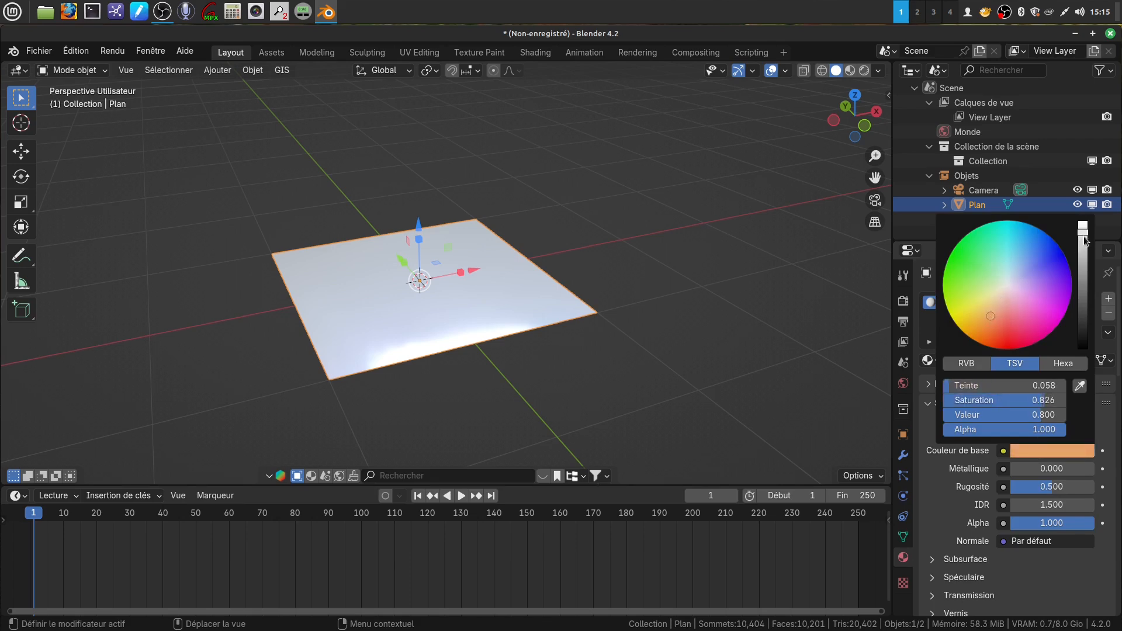
left_click_drag(1084, 241, 1084, 292)
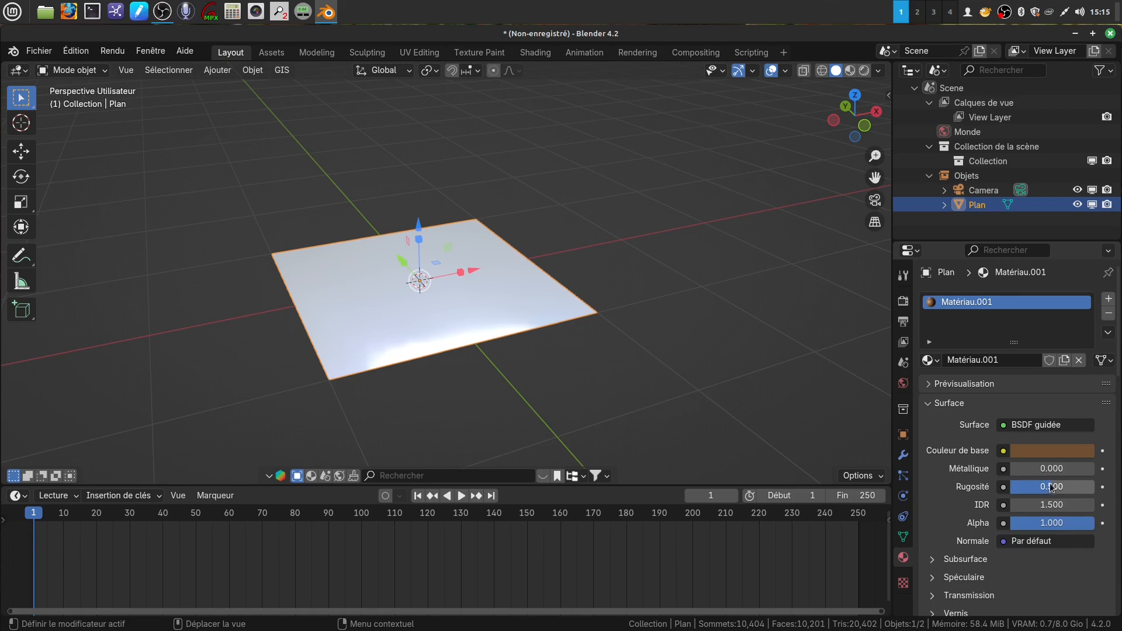
left_click_drag(1050, 490, 1033, 490)
Switch the viewport to Rendered shading and inspect the brown plane from several angles.
left_click(864, 70)
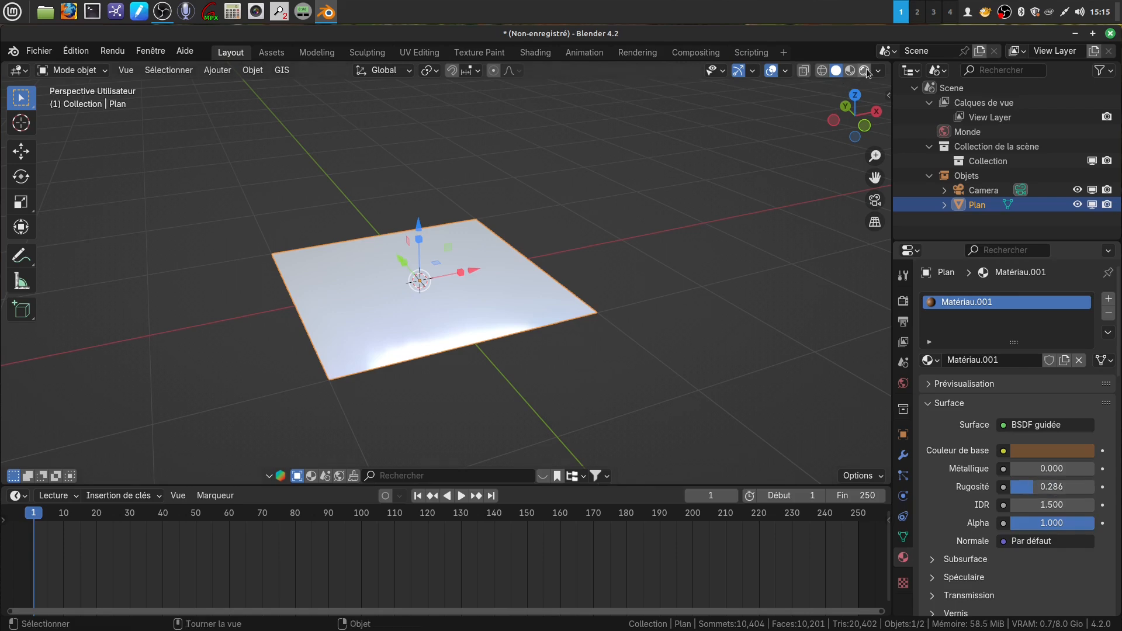
middle_click_drag(607, 363, 602, 319)
scroll(602, 319, "down", 2)
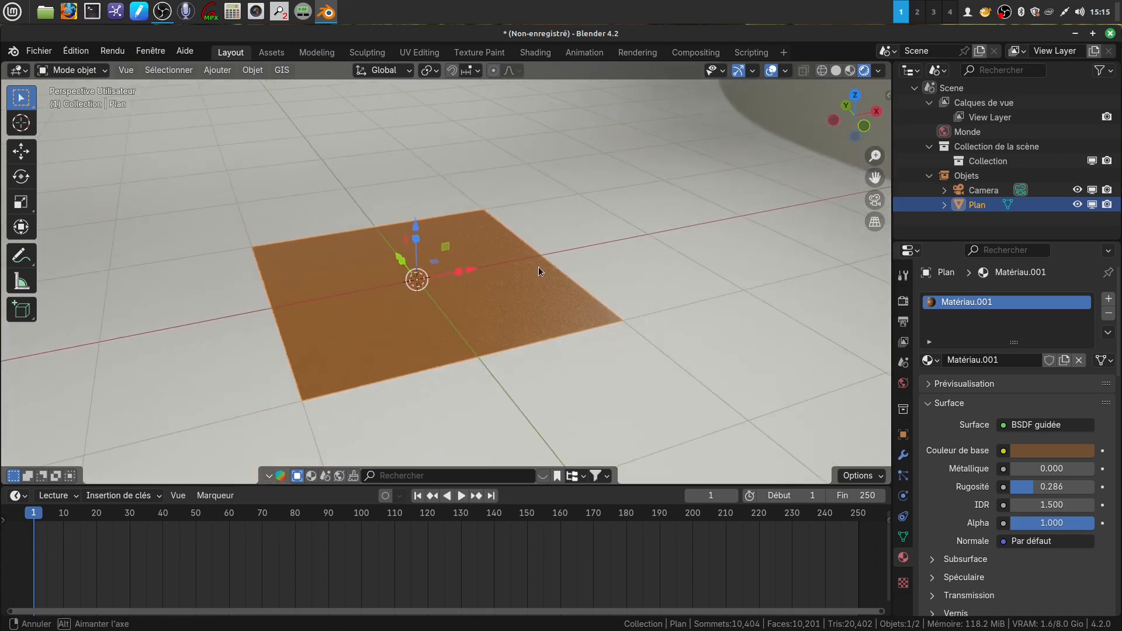
middle_click_drag(538, 267, 535, 263)
middle_click_drag(408, 284, 416, 288)
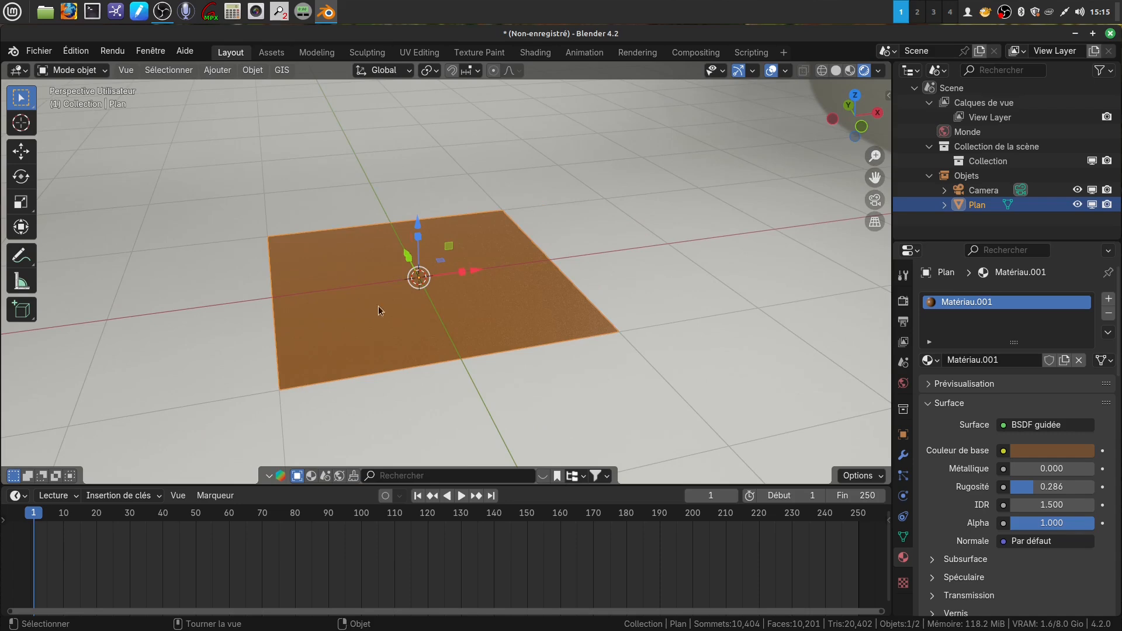
middle_click_drag(534, 304, 548, 313)
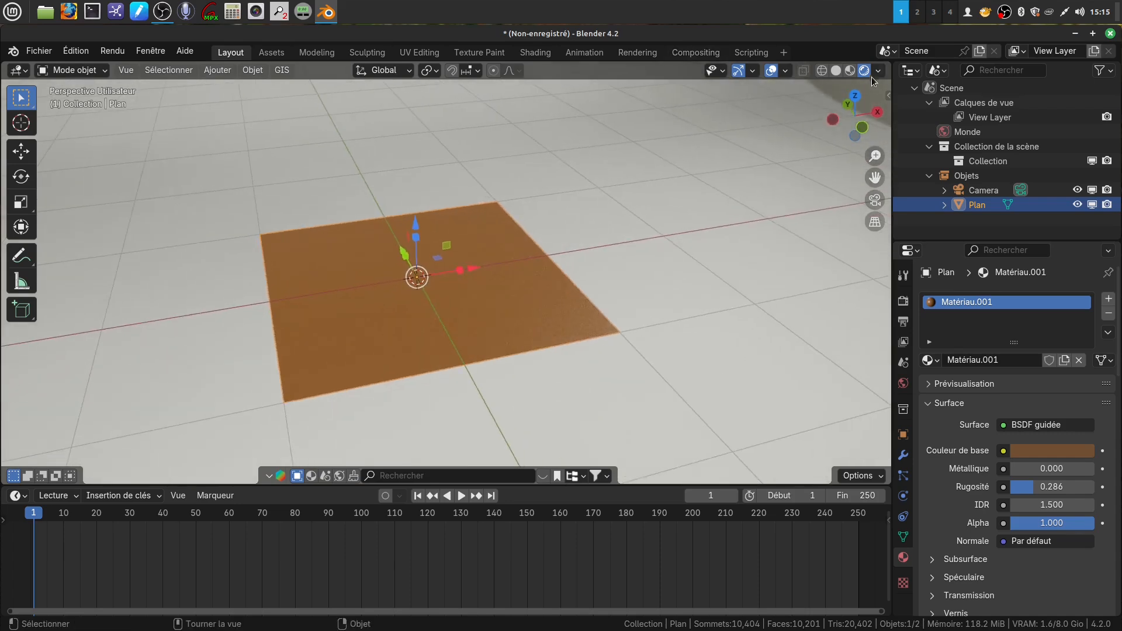
Split the 3D viewport vertically and make the new area a shader editor with its sidebar hidden.
left_click_drag(888, 61, 358, 52)
left_click(368, 71)
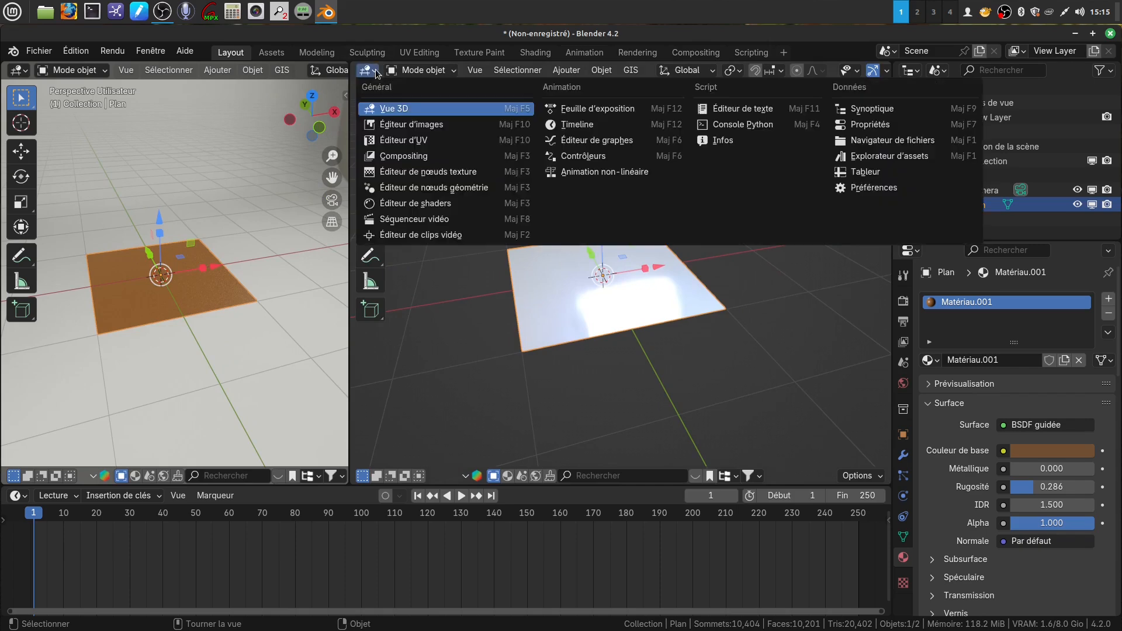
left_click(467, 205)
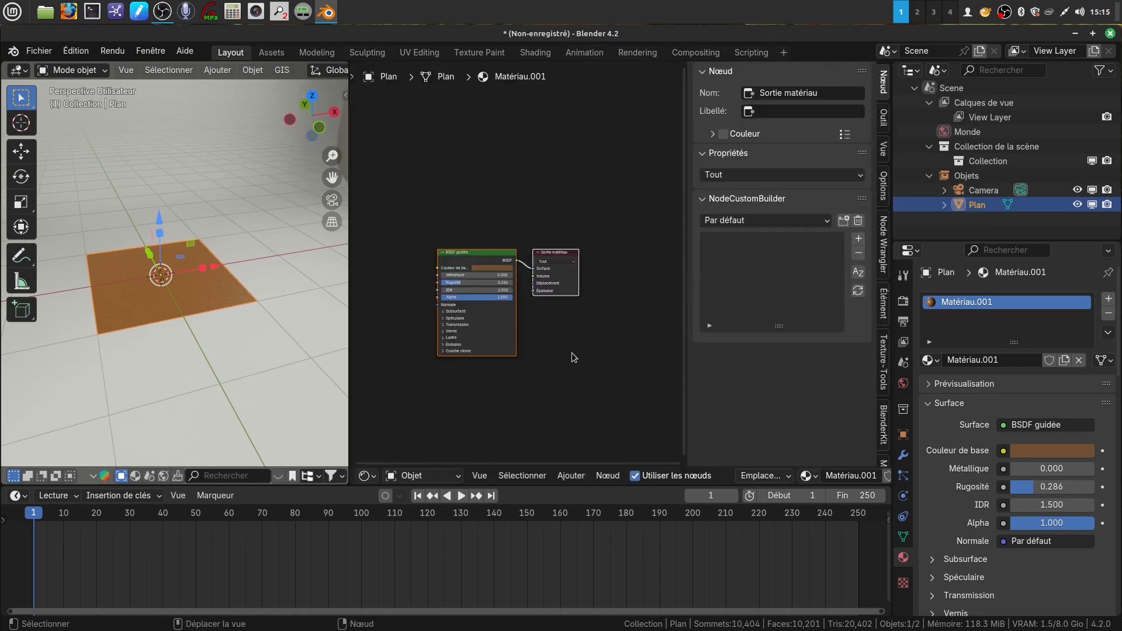
middle_click_drag(573, 357, 604, 285)
key("n")
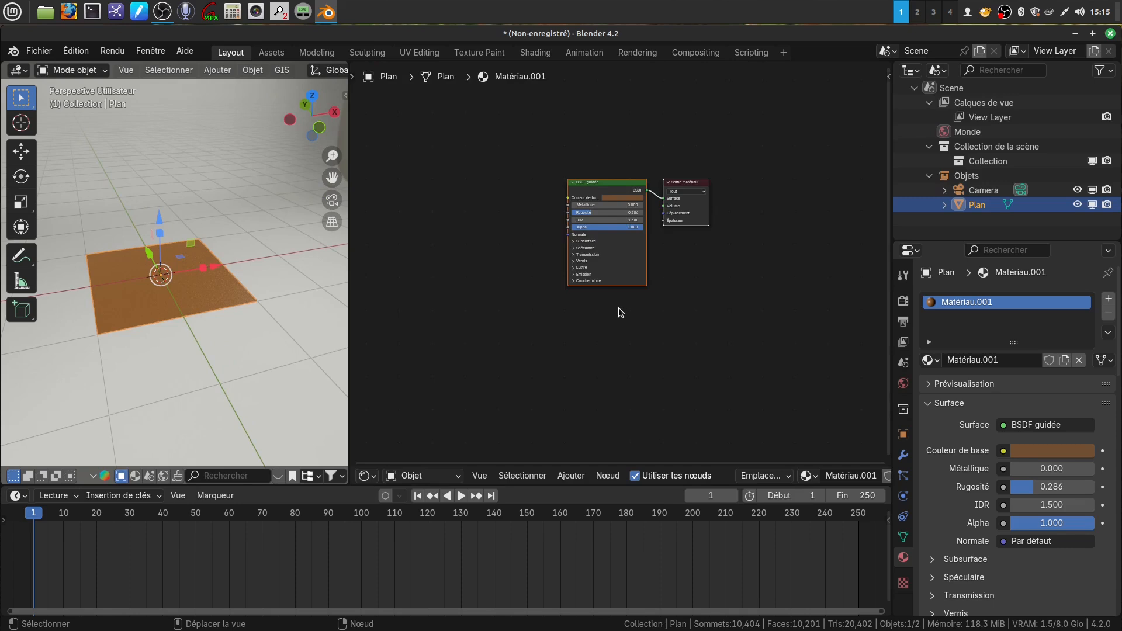
scroll(615, 305, "up", 3)
Add a Noise Texture node (Texture bruit) well before the Principled BSDF in the plane's material.
left_click(566, 477)
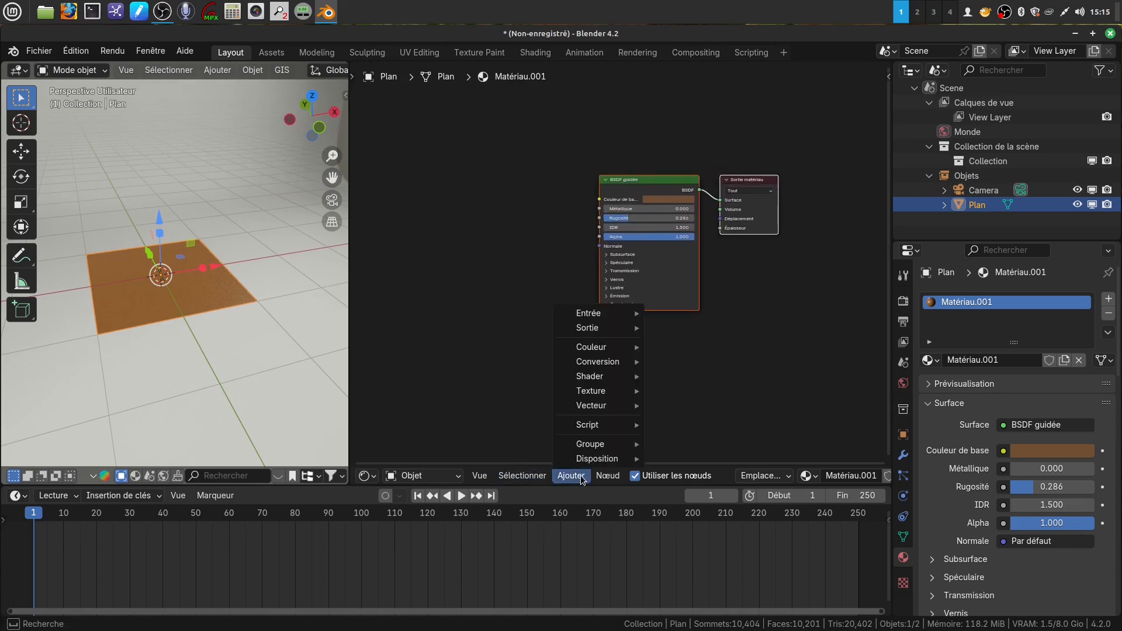
mouse_move(596, 409)
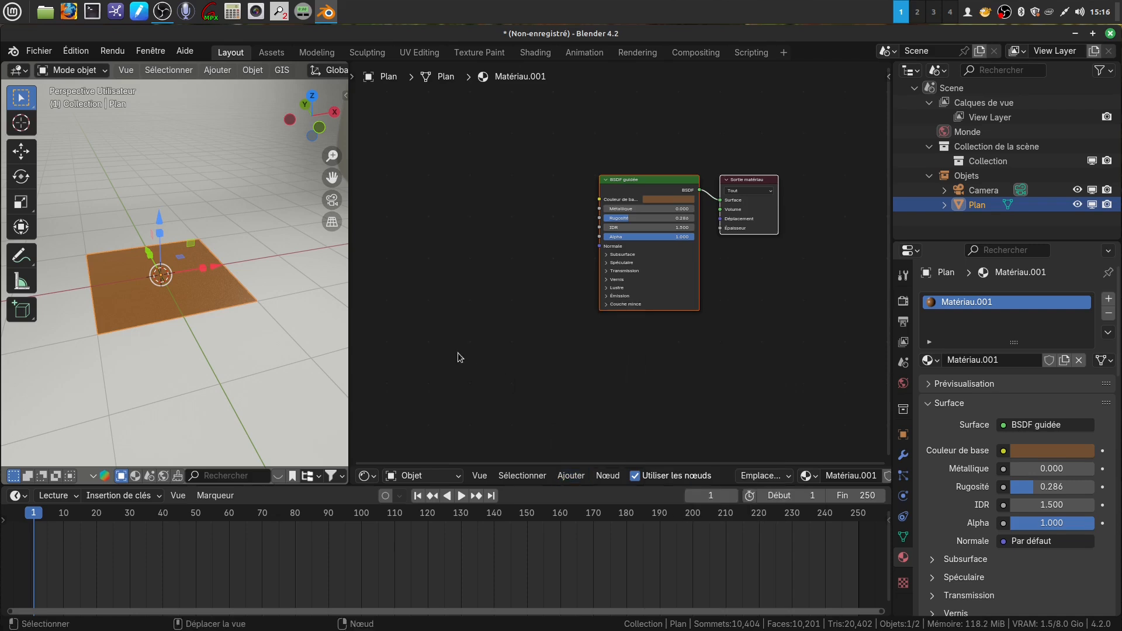
left_click(571, 475)
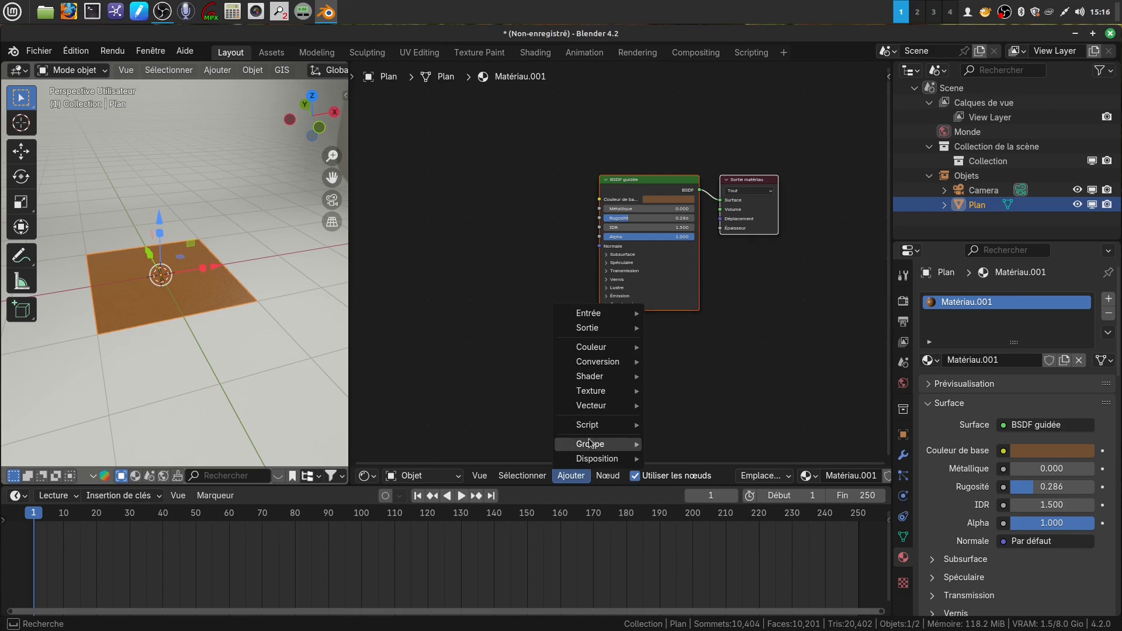
mouse_move(585, 396)
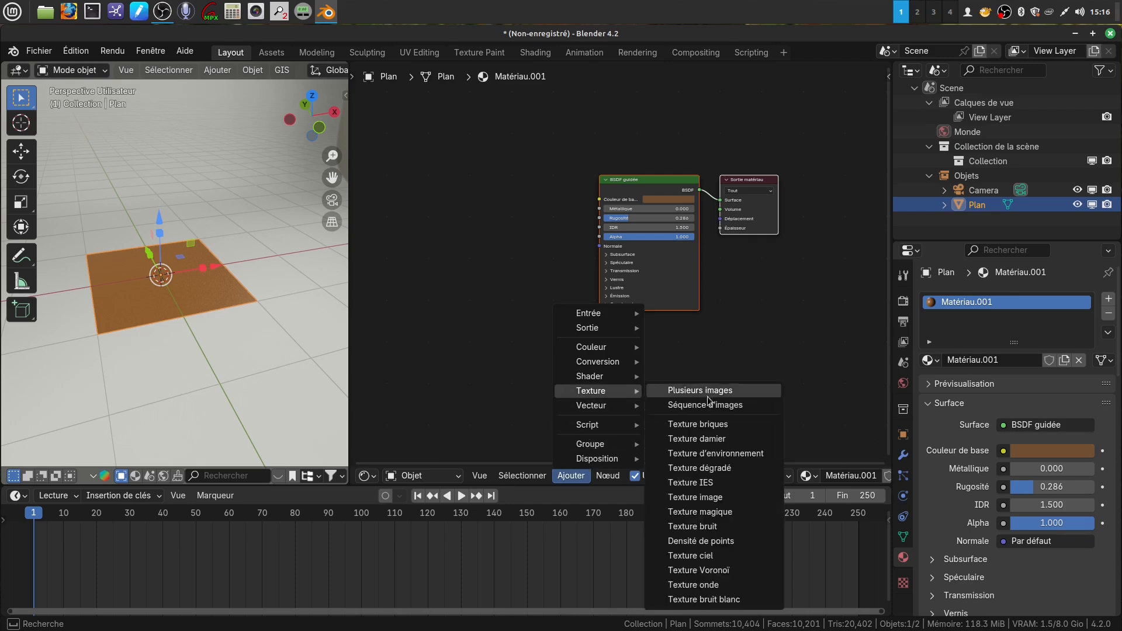
left_click(729, 525)
left_click(474, 302)
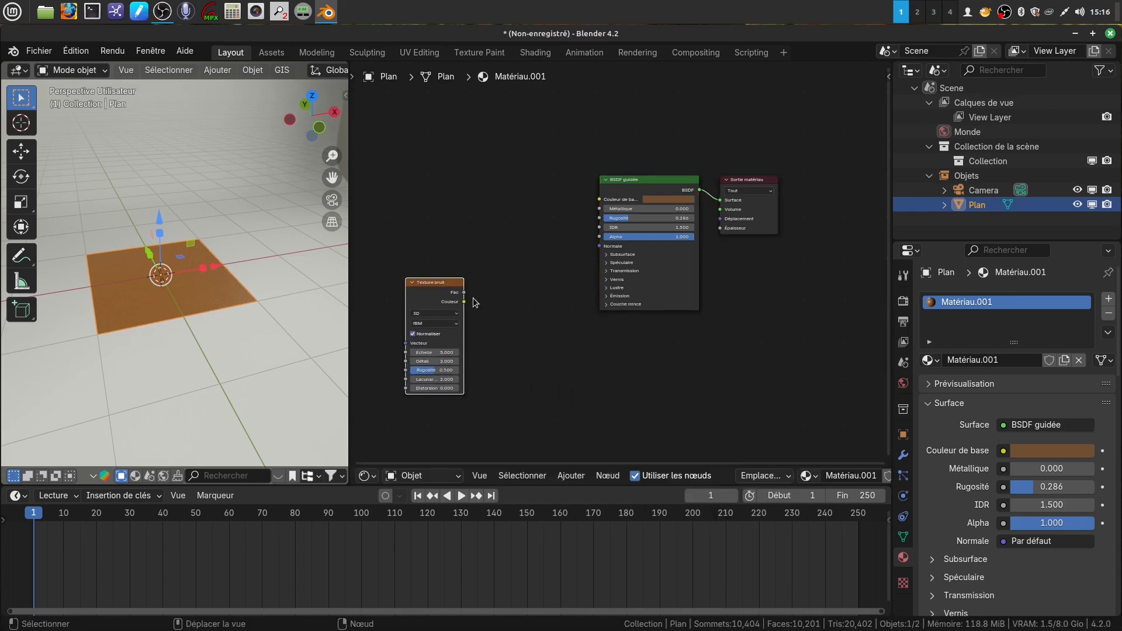
middle_click_drag(552, 316, 609, 325)
left_click_drag(472, 289, 421, 274)
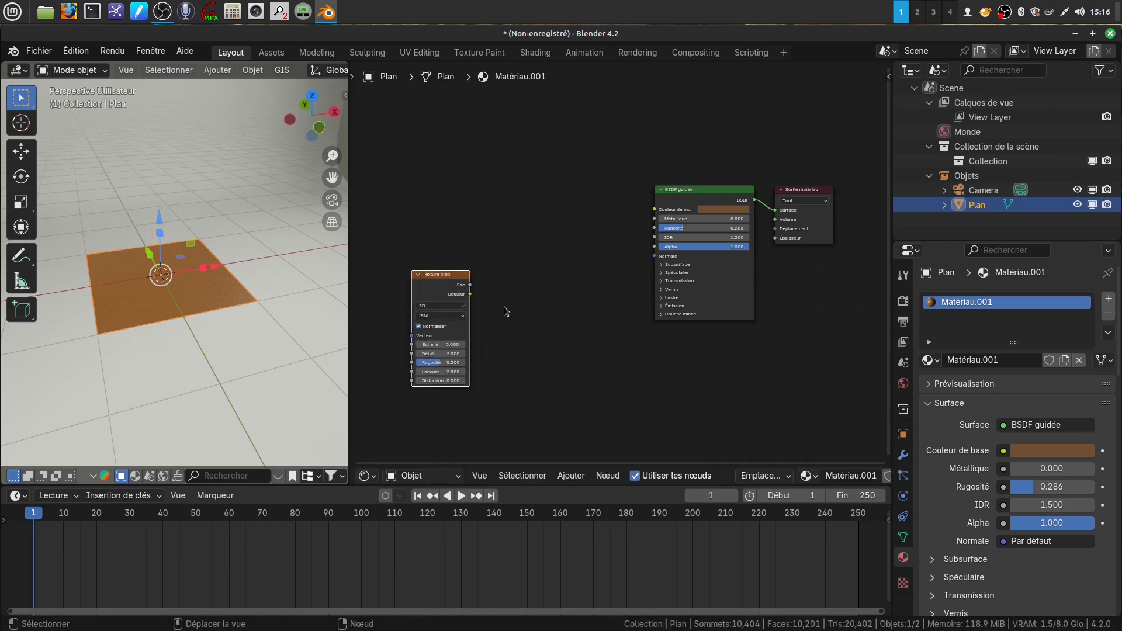
Try the Noise Texture's Color output as the Principled BSDF's base colour and remove that link.
left_click(572, 475)
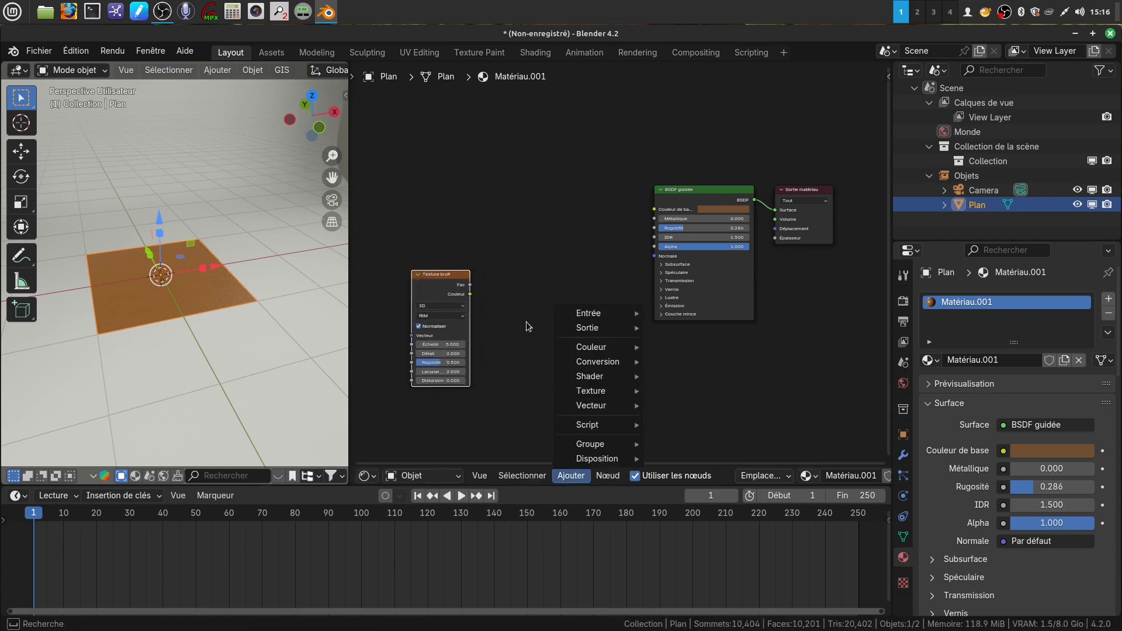
scroll(539, 318, "up", 3)
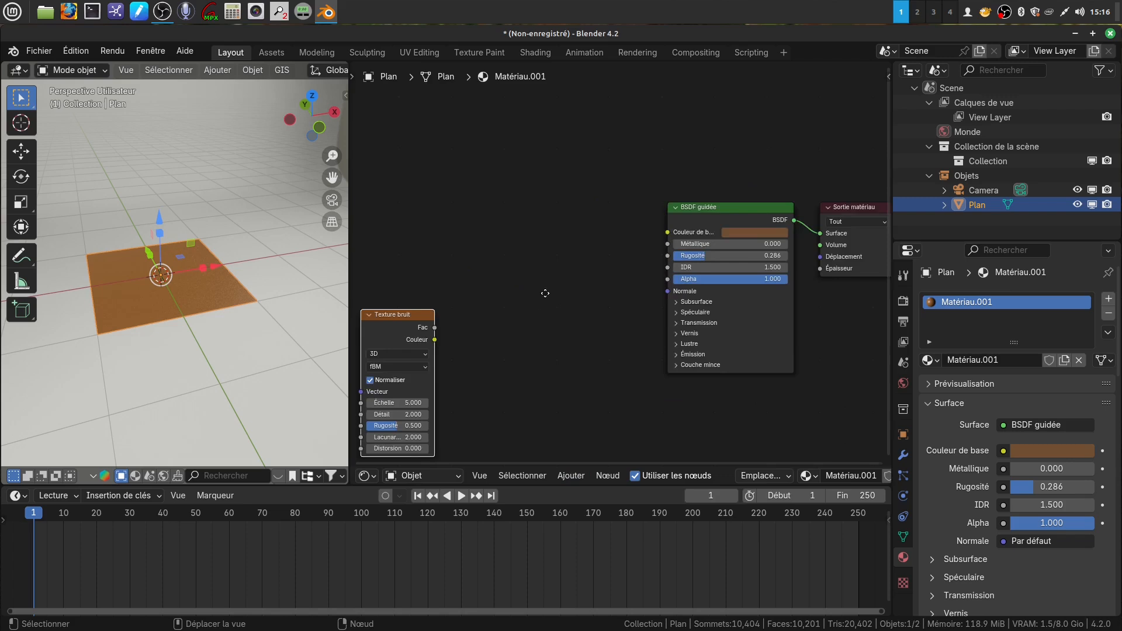
left_click_drag(459, 291, 693, 185)
left_click_drag(590, 284, 691, 184)
scroll(137, 354, "up", 3)
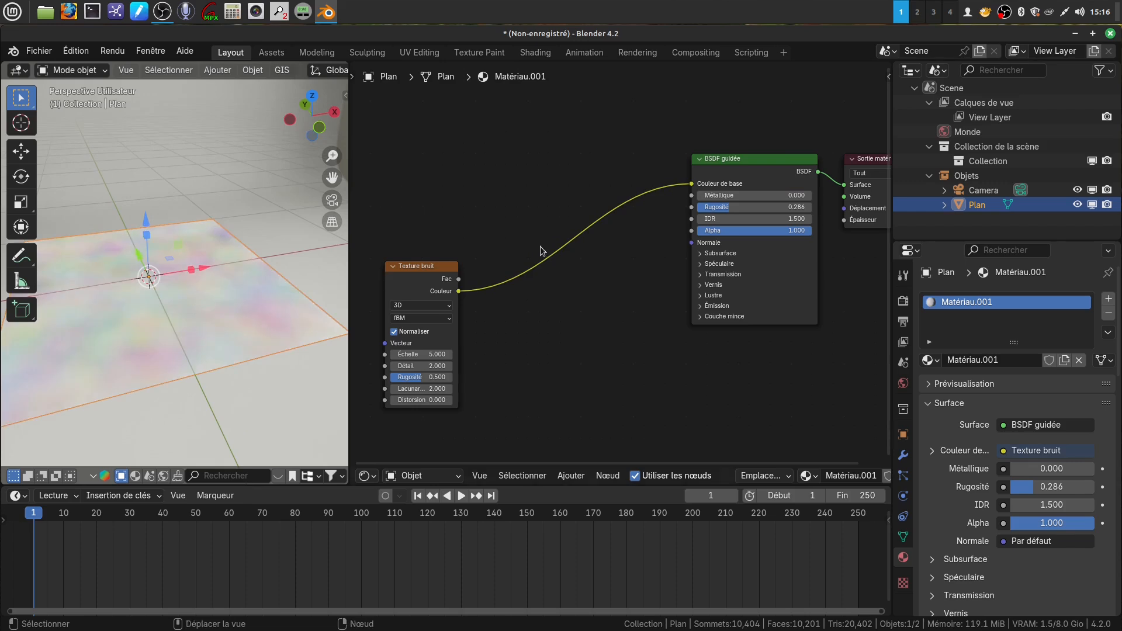
left_click_drag(691, 187, 566, 336)
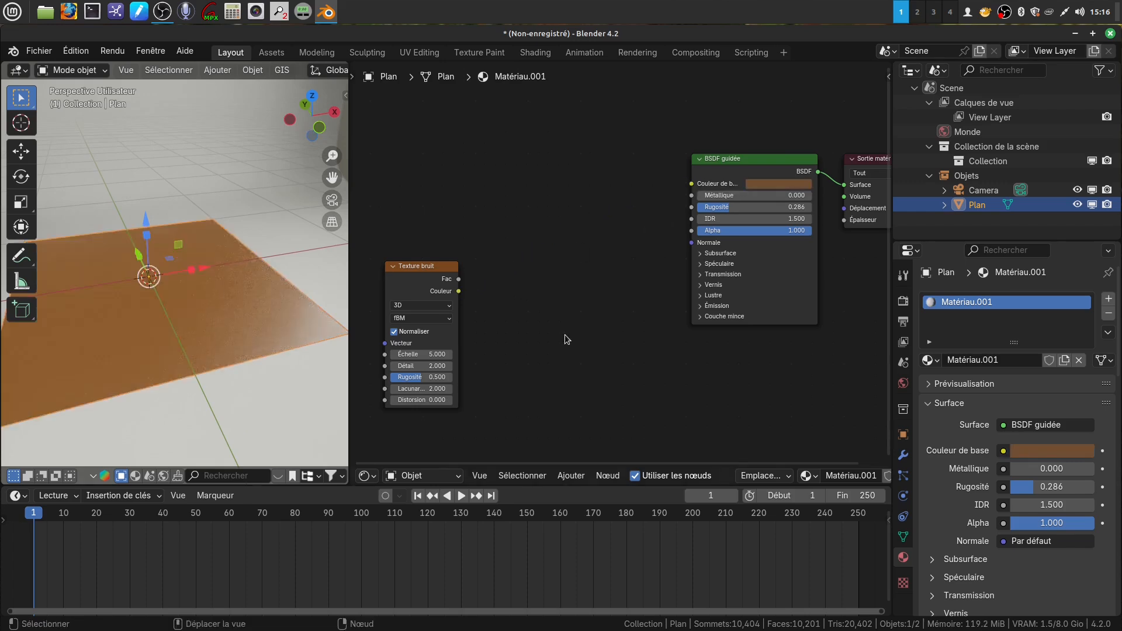
Insert a Color Ramp node (Dégradé de couleur) linking the Noise Texture's Color output to the Principled BSDF's base colour.
scroll(566, 350, "down", 2)
left_click(559, 476)
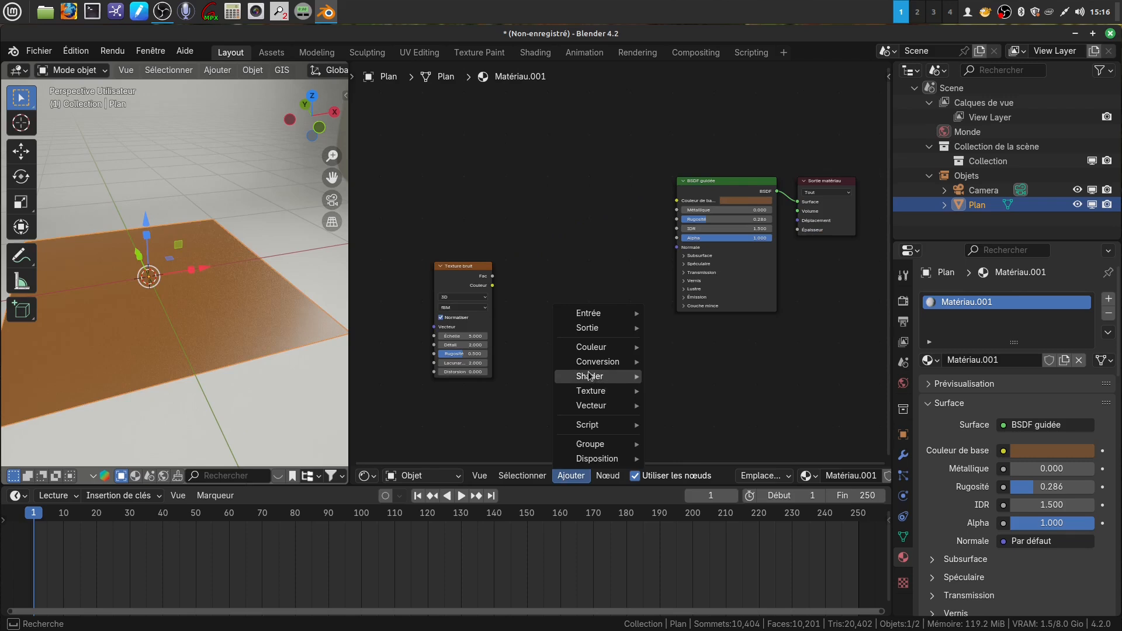
mouse_move(604, 393)
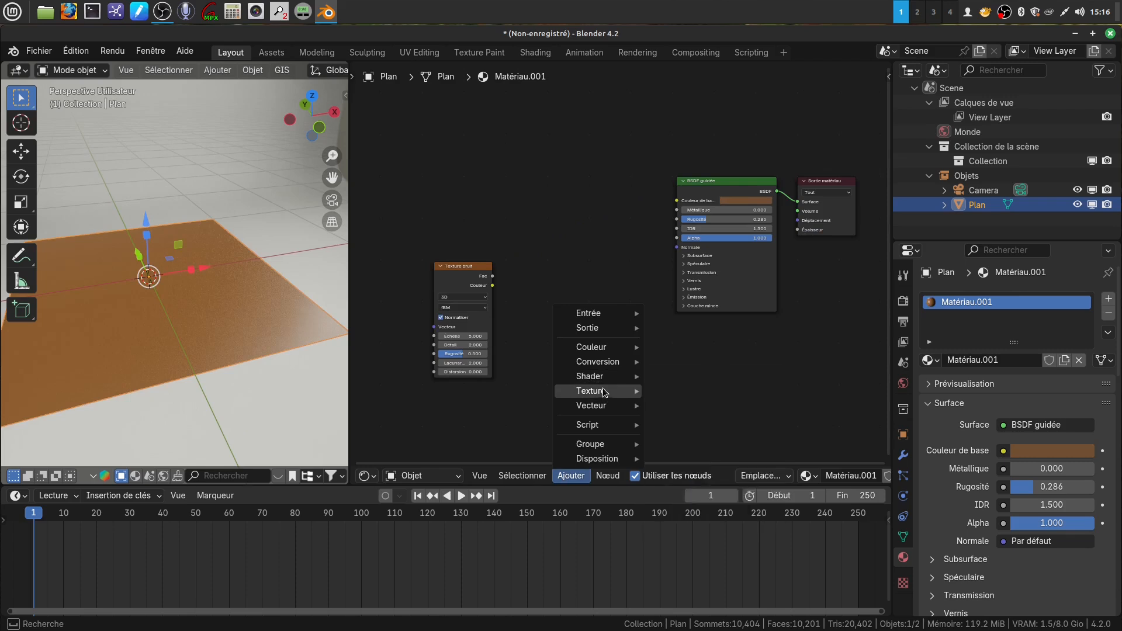
mouse_move(602, 363)
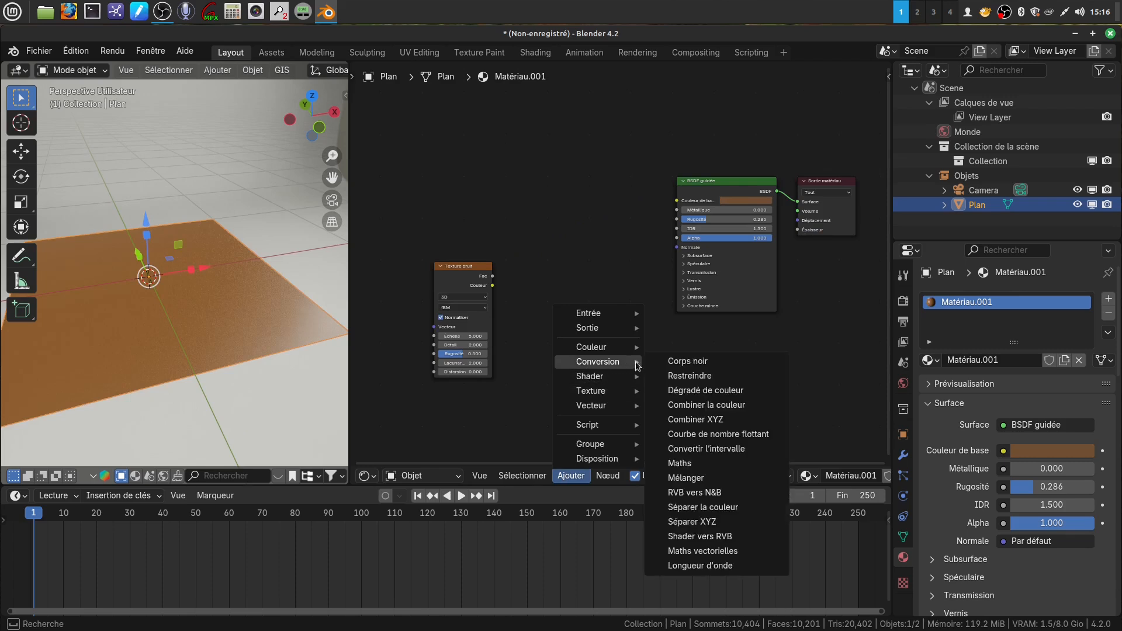
left_click(700, 391)
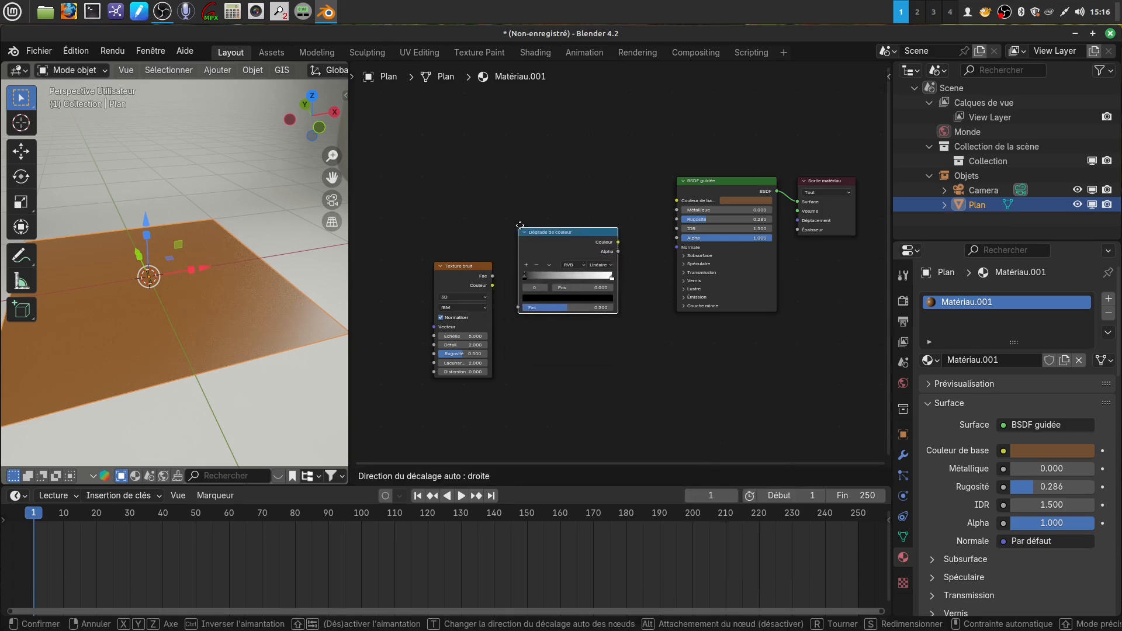
left_click(497, 270)
left_click_drag(493, 286, 520, 304)
left_click_drag(621, 239, 682, 204)
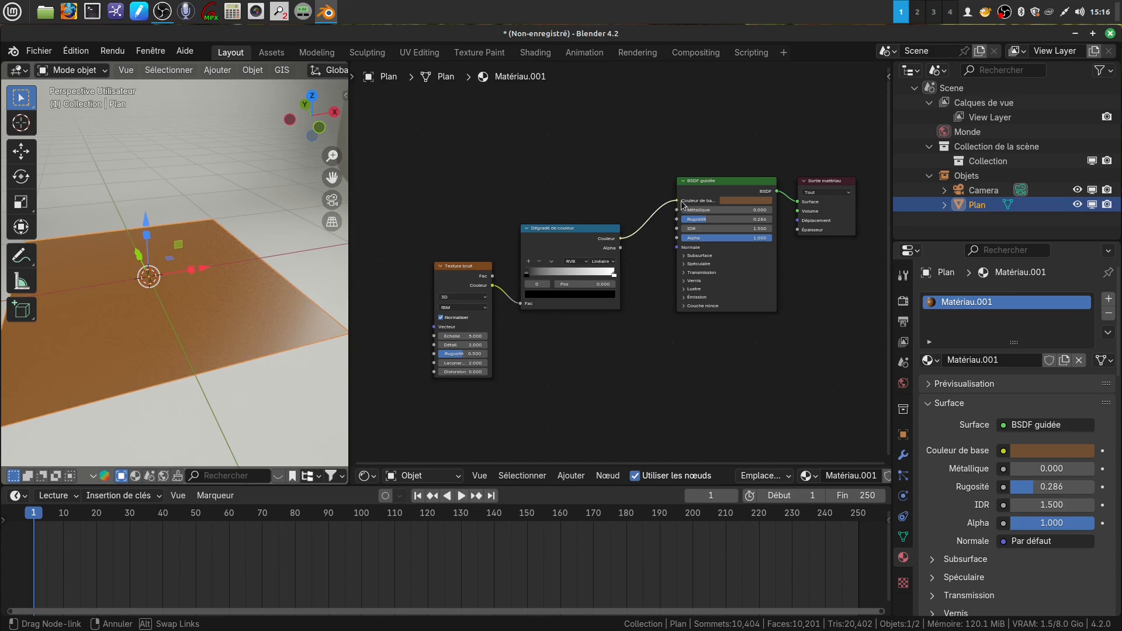
scroll(573, 391, "up", 3)
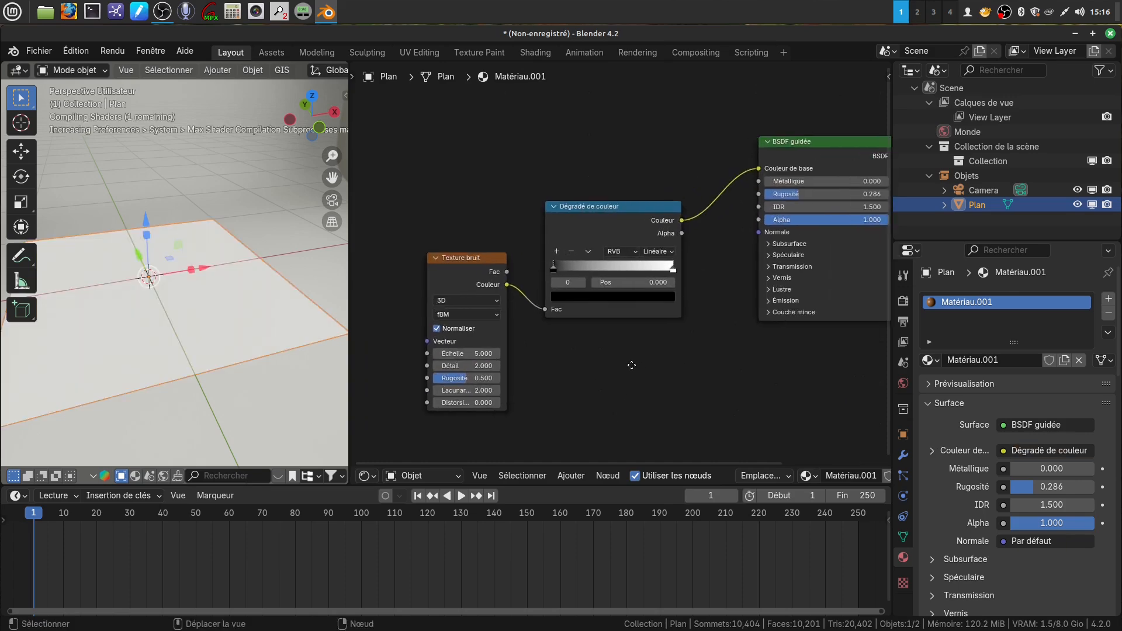
Increase the Color Ramp's contrast with the black stop at 0.349 and the white stop at 0.953.
scroll(632, 368, "up", 2)
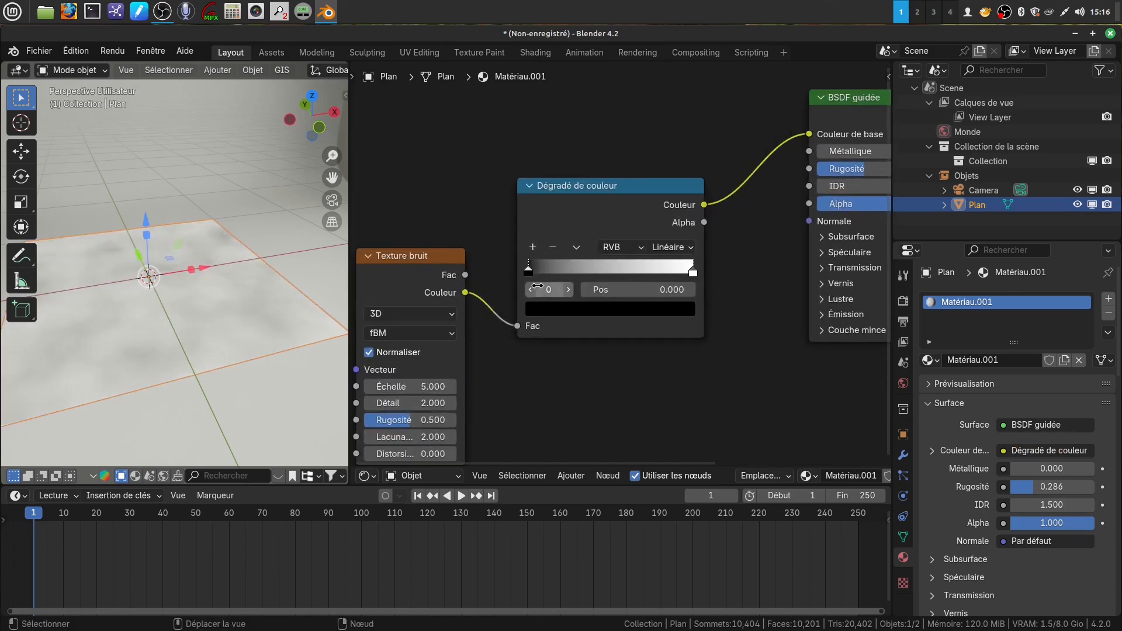
left_click_drag(529, 273, 585, 272)
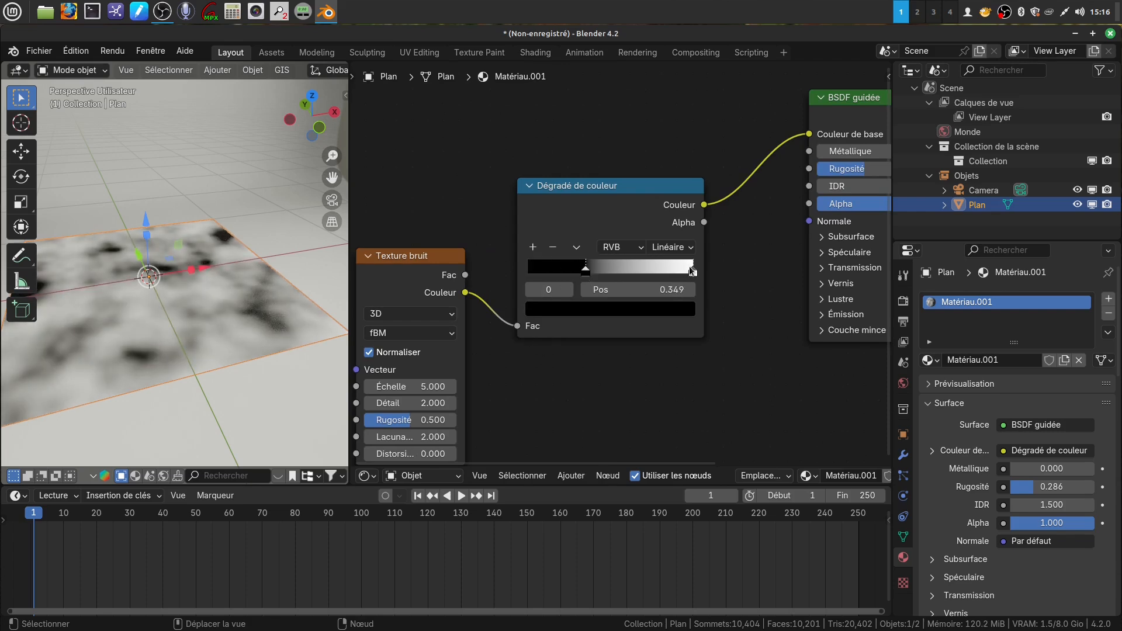
mouse_move(691, 270)
left_mouse_down()
mouse_move(648, 271)
mouse_move(683, 271)
left_mouse_up()
middle_click_drag(258, 309, 151, 318)
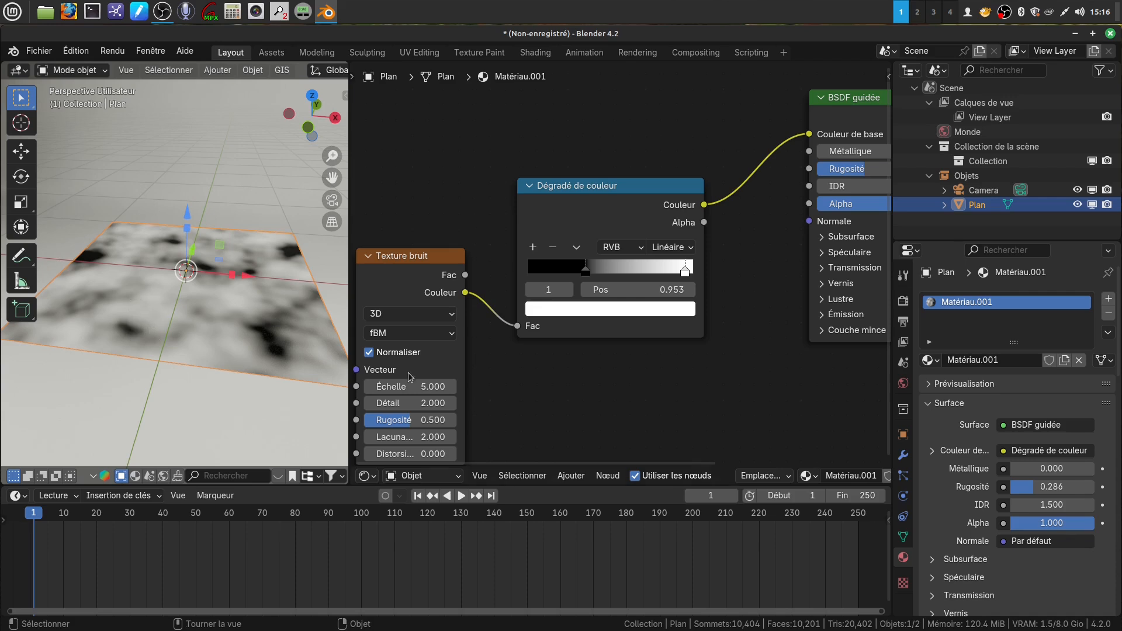
Invert the Color Ramp by placing its white stop ahead of a black stop at 0.502.
middle_click_drag(521, 388, 537, 393)
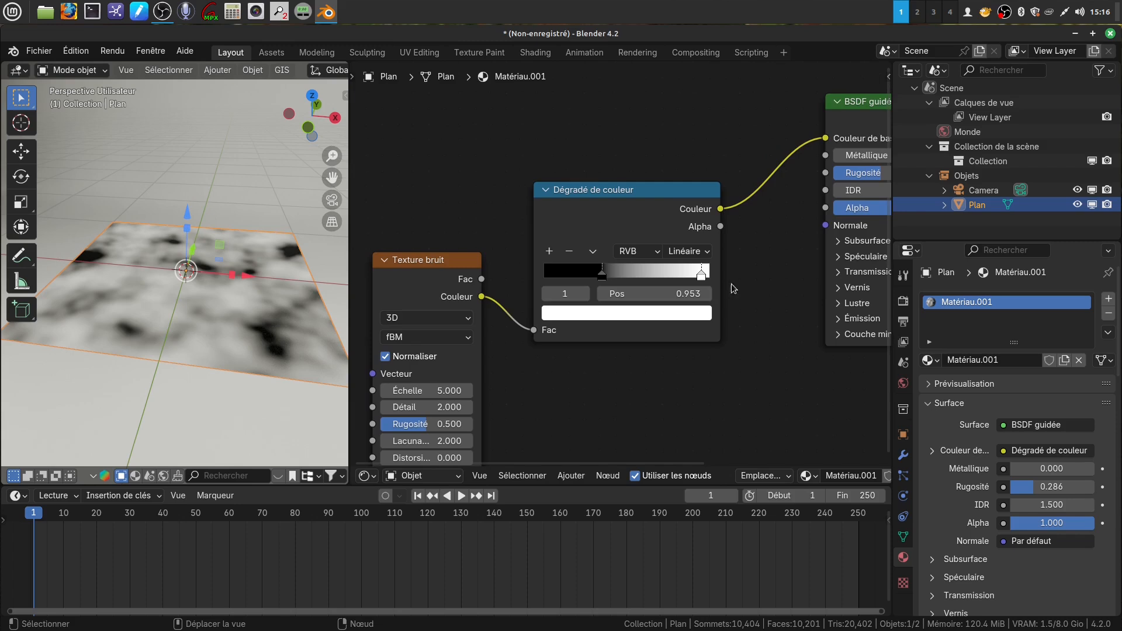
left_click_drag(601, 275, 620, 276)
left_click_drag(700, 276, 629, 281)
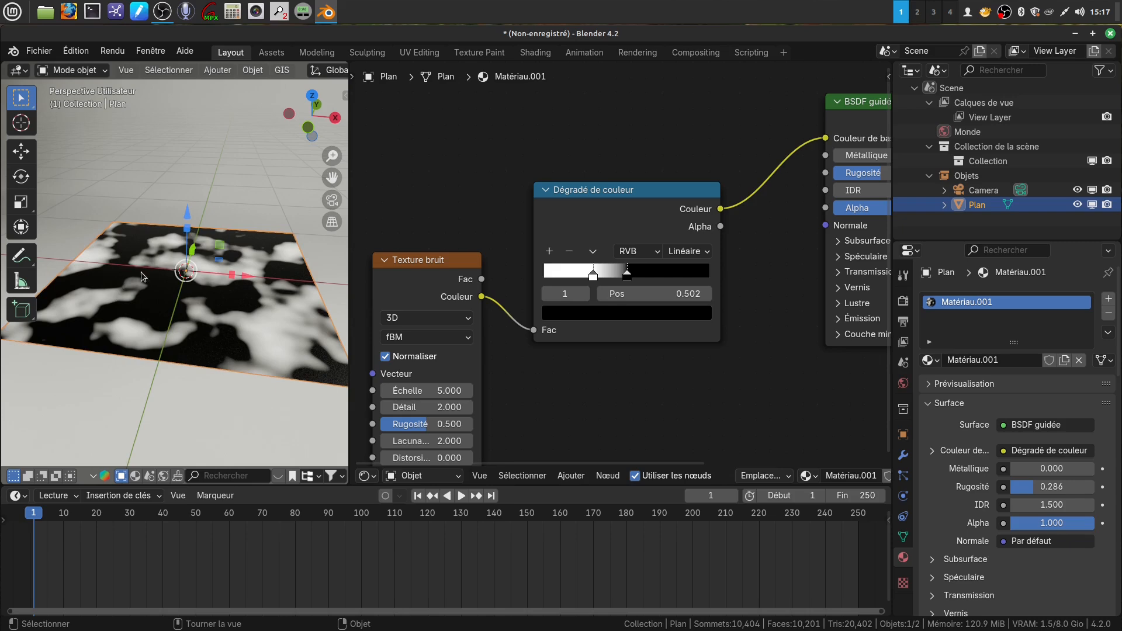
Unlink the Color Ramp from the base colour and move the ramp and Material Output nodes below the Principled BSDF.
scroll(518, 370, "down", 3)
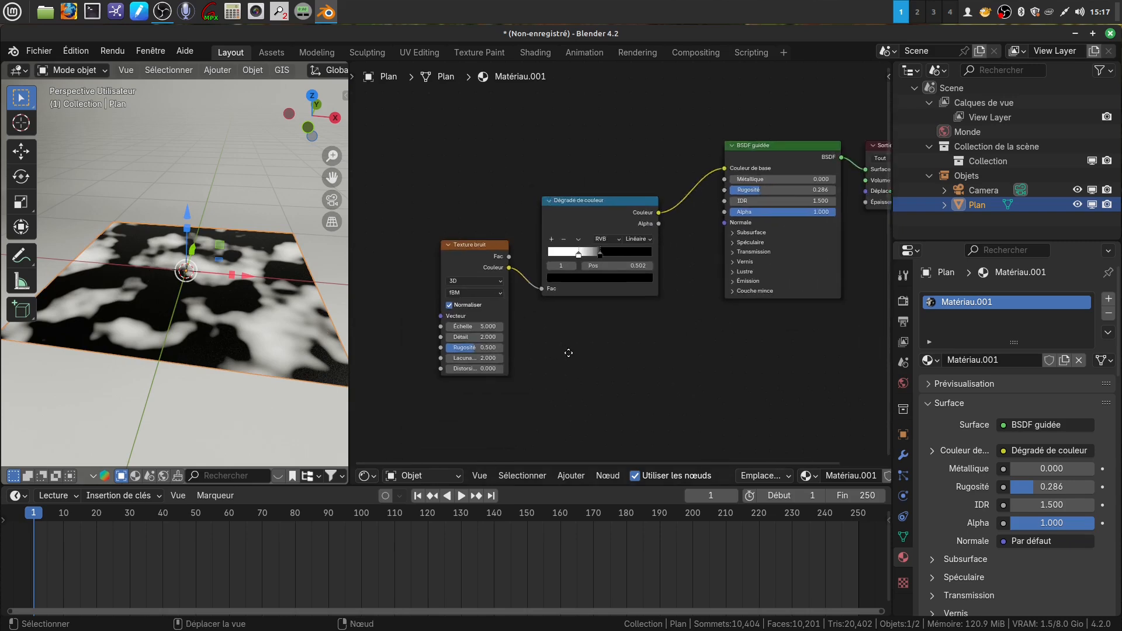
left_click_drag(703, 162, 677, 200)
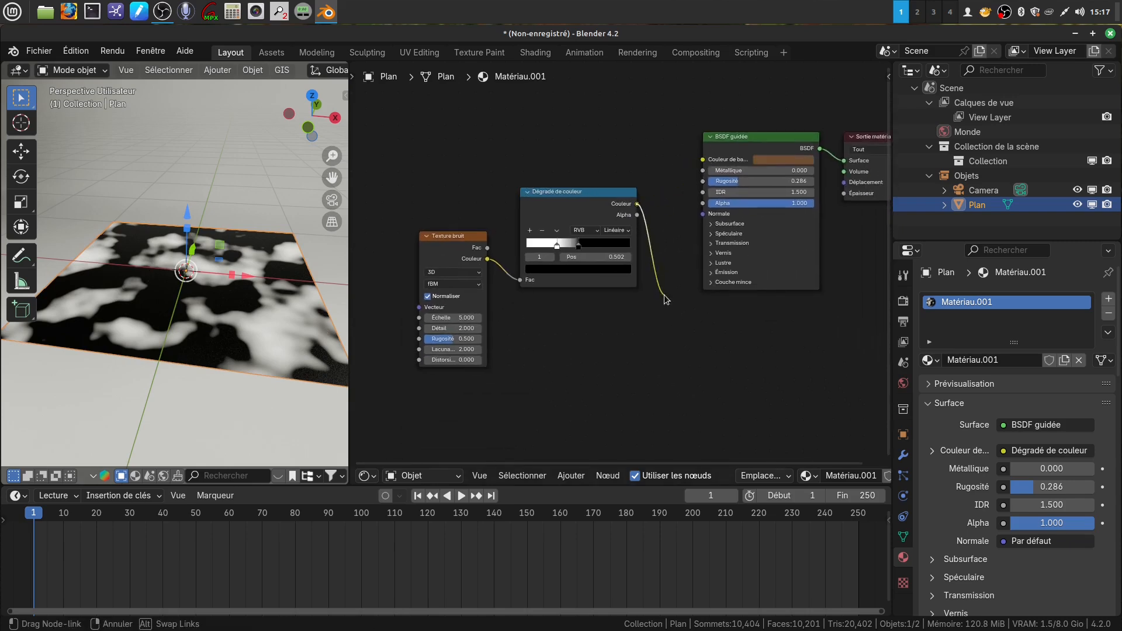
left_click_drag(582, 210, 583, 330)
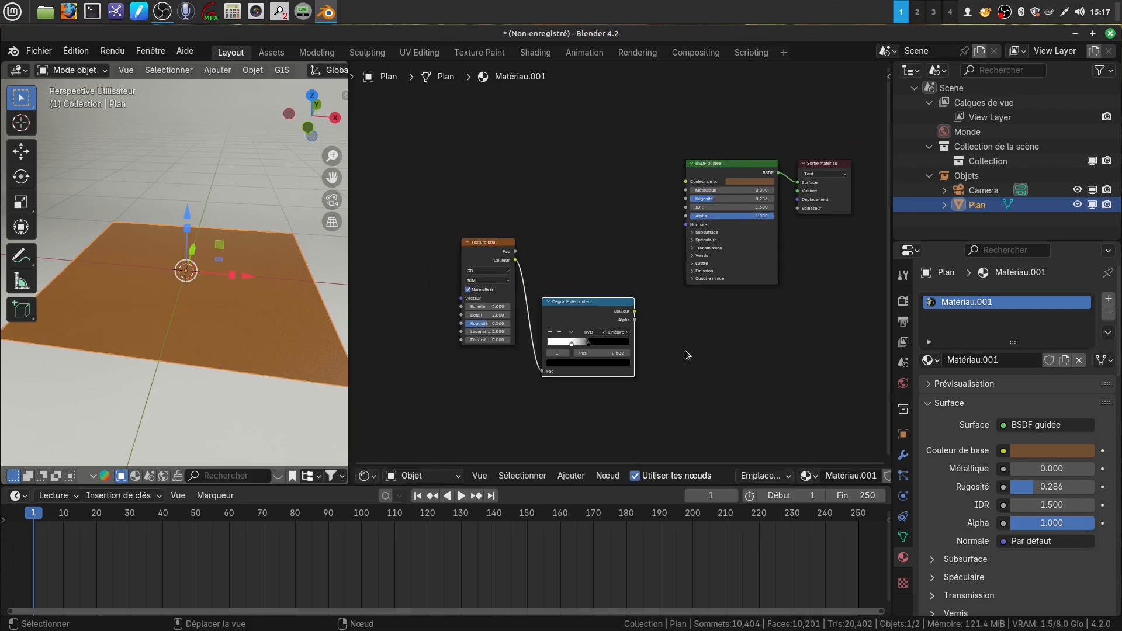
scroll(686, 345, "down", 1)
left_click_drag(777, 188, 824, 320)
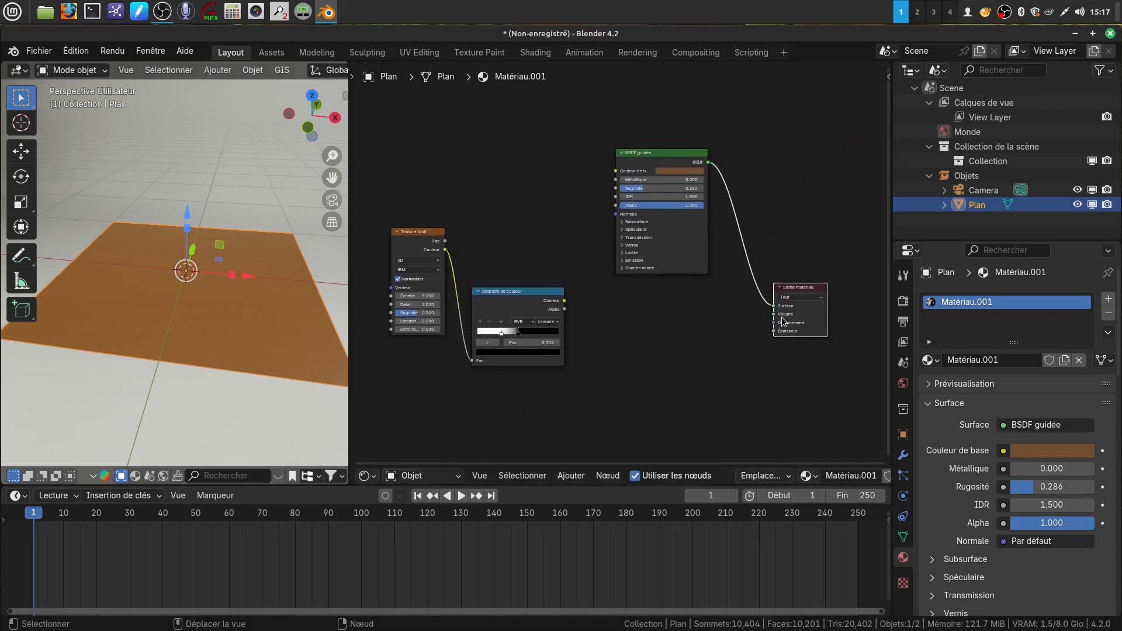
scroll(651, 398, "up", 1)
Add a Displacement node (Déplacement) between the Color Ramp and the Material Output.
left_click(571, 475)
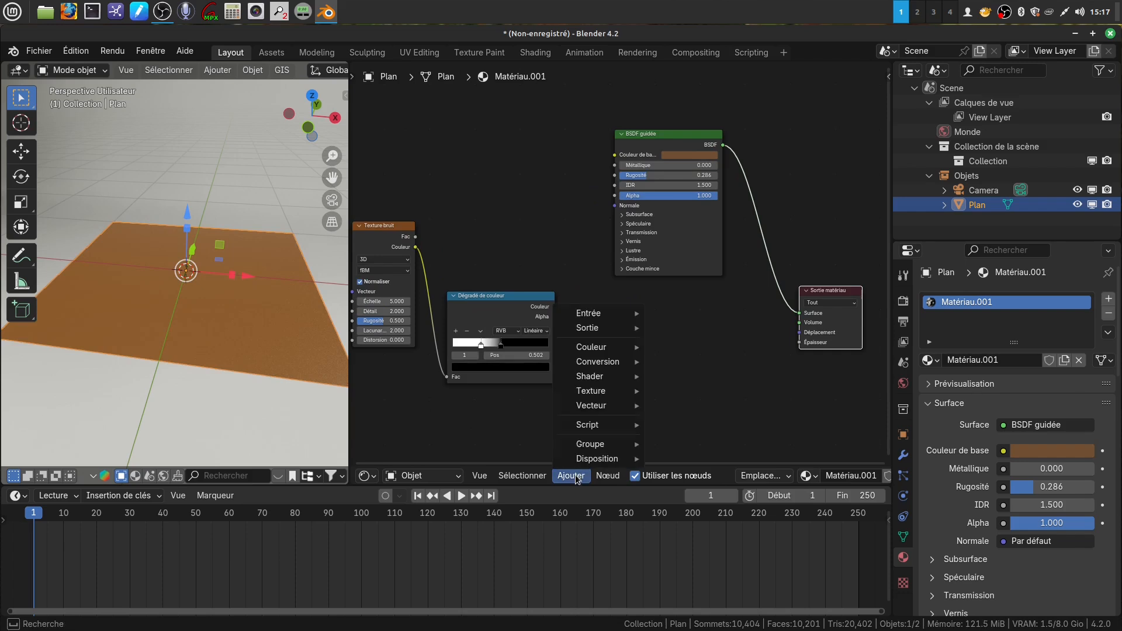
mouse_move(590, 363)
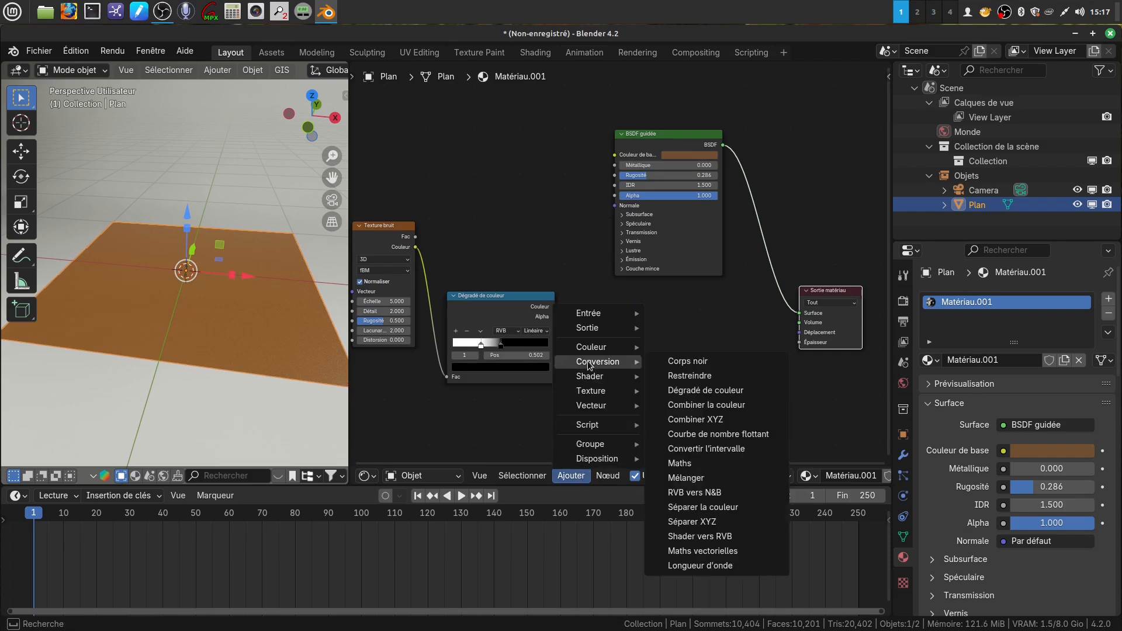
mouse_move(591, 405)
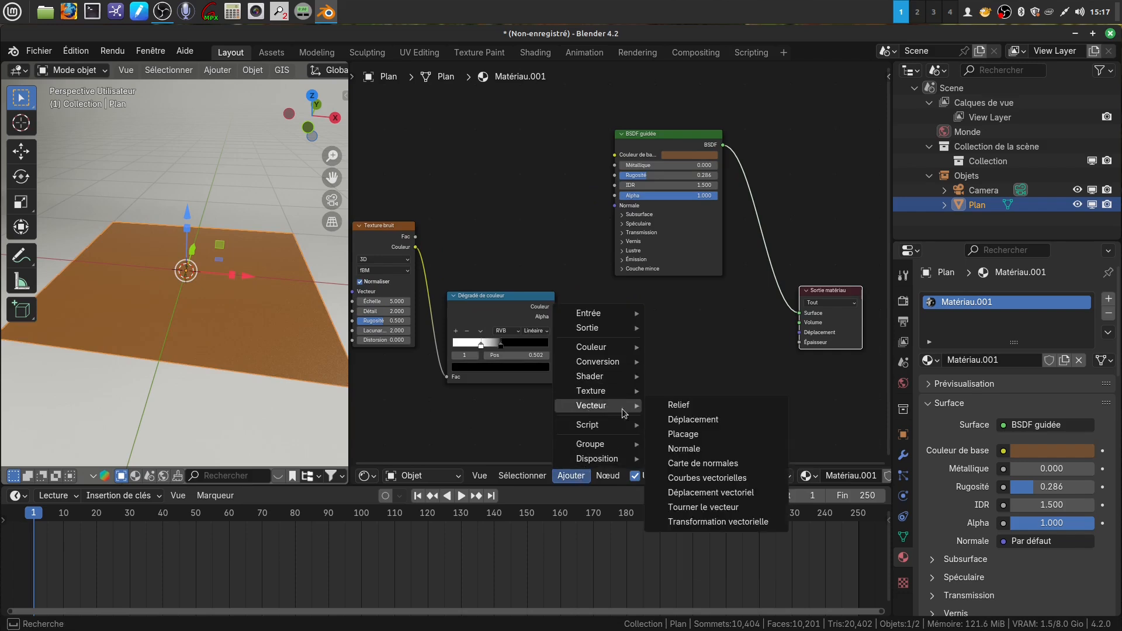
left_click(683, 420)
left_click(617, 300)
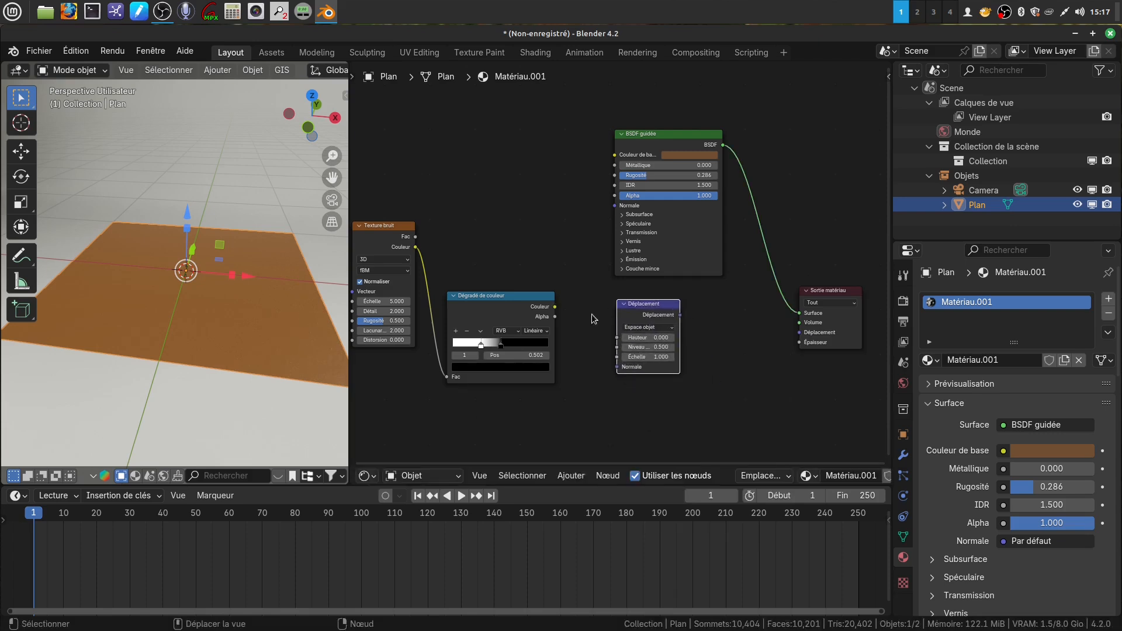
Link the Color Ramp's Color to the Displacement node's Height and its output to the Material Output's Displacement.
left_click_drag(555, 307, 617, 337)
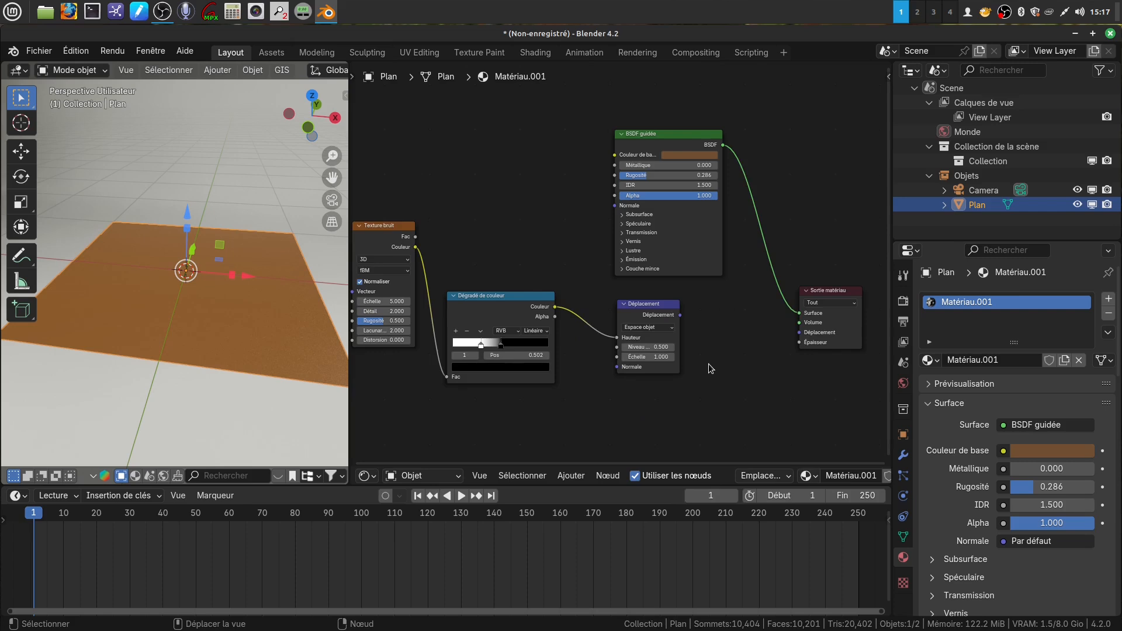
middle_click_drag(710, 369, 649, 381)
scroll(639, 373, "up", 2)
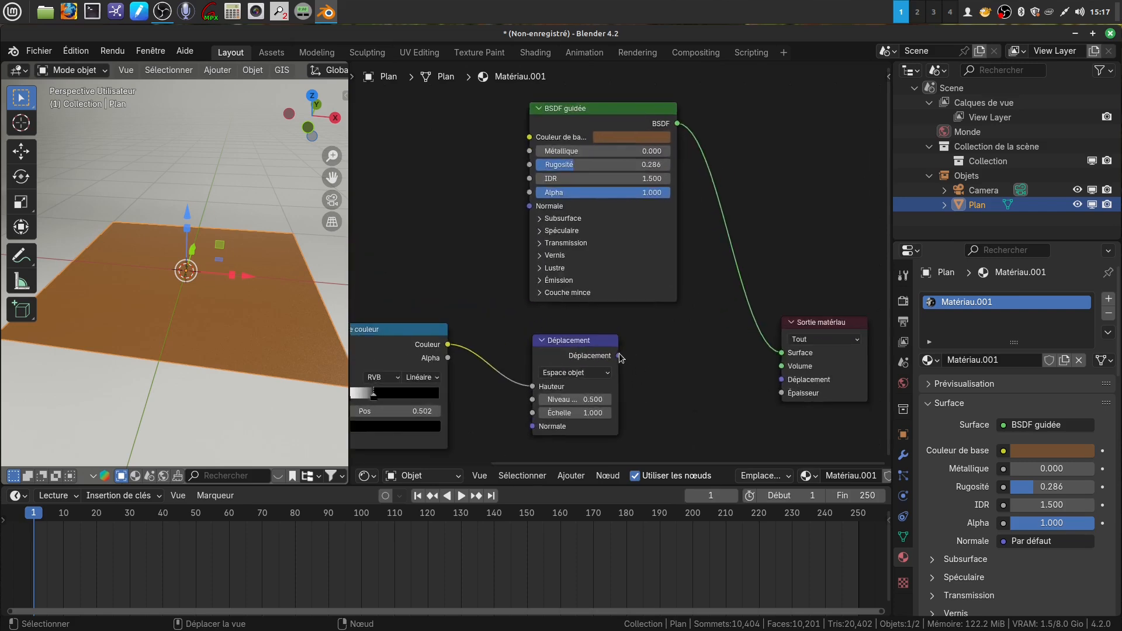
left_click_drag(620, 356, 781, 380)
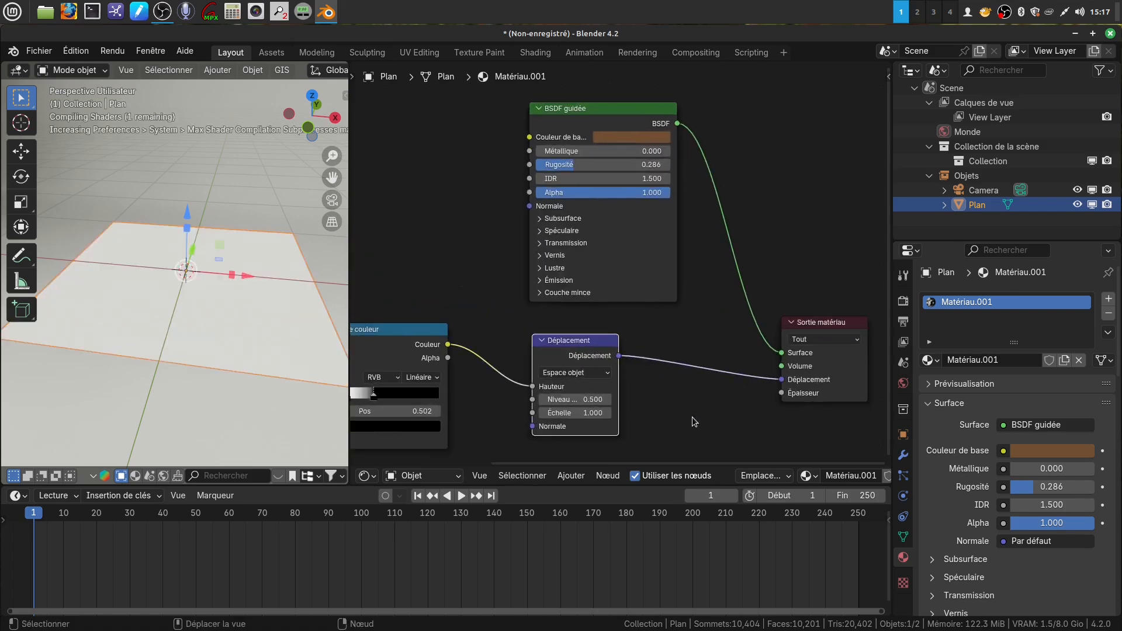
Set the material's surface displacement method to Déplacement et relief in the shader editor's material options.
scroll(692, 416, "down", 1)
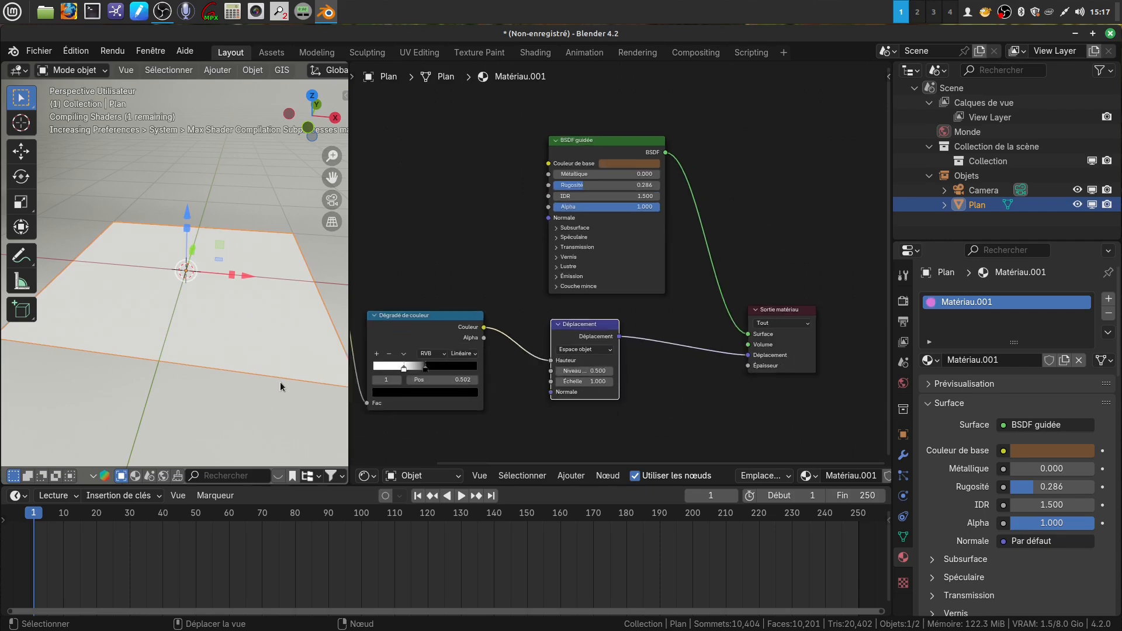
middle_click_drag(257, 376, 298, 388)
middle_click_drag(627, 420, 642, 379)
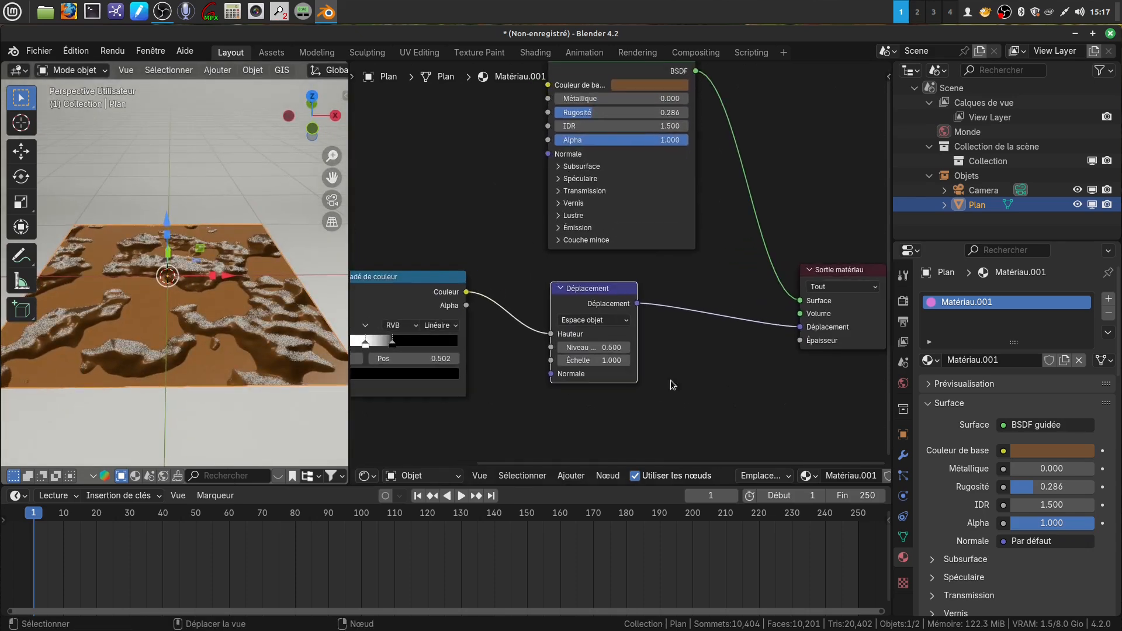
middle_click_drag(688, 352, 663, 354)
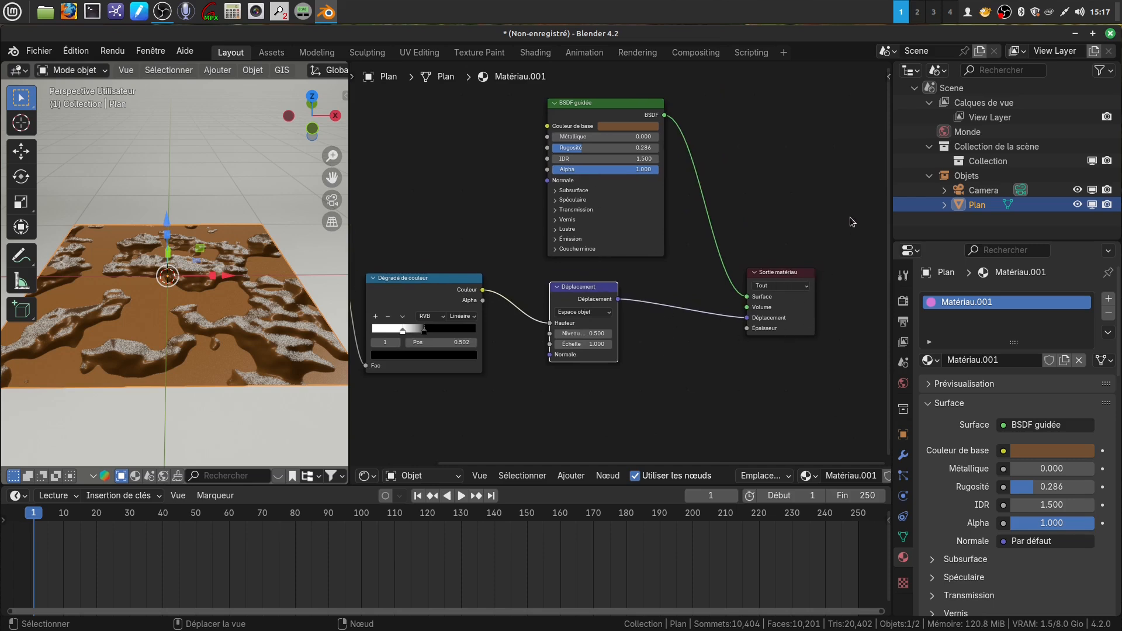
key("n")
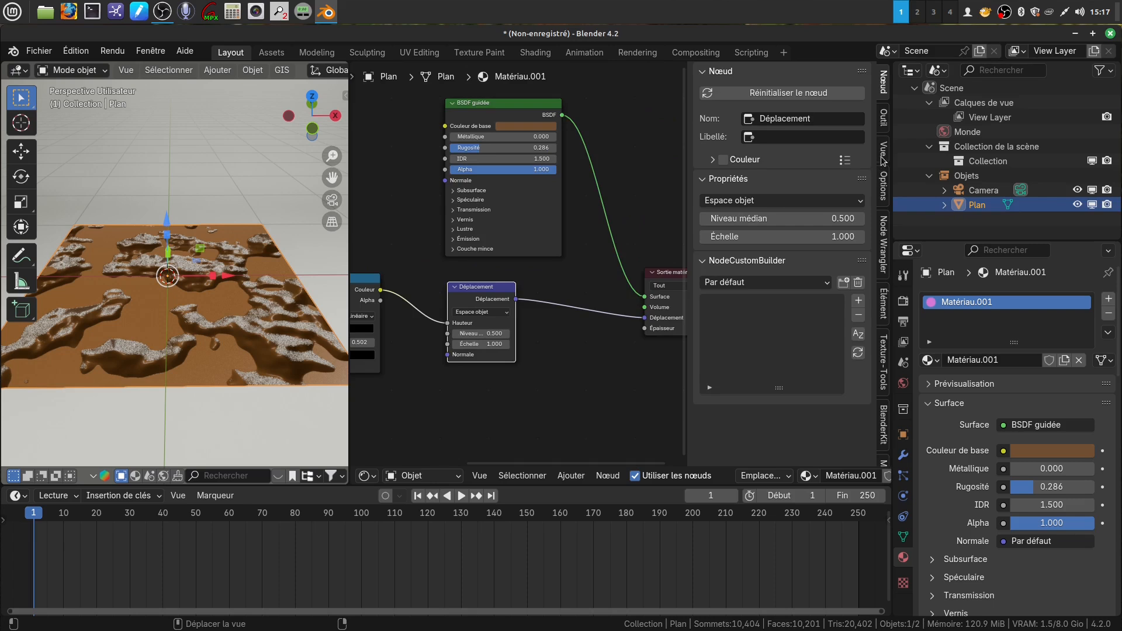
left_click(883, 186)
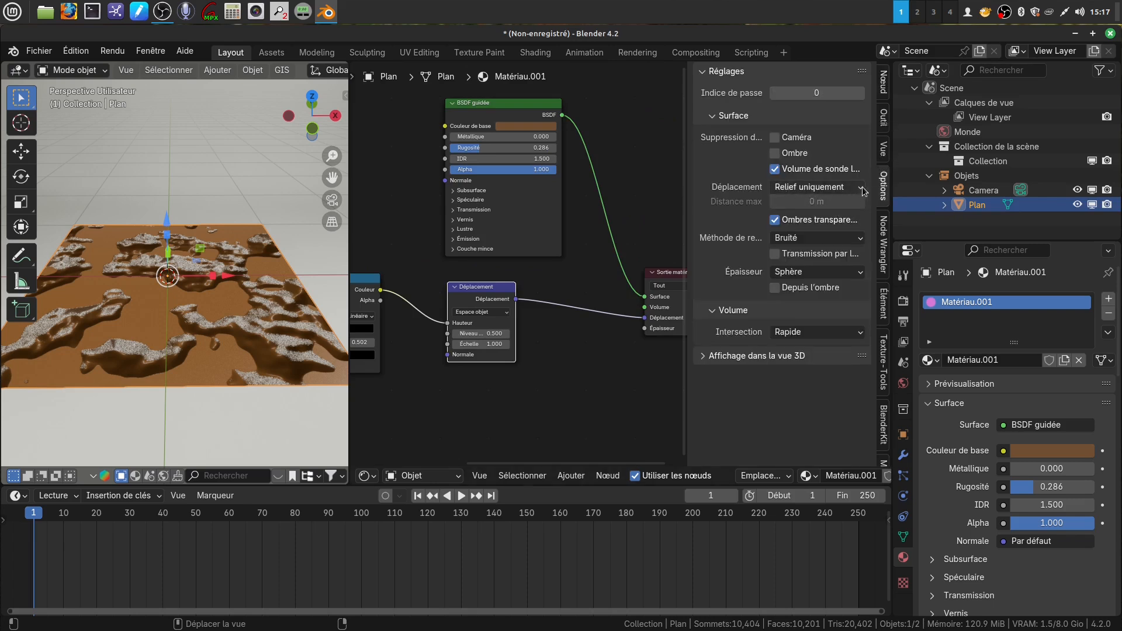
left_click(862, 188)
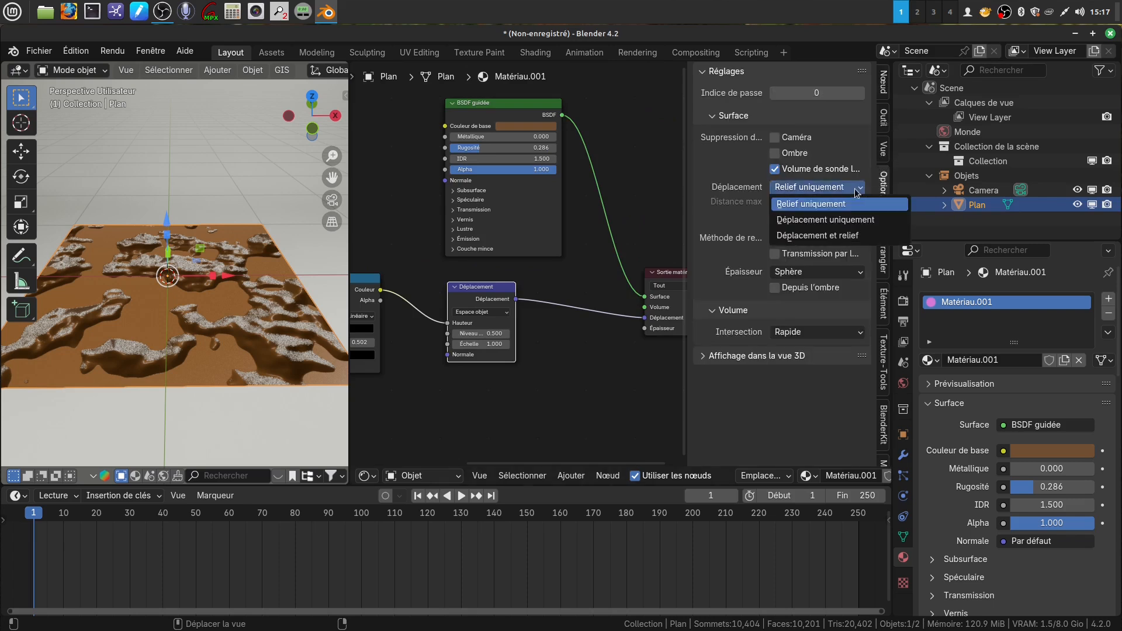
left_click(838, 236)
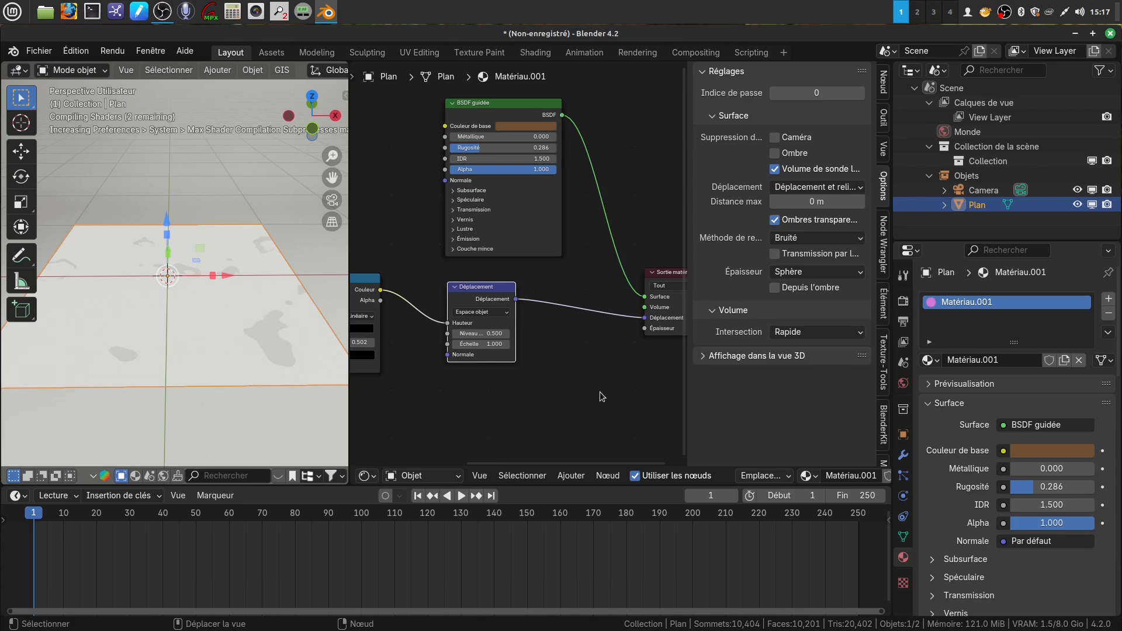
scroll(603, 398, "down", 1)
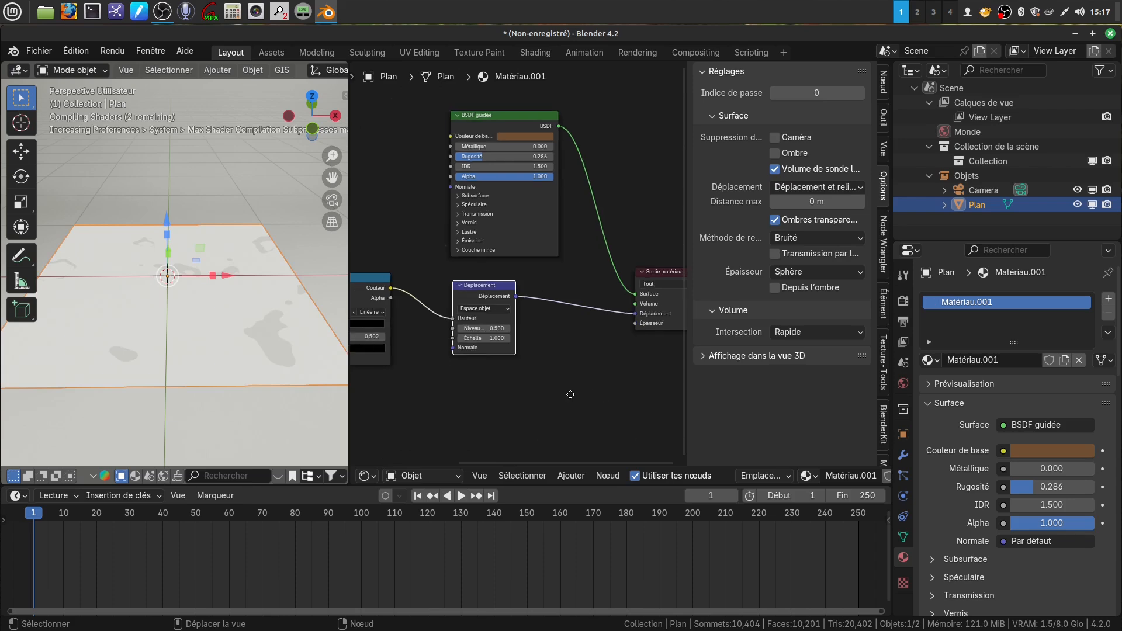
middle_click_drag(570, 395, 570, 390)
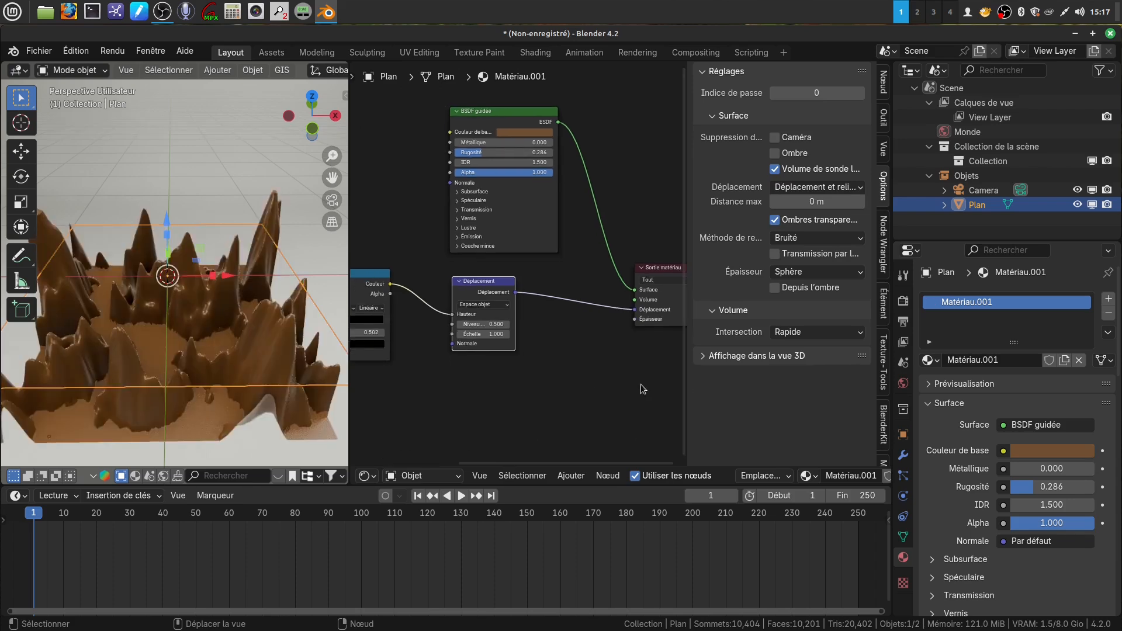
key("n")
Reduce the Displacement node's scale (Échelle) to 0.200.
scroll(681, 405, "up", 2)
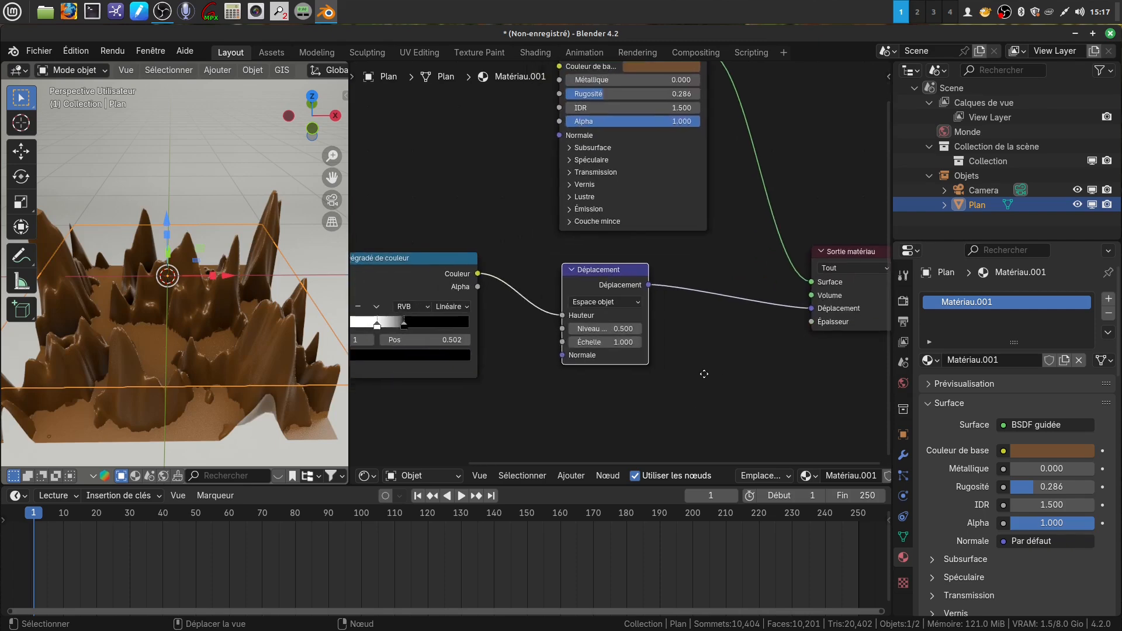
scroll(692, 397, "up", 3)
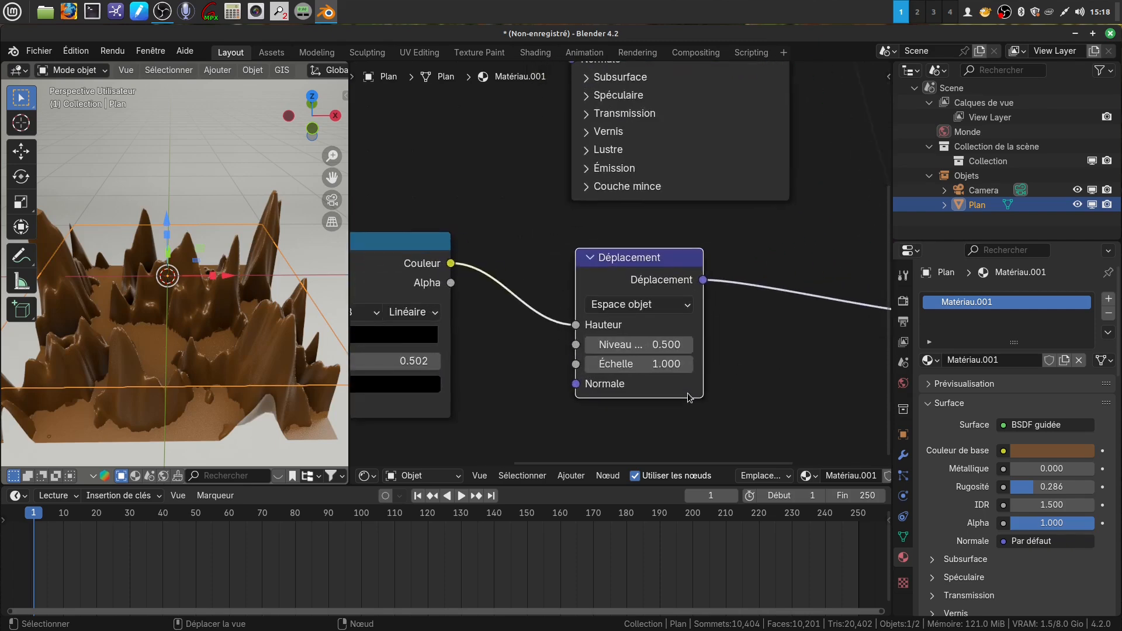
left_click_drag(657, 367, 658, 368)
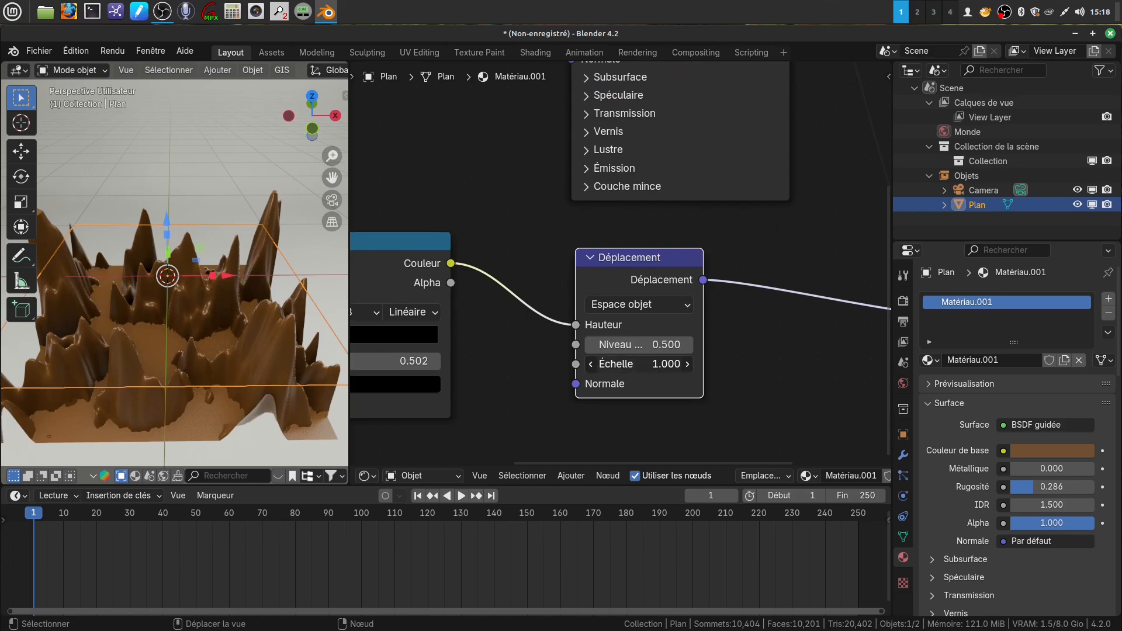
left_click_drag(658, 367, 654, 367)
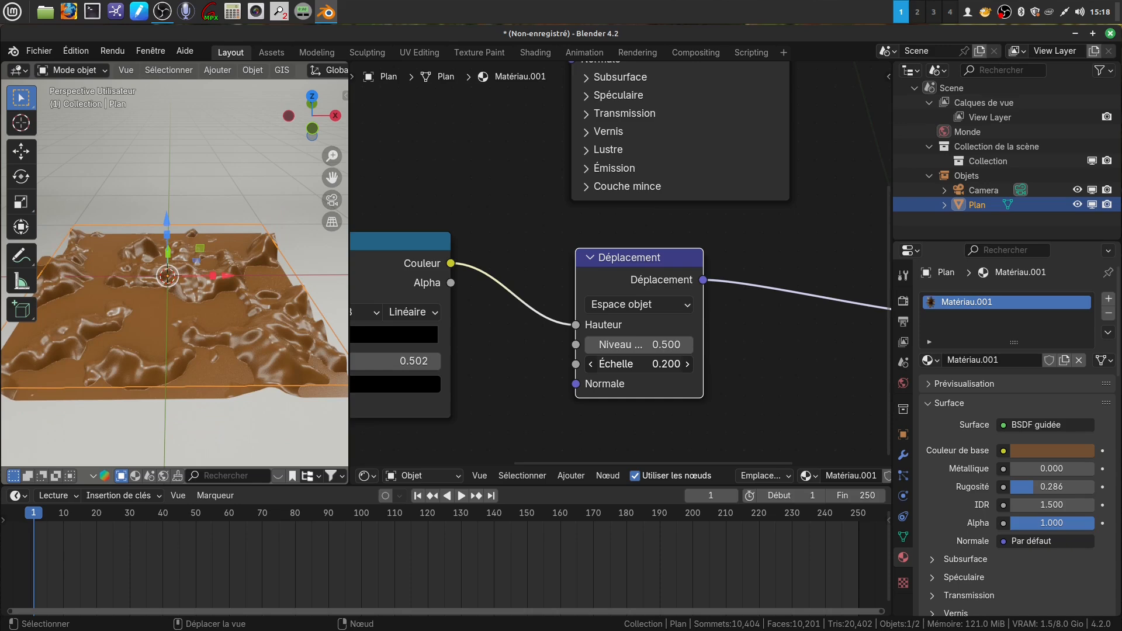
left_click_drag(654, 368, 655, 367)
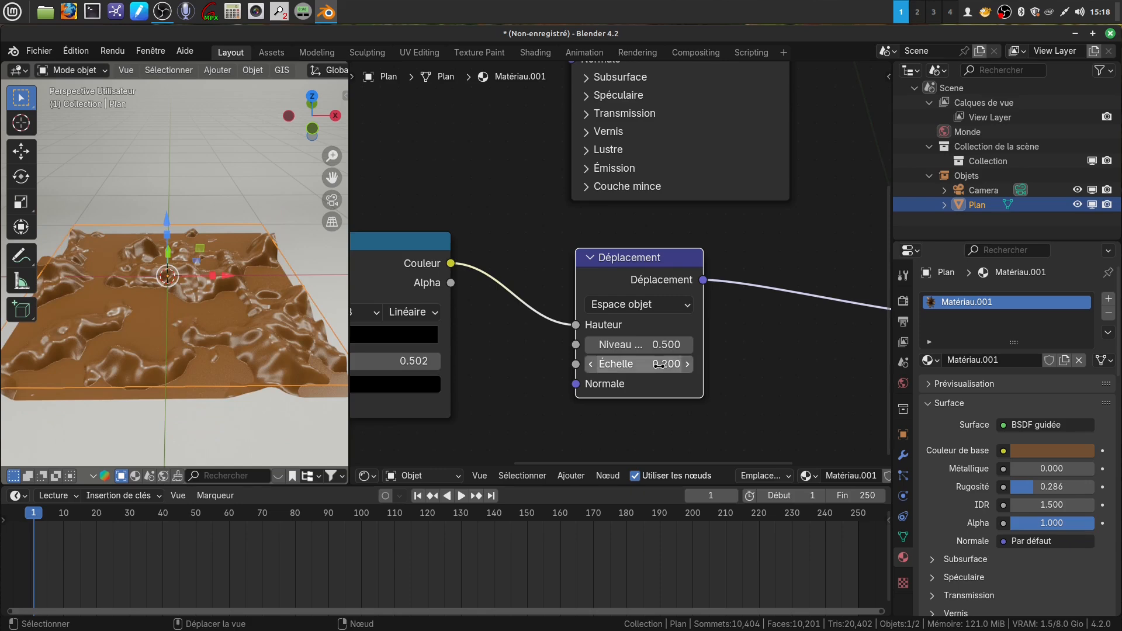
Widen the 3D viewport beside the node editor and view the displaced plane from a low side angle.
middle_click_drag(259, 356, 295, 371)
left_click_drag(348, 436, 498, 437)
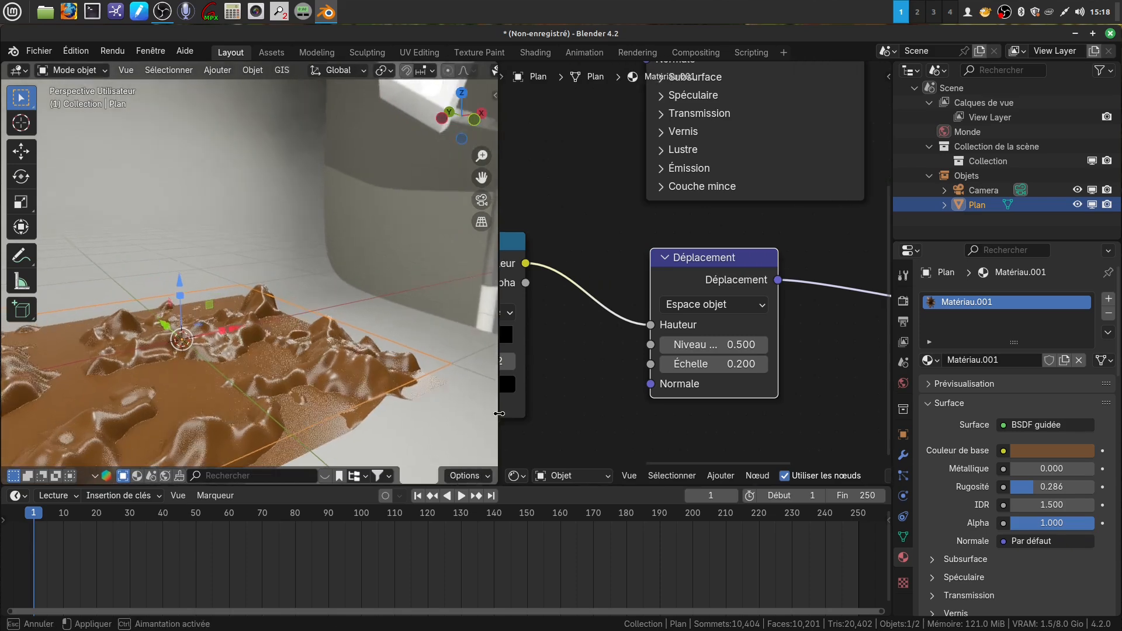
middle_click_drag(318, 396, 340, 352)
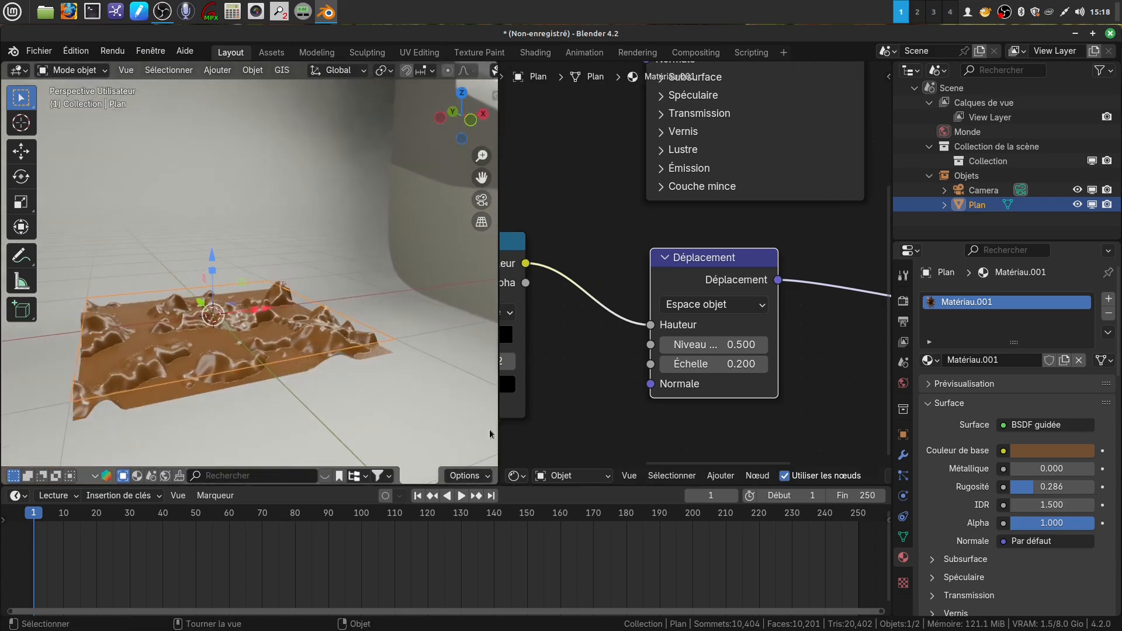
scroll(678, 436, "down", 1)
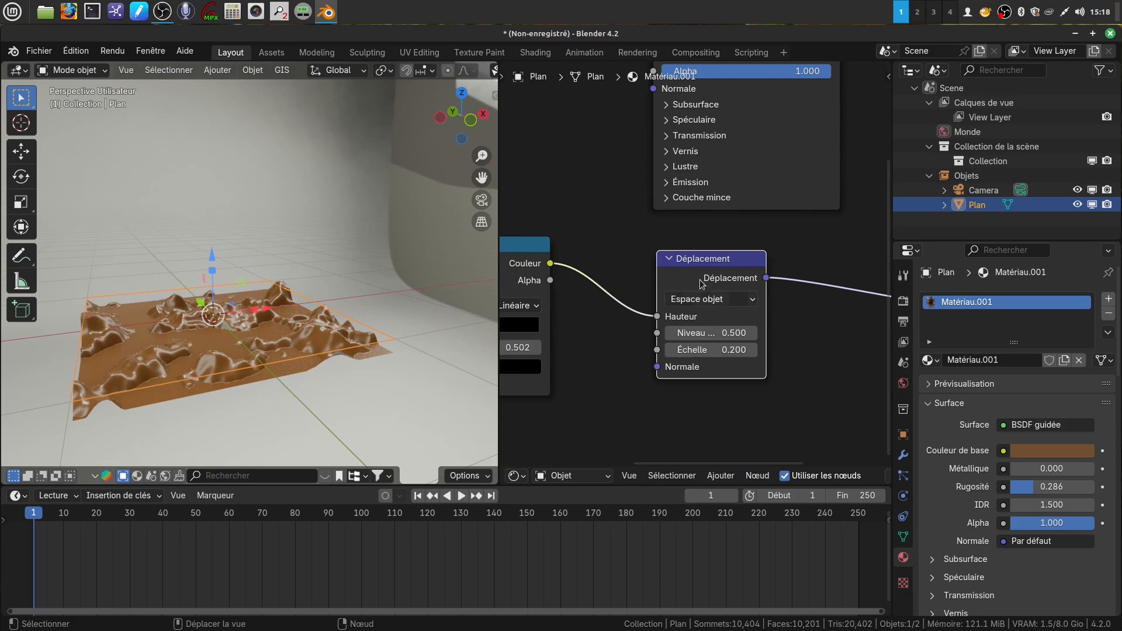
middle_click_drag(807, 324, 807, 350)
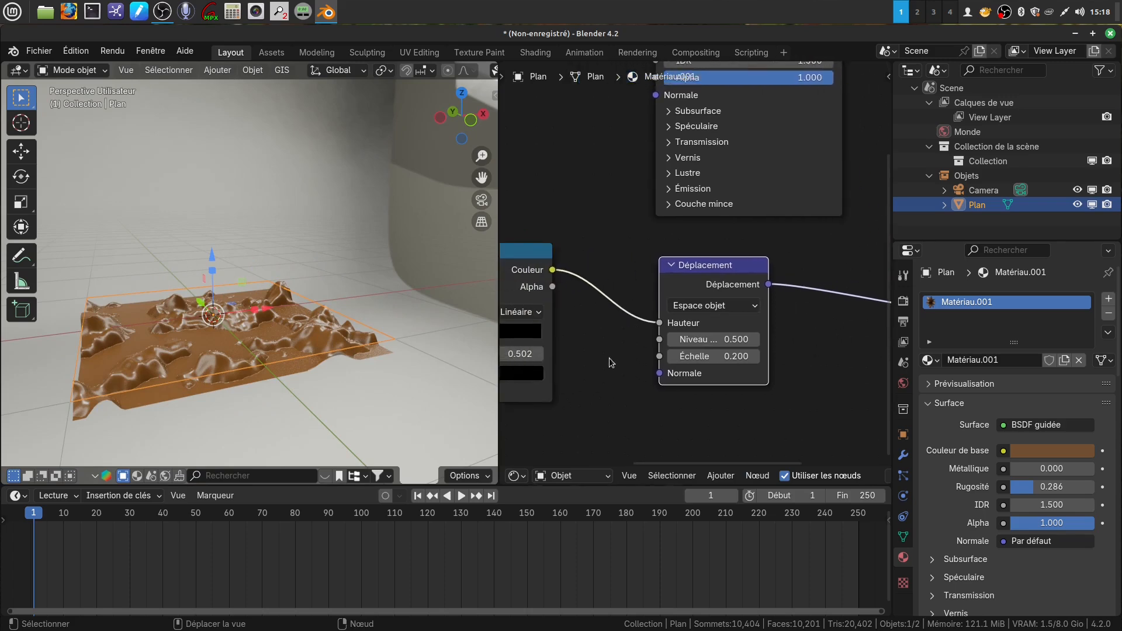
middle_click_drag(609, 362, 630, 358)
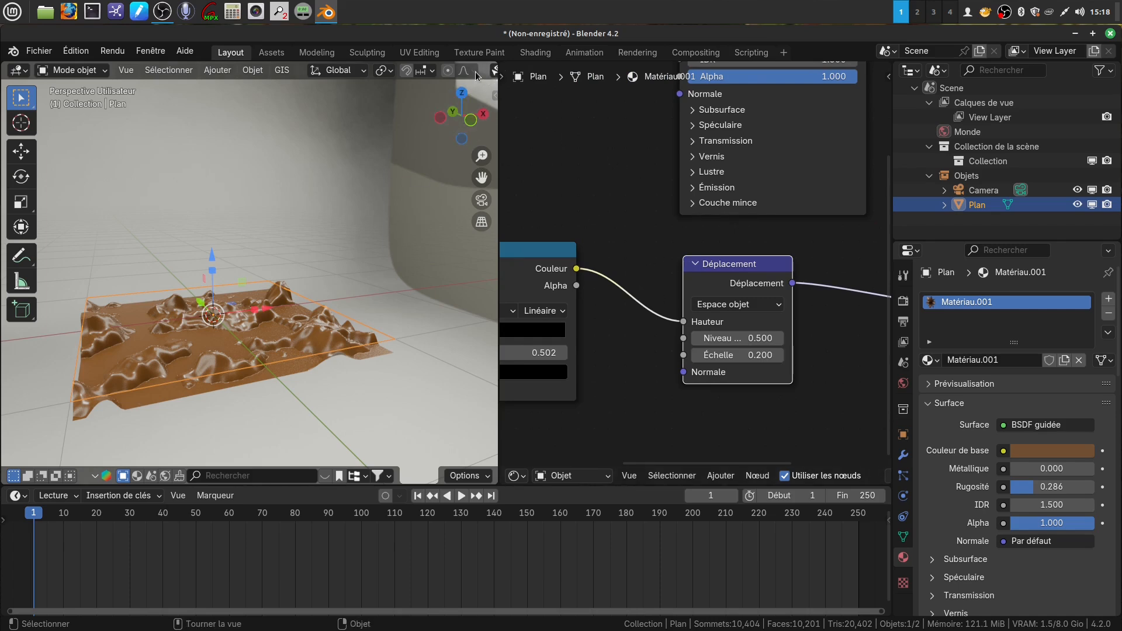
Check the plane in Solid shading and switch the 3D viewport to Material Preview.
scroll(475, 75, "down", 6)
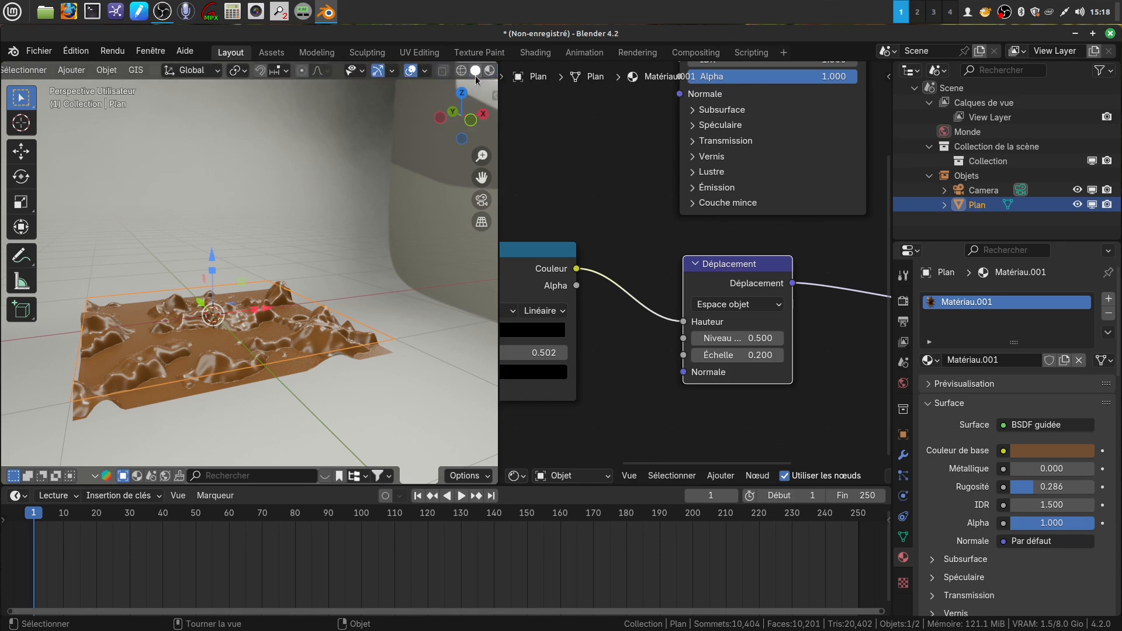
left_click(477, 71)
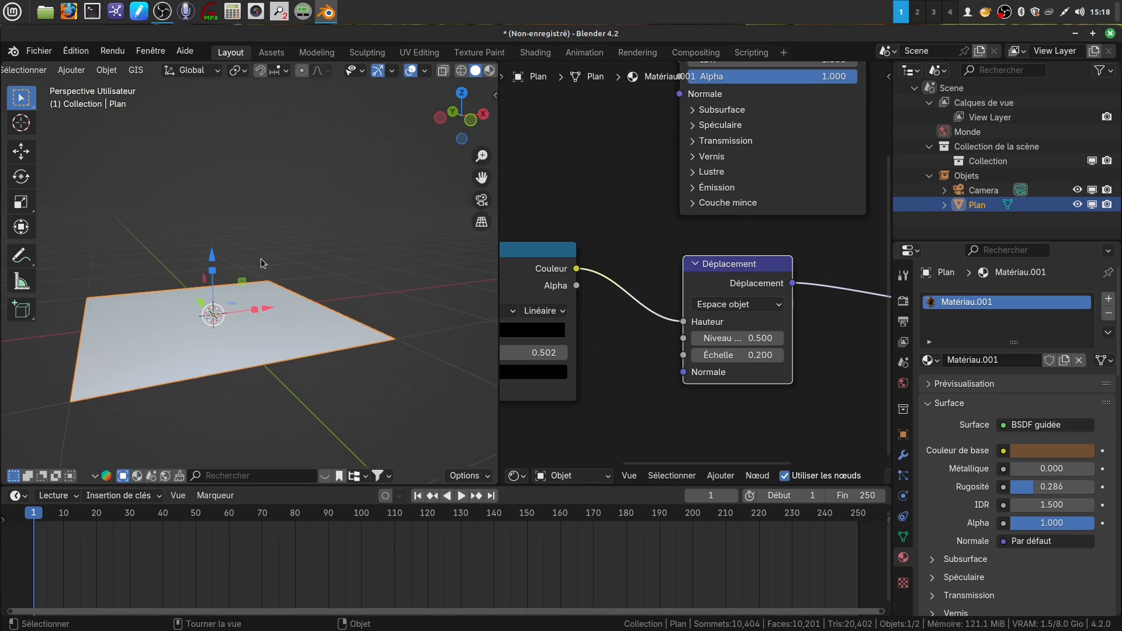
left_click(490, 72)
mouse_move(365, 320)
middle_mouse_down()
mouse_move(343, 320)
mouse_move(361, 312)
mouse_move(380, 257)
mouse_move(357, 307)
middle_mouse_up()
scroll(357, 322, "up", 3)
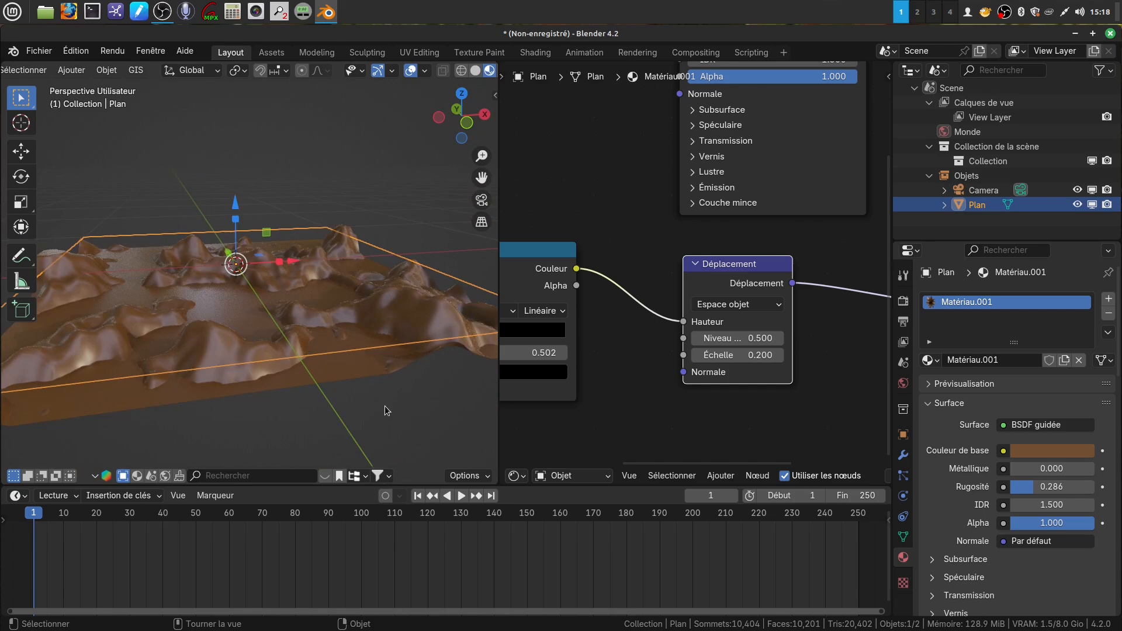
Set the Displacement node's midlevel (Niveau médian) to 0.000 while viewing the plane edge-on.
middle_click_drag(385, 406, 370, 325)
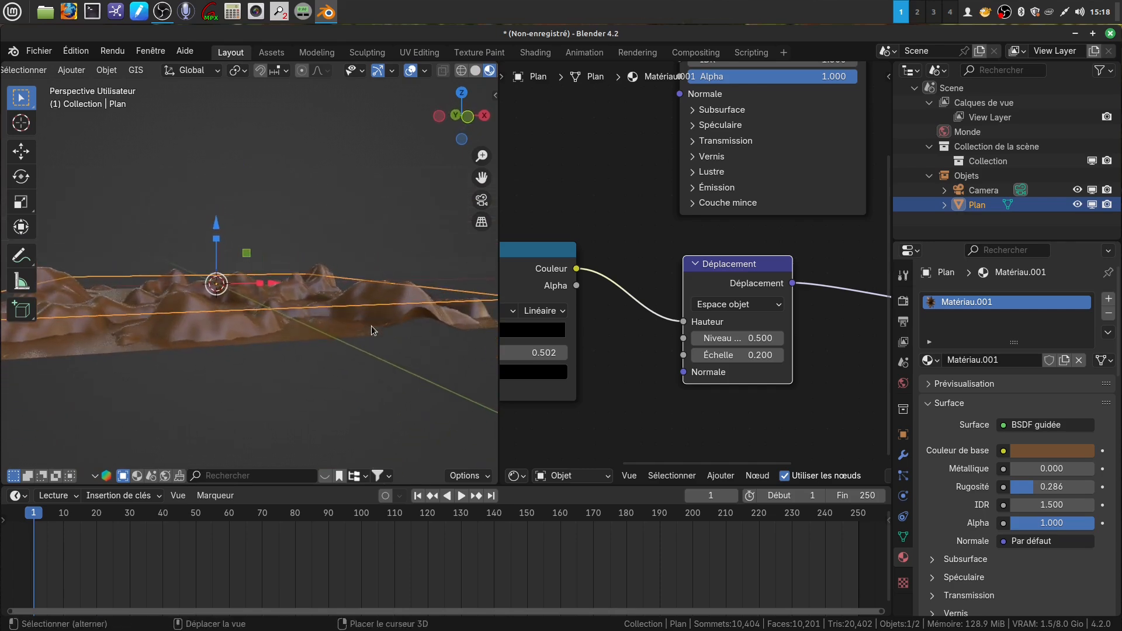
scroll(707, 409, "up", 1)
middle_click_drag(705, 403, 605, 366)
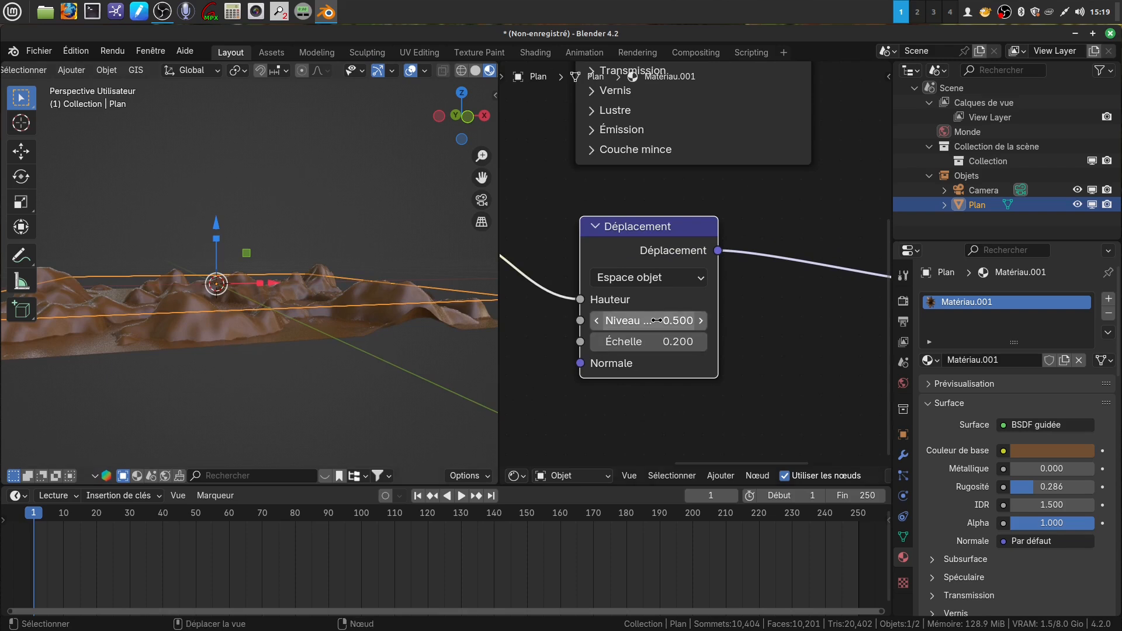
left_click_drag(648, 322, 620, 322)
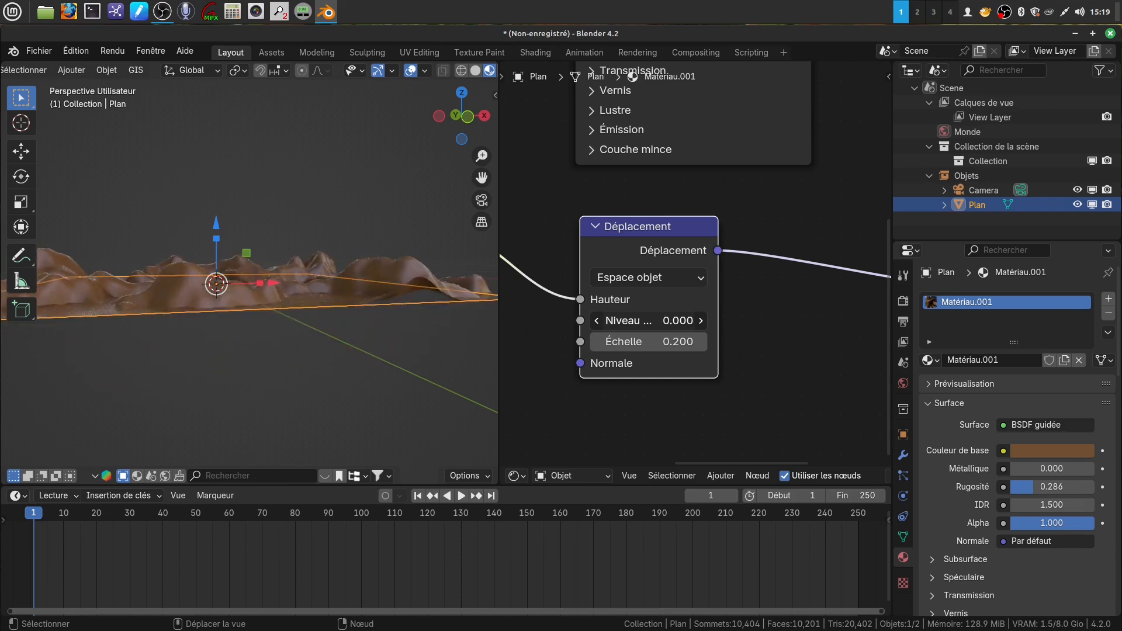
mouse_move(620, 322)
left_mouse_down()
mouse_move(777, 322)
mouse_move(620, 322)
left_mouse_up()
Widen the 3D viewport further, frame the relief up close from above and deselect the plane.
middle_click_drag(348, 377, 412, 383)
scroll(398, 398, "up", 3)
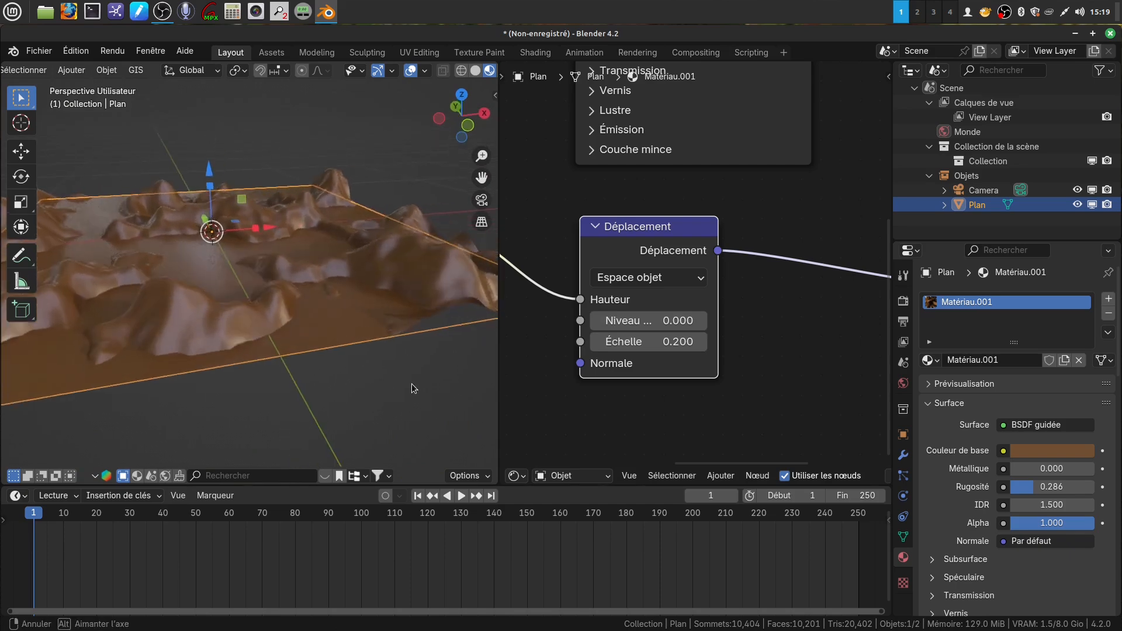
left_click_drag(499, 392, 615, 390)
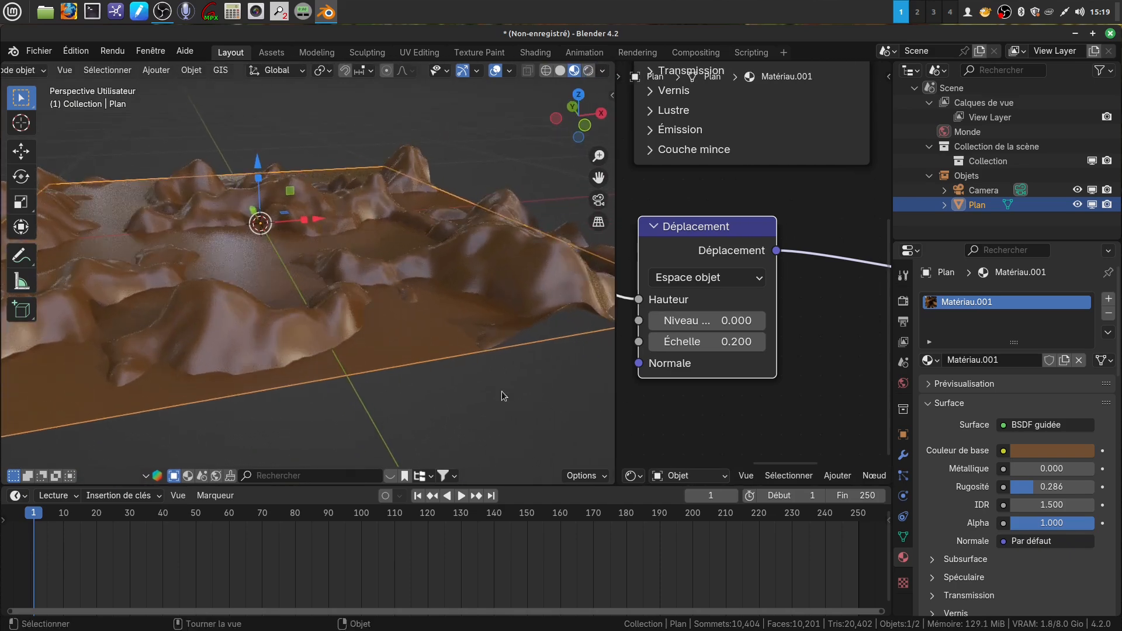
mouse_move(494, 390)
middle_mouse_down()
mouse_move(534, 385)
mouse_move(514, 383)
middle_mouse_up()
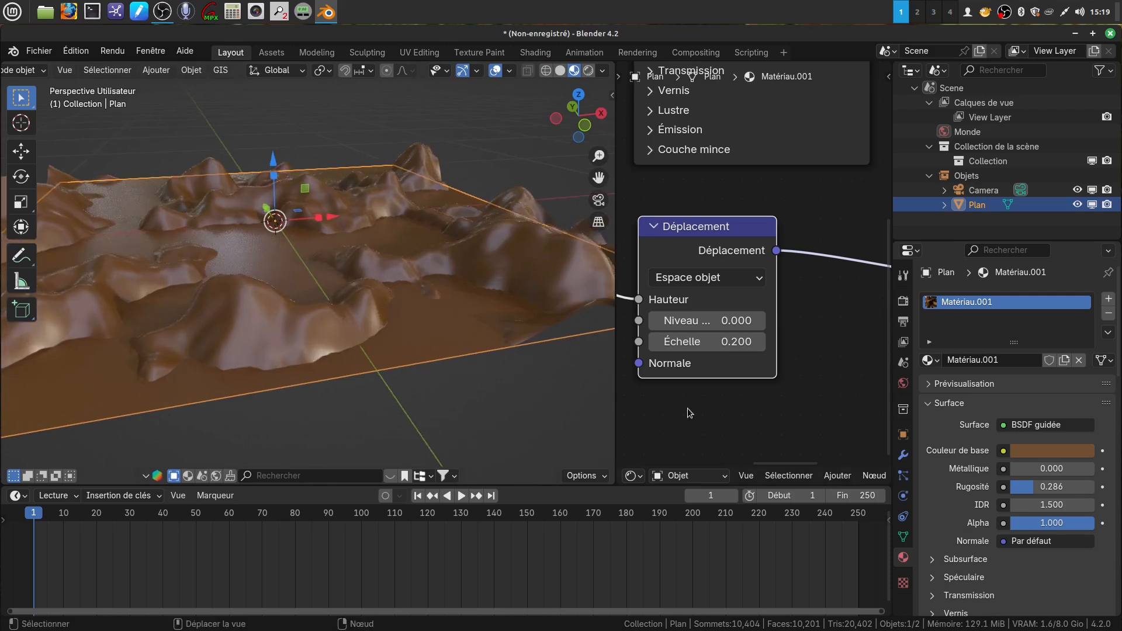
middle_click_drag(469, 376, 514, 403)
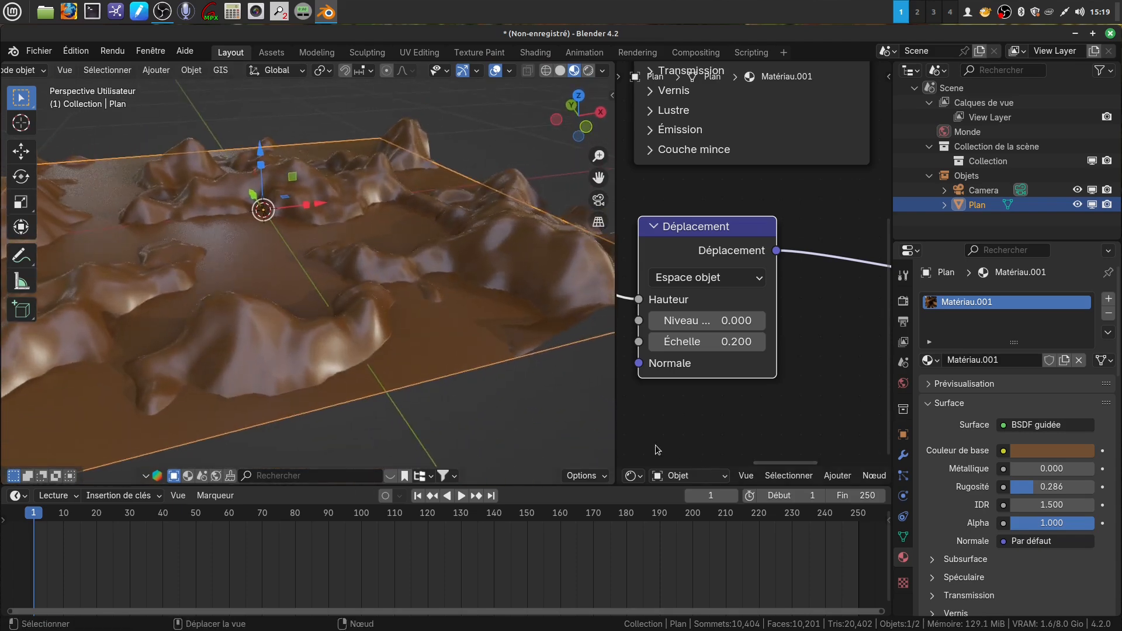
left_click(517, 419)
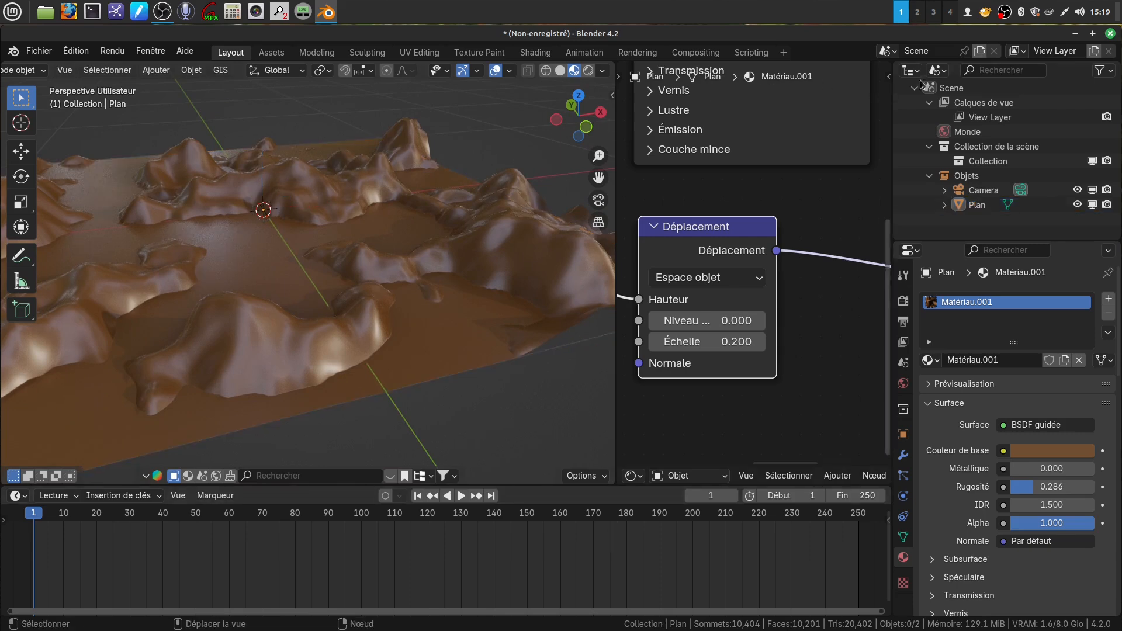